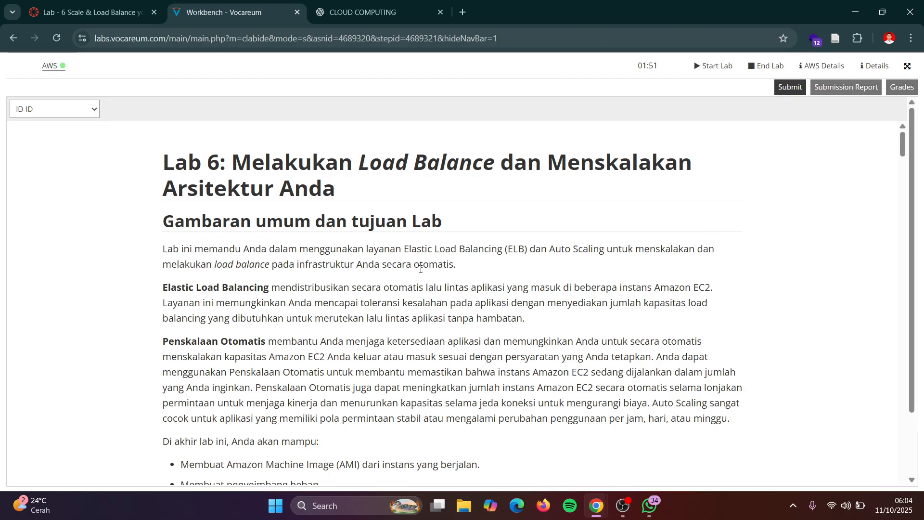
Read through the Lab 6 instructions from the overview down to Tugas 1 on creating an AMI for Auto Scaling.
scroll(432, 303, "down", 1)
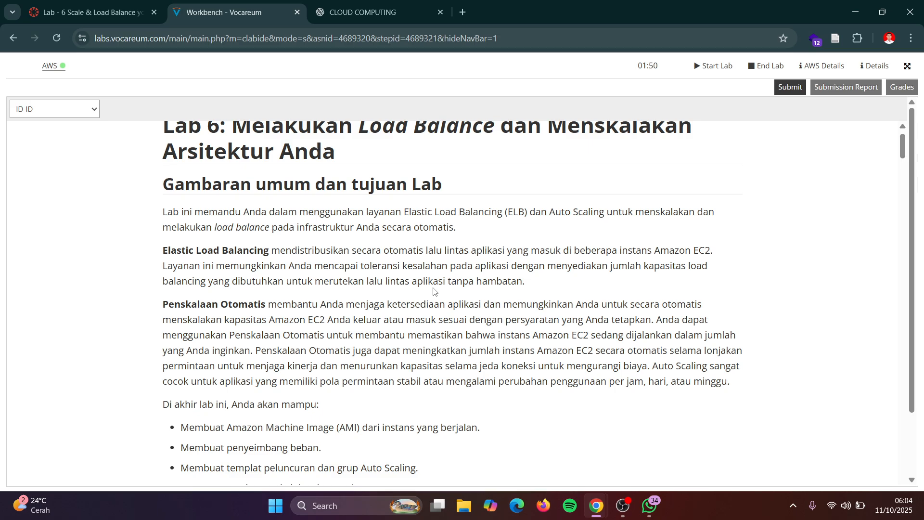
scroll(433, 290, "down", 1)
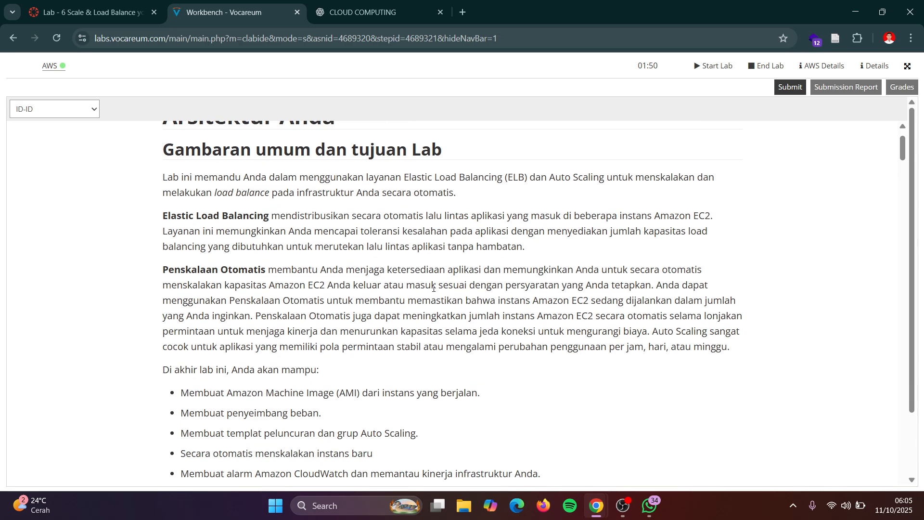
scroll(433, 287, "down", 1)
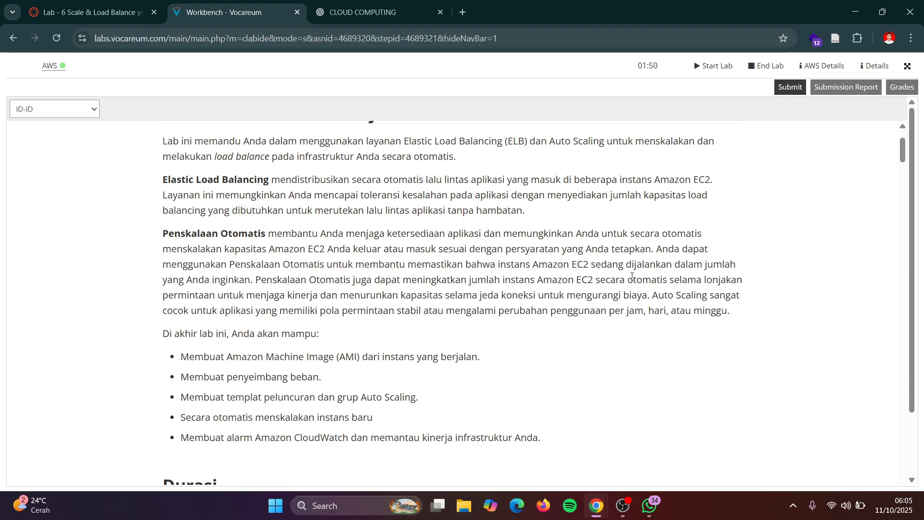
scroll(438, 275, "down", 2)
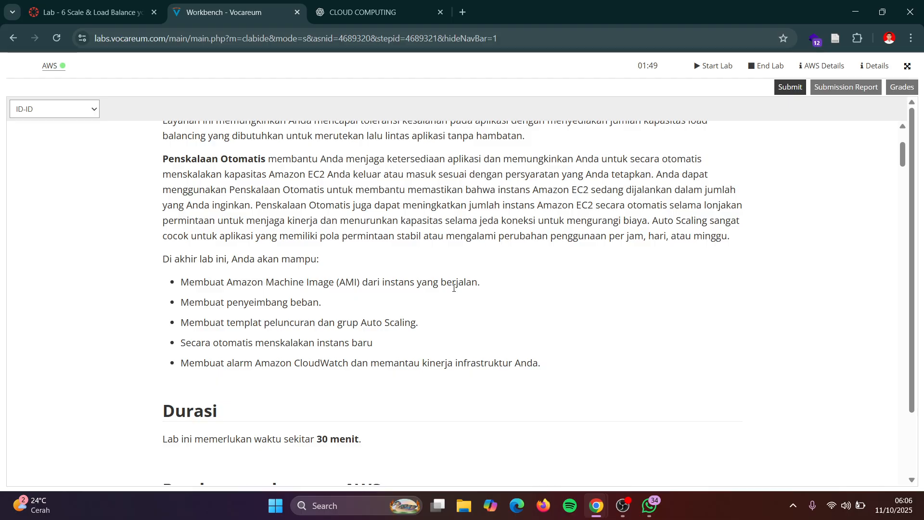
scroll(453, 288, "down", 4)
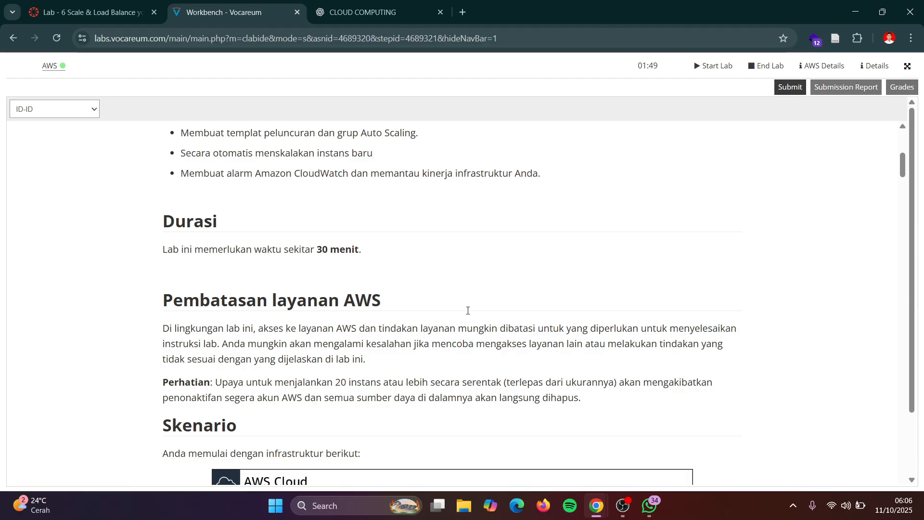
scroll(468, 310, "down", 18)
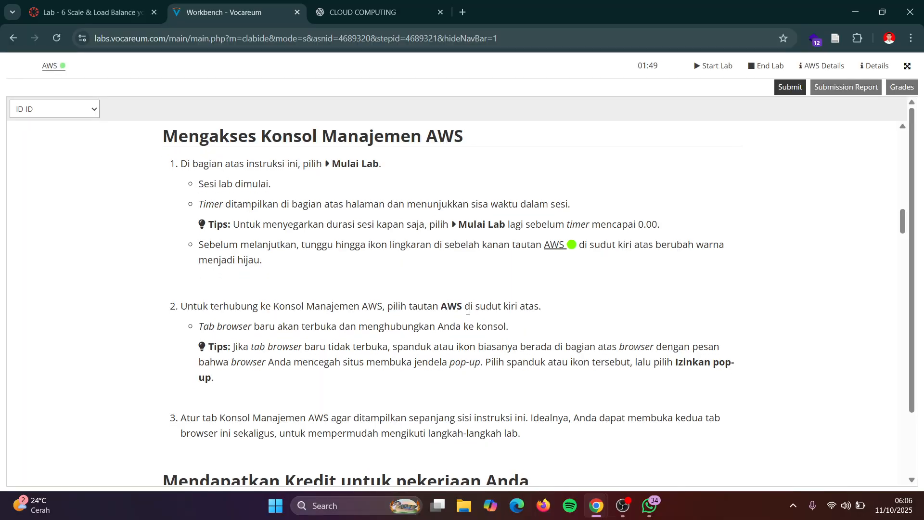
scroll(467, 310, "down", 4)
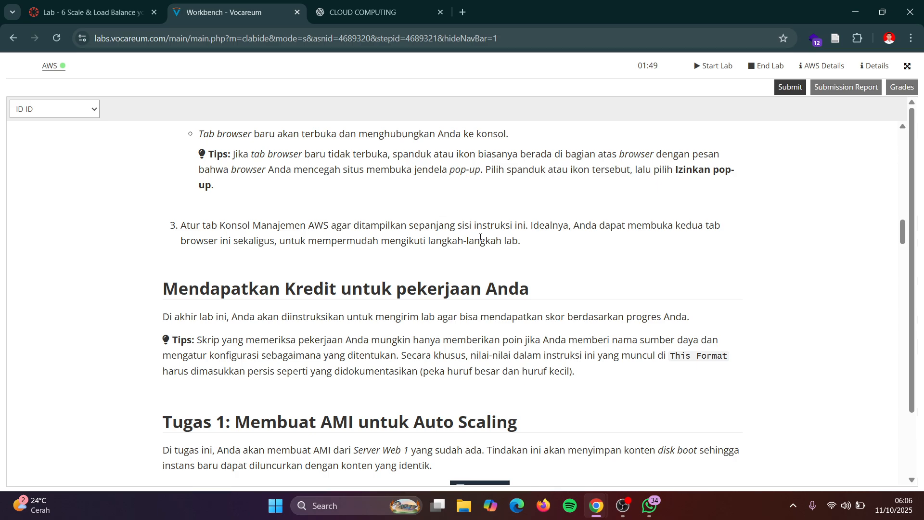
scroll(380, 321, "down", 3)
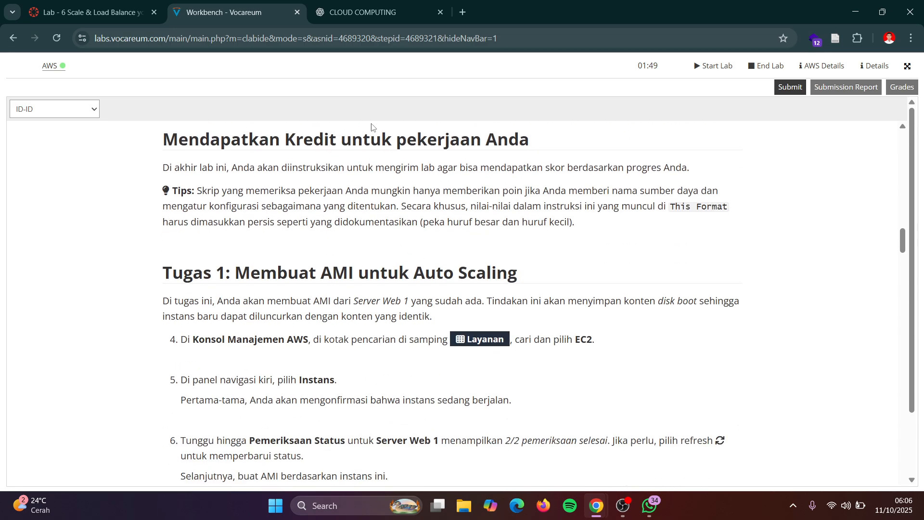
scroll(417, 215, "down", 3)
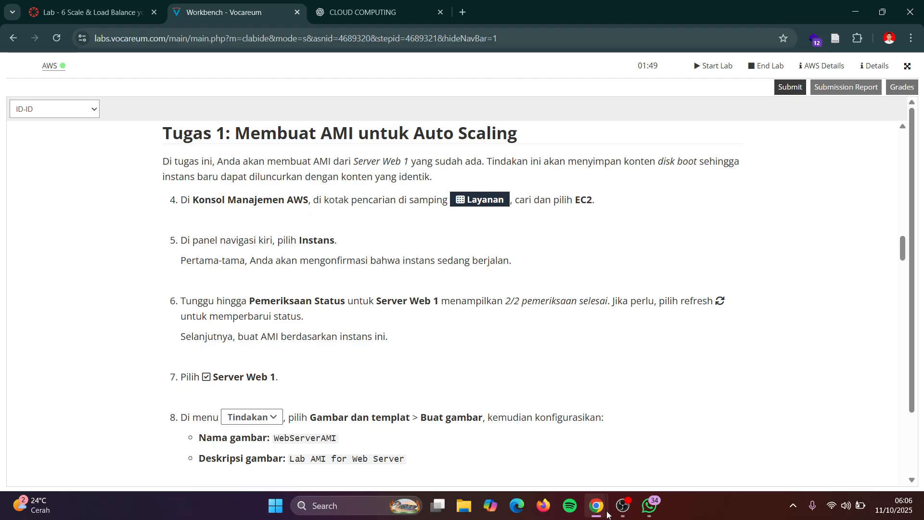
Switch to the AWS Management Console, search for EC2 and open the EC2 service.
key("alt+Tab")
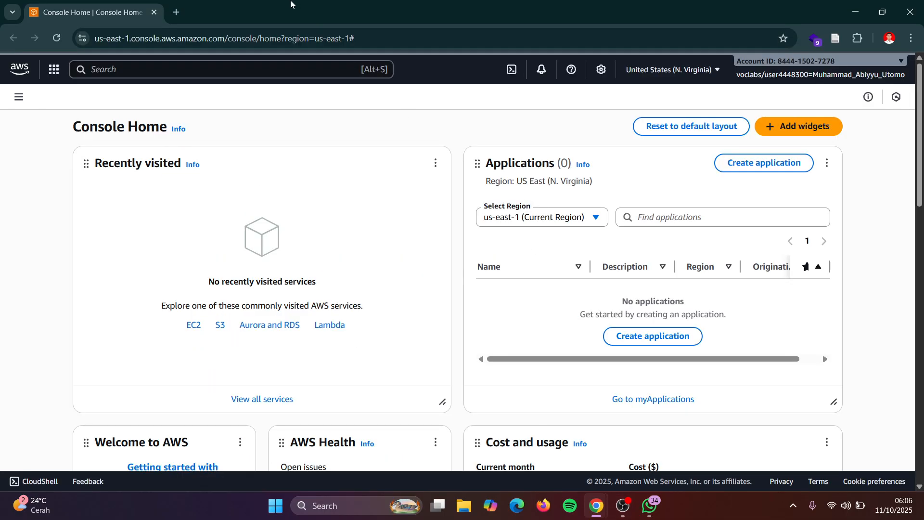
left_click(193, 70)
type("EC2")
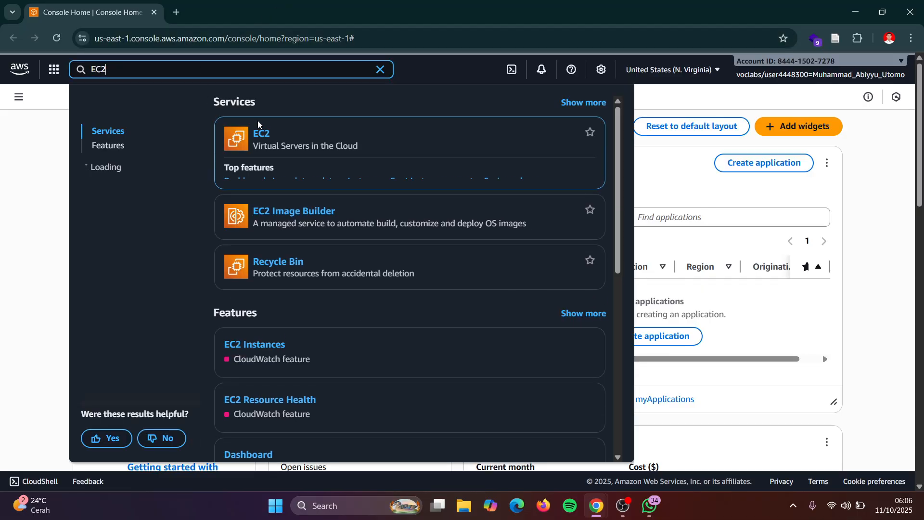
left_click(268, 137)
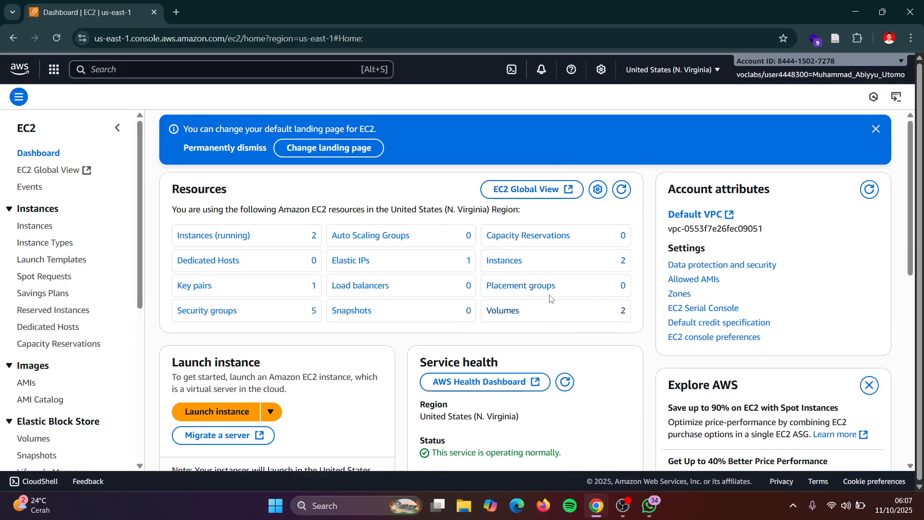
Consult the next Tugas 1 steps in the lab instructions and open the EC2 Instances list.
key("alt+Tab")
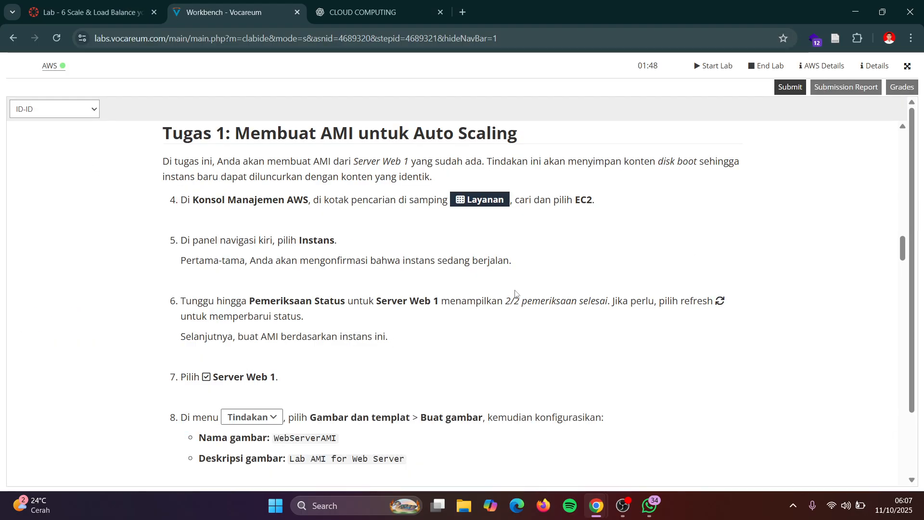
scroll(516, 293, "down", 2)
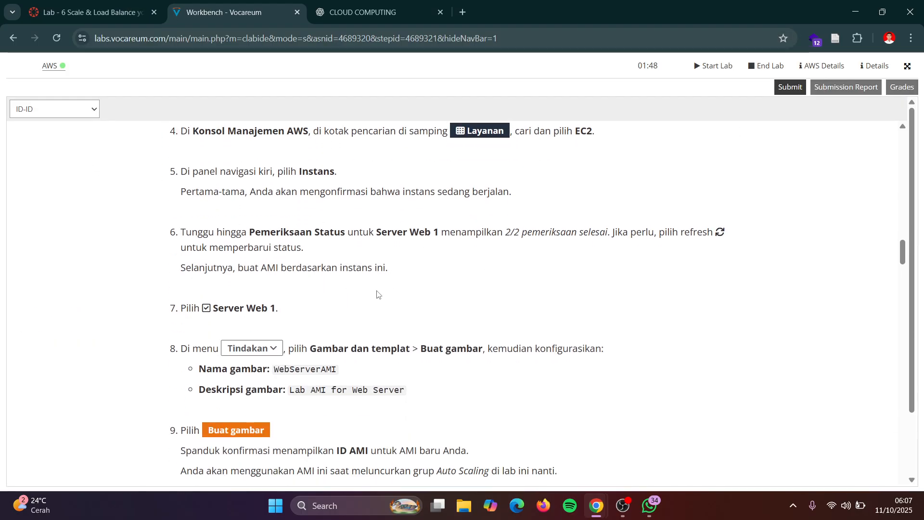
key("alt+Tab")
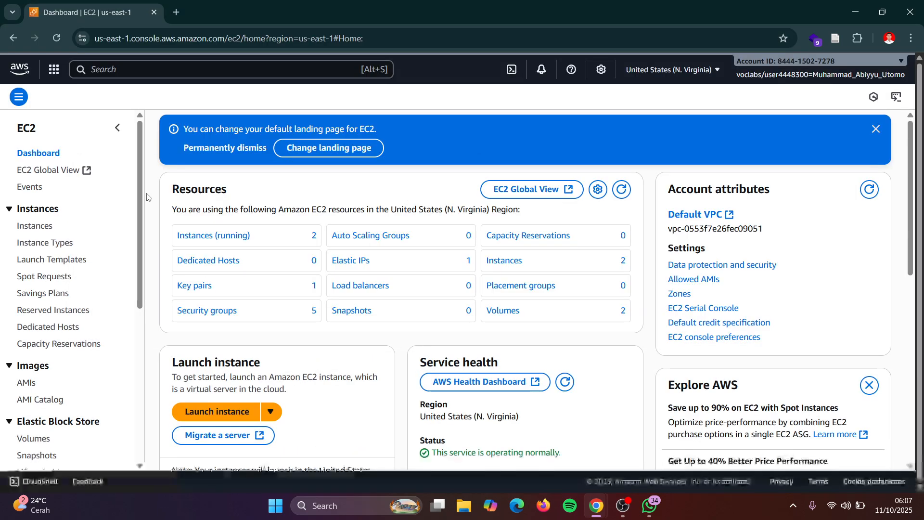
left_click(51, 234)
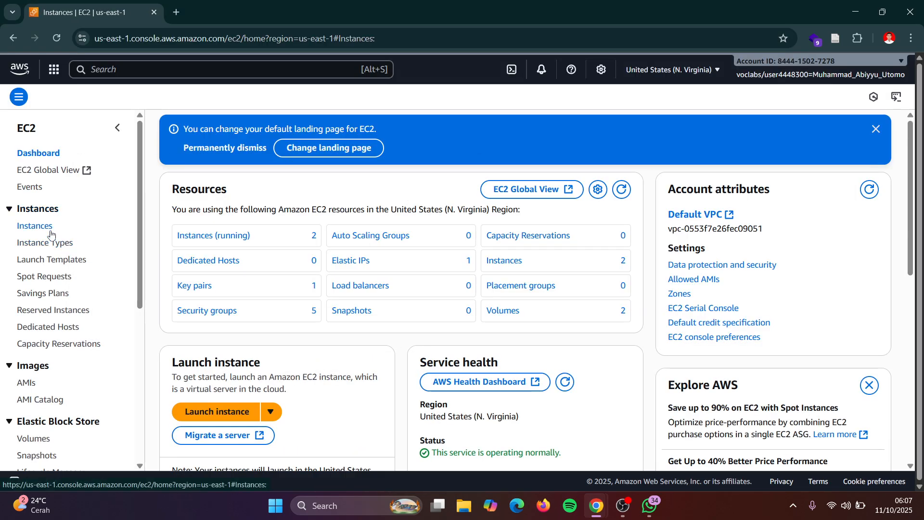
Check the running state and status checks of Web Server 1 against the lab instructions.
key("alt+Tab")
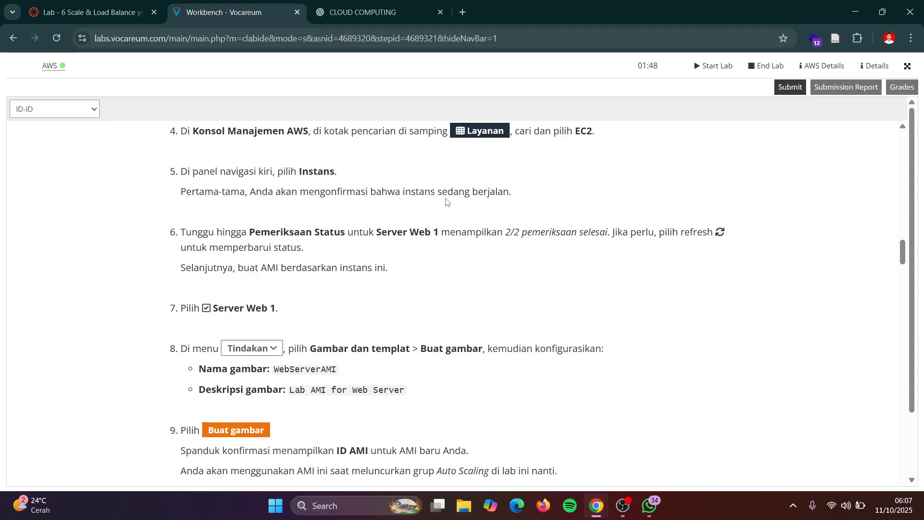
key("alt+Tab")
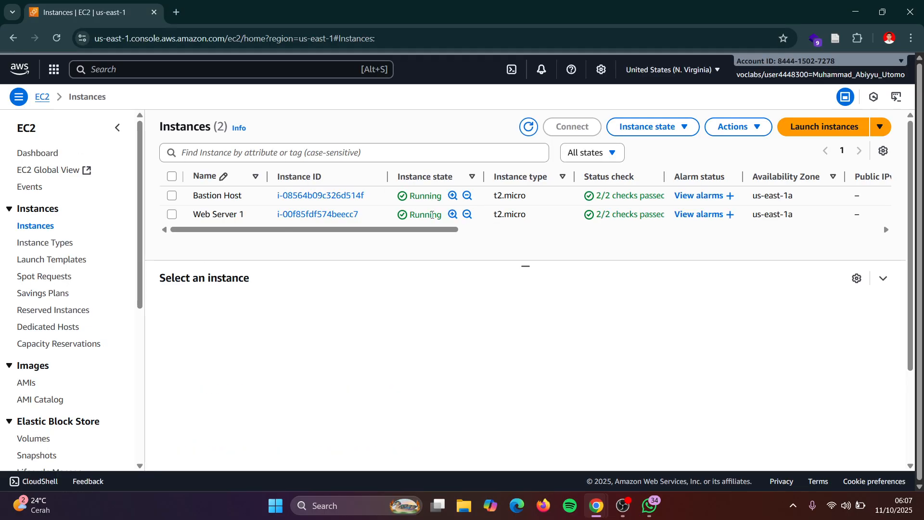
key("alt+Tab")
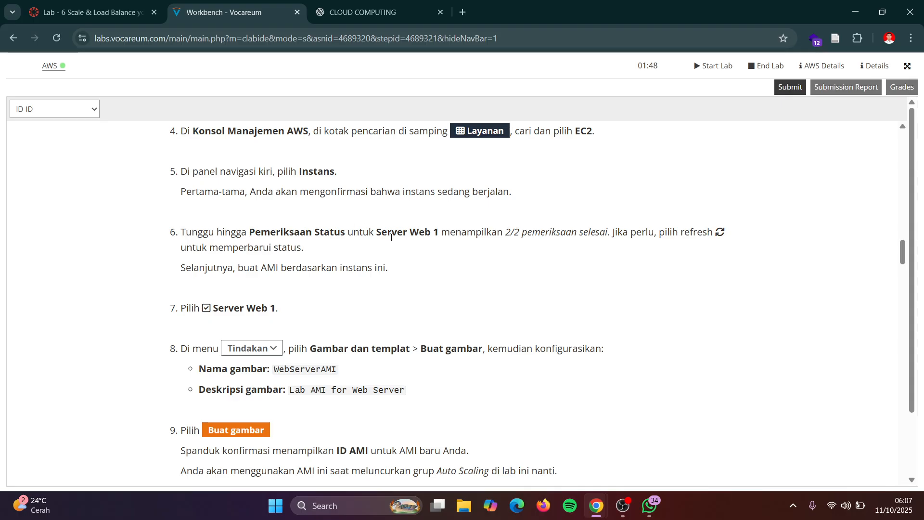
key("alt+Tab")
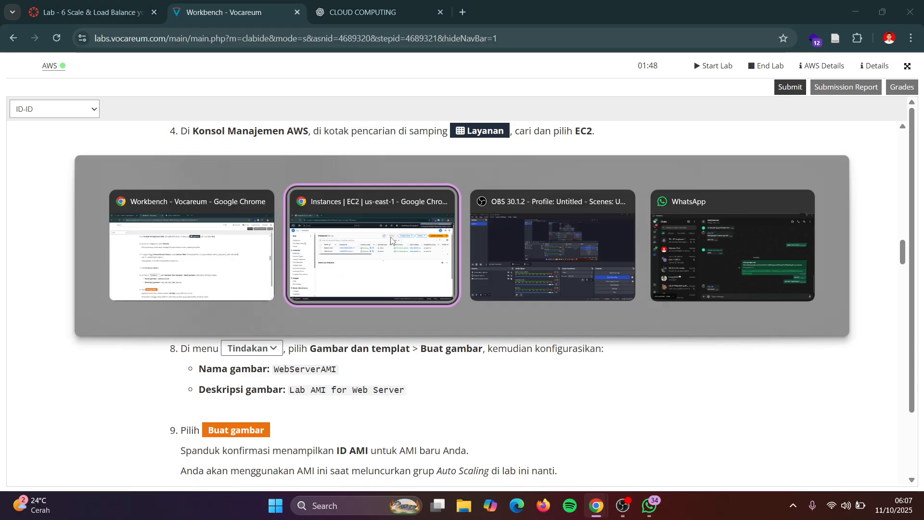
key("alt+Tab")
key("alt+Tab")
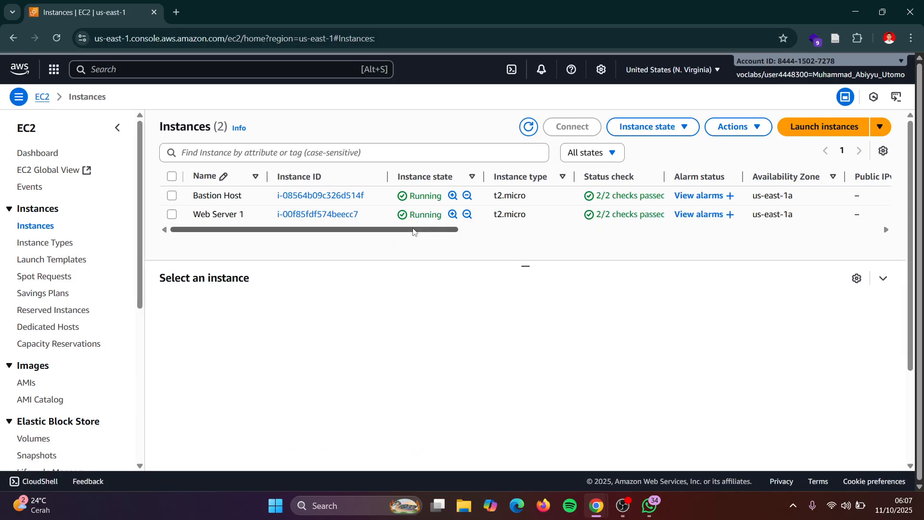
key("alt+Tab")
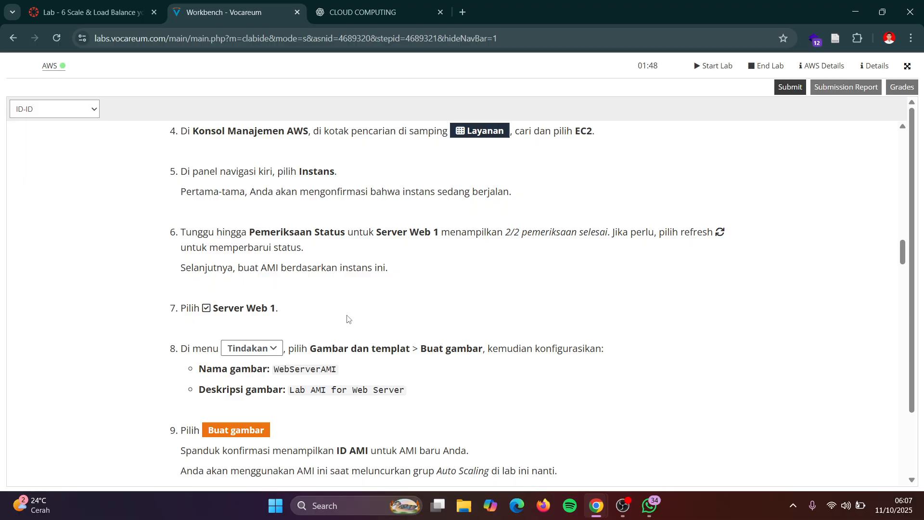
Select the Web Server 1 instance and open the Create image form for it, following the lab instructions.
scroll(347, 320, "down", 2)
key("alt+Tab")
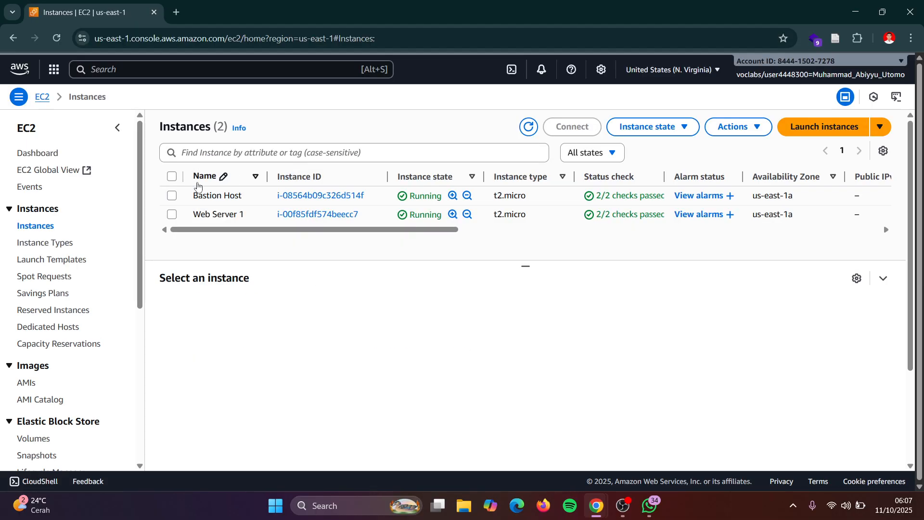
left_click(173, 216)
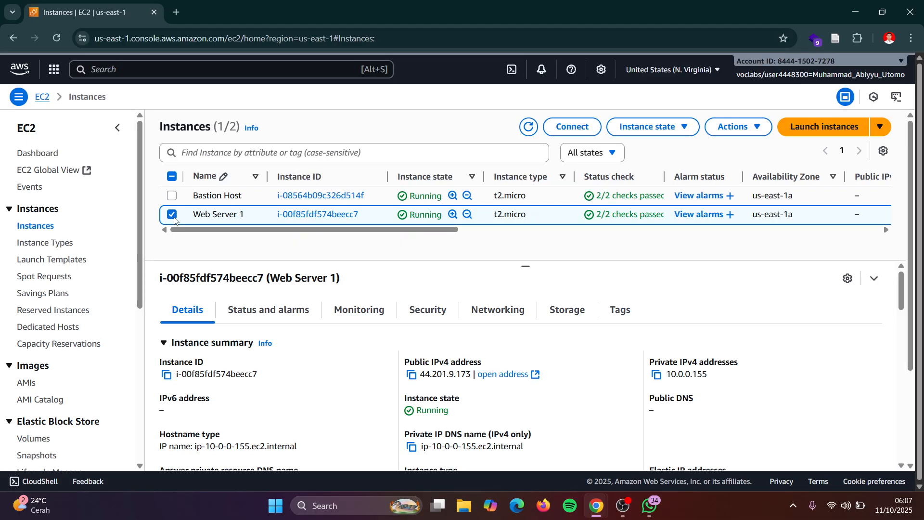
key("alt+Tab")
scroll(296, 277, "down", 2)
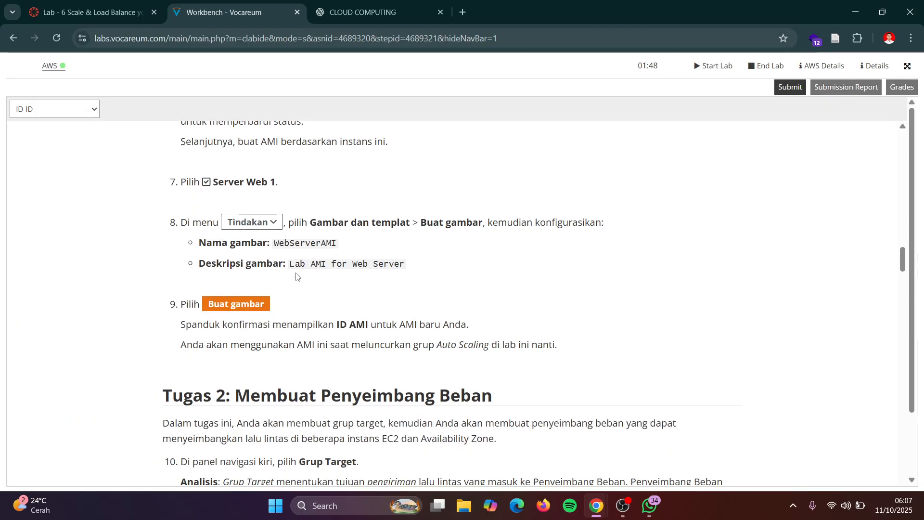
scroll(295, 207, "up", 1)
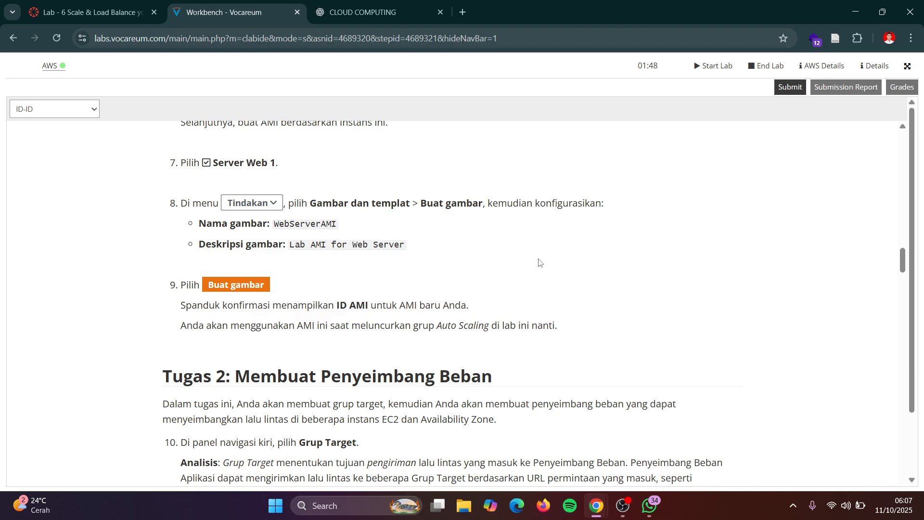
key("alt+Tab")
left_click(740, 128)
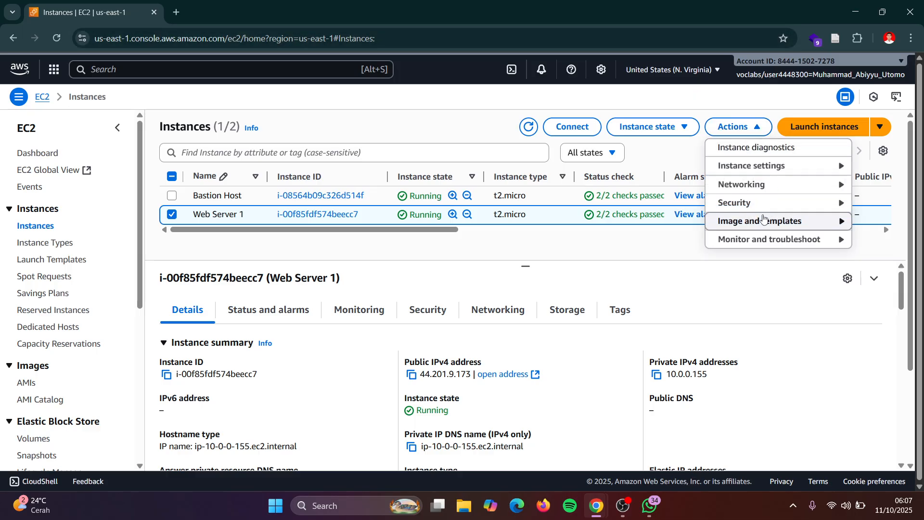
mouse_move(763, 218)
left_click(658, 223)
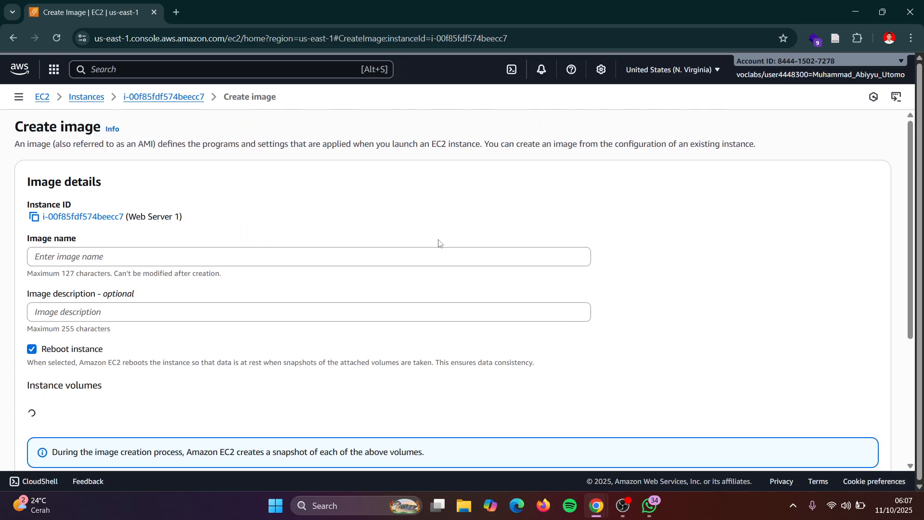
Copy the image name WebServerAMI from the lab instructions into the new image's name.
key("alt+Tab")
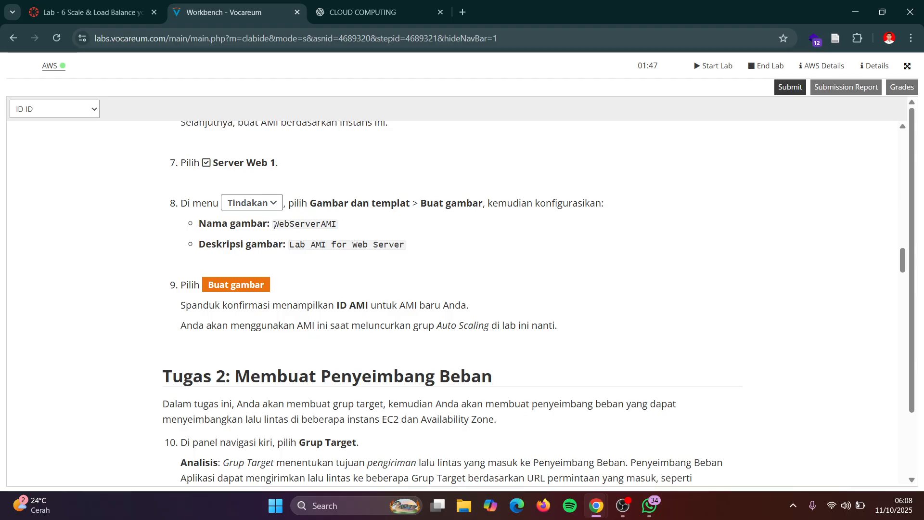
left_click_drag(273, 228, 344, 228)
key("ctrl+c")
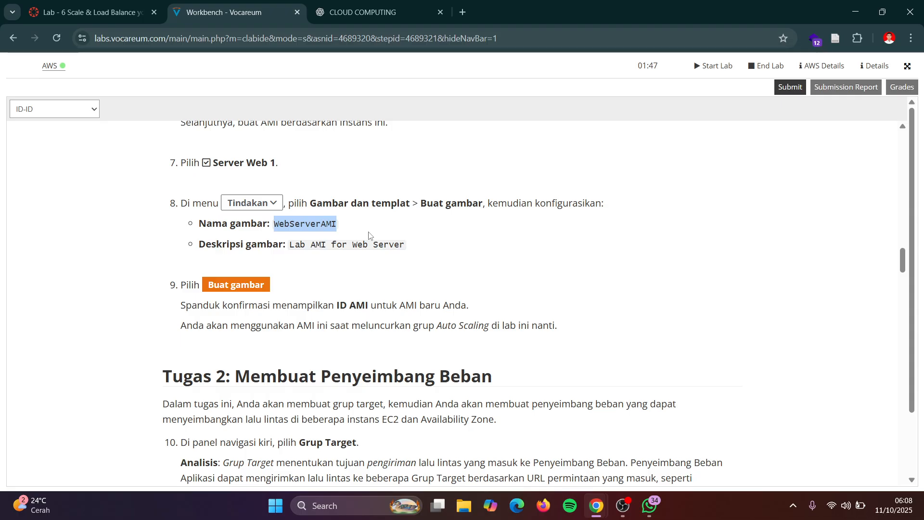
key("alt+Tab")
left_click(123, 256)
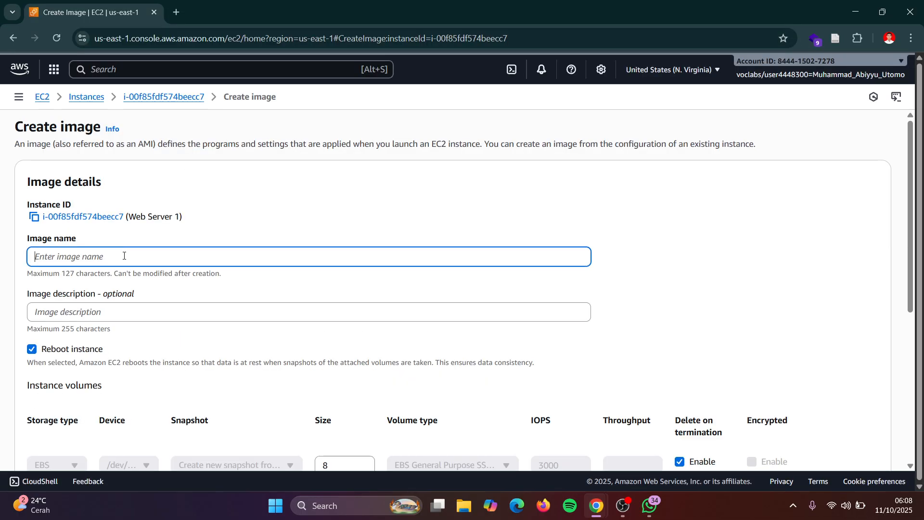
key("ctrl+v")
Copy the description "Lab AMI for Web Server" from the lab instructions into the new image's description.
key("alt+Tab")
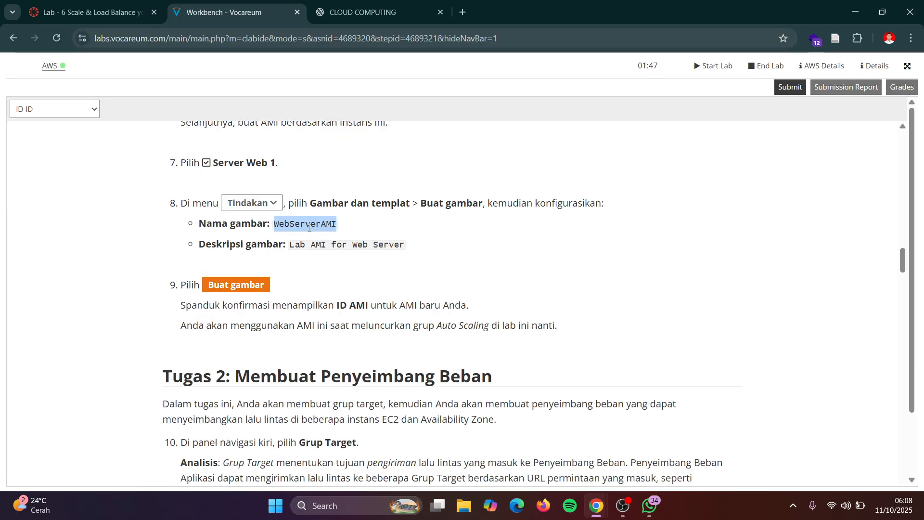
left_click_drag(291, 246, 407, 253)
key("ctrl+c")
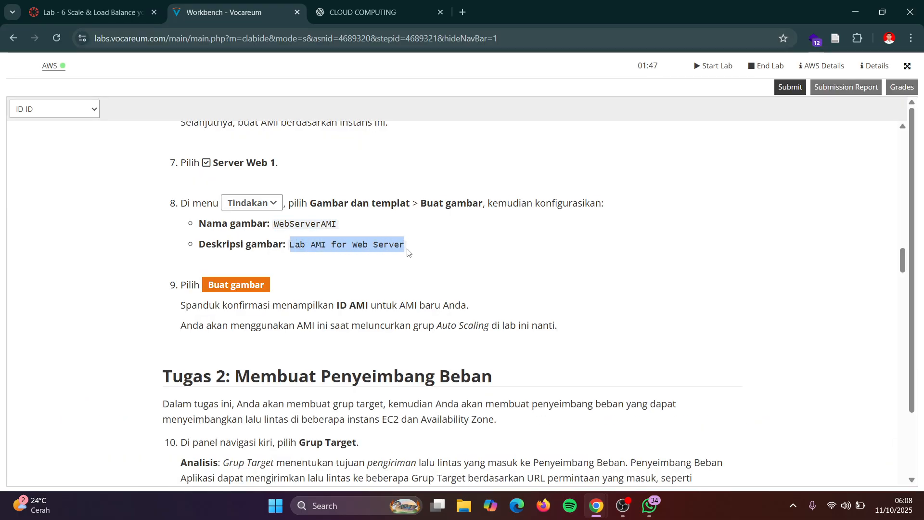
key("alt+Tab")
left_click(114, 312)
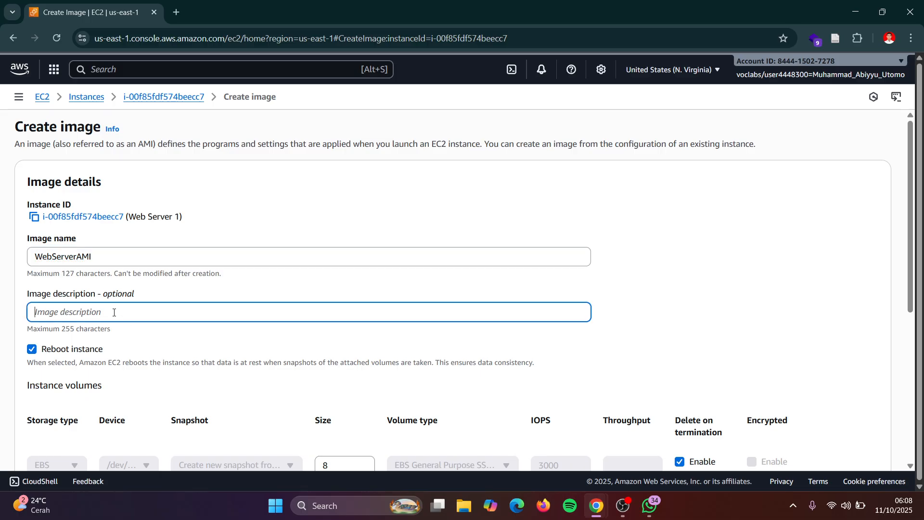
key("ctrl+v")
scroll(175, 324, "down", 5)
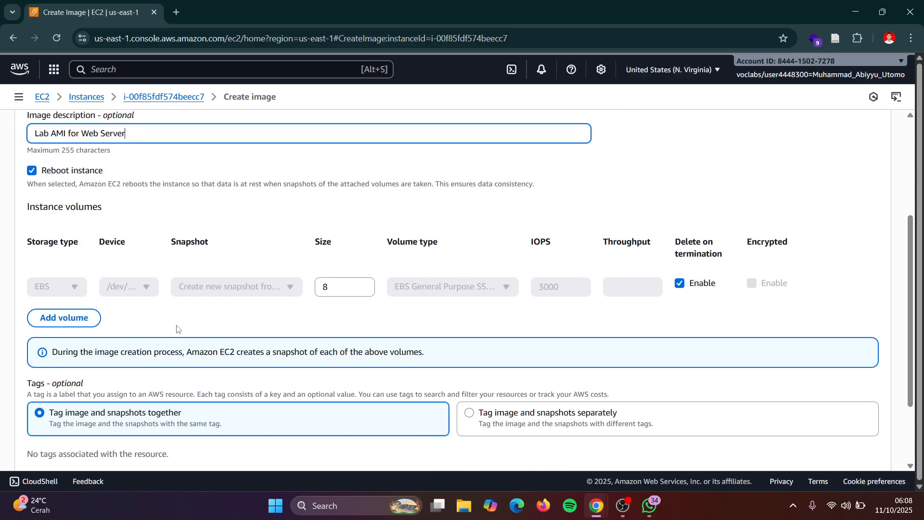
Create the image from Web Server 1, leaving the reboot, volume and tag settings at their defaults.
key("alt+Tab")
scroll(302, 289, "down", 2)
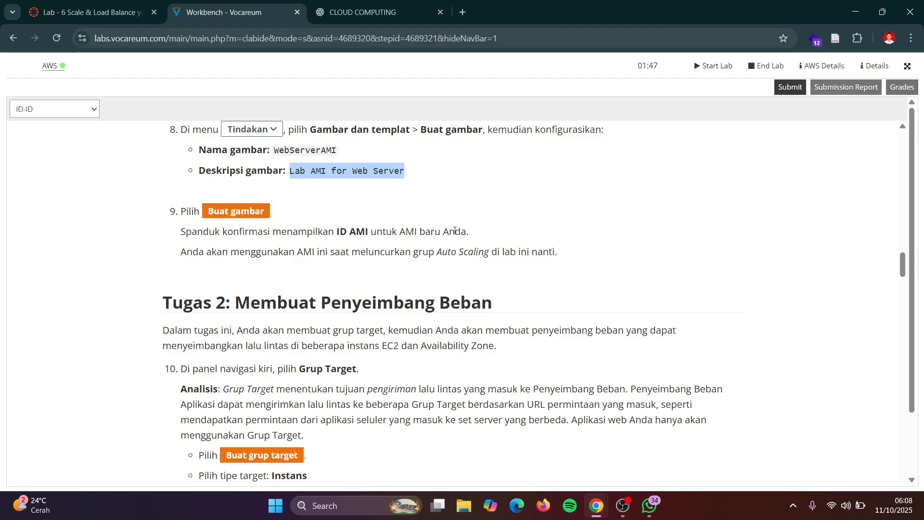
key("alt+Tab")
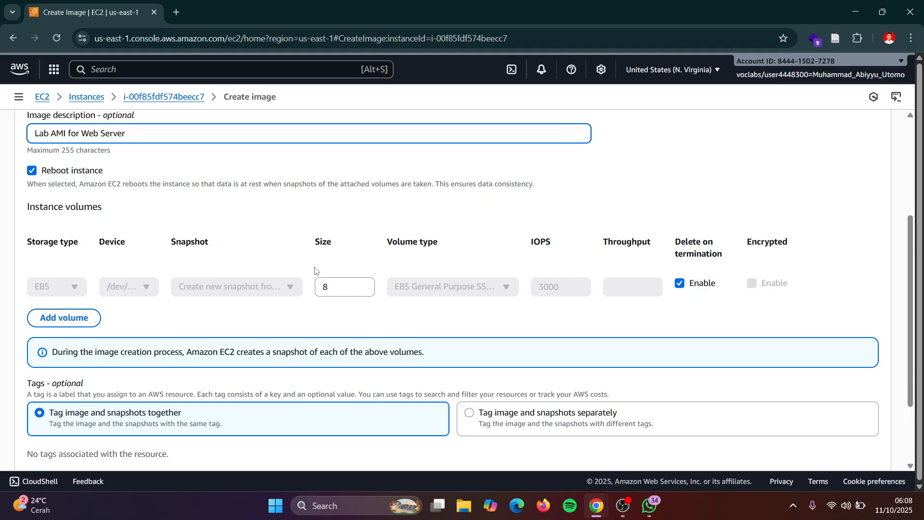
scroll(315, 270, "down", 3)
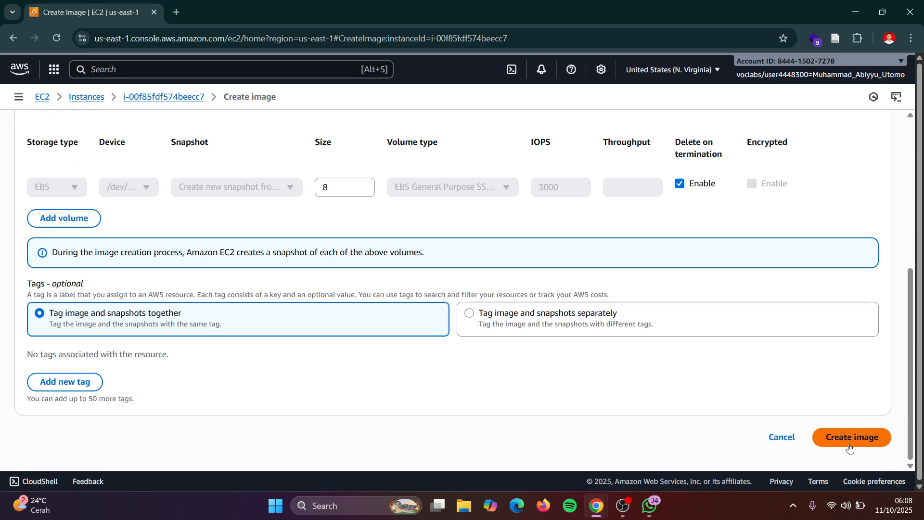
left_click(850, 448)
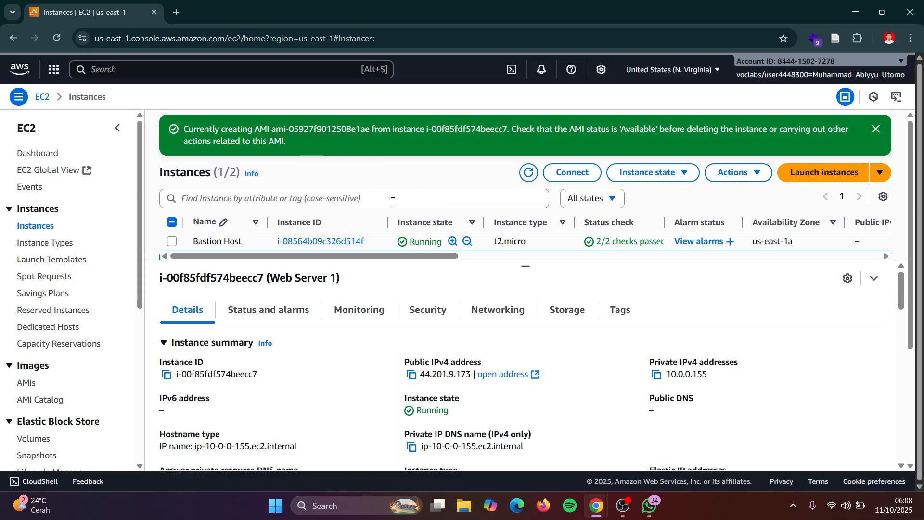
Read the start of Task 2 in the lab instructions and check the AMI creation notice and instance list in EC2.
key("alt+Tab")
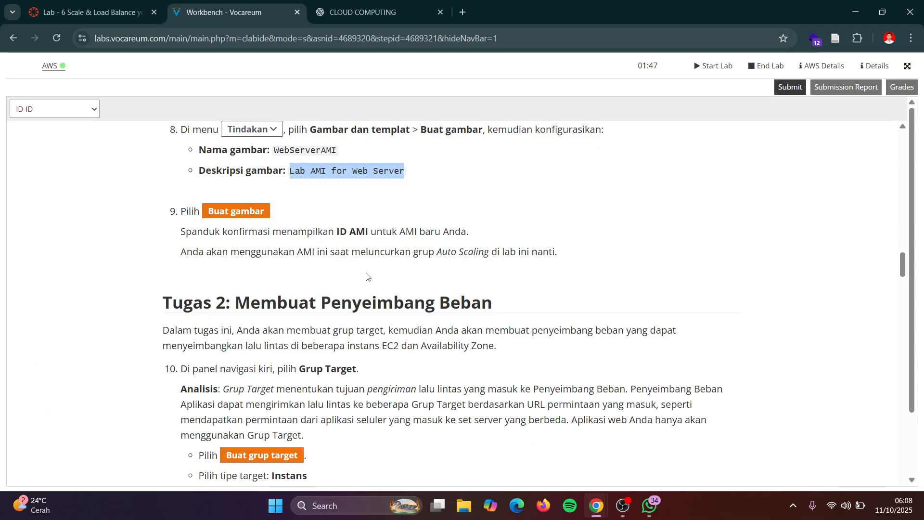
scroll(367, 277, "down", 2)
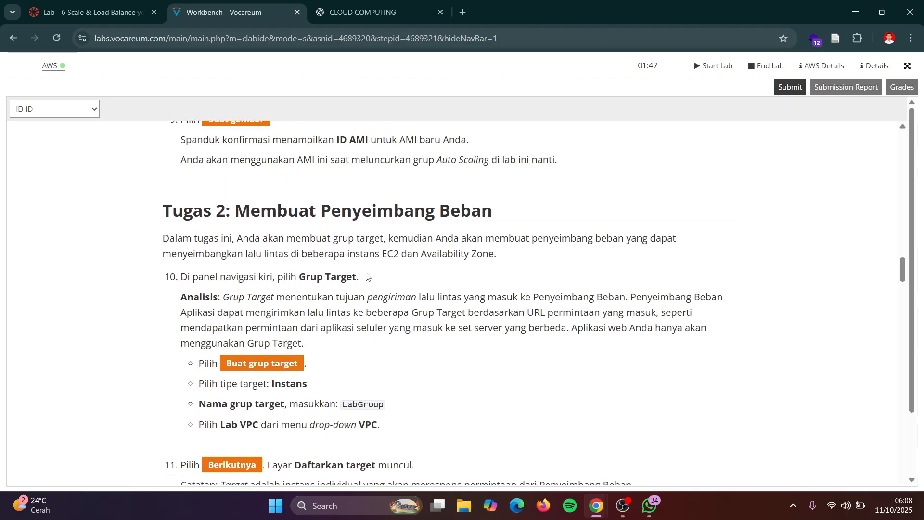
scroll(367, 277, "up", 1)
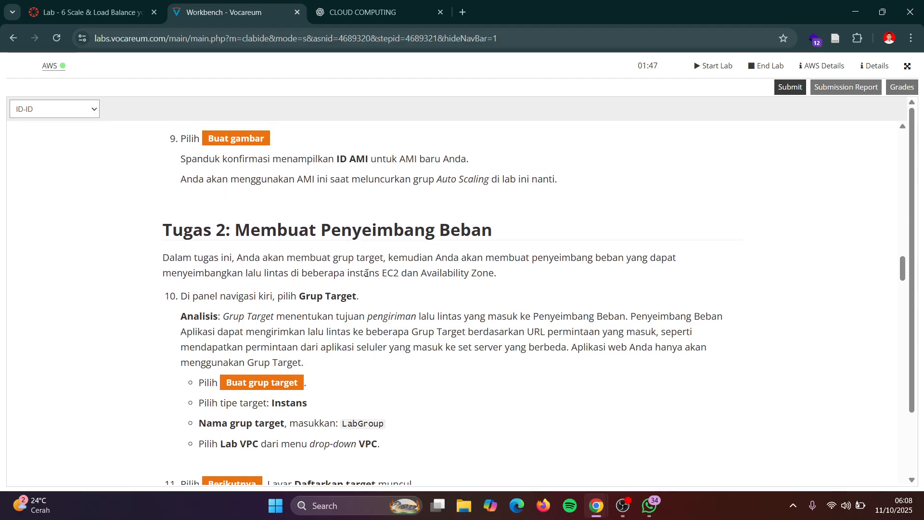
key("alt+Tab")
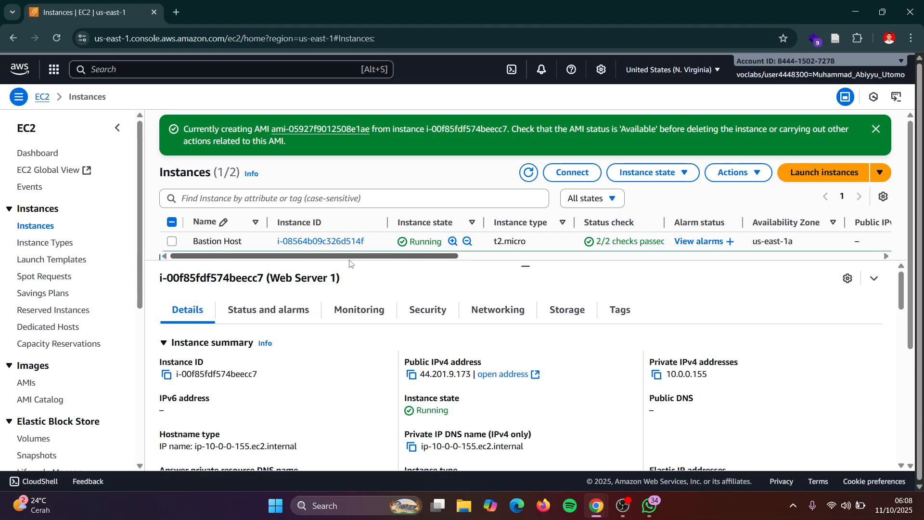
scroll(365, 238, "down", 2)
scroll(364, 241, "up", 2)
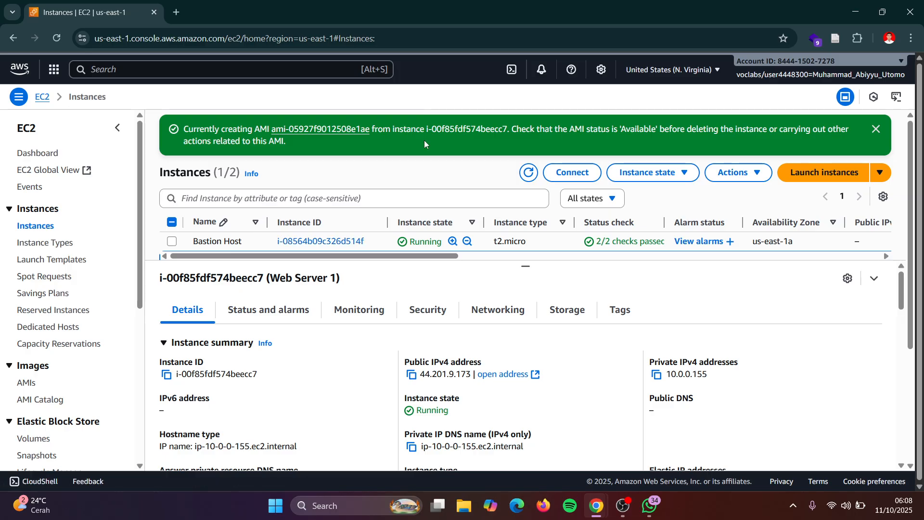
scroll(406, 220, "down", 2)
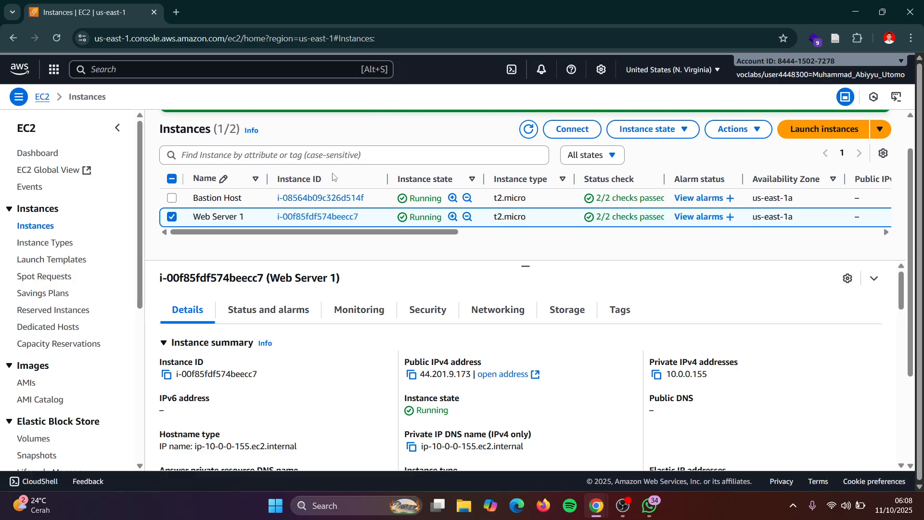
Return to the lab's Task 2 instructions and open the EC2 target groups list as they direct.
key("alt+Tab")
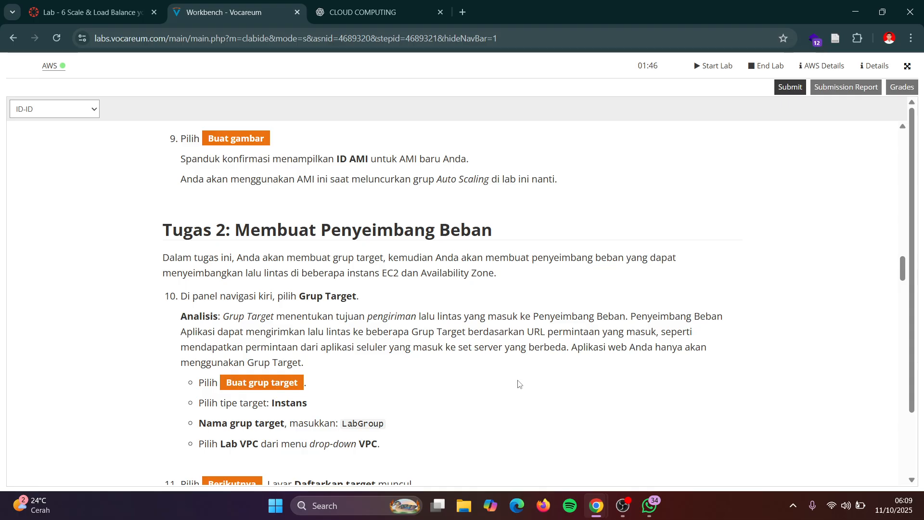
scroll(375, 312, "down", 1)
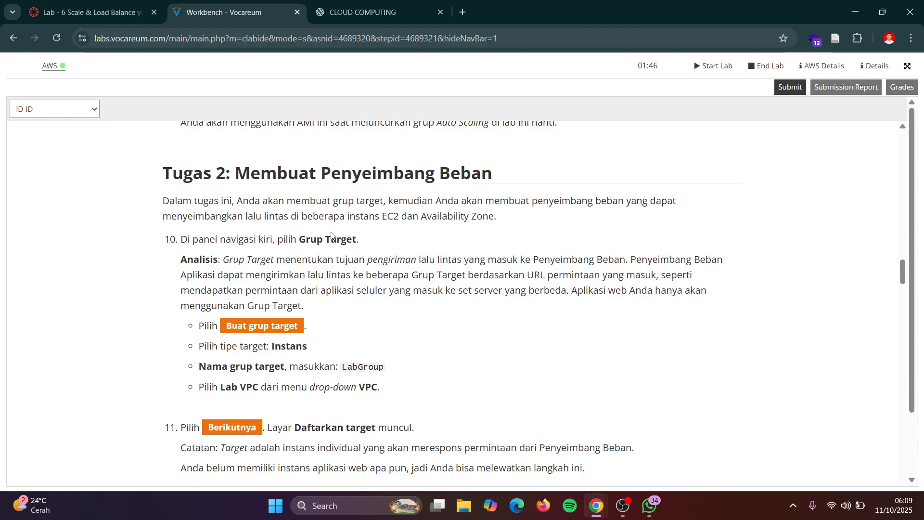
key("alt+Tab")
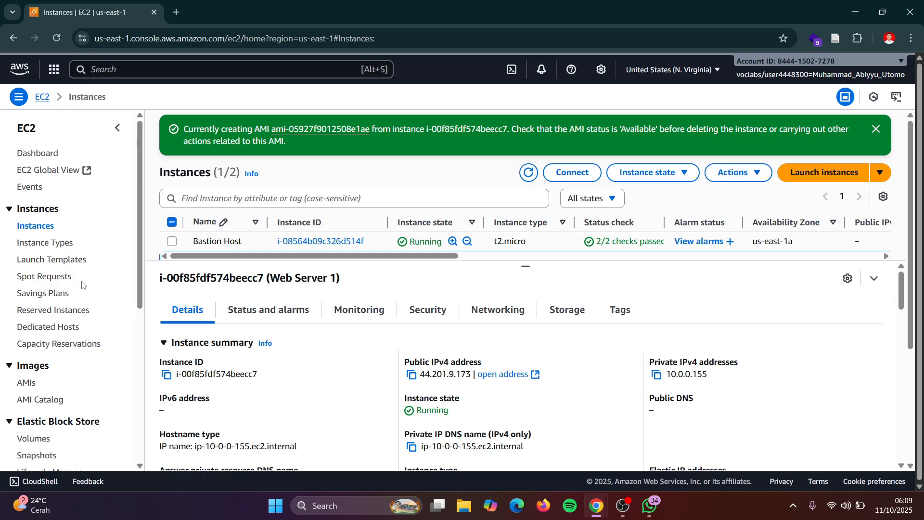
scroll(82, 284, "down", 3)
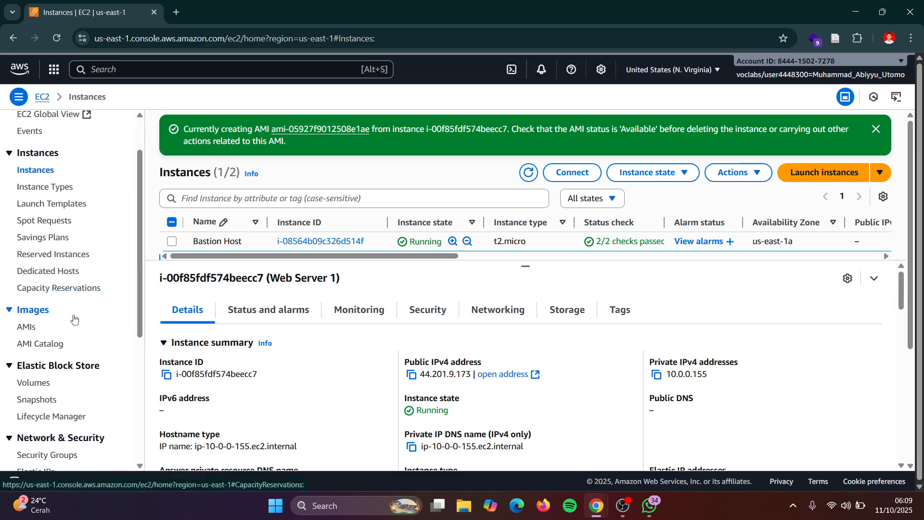
scroll(73, 318, "down", 3)
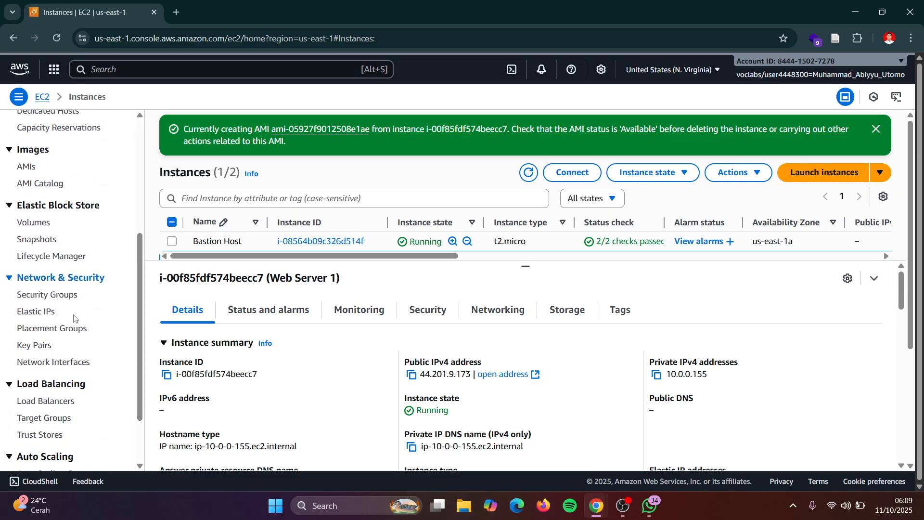
left_click(53, 407)
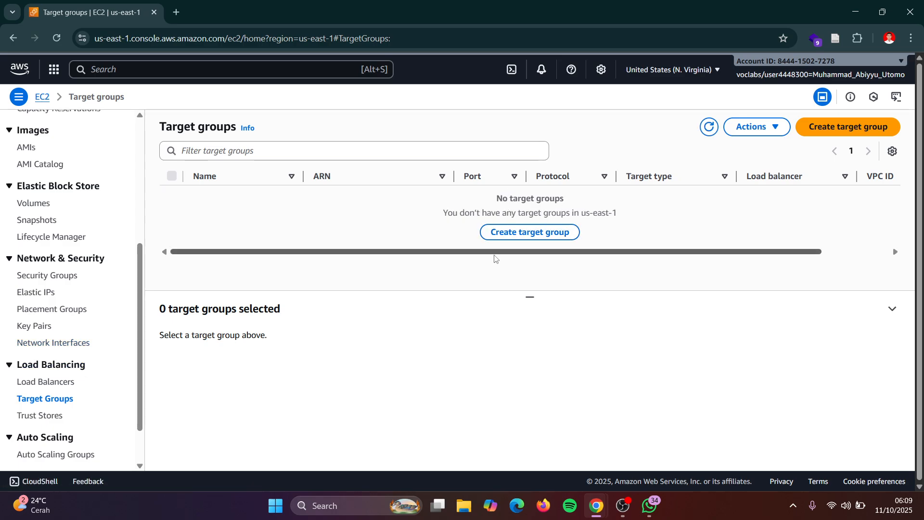
Start creating a target group and keep Instances as its target type, following the lab instructions.
key("alt+Tab")
scroll(511, 258, "down", 1)
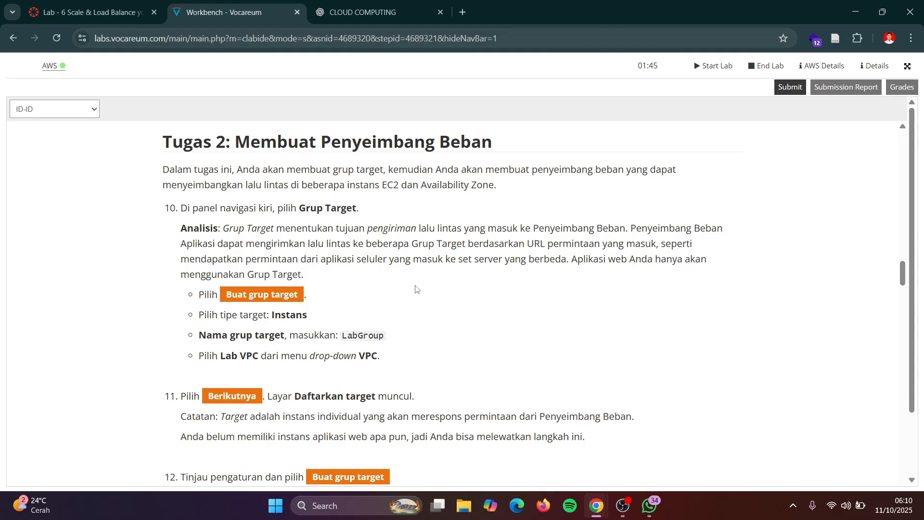
scroll(402, 300, "down", 1)
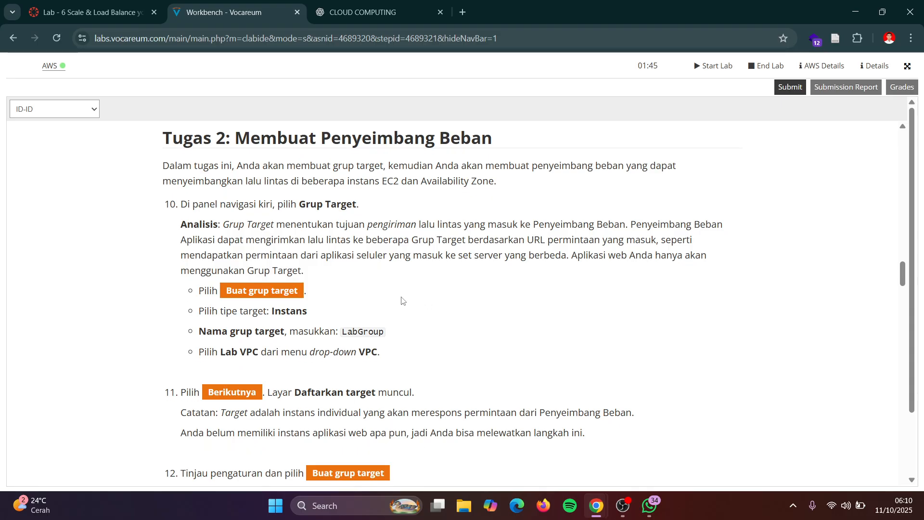
key("alt+Tab")
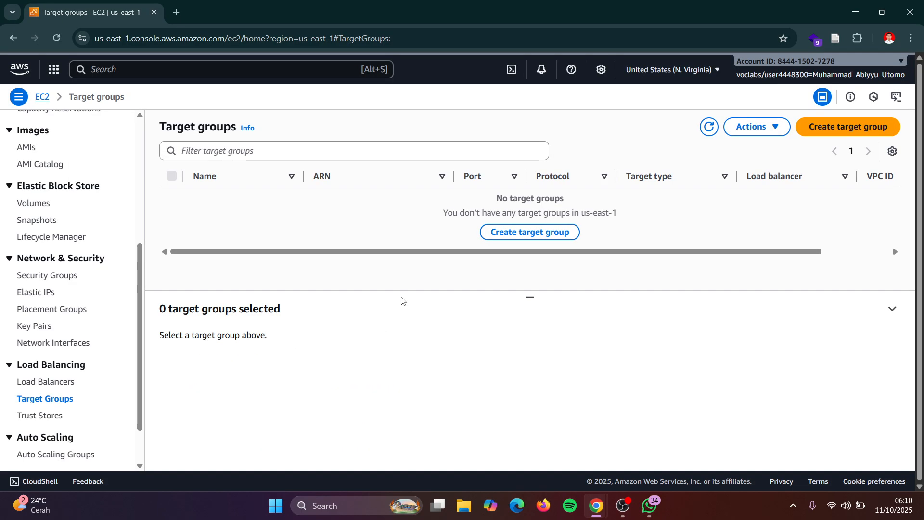
left_click(830, 125)
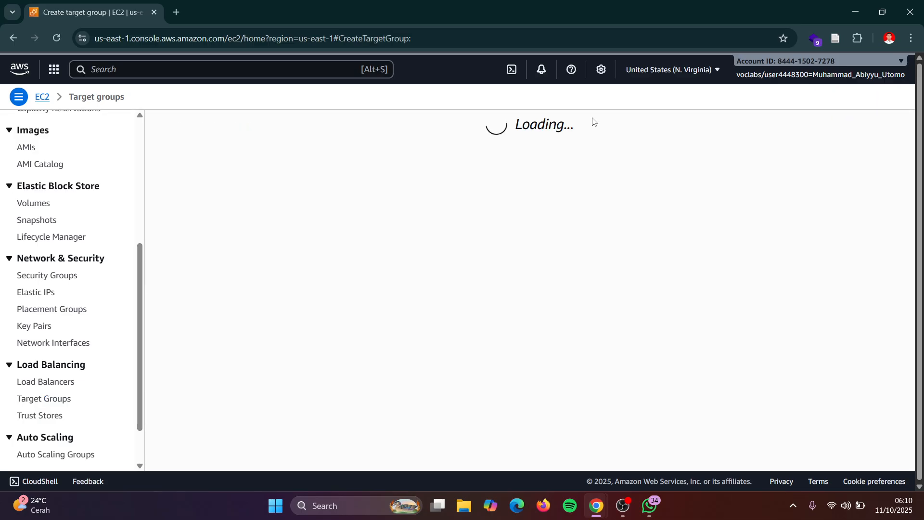
key("alt+Tab")
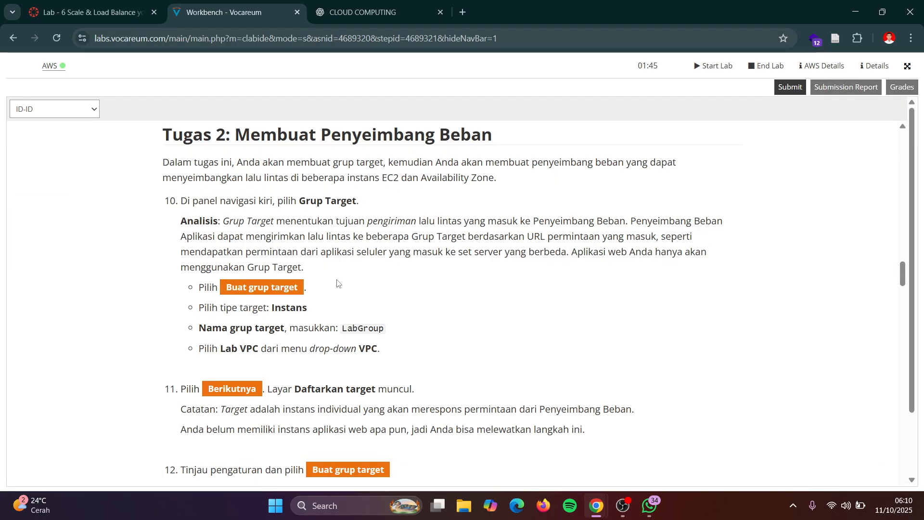
scroll(336, 283, "down", 1)
key("alt+Tab")
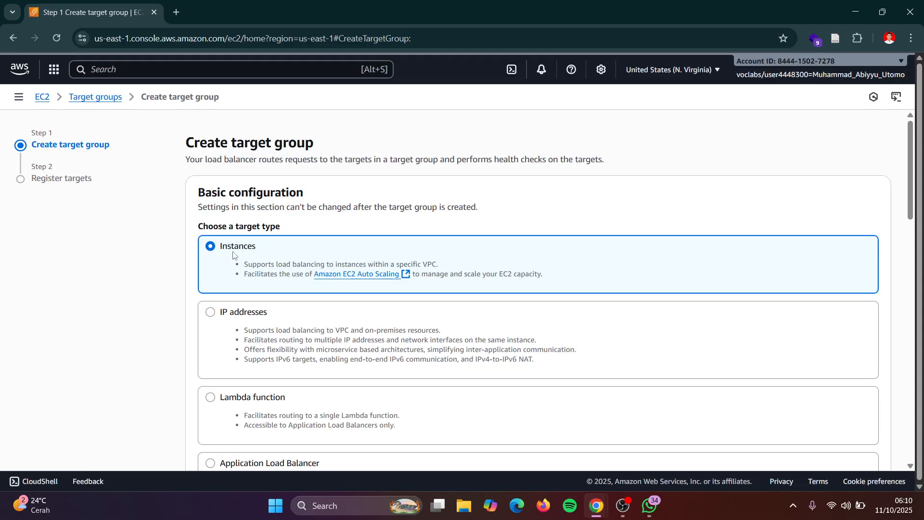
scroll(308, 259, "down", 1)
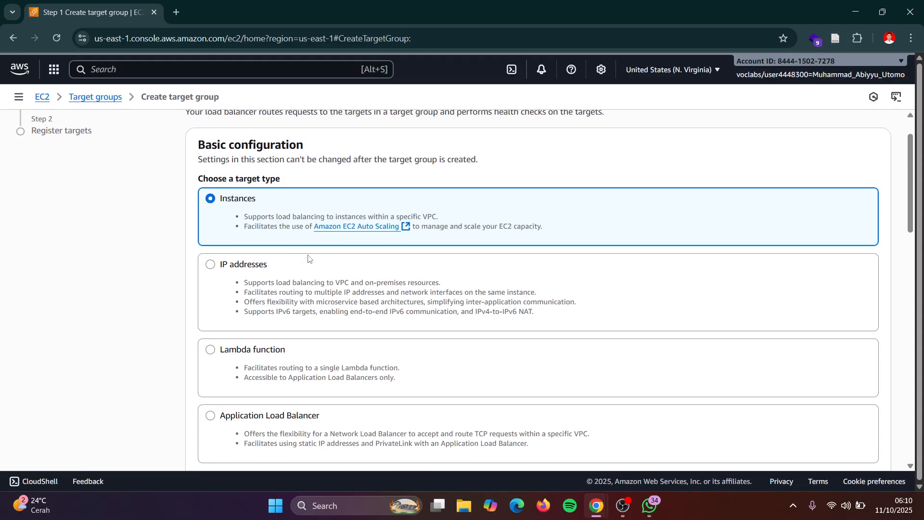
Copy the name LabGroup from the lab instructions into the new target group's name.
key("alt+Tab")
scroll(405, 197, "down", 1)
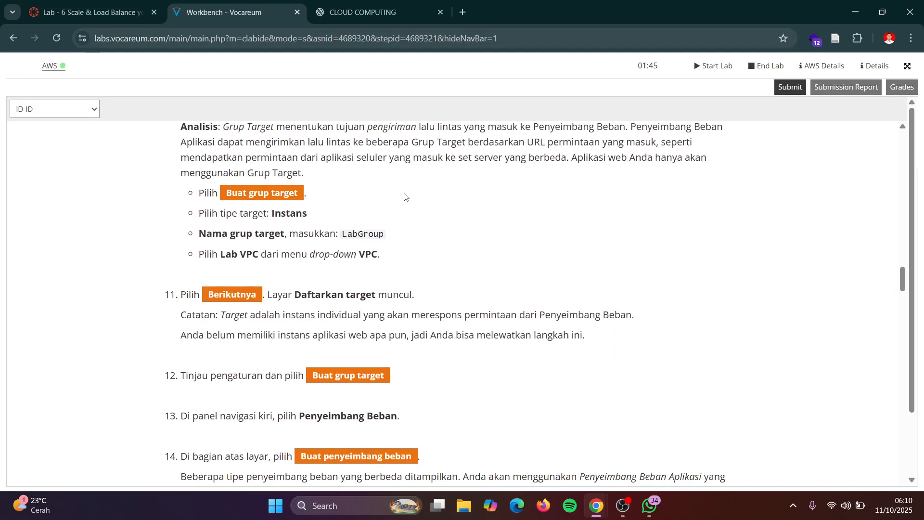
scroll(404, 197, "down", 1)
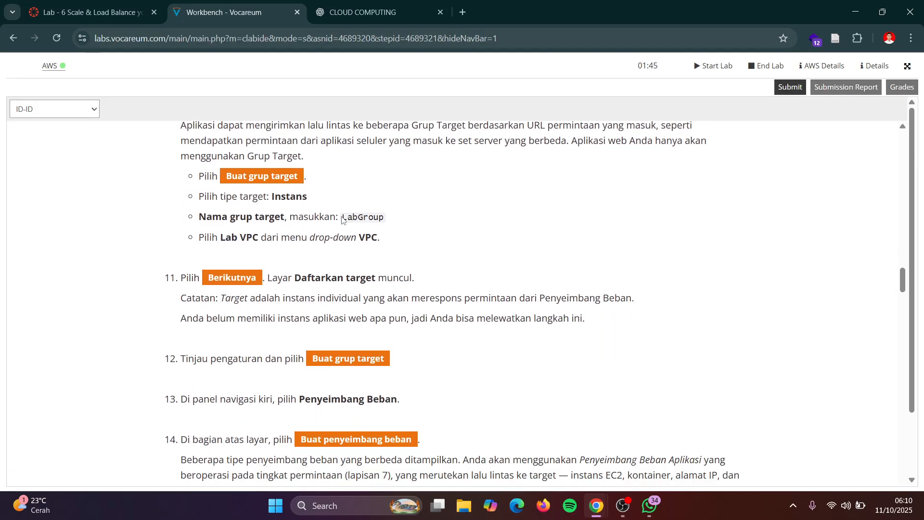
left_click_drag(342, 218, 401, 224)
key("ctrl+c")
key("alt+Tab")
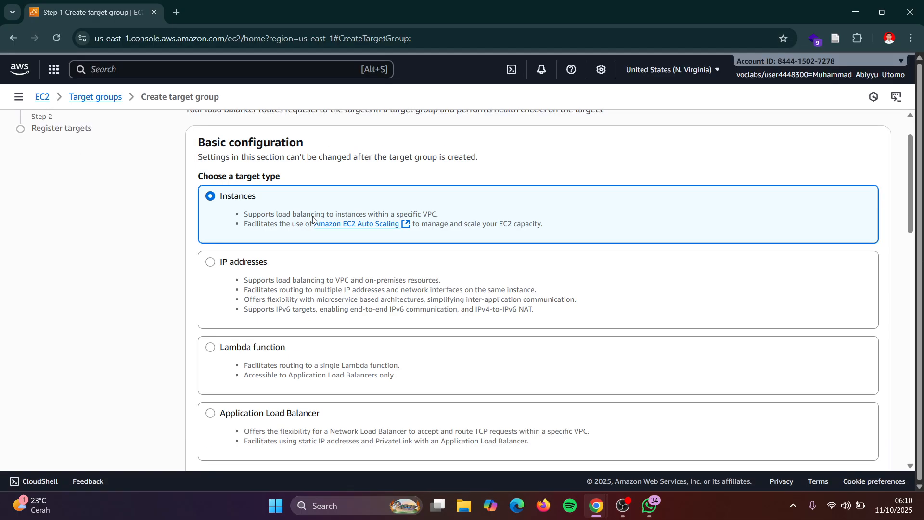
scroll(258, 289, "down", 5)
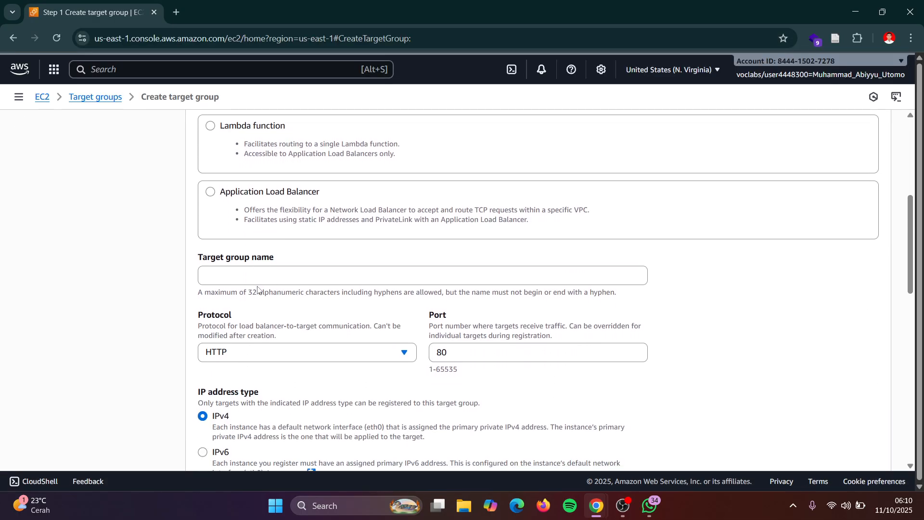
left_click(282, 277)
key("ctrl+v")
Set the target group's VPC to Lab VPC, as the lab instructions require.
key("alt+Tab")
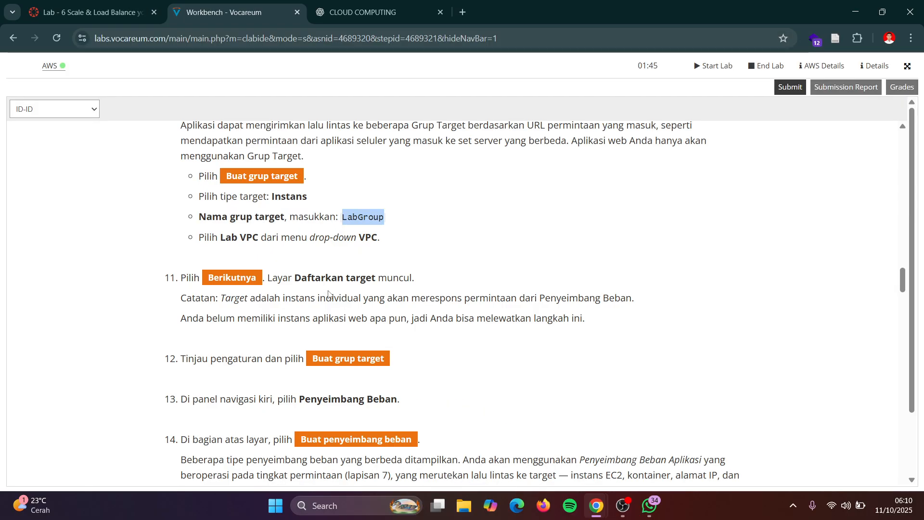
scroll(350, 297, "down", 1)
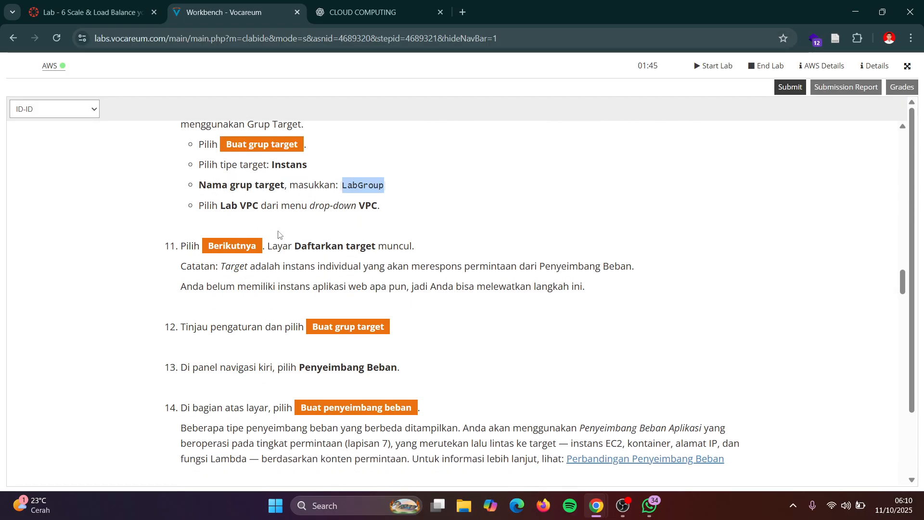
key("alt+Tab")
scroll(336, 384, "down", 3)
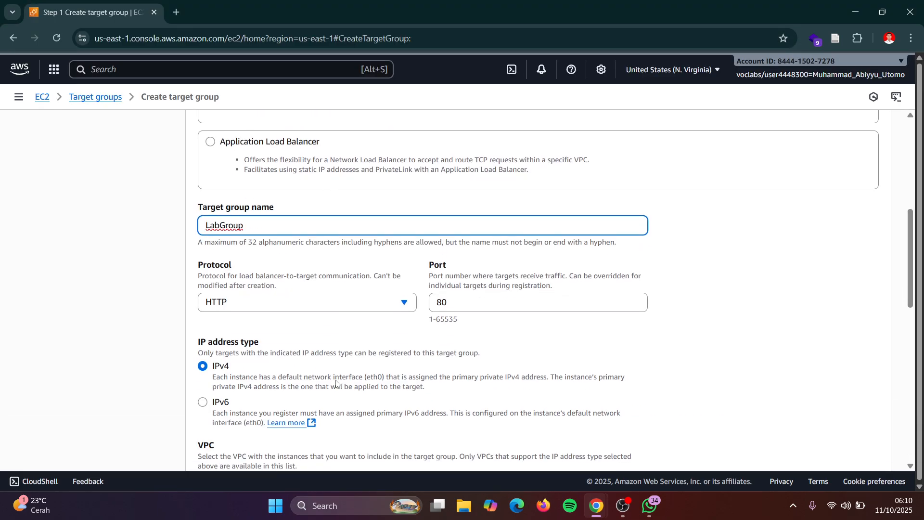
left_click(336, 384)
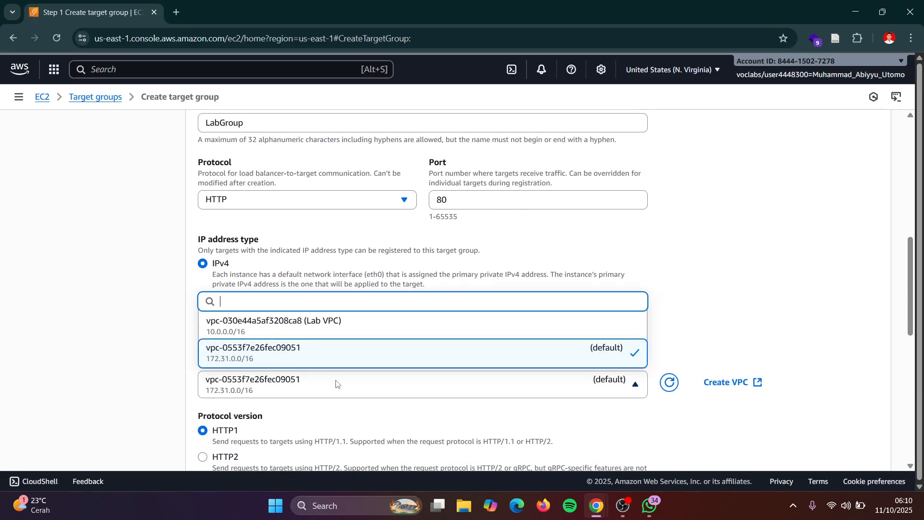
left_click(286, 325)
Keep the default health check and attribute settings and continue to registering targets, per the lab instructions.
scroll(382, 349, "down", 9)
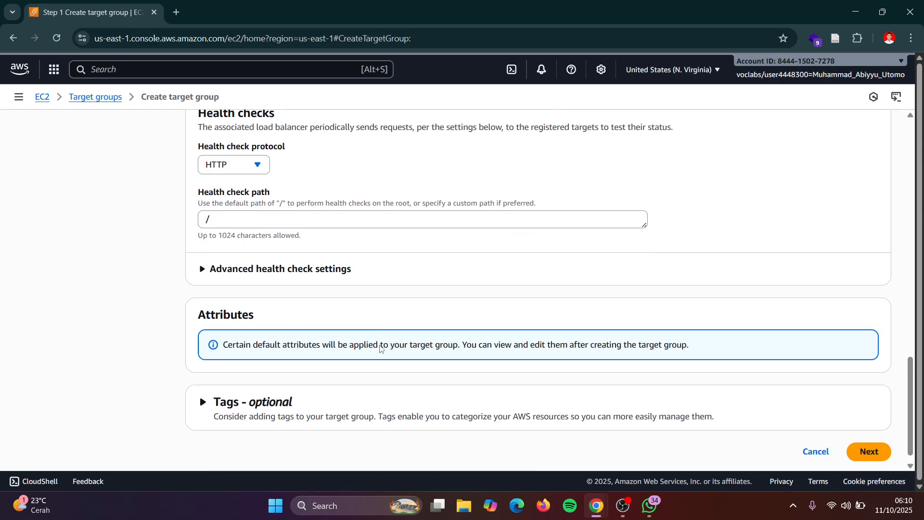
key("alt+Tab")
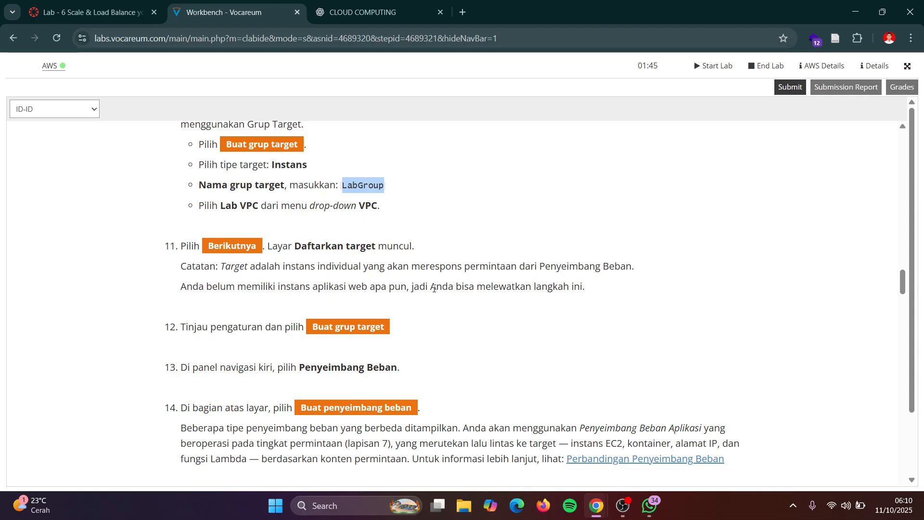
key("alt+Tab")
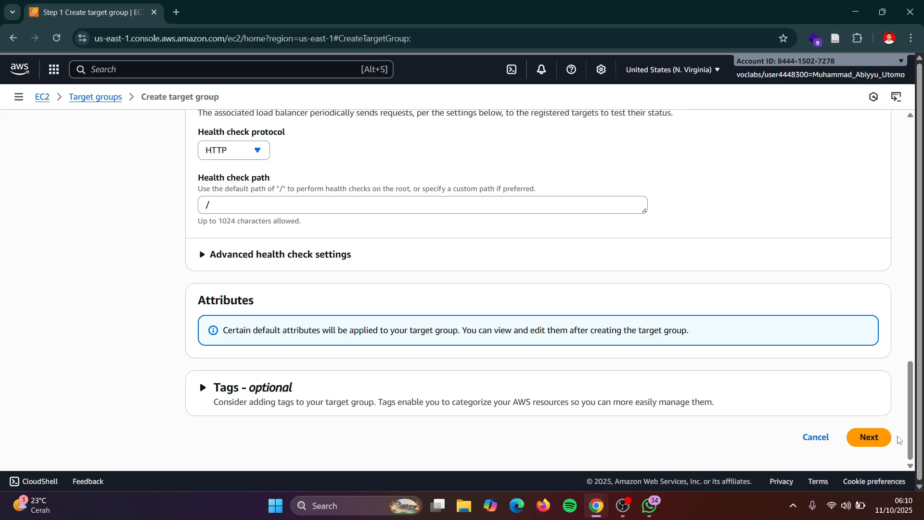
left_click(890, 437)
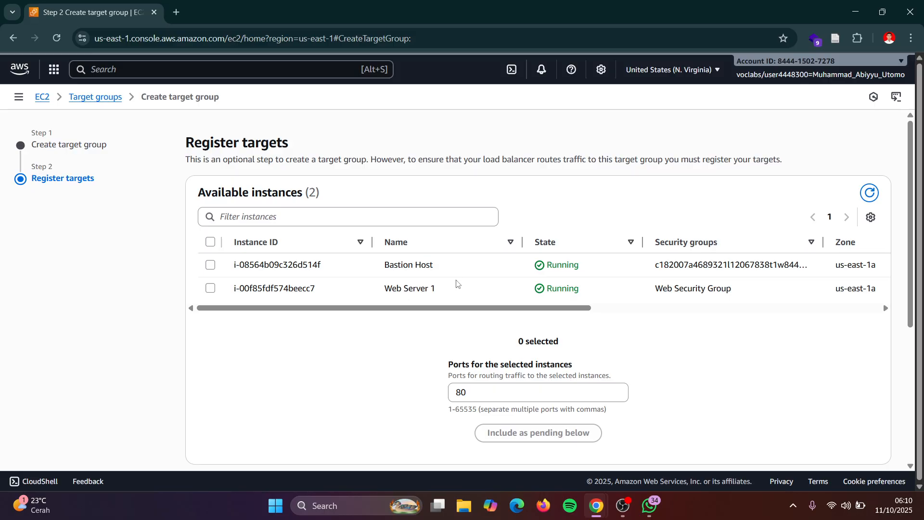
Create the LabGroup target group without registering any instances, as the lab instructions allow.
key("alt+Tab")
scroll(424, 267, "down", 1)
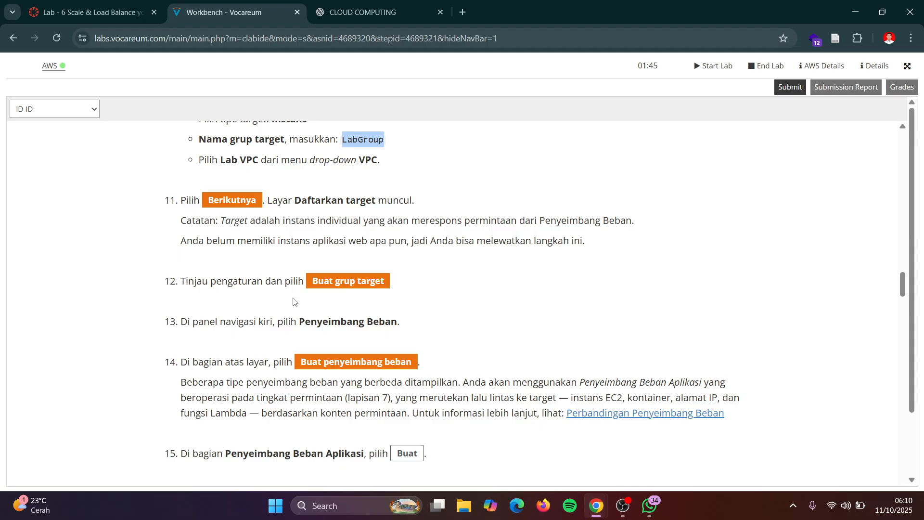
key("alt+Tab")
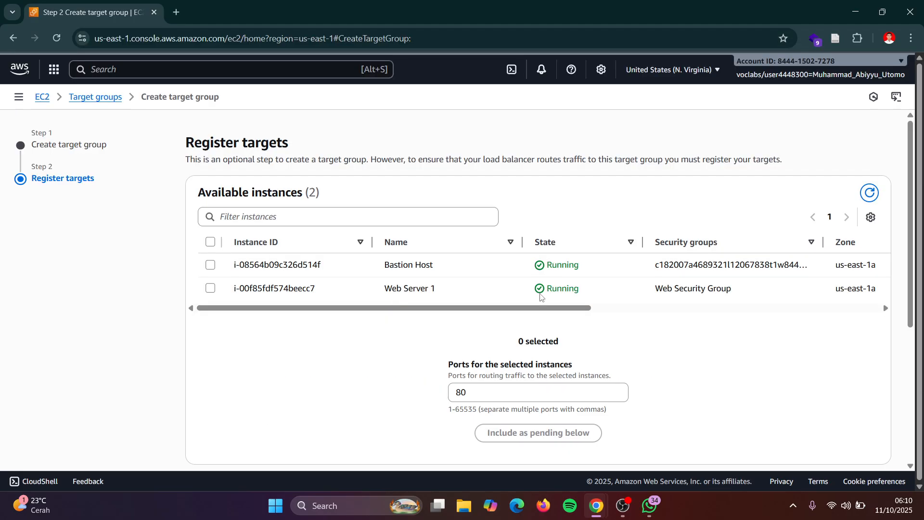
scroll(793, 370, "down", 5)
scroll(793, 370, "down", 1)
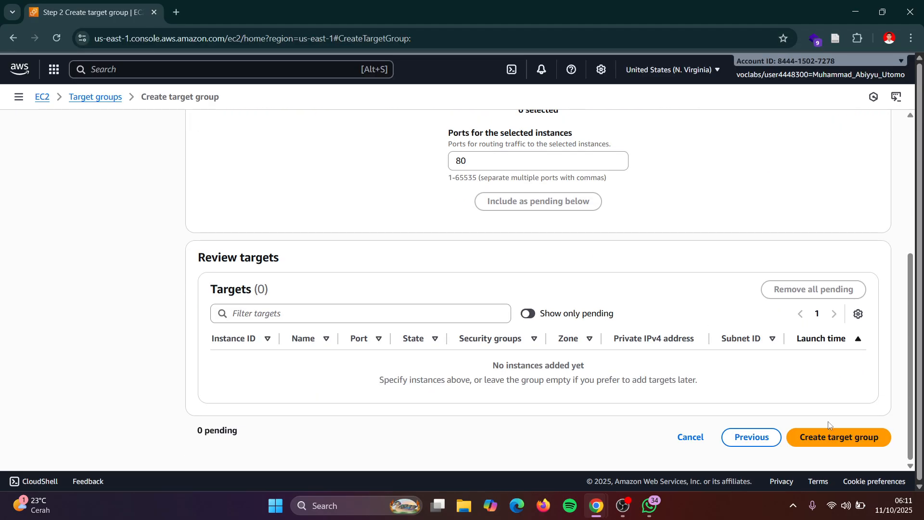
key("alt+Tab")
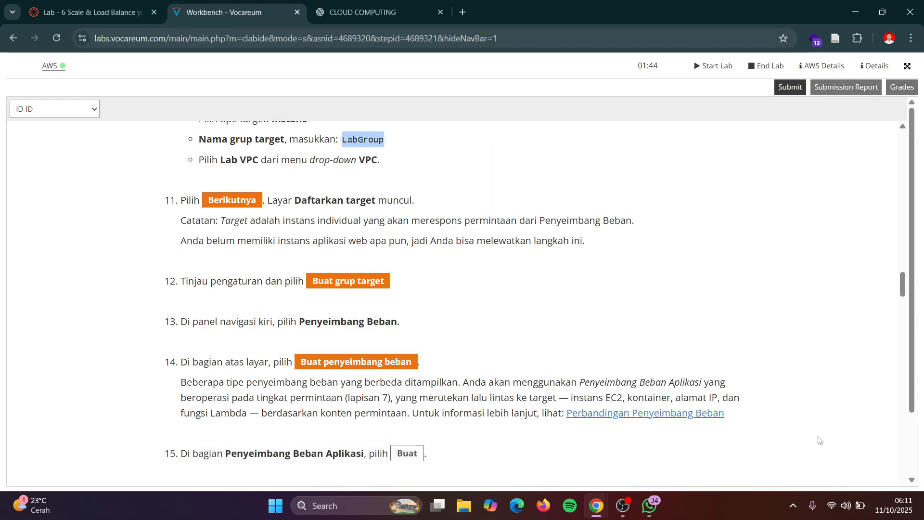
key("alt+Tab")
left_click(827, 449)
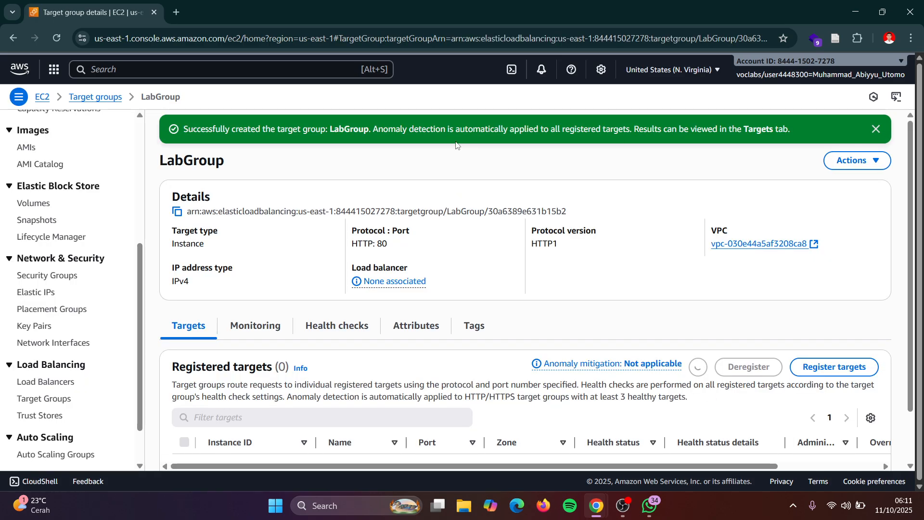
Compare the lab's load balancer instructions with the EC2 navigation and the LabGroup details to find where load balancers are managed.
key("alt+Tab")
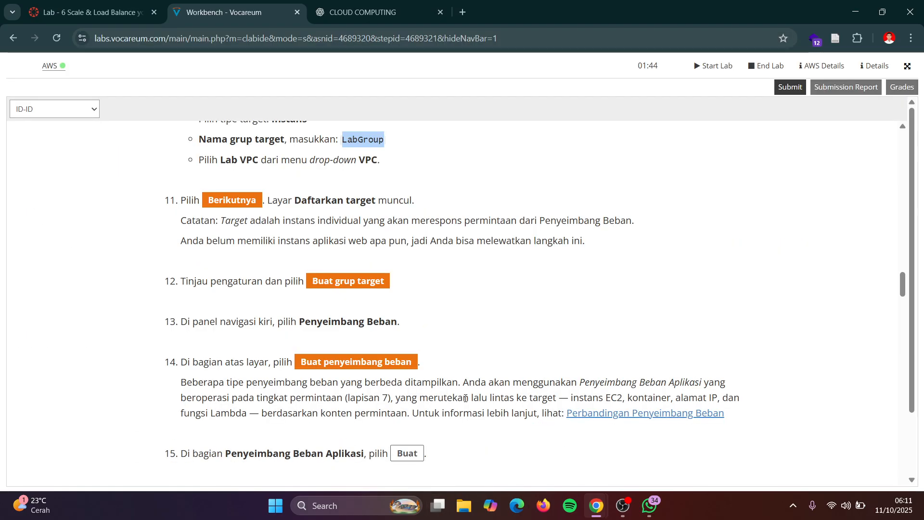
scroll(426, 338, "down", 1)
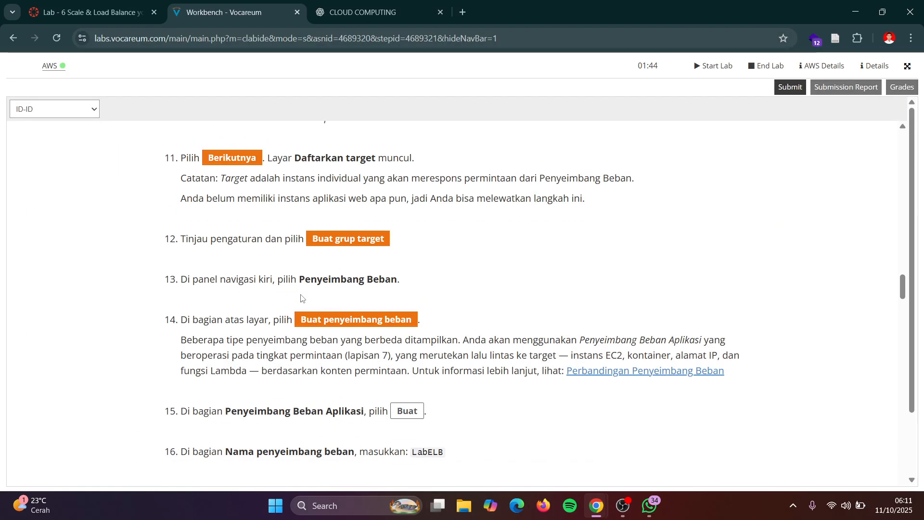
key("alt+Tab")
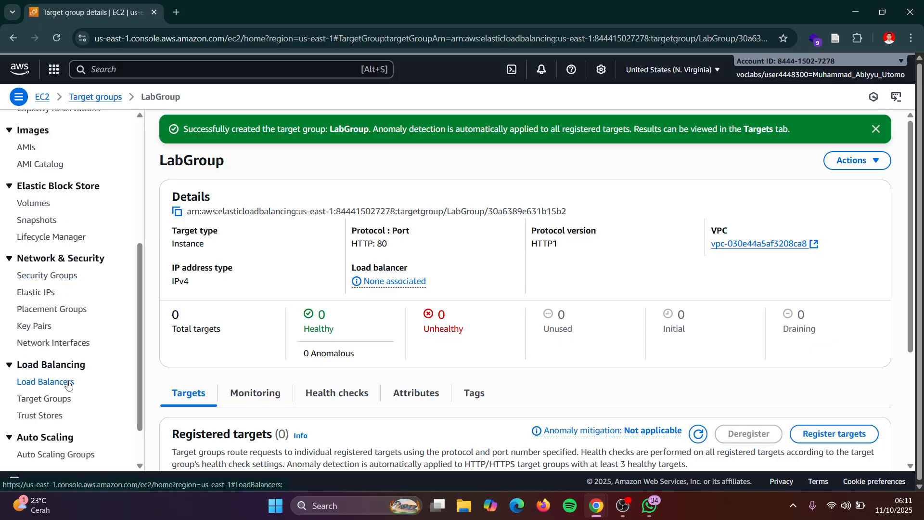
key("alt+Tab")
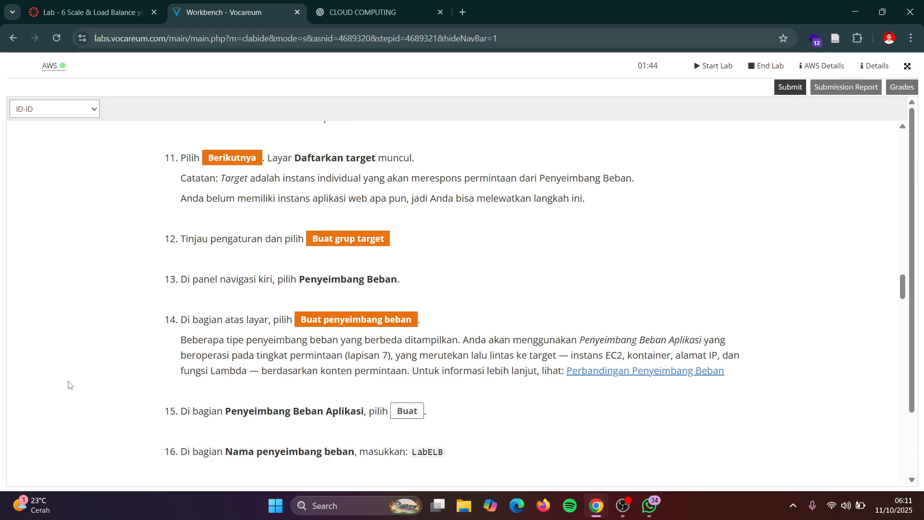
key("alt+Tab")
scroll(68, 386, "down", 3)
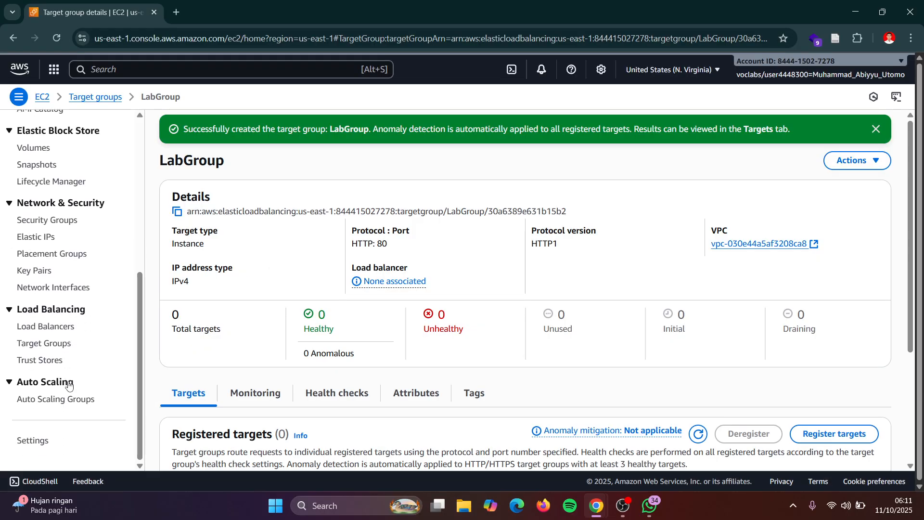
scroll(69, 384, "up", 2)
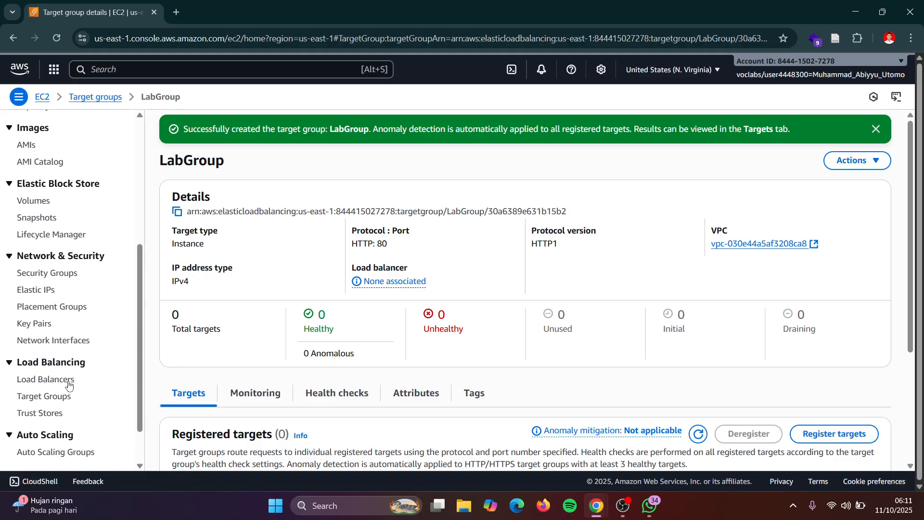
scroll(69, 384, "up", 5)
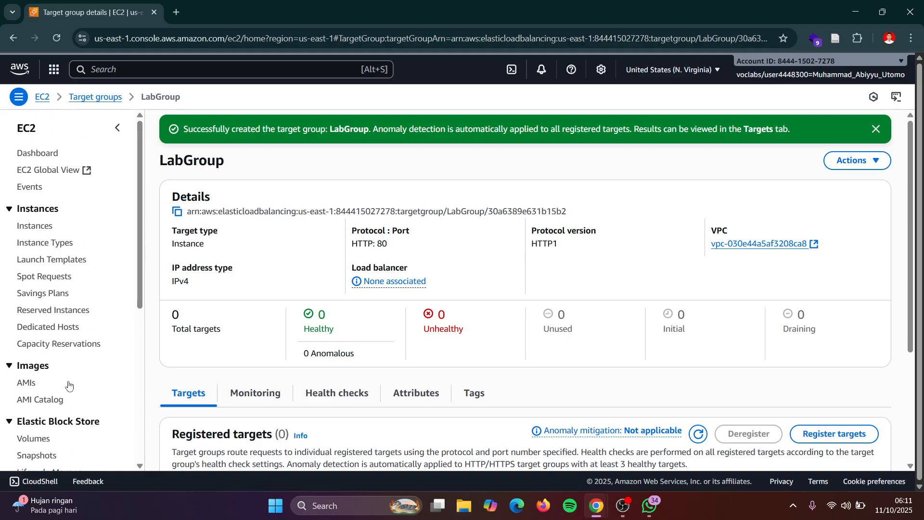
scroll(69, 384, "down", 4)
scroll(310, 334, "down", 2)
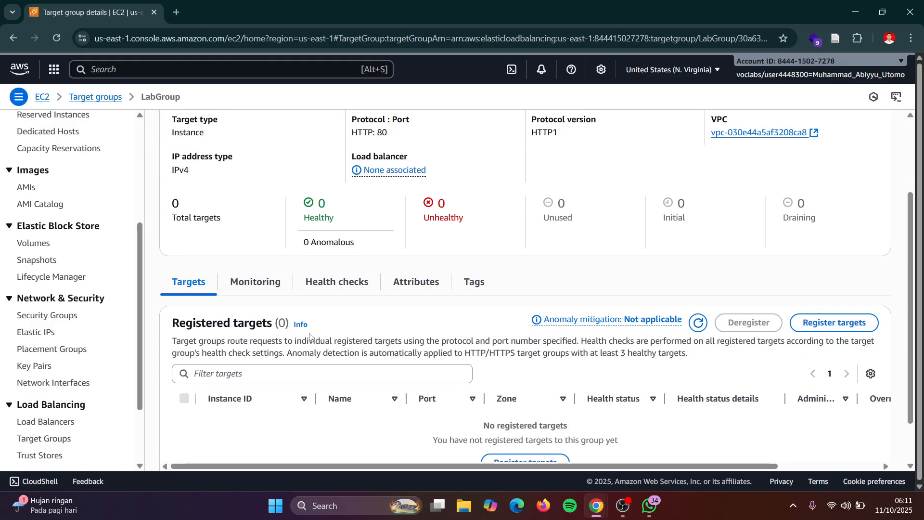
scroll(311, 337, "down", 1)
scroll(310, 333, "up", 4)
key("alt+Tab")
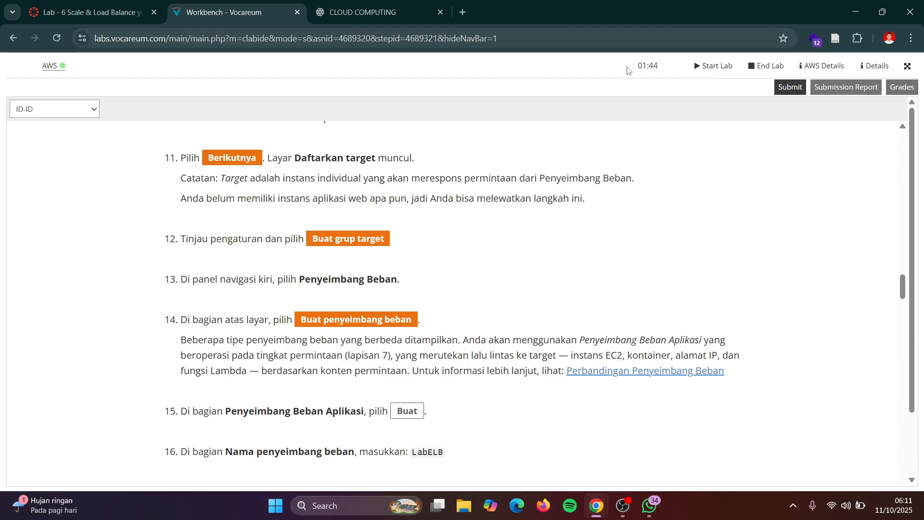
Switch the lab instructions to EN-US and read the steps for creating the load balancer.
left_click(51, 120)
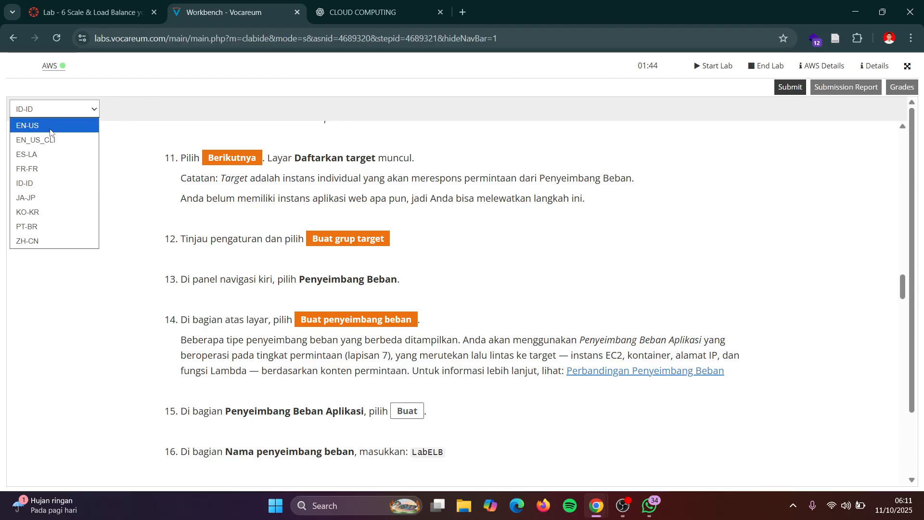
left_click(50, 128)
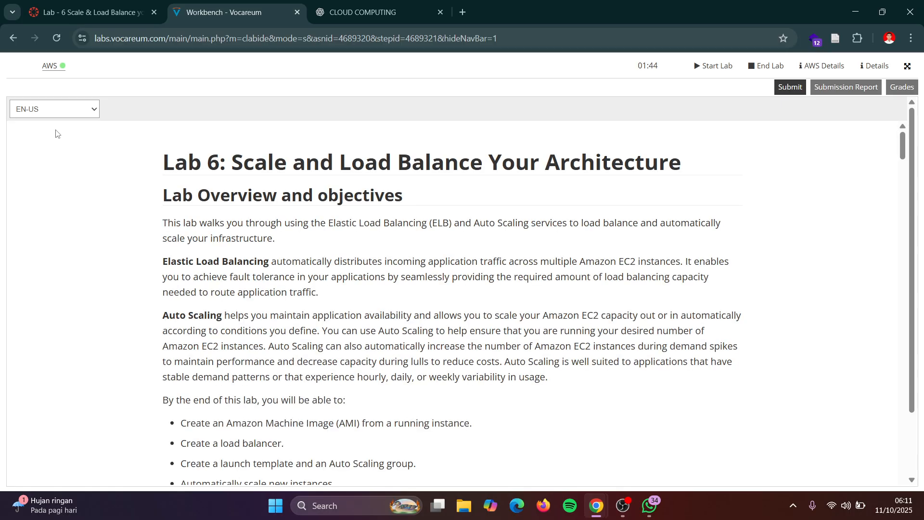
scroll(298, 200, "down", 20)
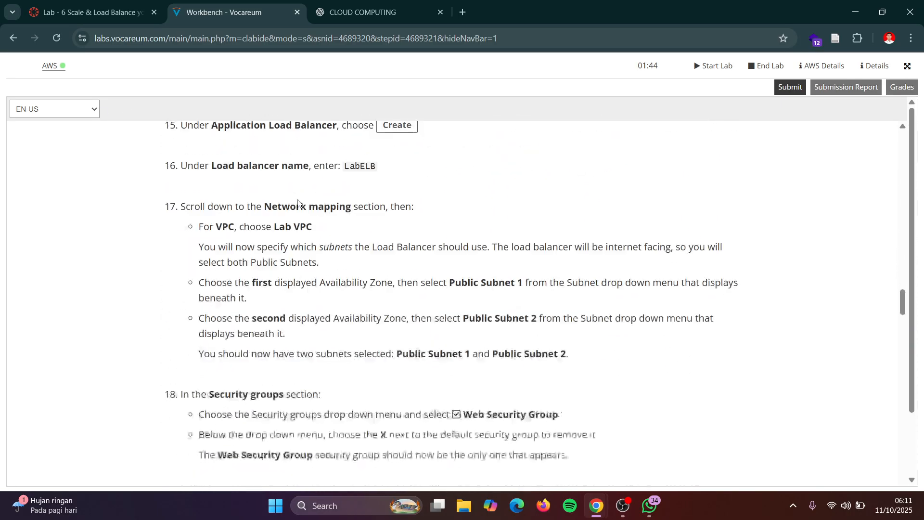
scroll(299, 201, "down", 3)
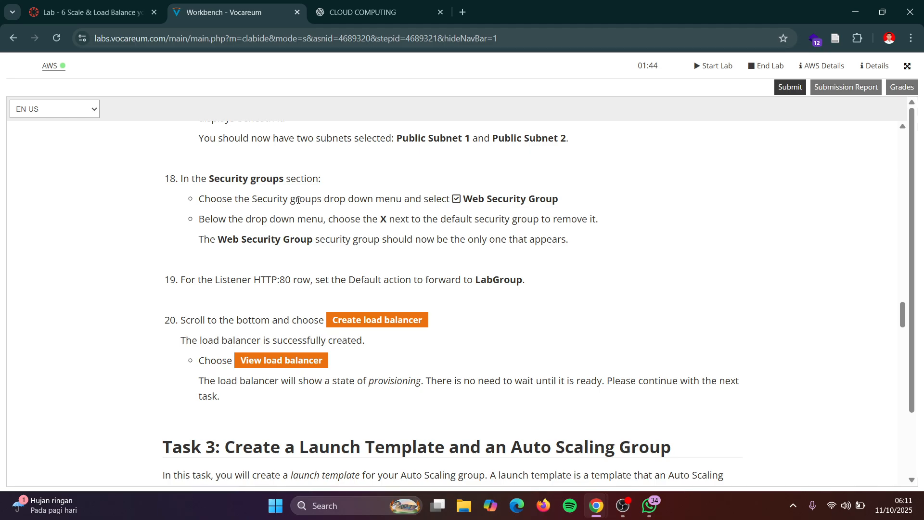
scroll(299, 200, "down", 6)
scroll(298, 200, "up", 9)
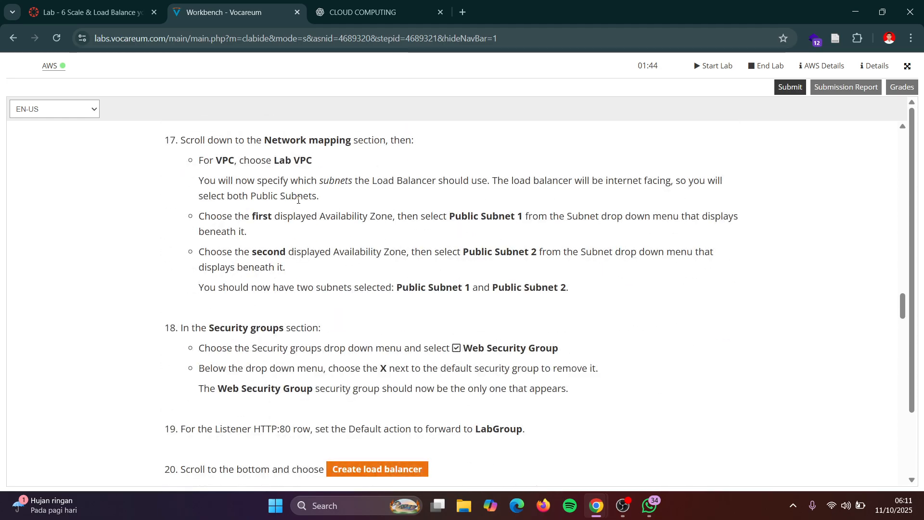
scroll(299, 200, "down", 2)
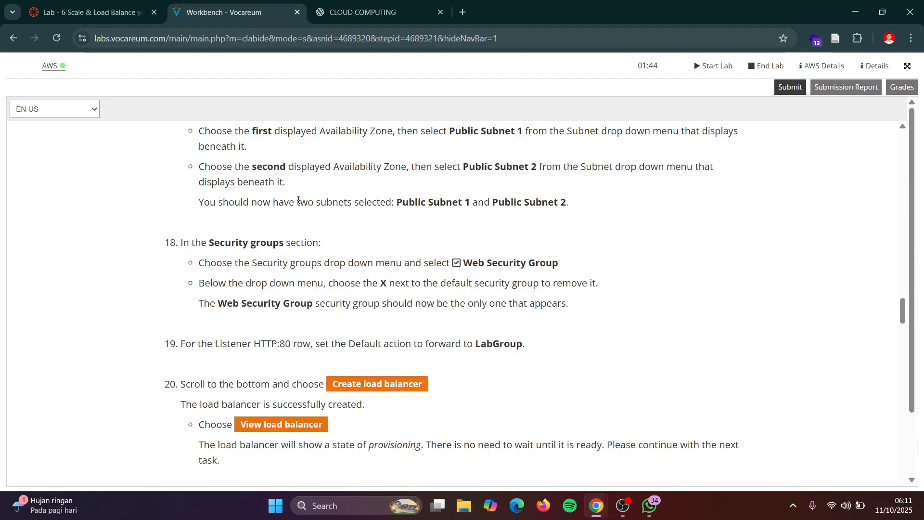
scroll(298, 202, "down", 1)
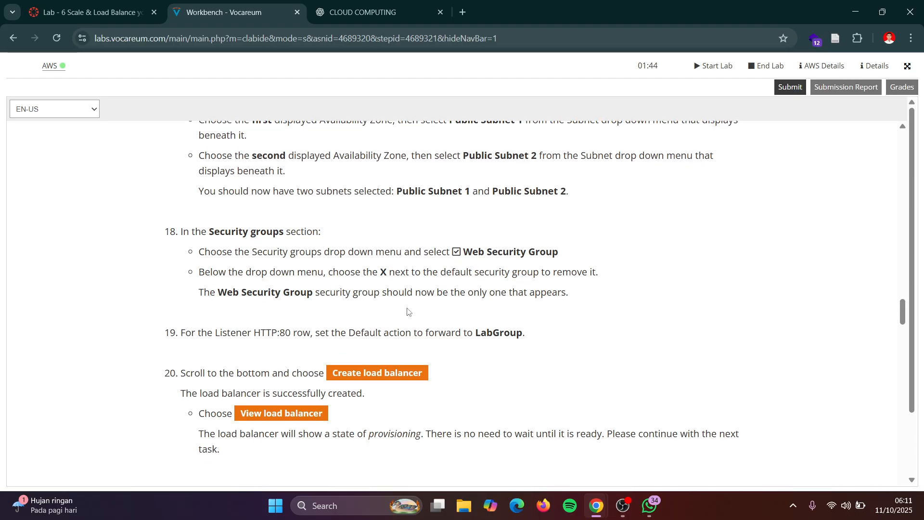
scroll(407, 311, "up", 8)
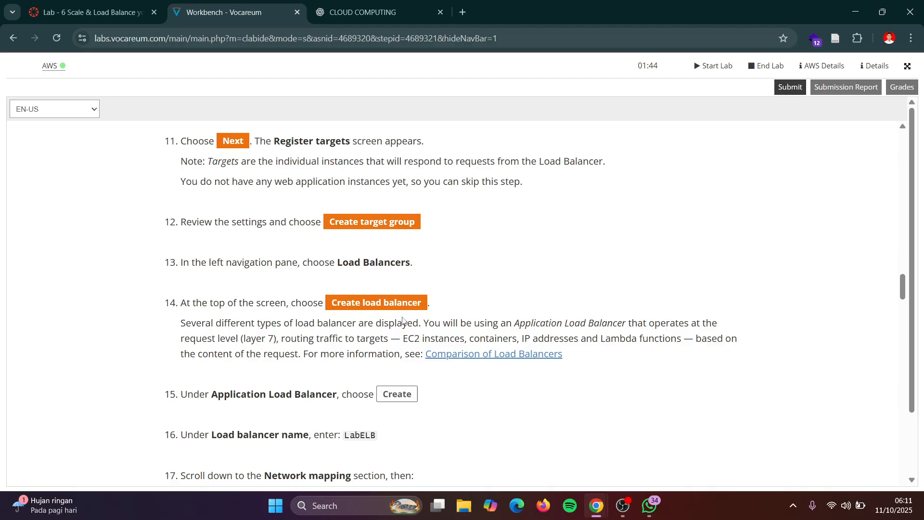
scroll(403, 321, "down", 1)
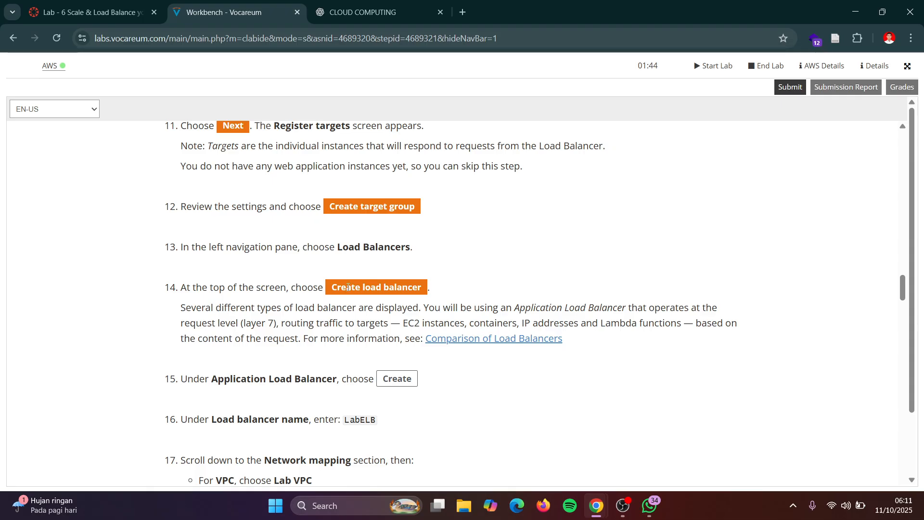
Go to the EC2 load balancers in the AWS console and start creating a load balancer.
key("alt+Tab")
scroll(272, 302, "down", 2)
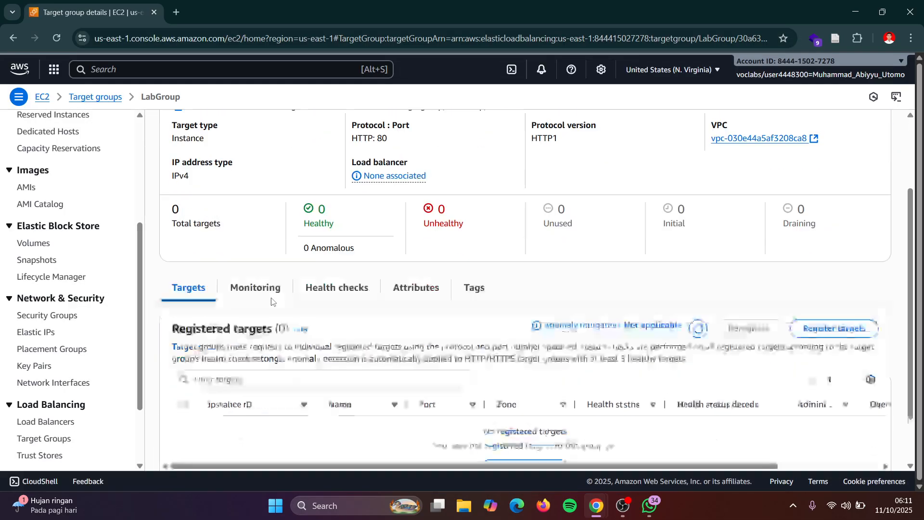
scroll(272, 302, "down", 2)
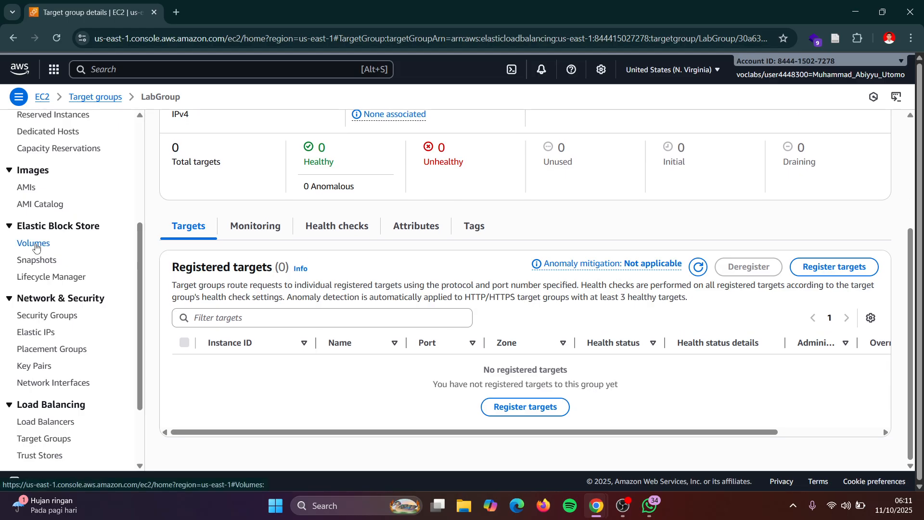
scroll(41, 308, "down", 3)
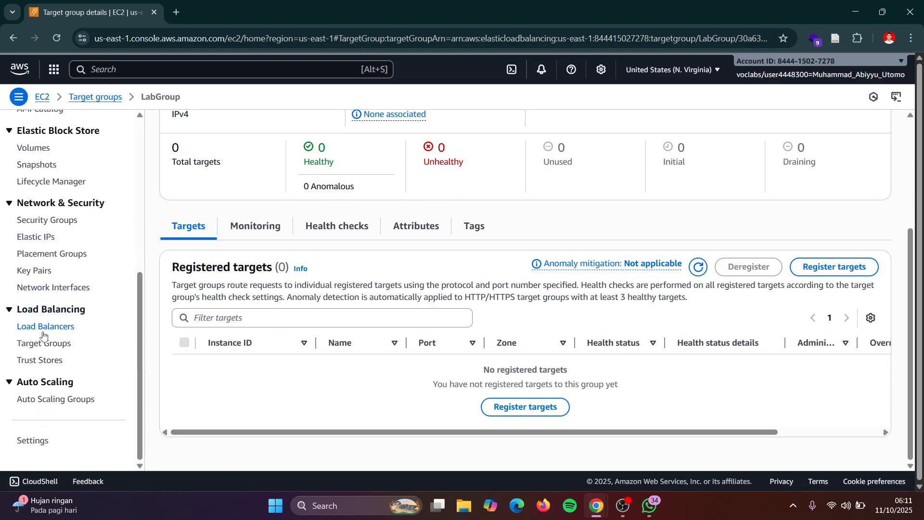
scroll(43, 334, "up", 6)
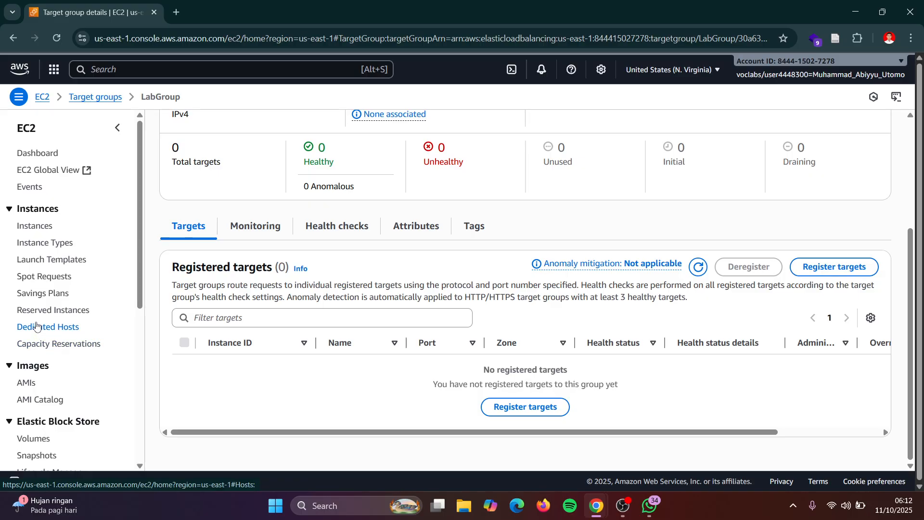
scroll(42, 375, "down", 2)
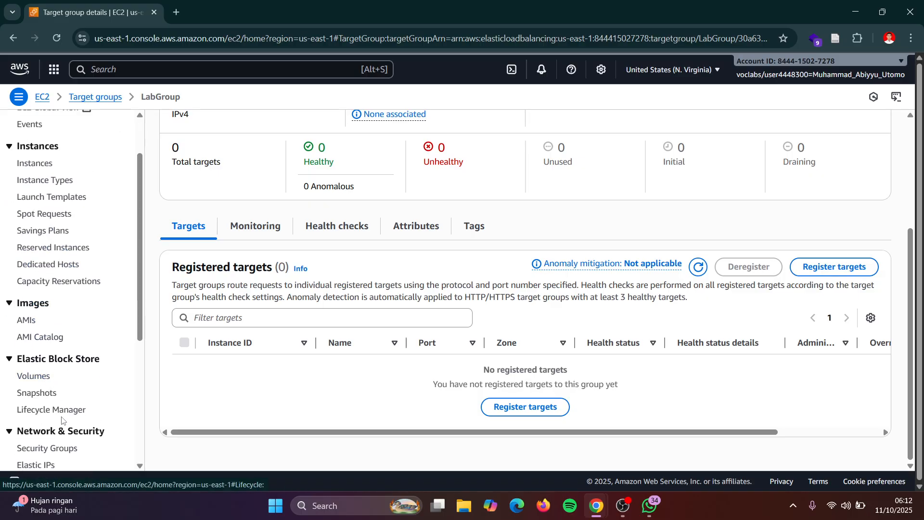
scroll(58, 390, "down", 2)
scroll(61, 420, "down", 2)
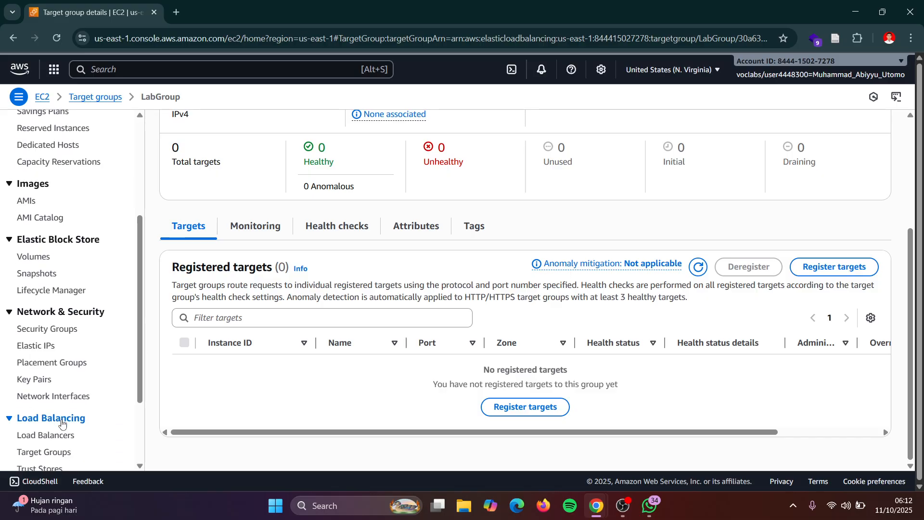
left_click(61, 439)
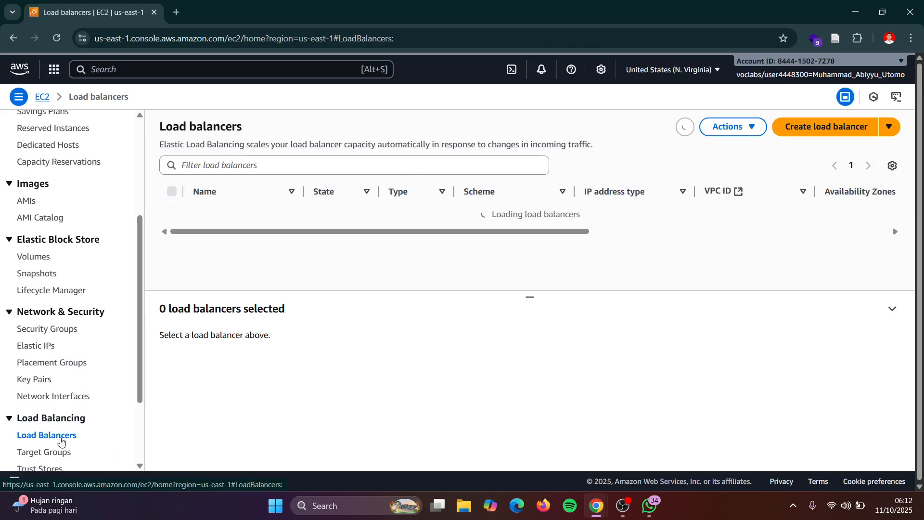
left_click(808, 131)
Switch the lab instructions to ID-ID and read the steps for creating the load balancer.
key("alt+Tab")
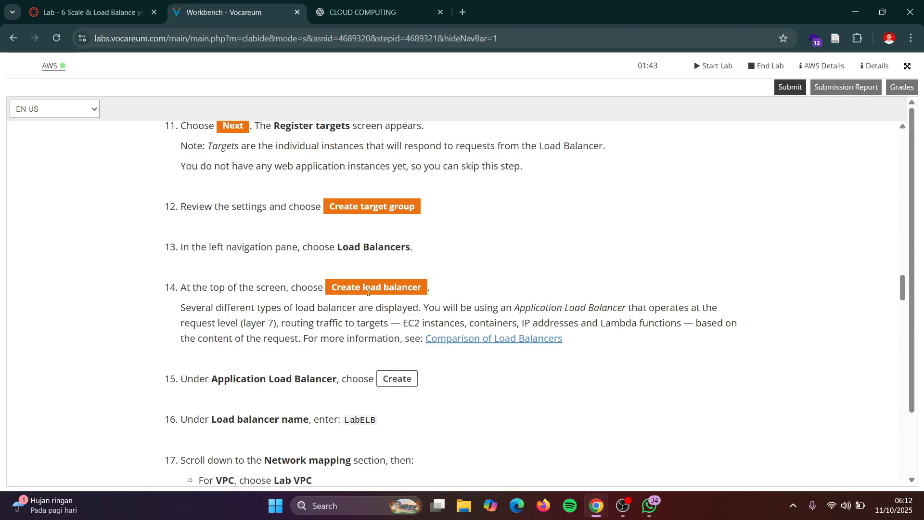
scroll(368, 291, "down", 1)
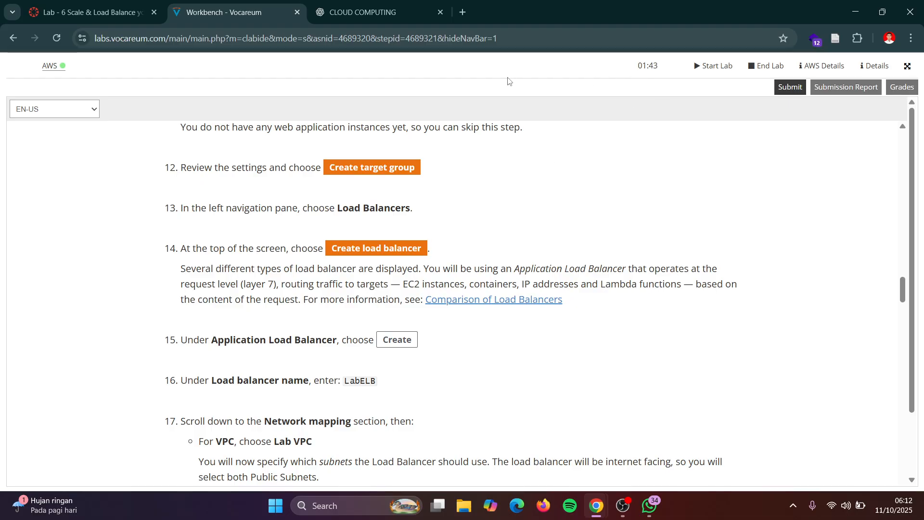
left_click(67, 114)
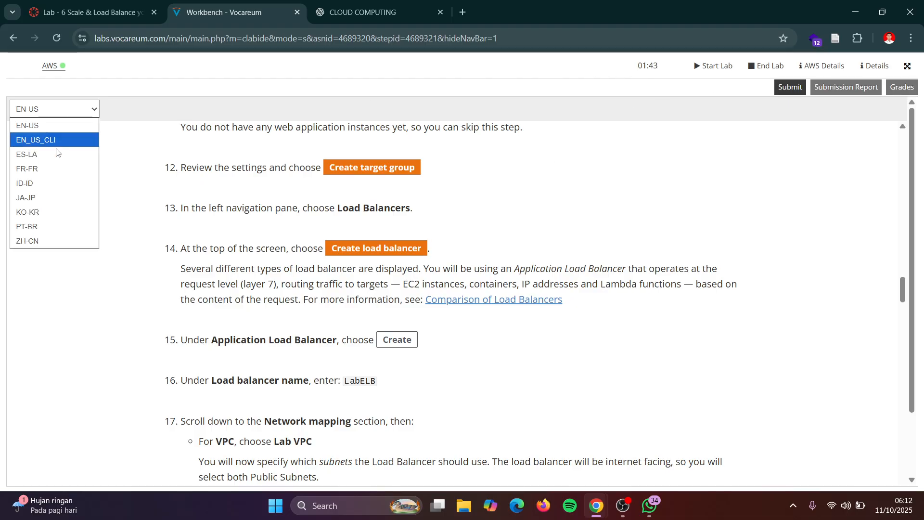
left_click(59, 183)
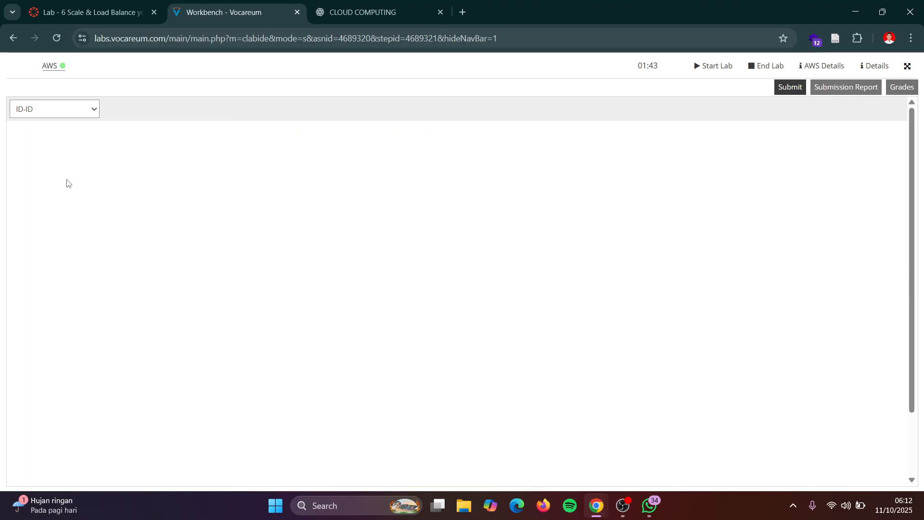
scroll(357, 174, "down", 20)
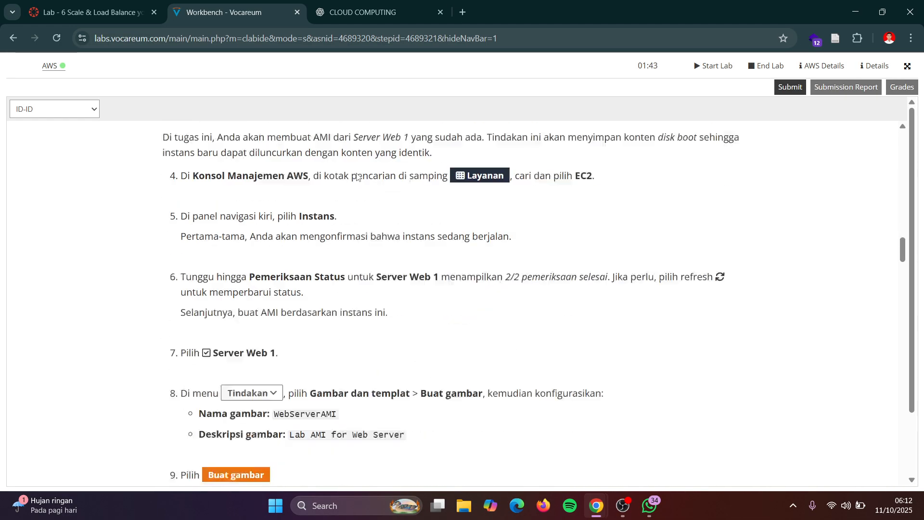
scroll(357, 173, "down", 4)
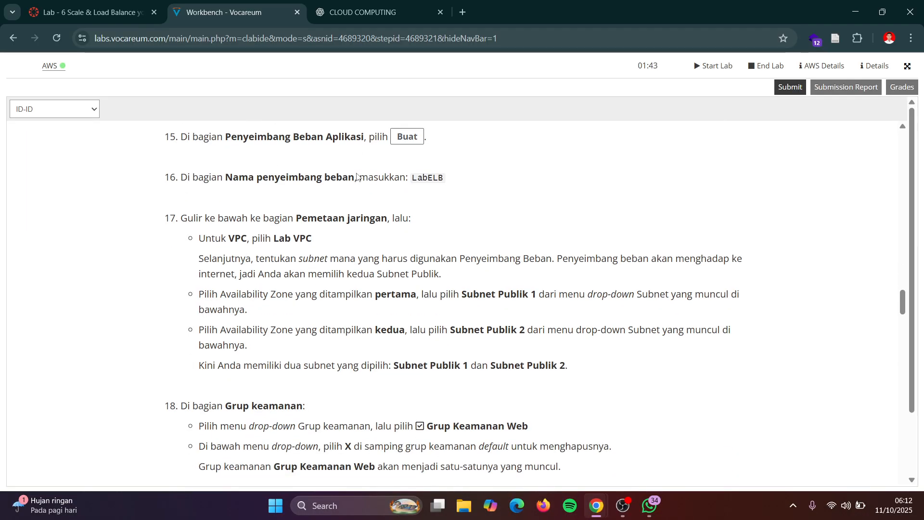
scroll(357, 175, "up", 4)
scroll(356, 177, "down", 4)
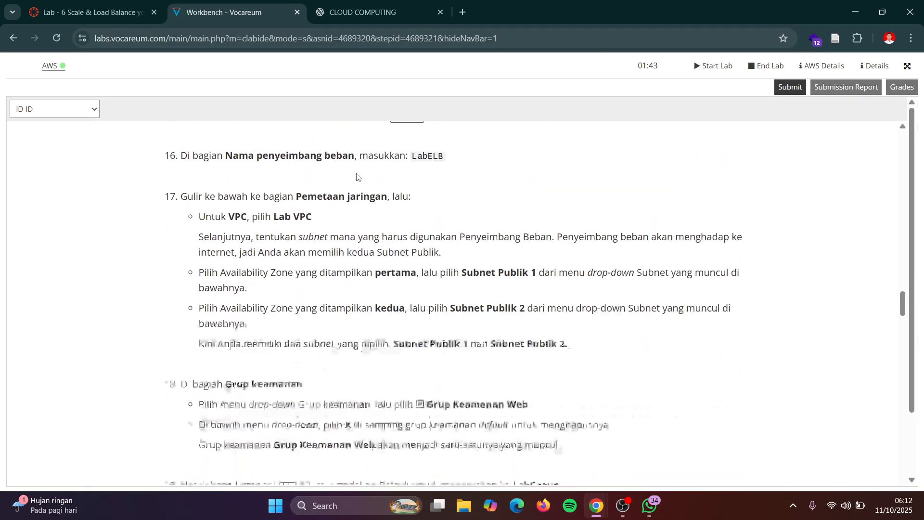
scroll(357, 177, "up", 6)
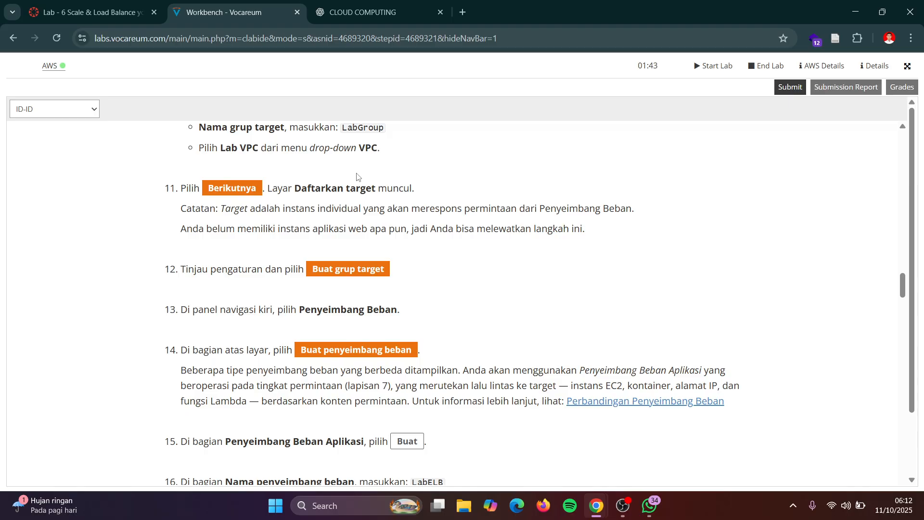
scroll(356, 176, "up", 2)
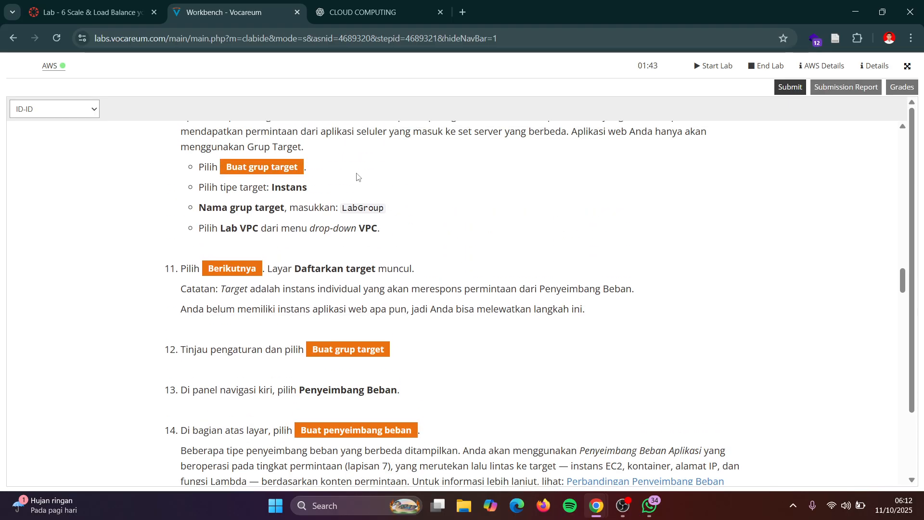
Check the lab's load balancer type instructions and start creating an Application Load Balancer in the AWS console.
key("alt+Tab")
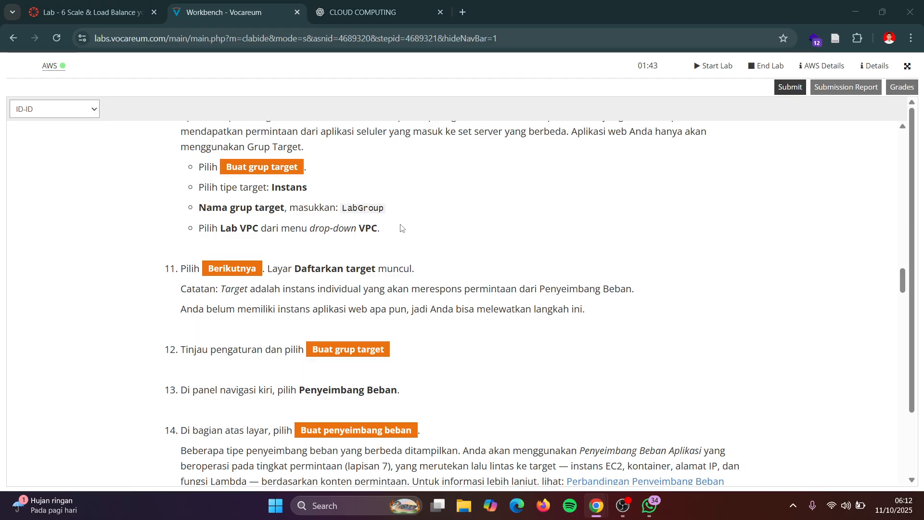
scroll(632, 201, "down", 5)
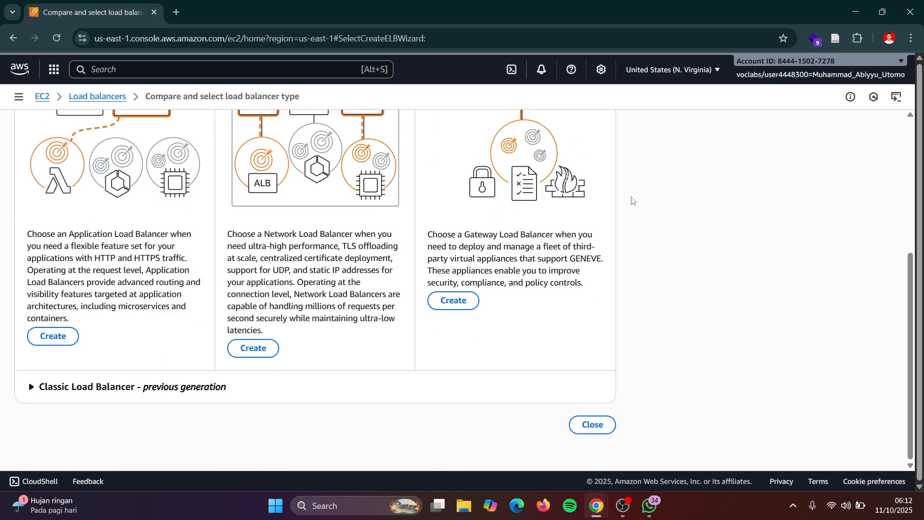
scroll(632, 201, "up", 3)
key("alt+Tab")
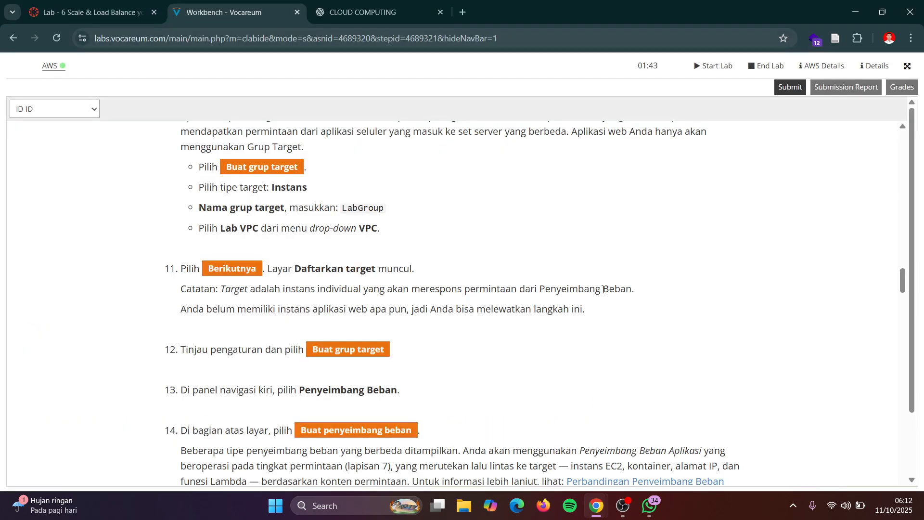
scroll(604, 294, "down", 2)
scroll(603, 293, "down", 3)
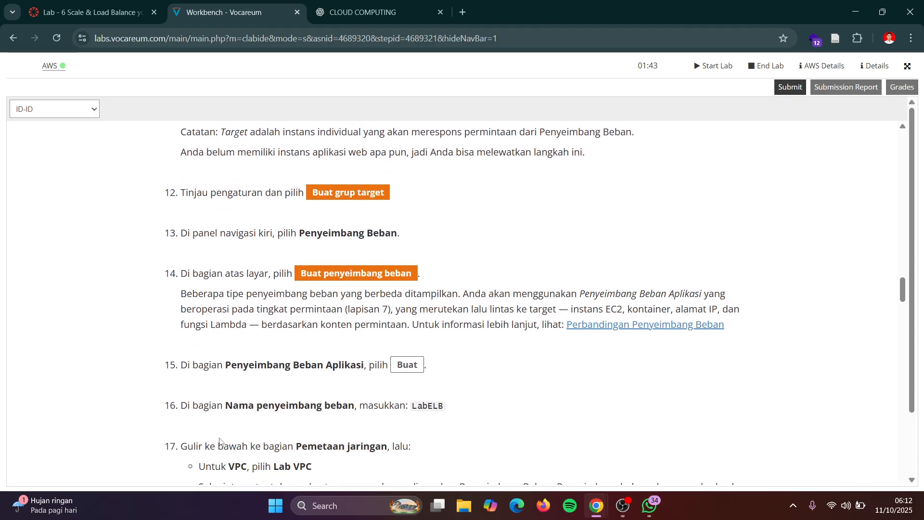
key("alt+Tab")
scroll(291, 370, "down", 1)
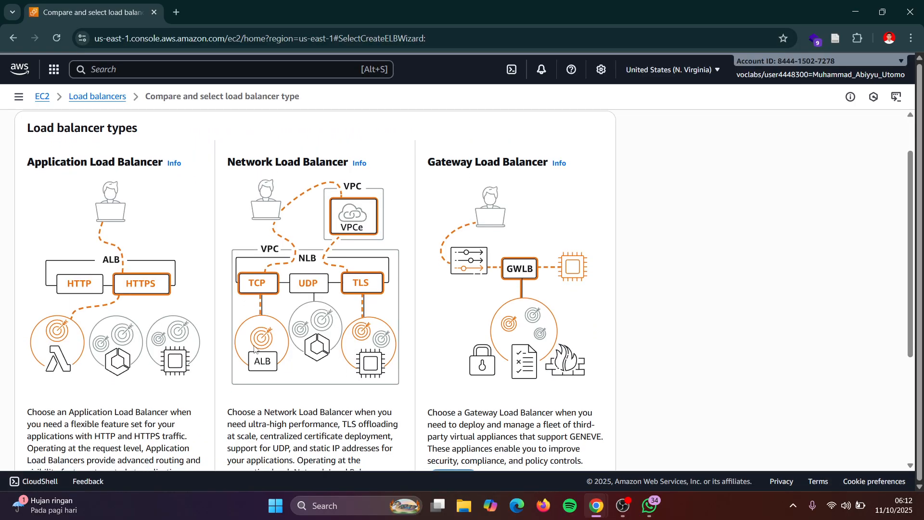
scroll(123, 340, "down", 3)
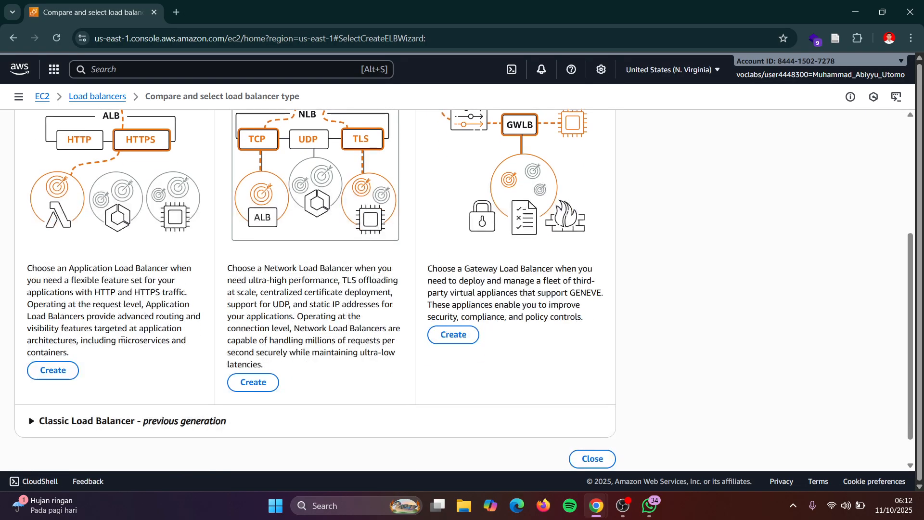
left_click(52, 371)
Copy the load balancer name from the lab instructions and name the Application Load Balancer LabELB.
key("alt+Tab")
scroll(413, 299, "down", 1)
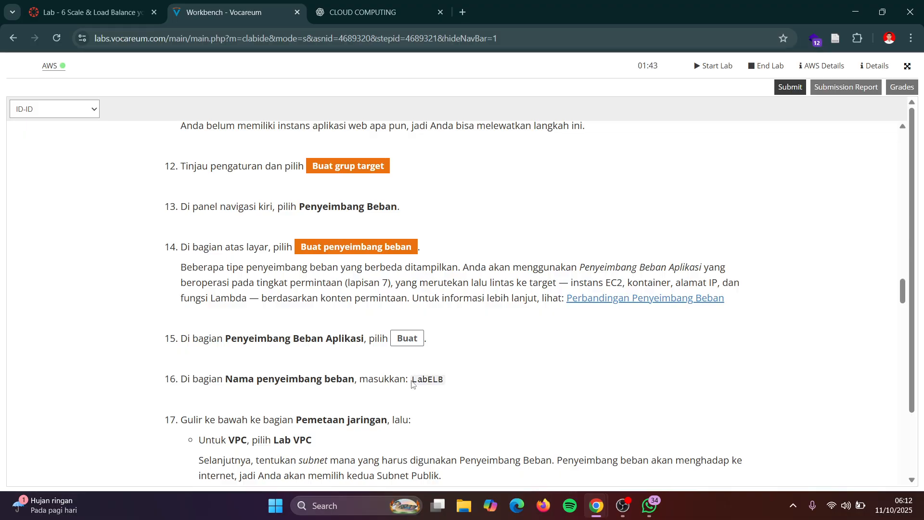
left_click_drag(412, 384, 454, 385)
key("ctrl+c")
key("alt+Tab")
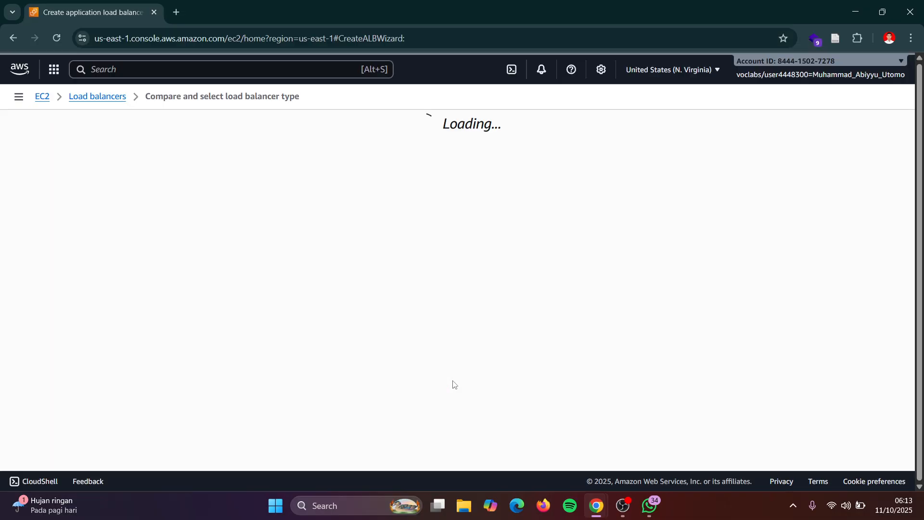
scroll(175, 265, "down", 1)
scroll(174, 264, "up", 1)
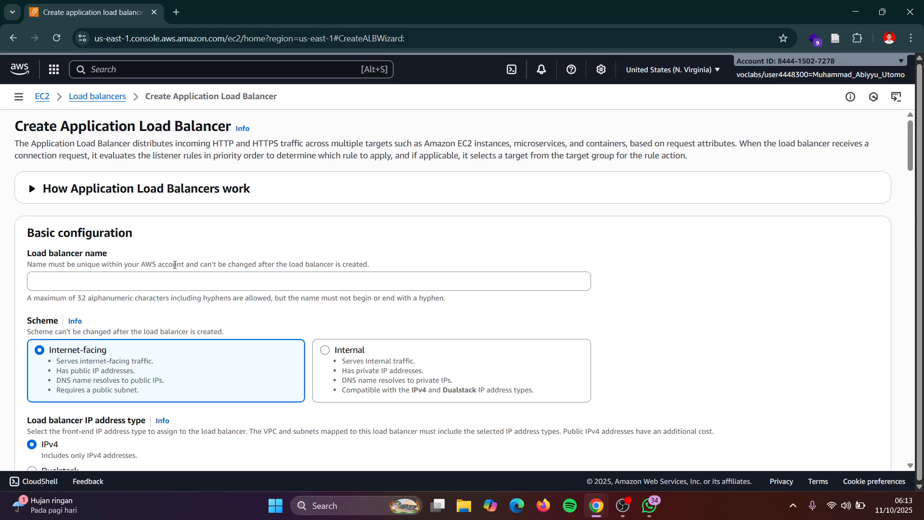
left_click(167, 279)
key("ctrl+v")
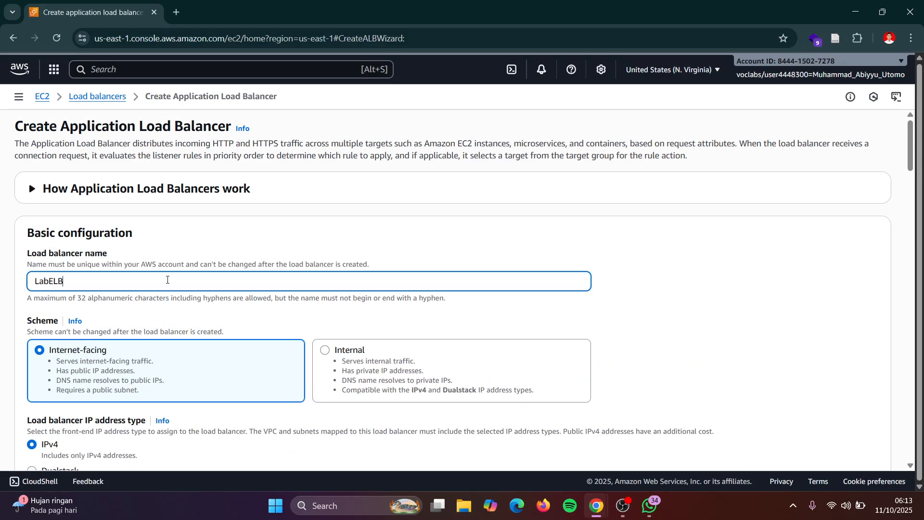
Check the lab's network mapping instructions and set the load balancer's VPC to Lab VPC.
scroll(202, 279, "down", 1)
scroll(203, 282, "down", 1)
key("alt+Tab")
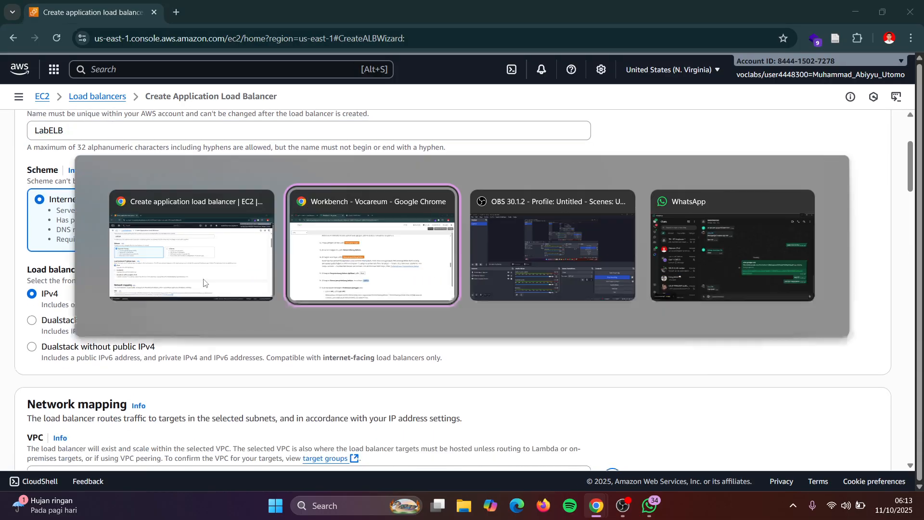
scroll(363, 284, "down", 2)
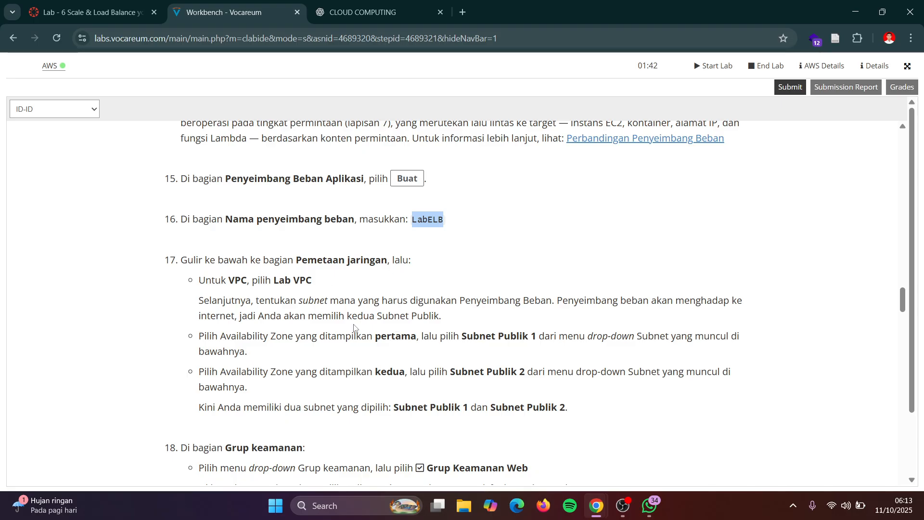
key("alt+Tab")
scroll(241, 311, "down", 3)
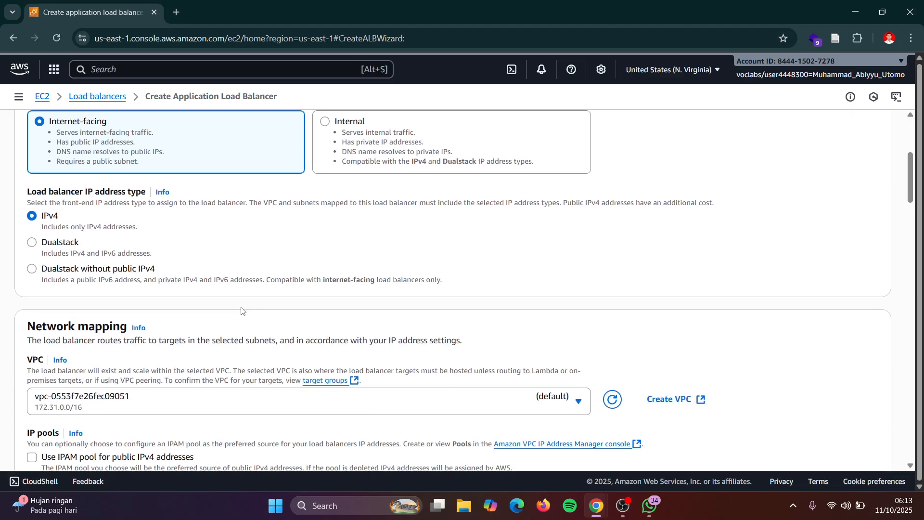
left_click(227, 347)
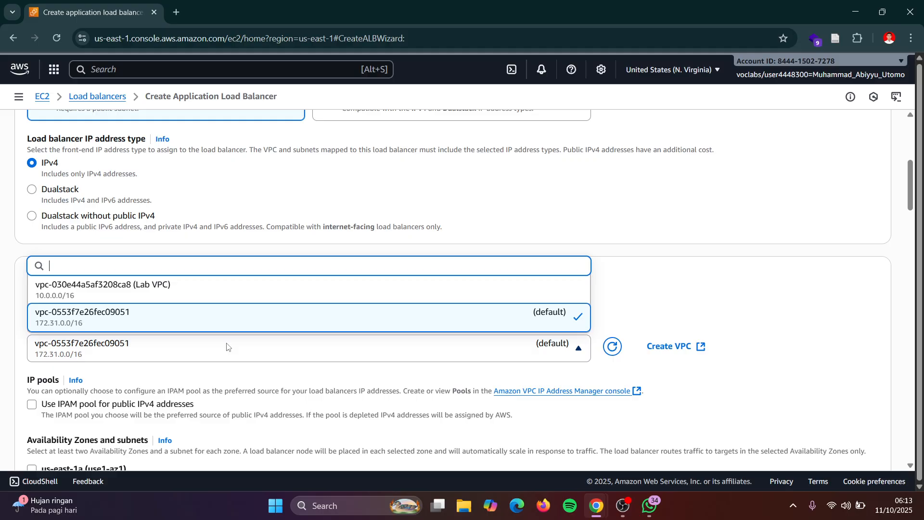
left_click(186, 301)
scroll(196, 334, "down", 3)
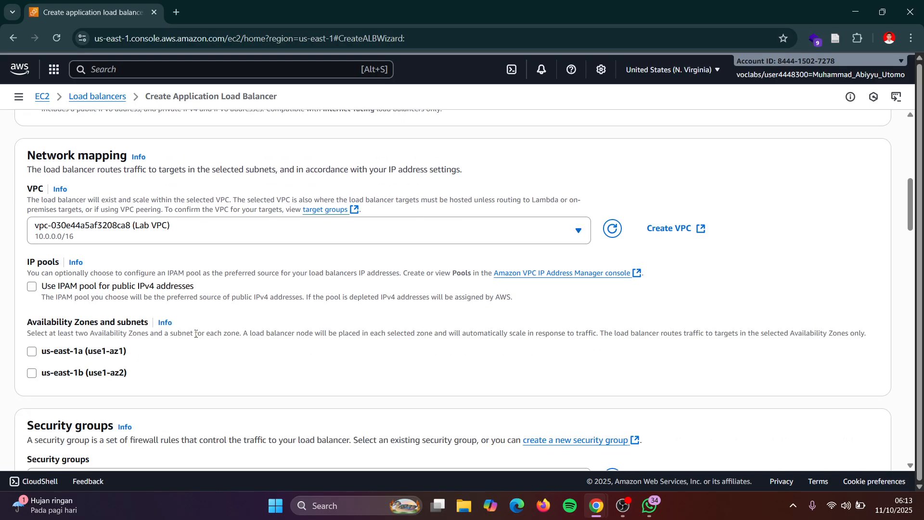
Compare the lab's Availability Zone and public subnet instructions with the settings in the load balancer form.
key("alt+Tab")
scroll(196, 337, "down", 1)
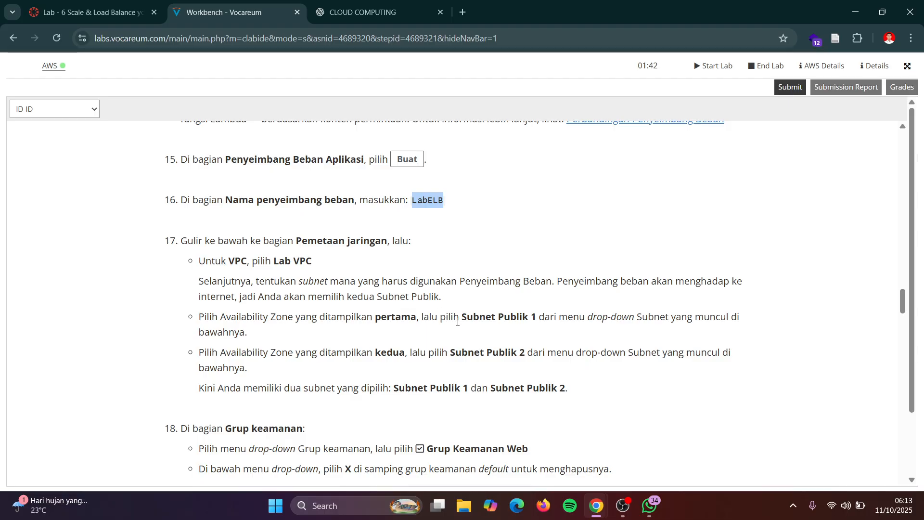
scroll(458, 322, "down", 1)
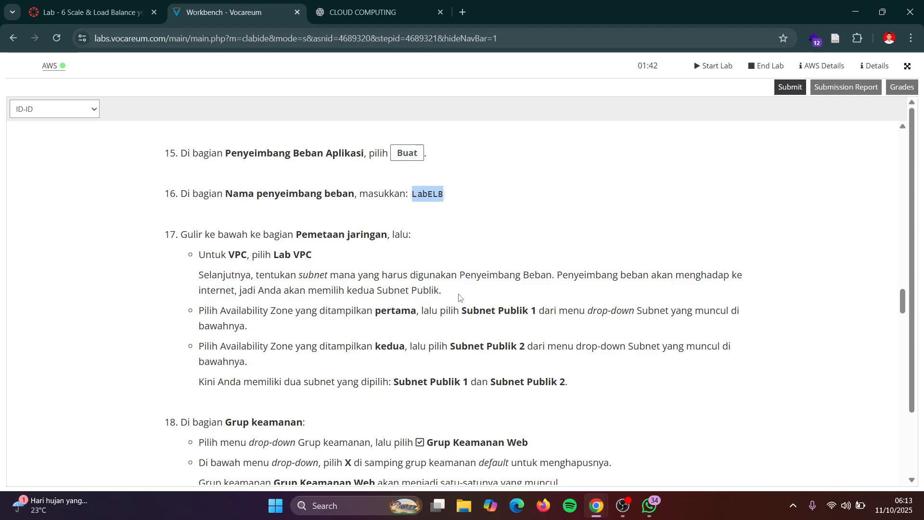
key("alt+Tab")
scroll(188, 327, "up", 1)
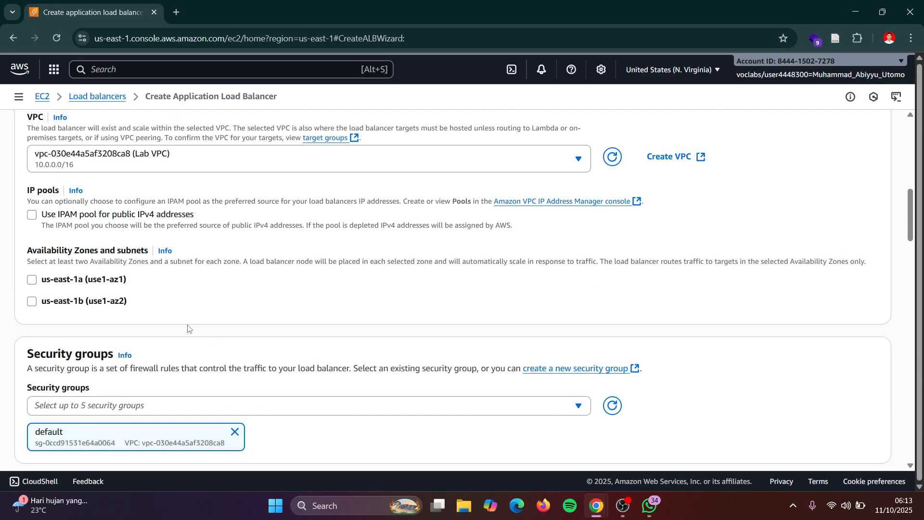
scroll(92, 286, "up", 1)
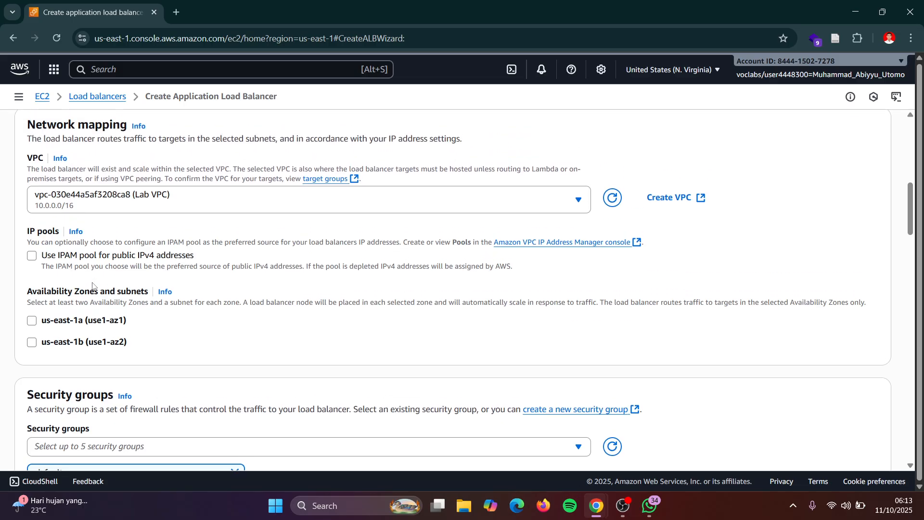
key("alt+Tab")
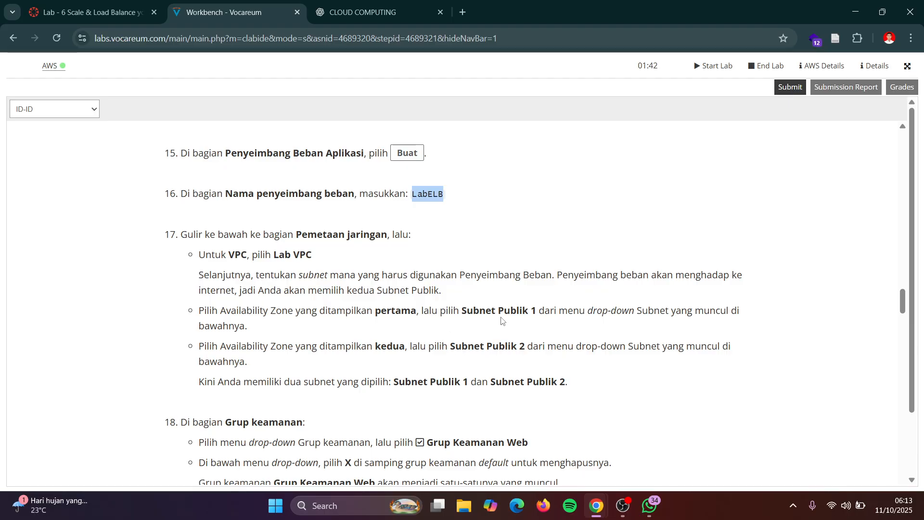
key("alt+Tab")
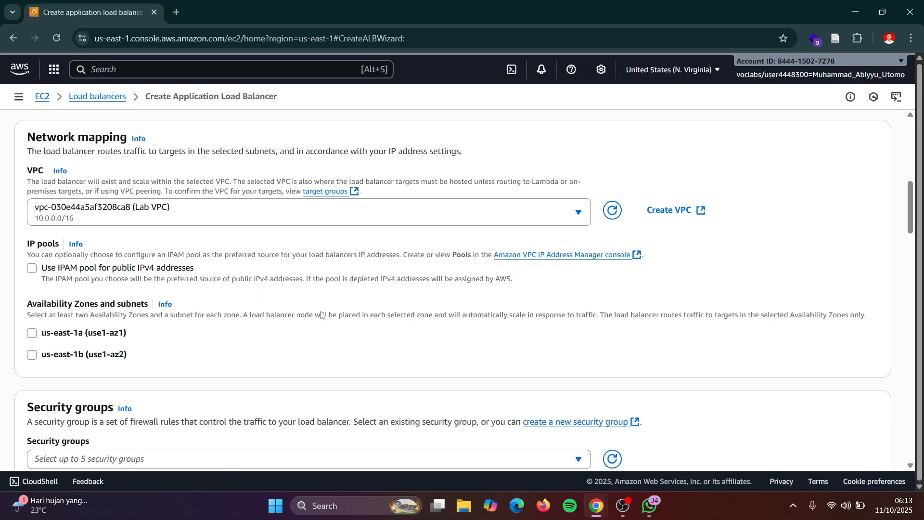
scroll(321, 314, "down", 3)
scroll(322, 314, "down", 8)
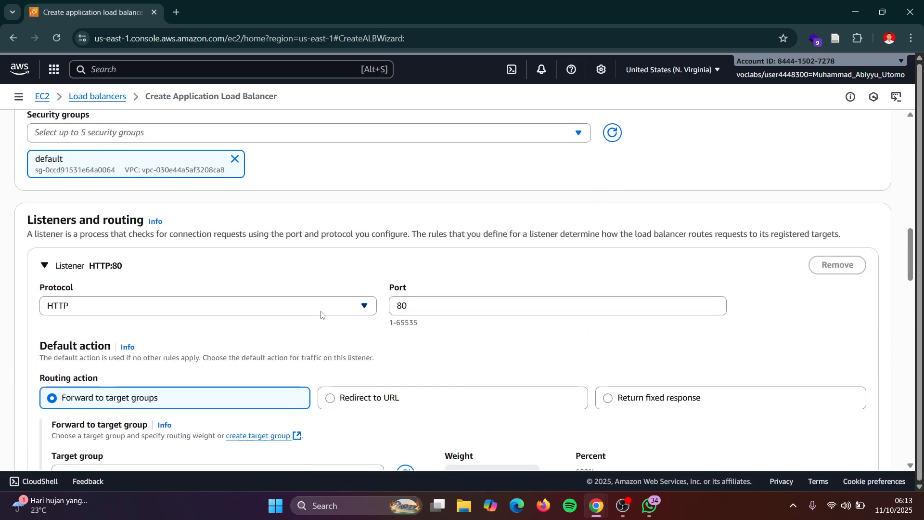
scroll(322, 315, "down", 3)
scroll(321, 314, "up", 15)
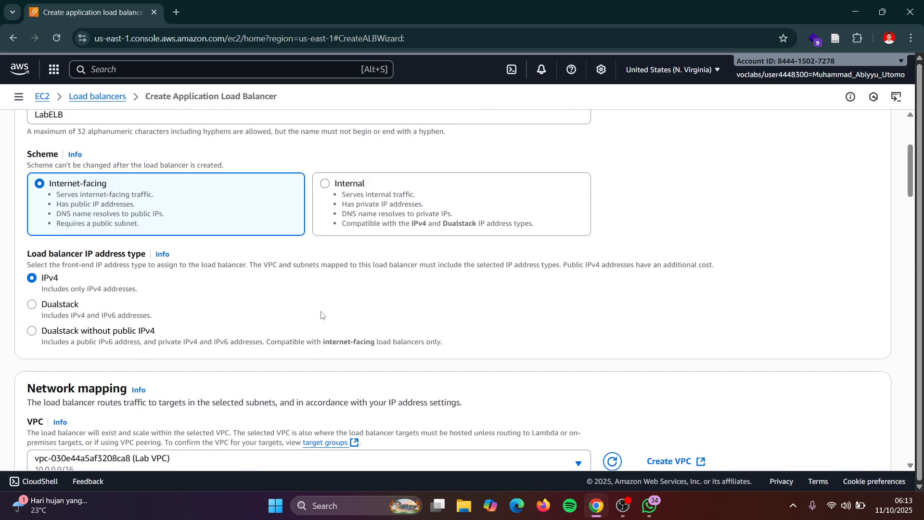
scroll(322, 315, "up", 2)
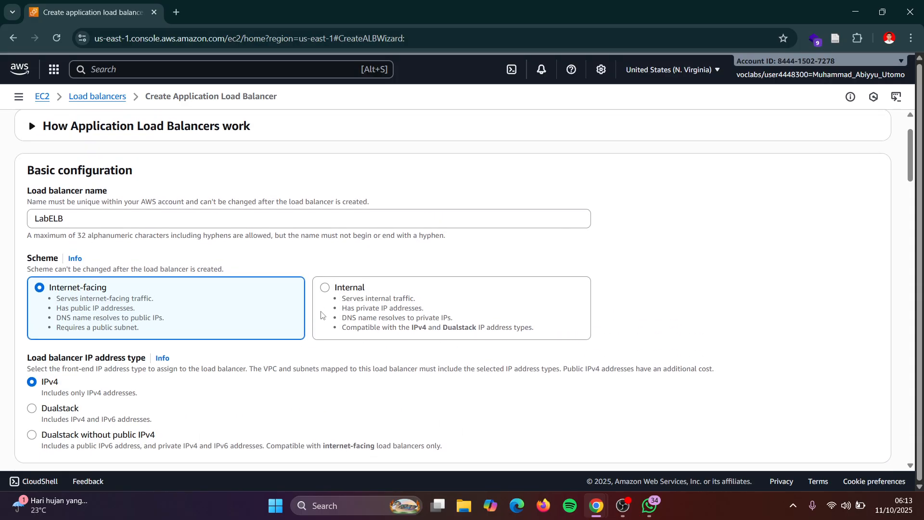
scroll(322, 315, "down", 4)
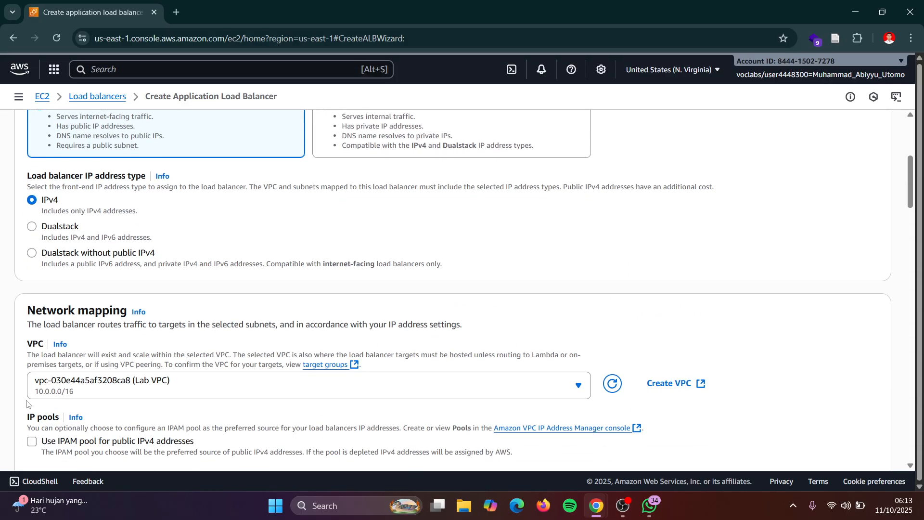
left_click(31, 442)
left_click(31, 442)
scroll(30, 433, "down", 2)
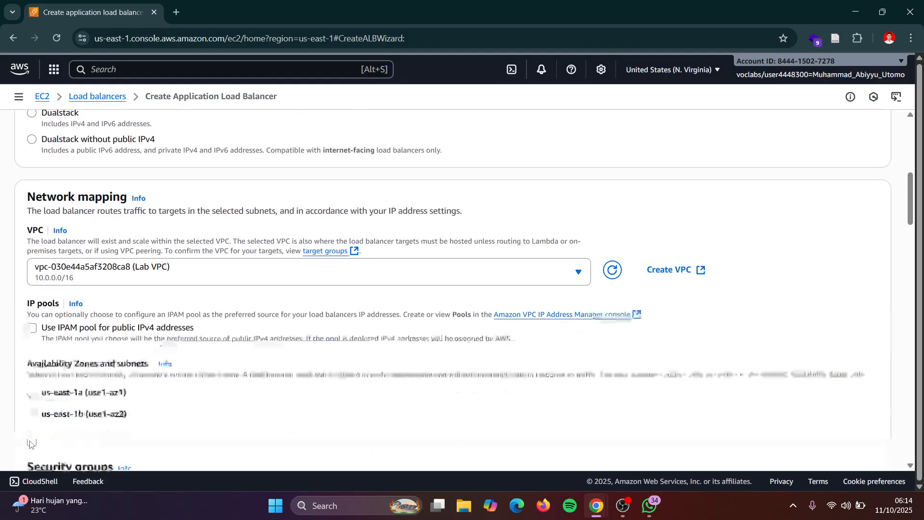
Enable the us-east-1a Availability Zone for the load balancer and keep Public Subnet 1 as its subnet.
left_click(32, 393)
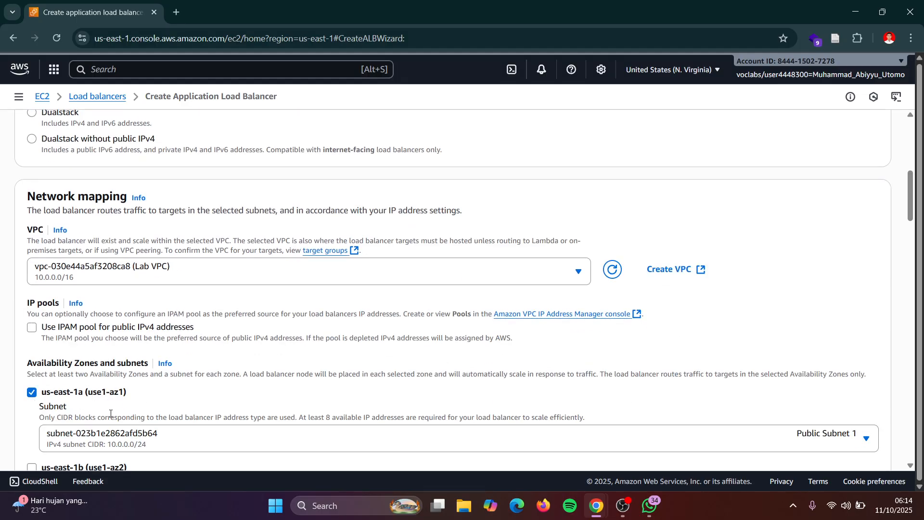
left_click(146, 441)
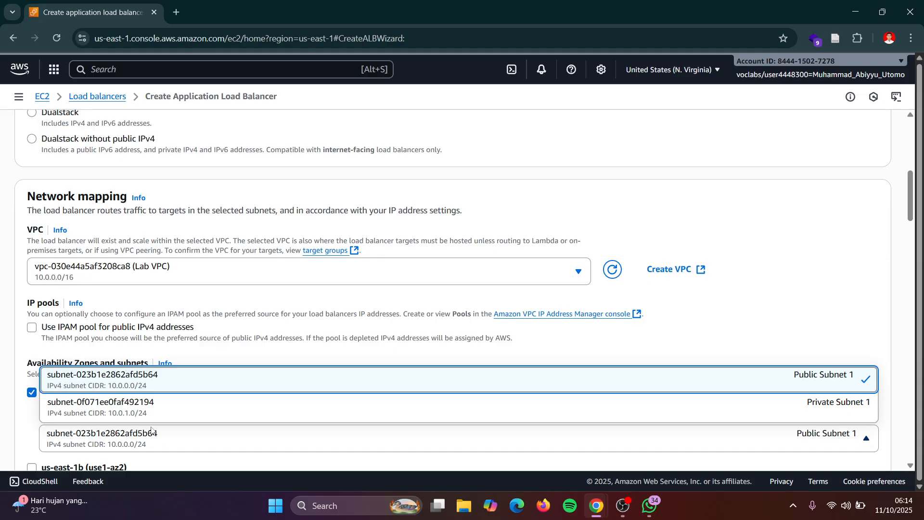
scroll(159, 404, "down", 1)
left_click(159, 404)
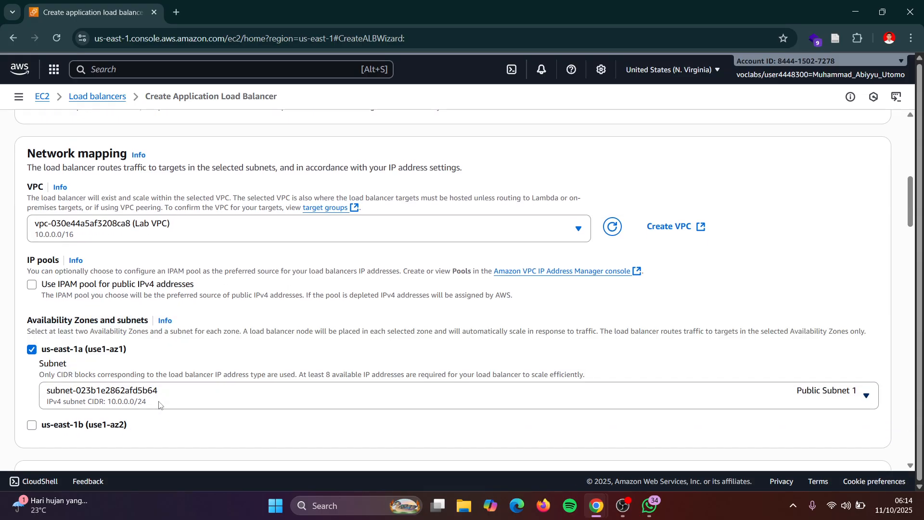
left_click(33, 426)
scroll(108, 430, "down", 1)
left_click(106, 430)
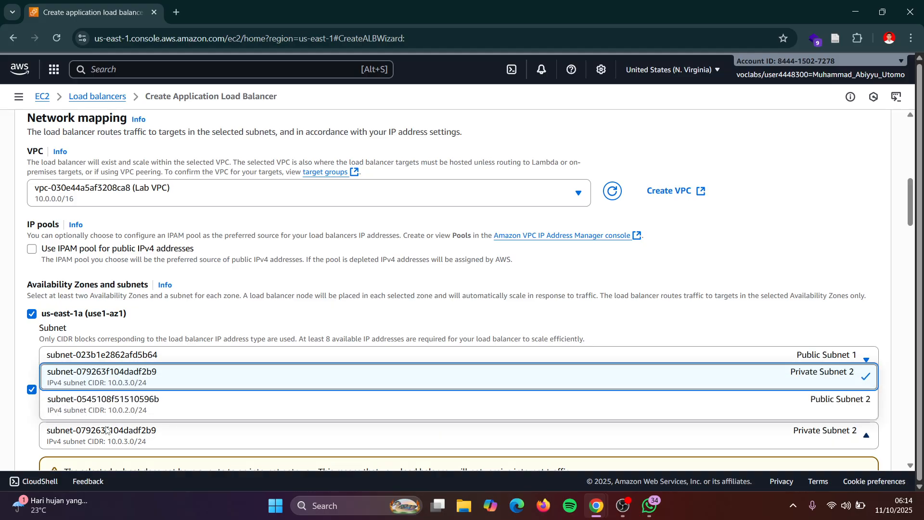
left_click(26, 357)
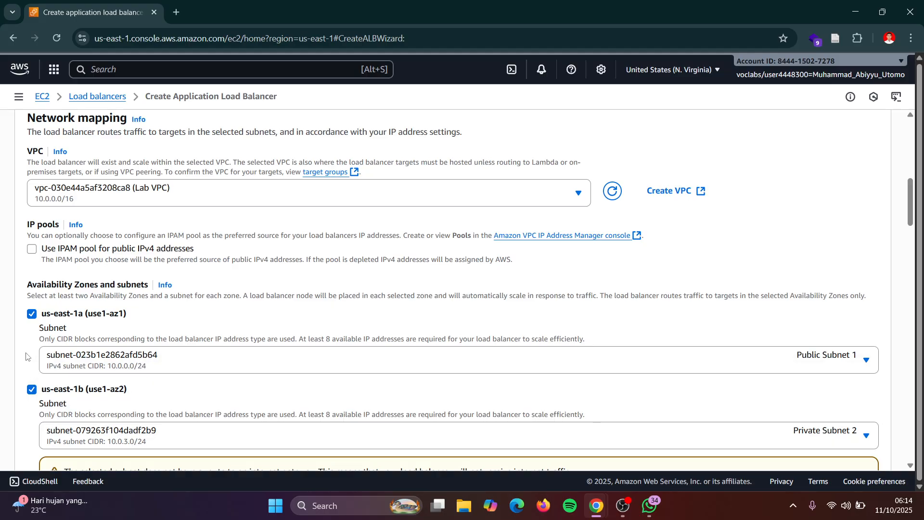
left_click(32, 390)
Check the lab's subnet instructions, then enable the us-east-1b Availability Zone with Public Subnet 2.
key("alt+Tab")
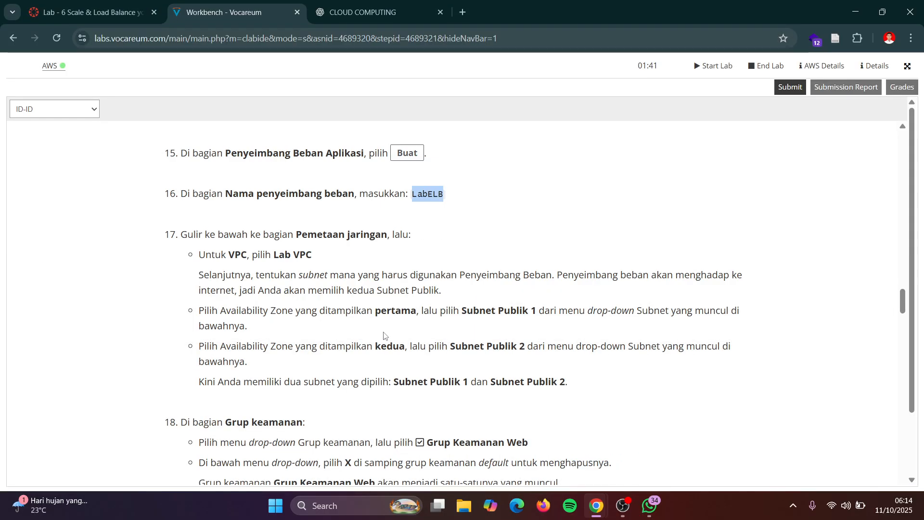
scroll(413, 347, "down", 1)
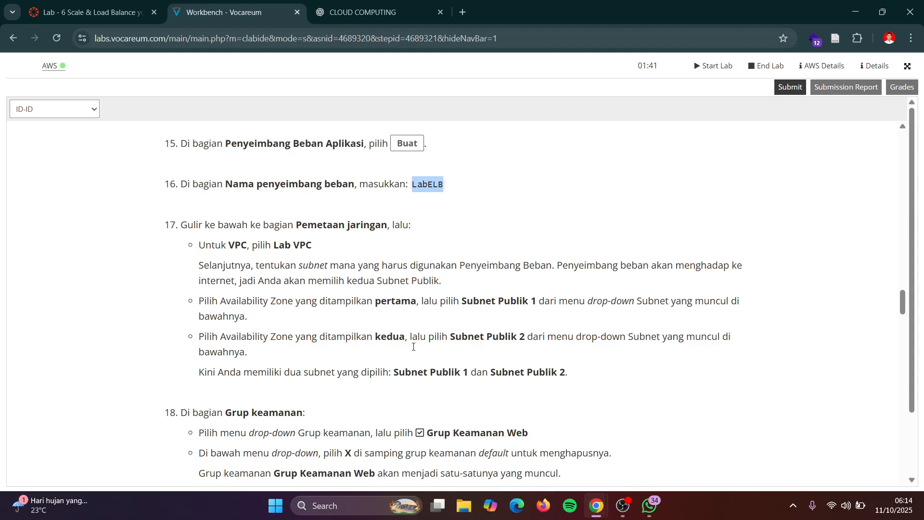
scroll(413, 349, "down", 1)
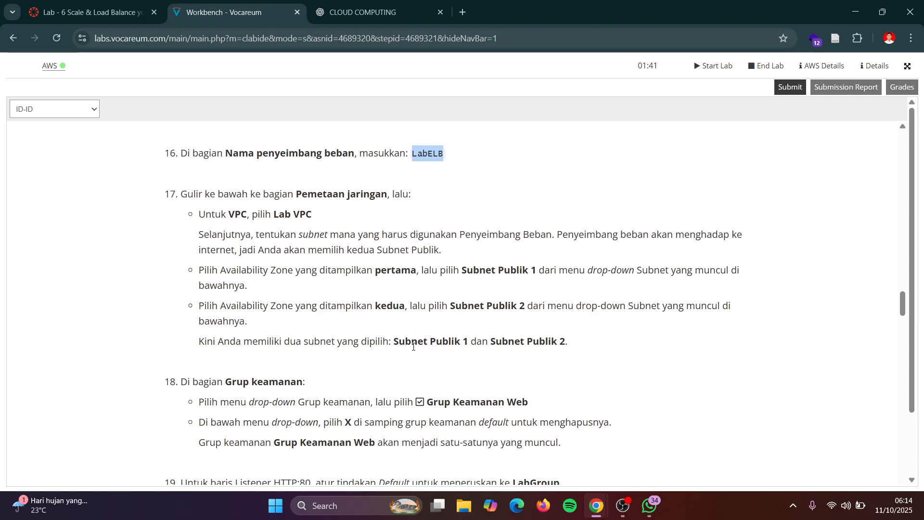
key("alt+Tab")
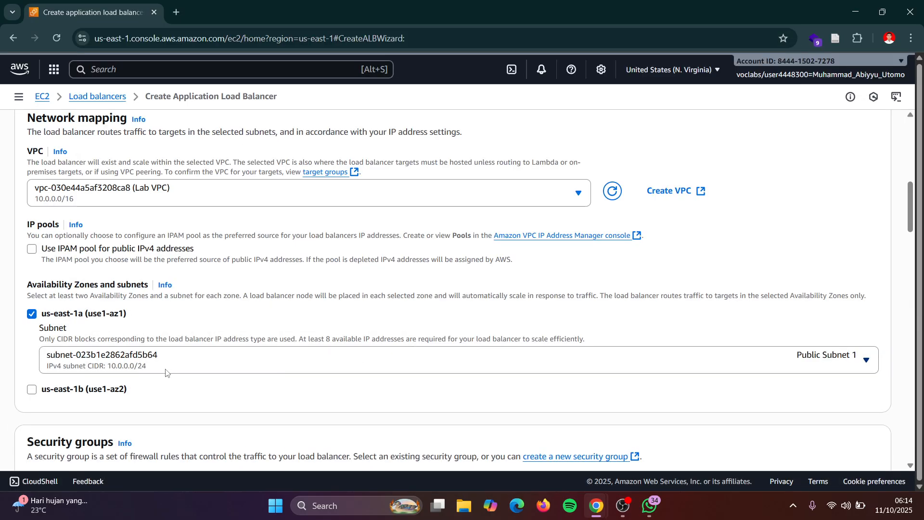
left_click(32, 390)
left_click(164, 435)
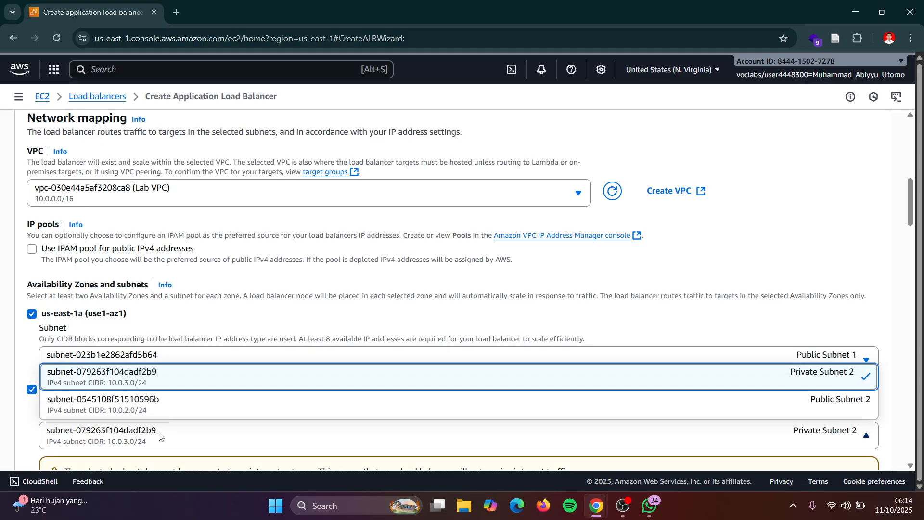
left_click(171, 417)
Read the lab's security group and listener instructions and look through the remaining sections of the load balancer form.
scroll(170, 422, "down", 6)
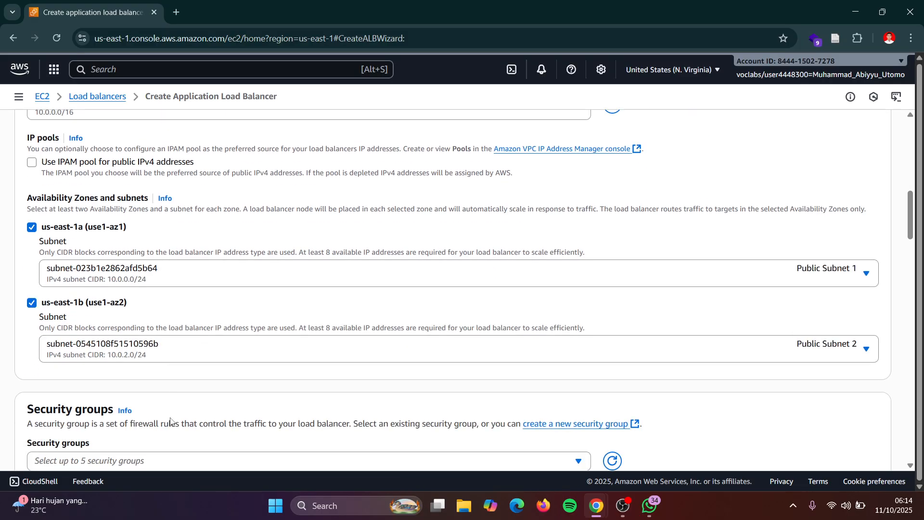
key("alt+Tab")
scroll(154, 353, "down", 4)
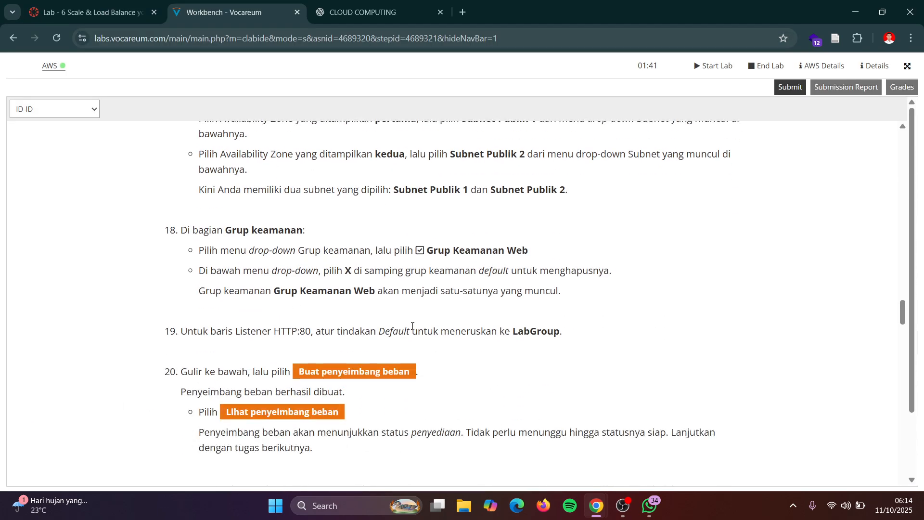
key("alt+Tab")
scroll(327, 293, "down", 3)
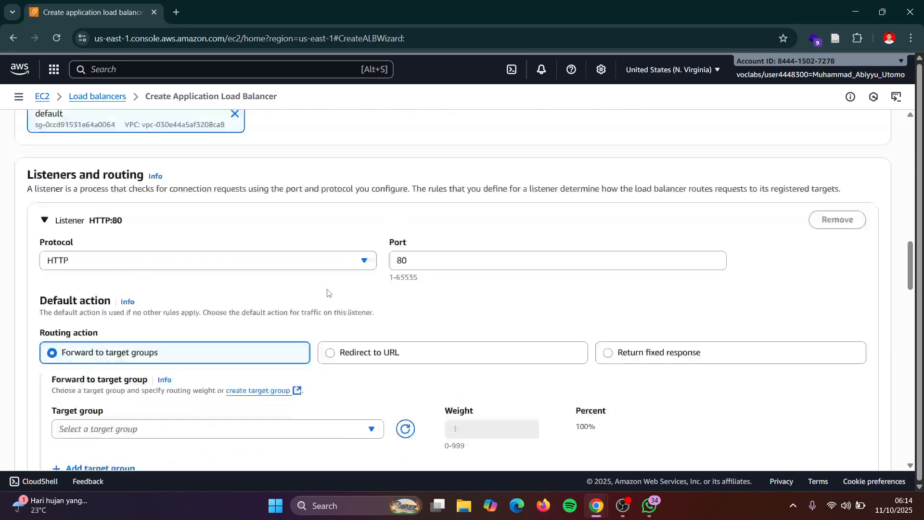
scroll(328, 292, "down", 10)
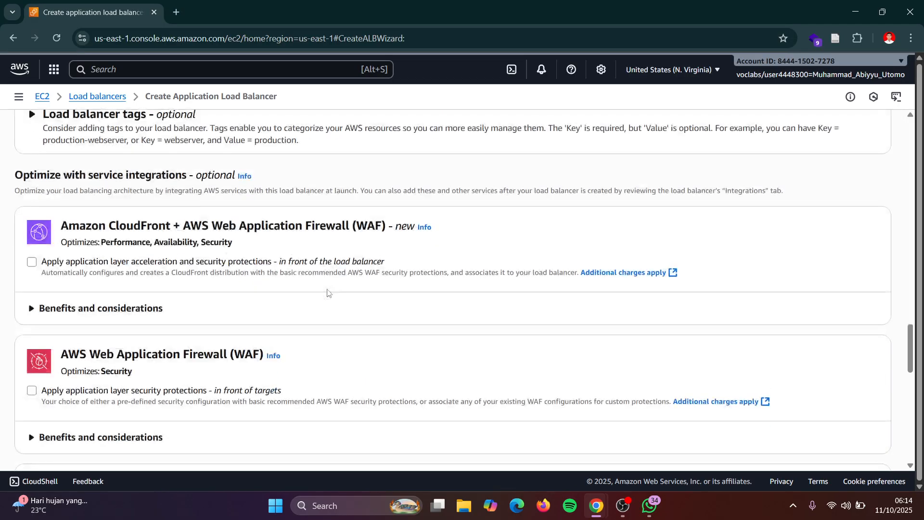
scroll(327, 293, "down", 15)
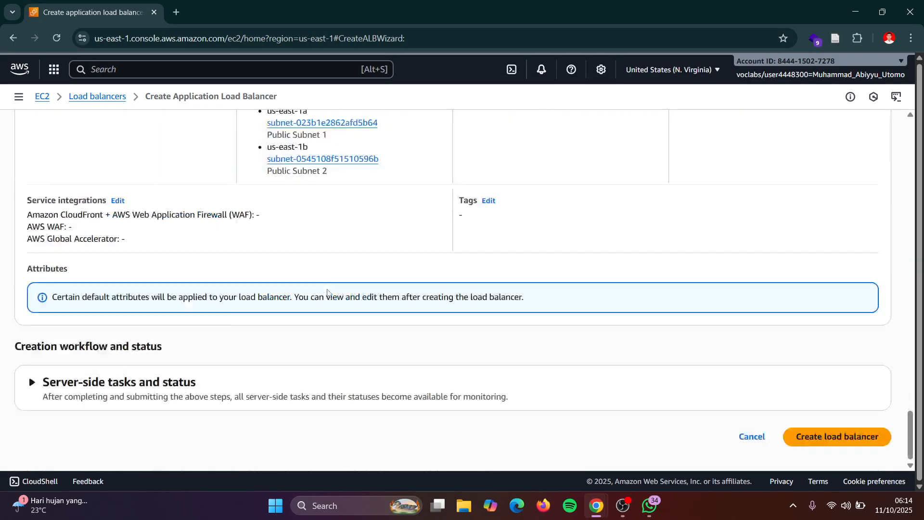
scroll(327, 293, "up", 15)
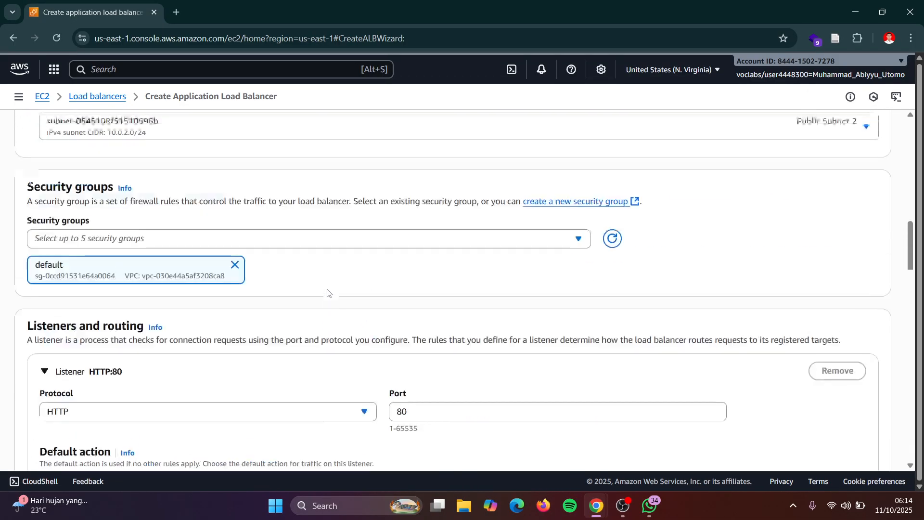
scroll(328, 293, "up", 2)
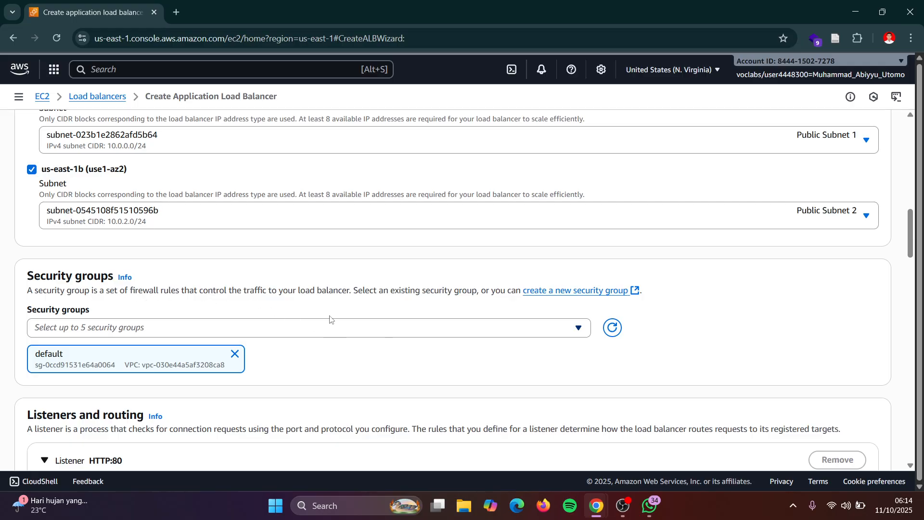
Following the lab instructions, assign Web Security Group to the load balancer and remove the default security group.
key("alt+Tab")
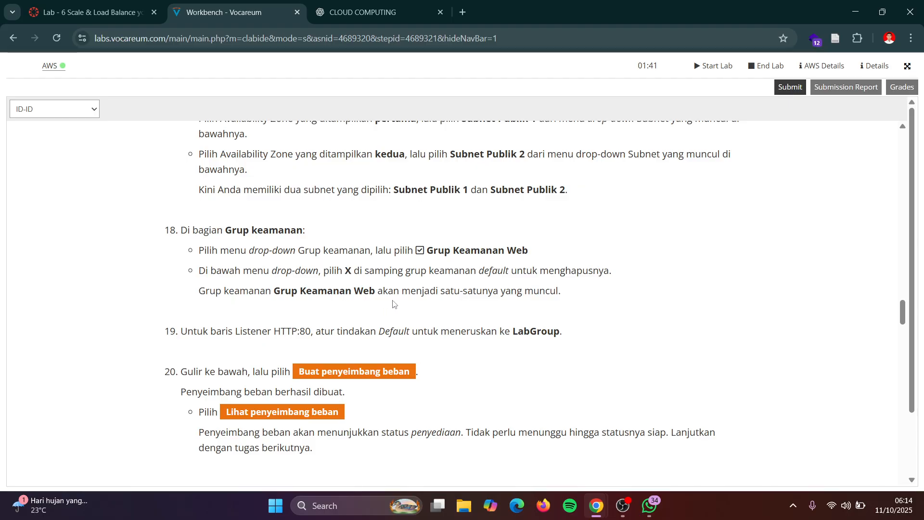
key("alt+Tab")
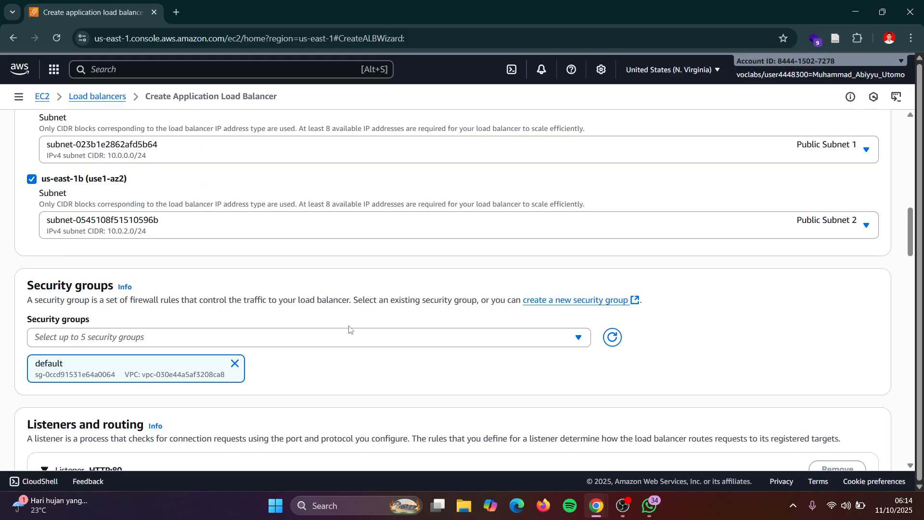
left_click(208, 339)
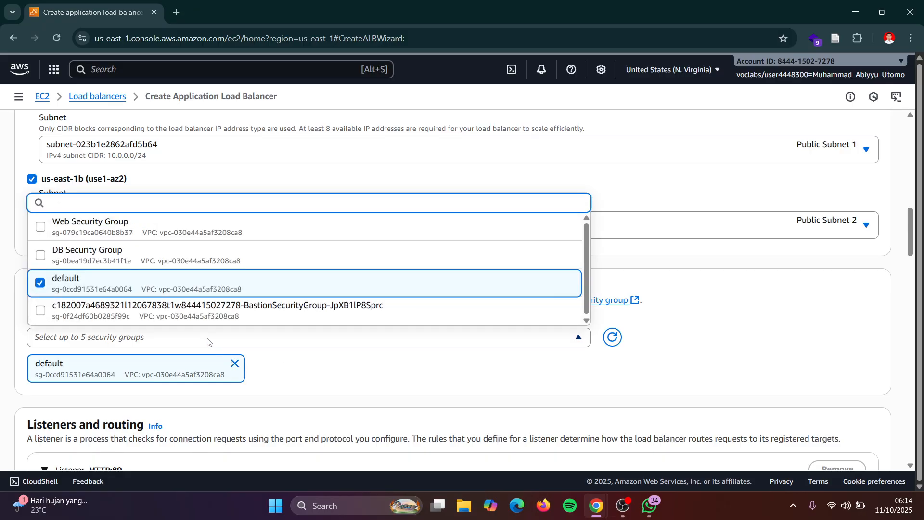
left_click(208, 342)
key("alt+Tab")
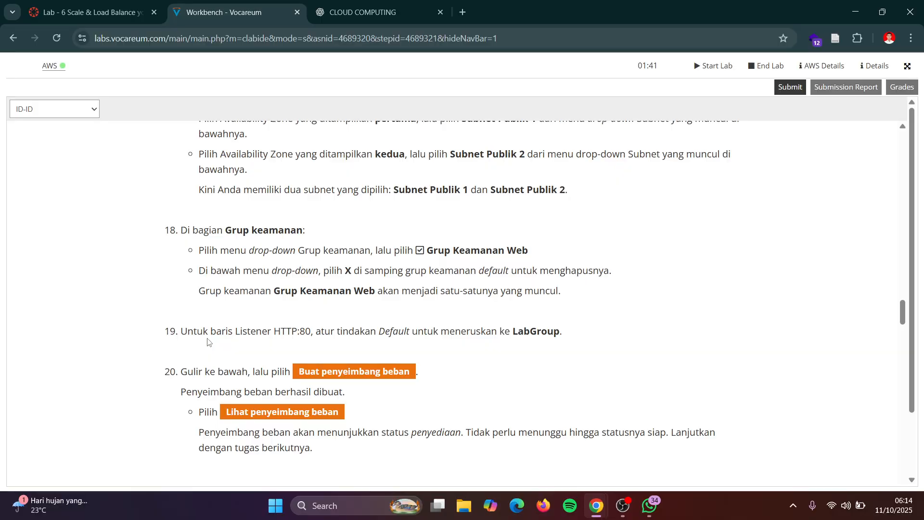
key("alt+Tab")
left_click(181, 340)
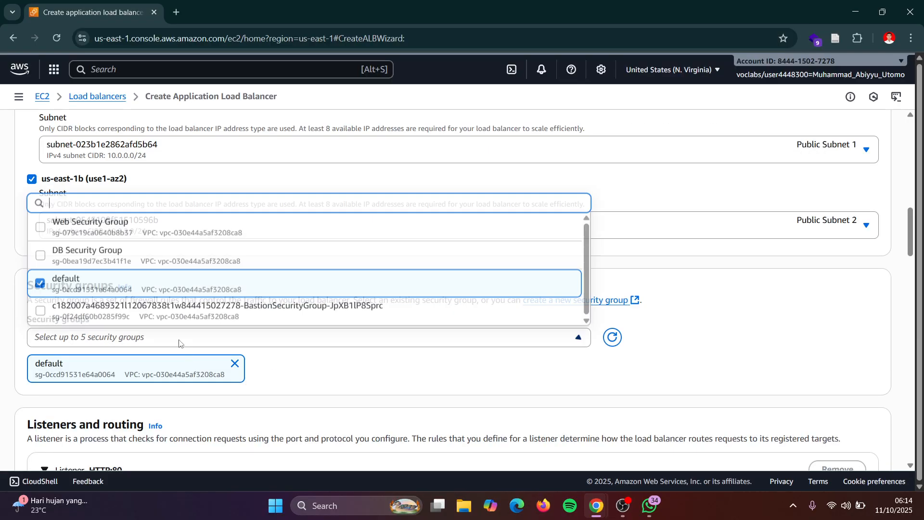
left_click(178, 233)
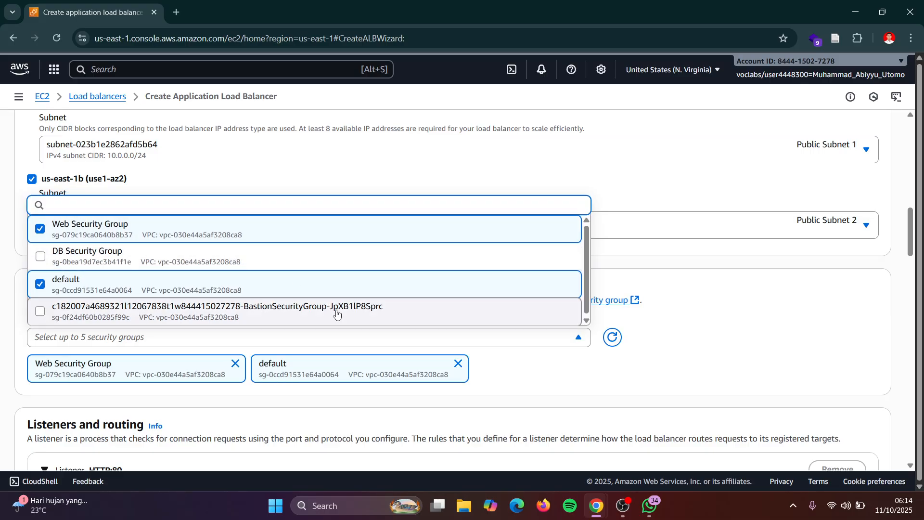
left_click(458, 364)
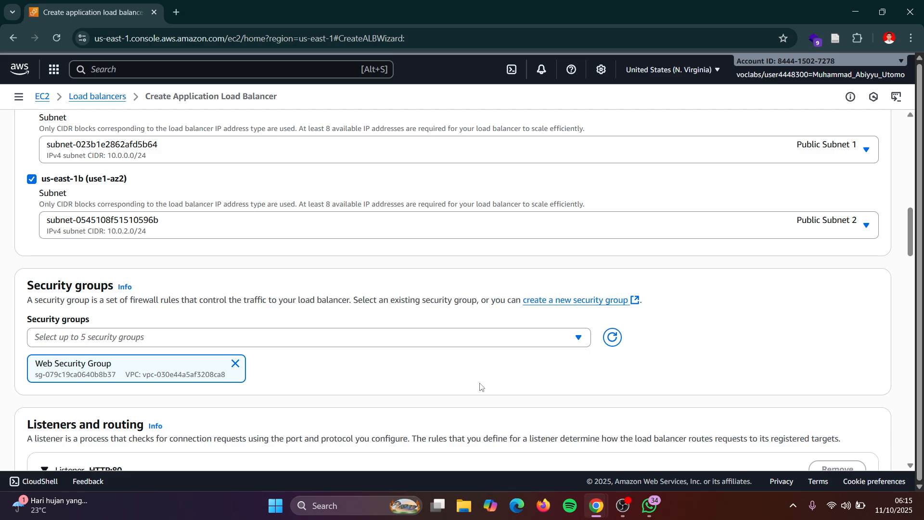
Read the lab's listener instruction and examine the HTTP:80 listener's protocol, routing action and target group settings.
key("alt+Tab")
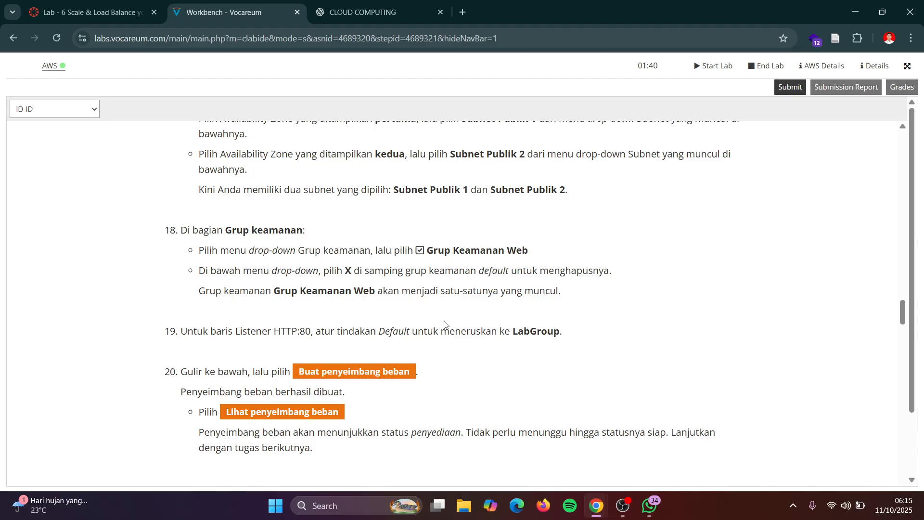
scroll(445, 325, "down", 1)
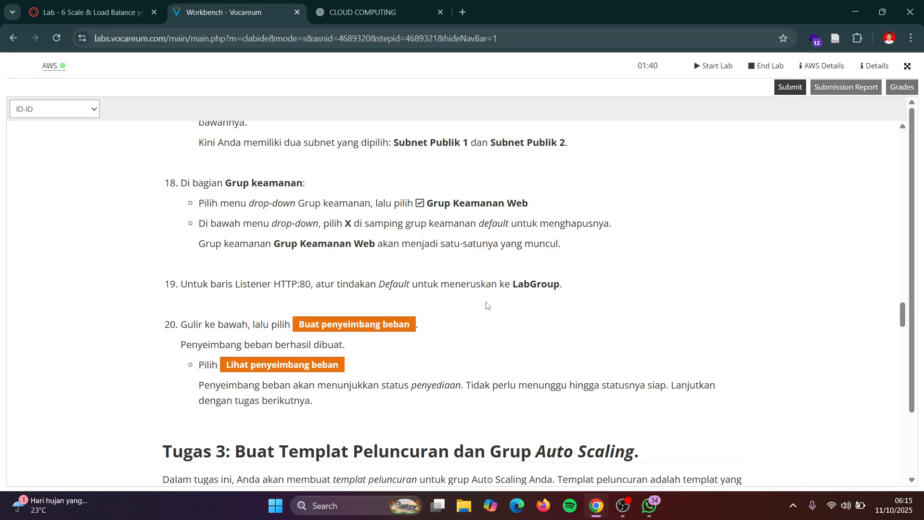
key("alt+Tab")
scroll(408, 344, "down", 1)
scroll(408, 344, "down", 5)
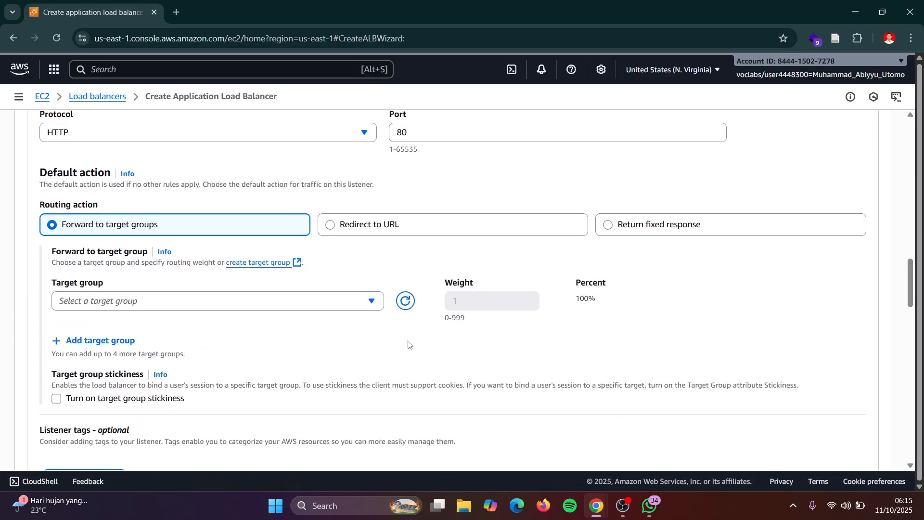
scroll(408, 344, "down", 3)
scroll(409, 344, "up", 4)
scroll(409, 344, "up", 2)
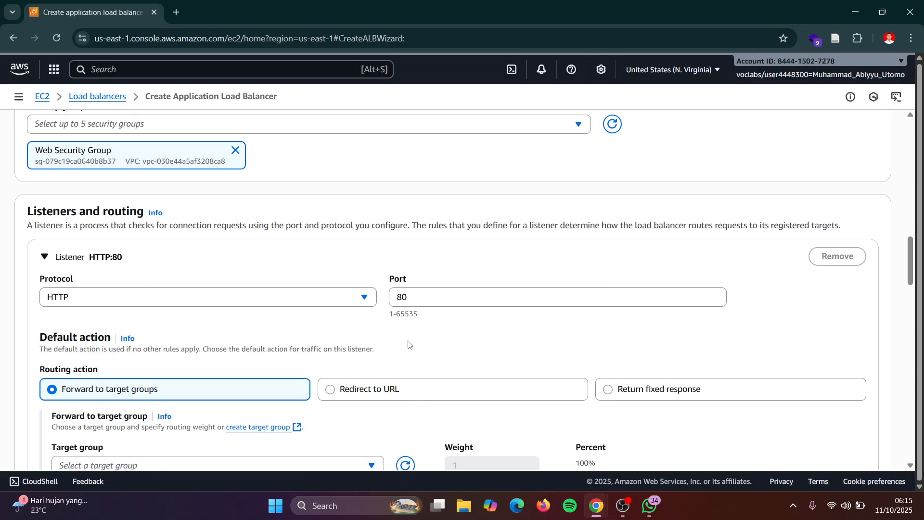
scroll(408, 344, "down", 5)
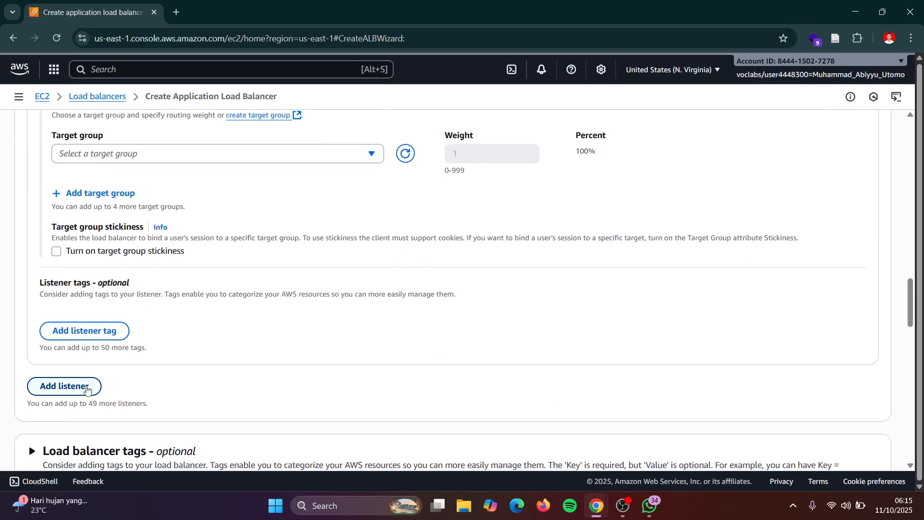
scroll(87, 391, "up", 1)
Compare the lab's listener instruction with the HTTP:80 listener's protocol, default action and target group settings.
key("alt+Tab")
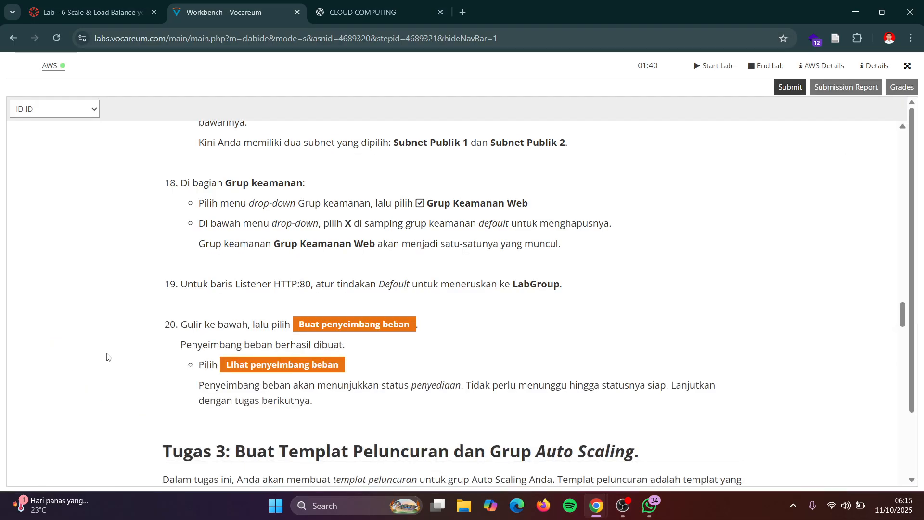
key("alt+Tab")
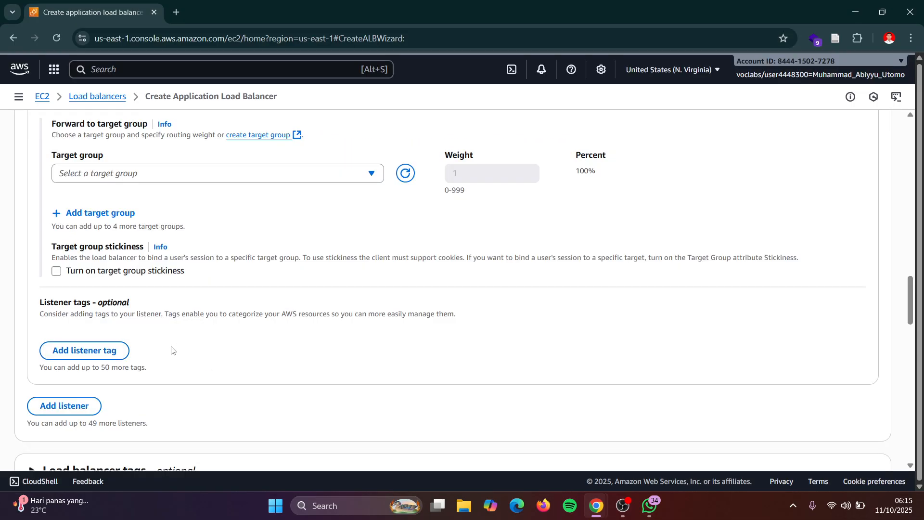
scroll(172, 349, "up", 4)
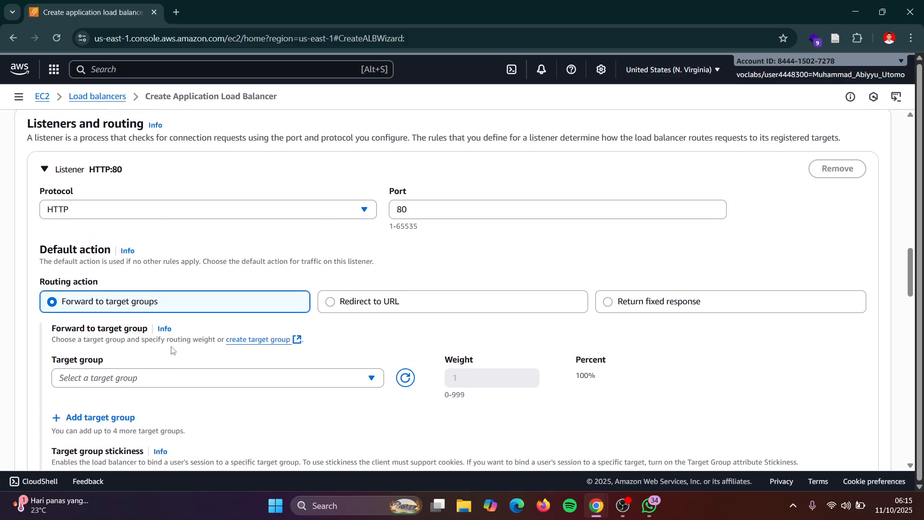
key("alt+Tab")
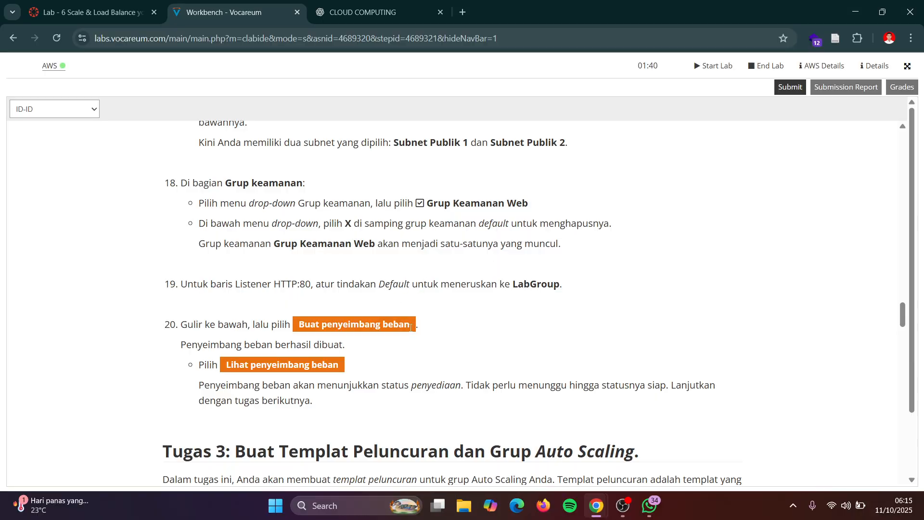
key("alt+Tab")
scroll(412, 327, "down", 3)
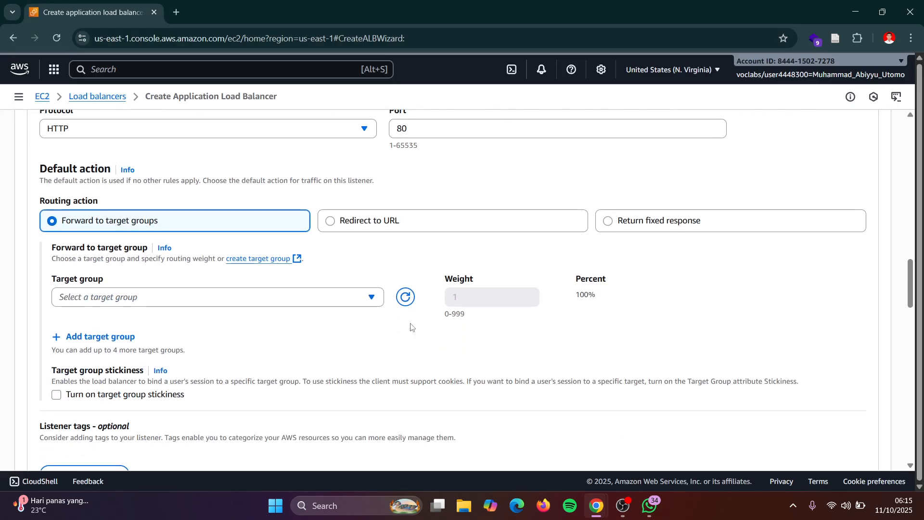
scroll(412, 327, "up", 2)
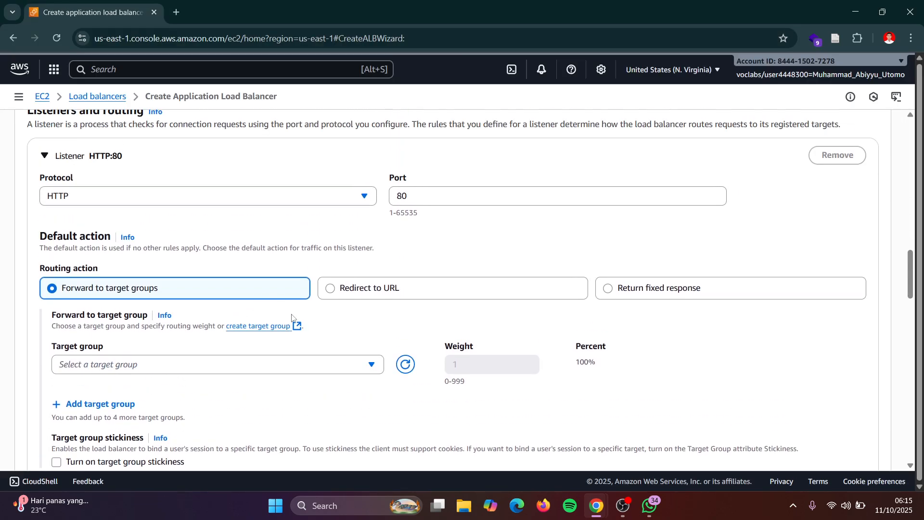
scroll(292, 317, "down", 3)
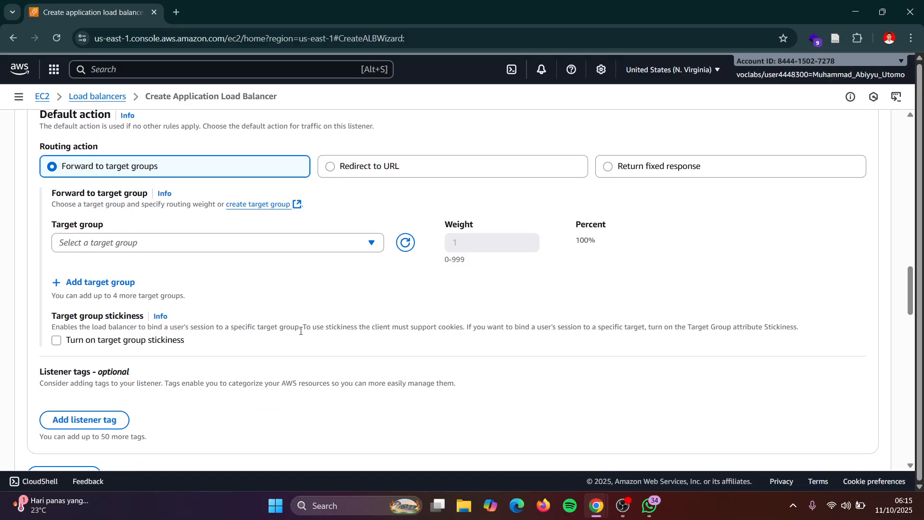
scroll(300, 330, "up", 4)
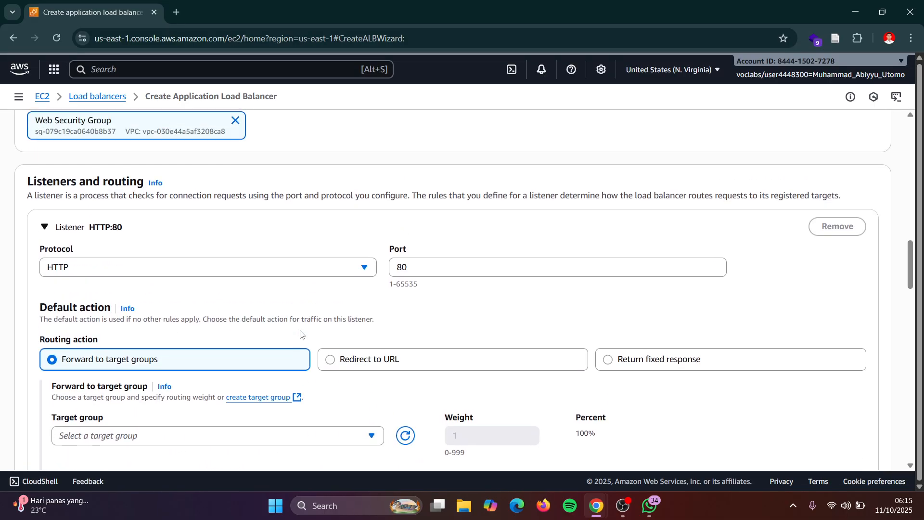
Review the load balancer summary against the lab's creation instruction and try to create the load balancer.
scroll(301, 334, "down", 15)
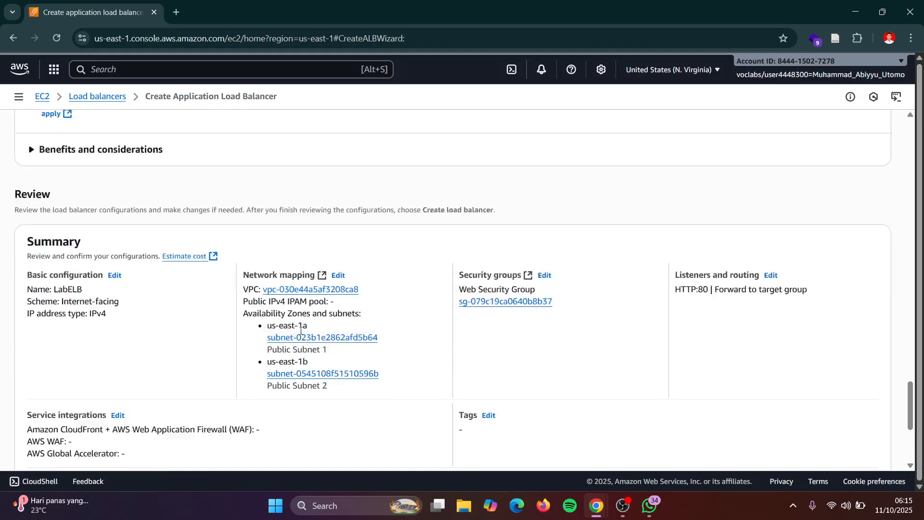
scroll(300, 331, "down", 5)
key("alt+Tab")
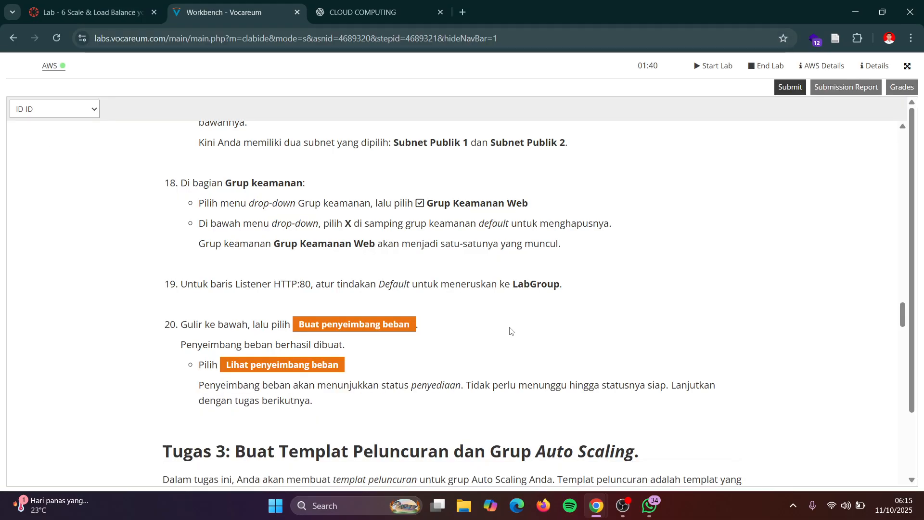
key("alt+Tab")
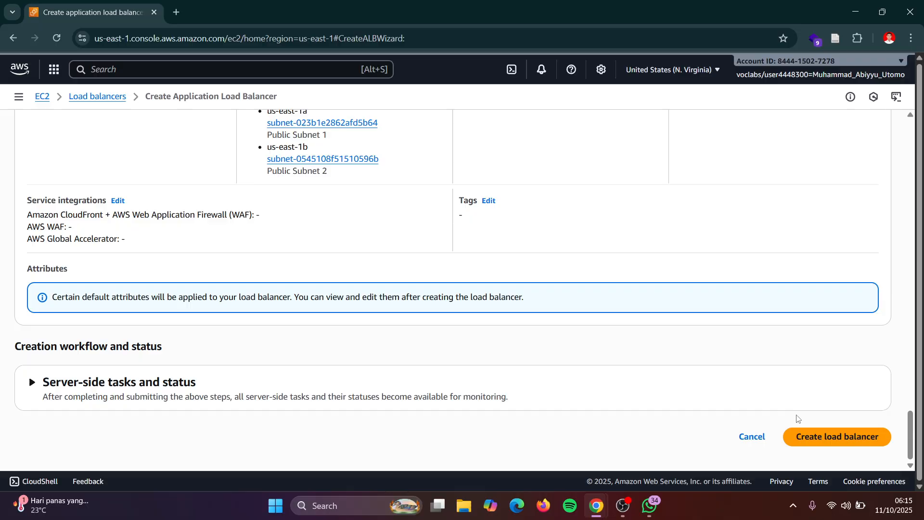
left_click(838, 436)
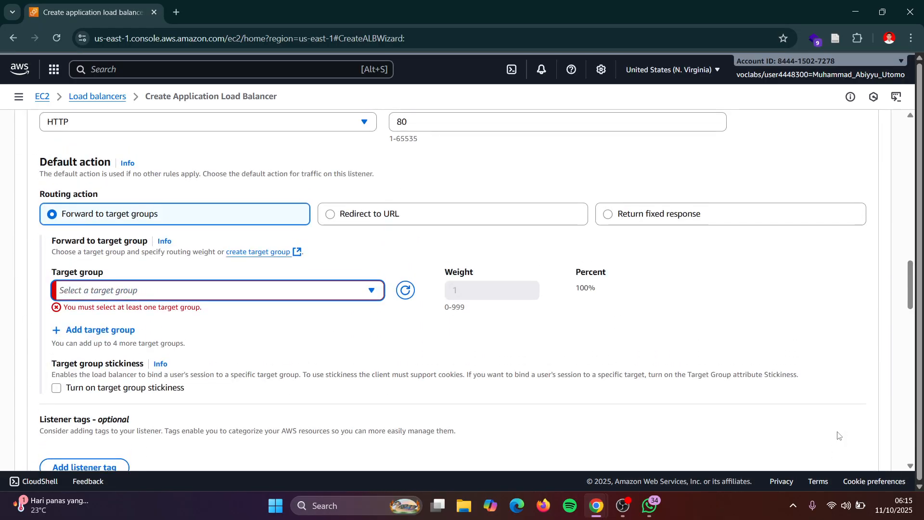
Set LabGroup as the HTTP:80 listener's target group and create the LabELB load balancer.
left_click(241, 294)
left_click(230, 337)
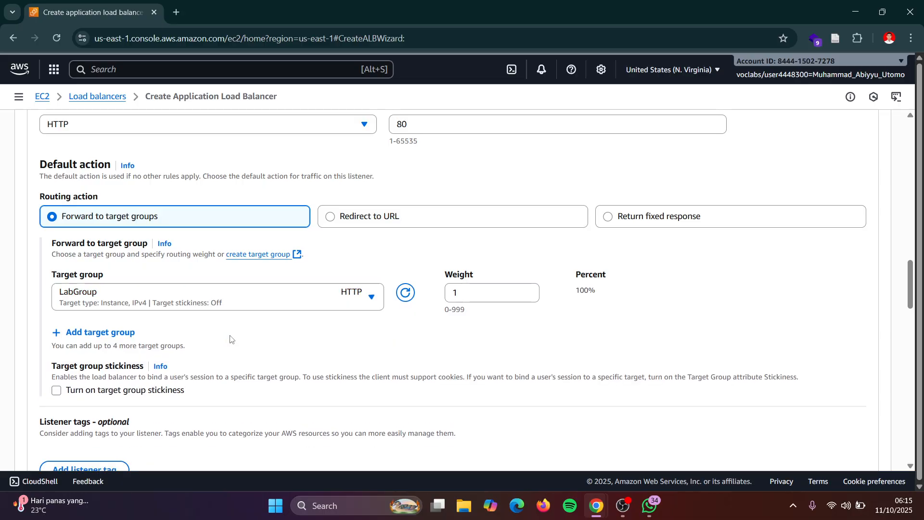
scroll(470, 379, "up", 1)
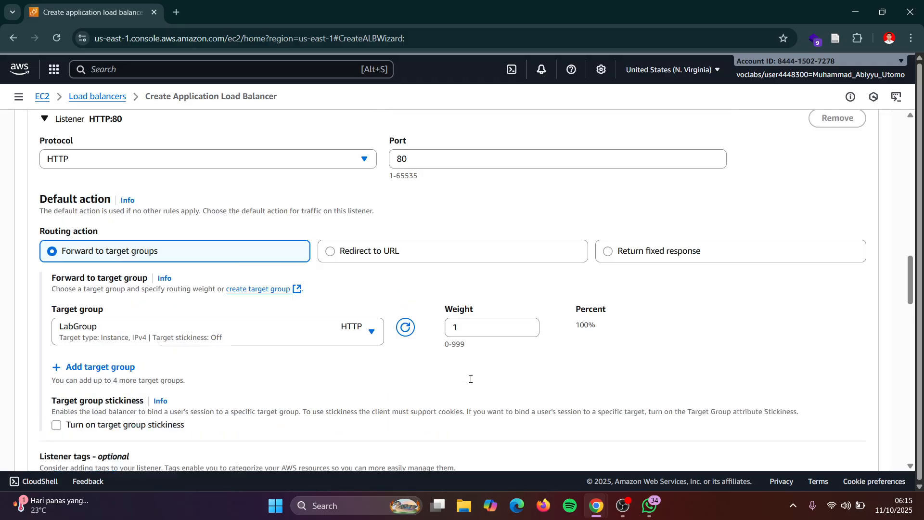
scroll(471, 379, "down", 20)
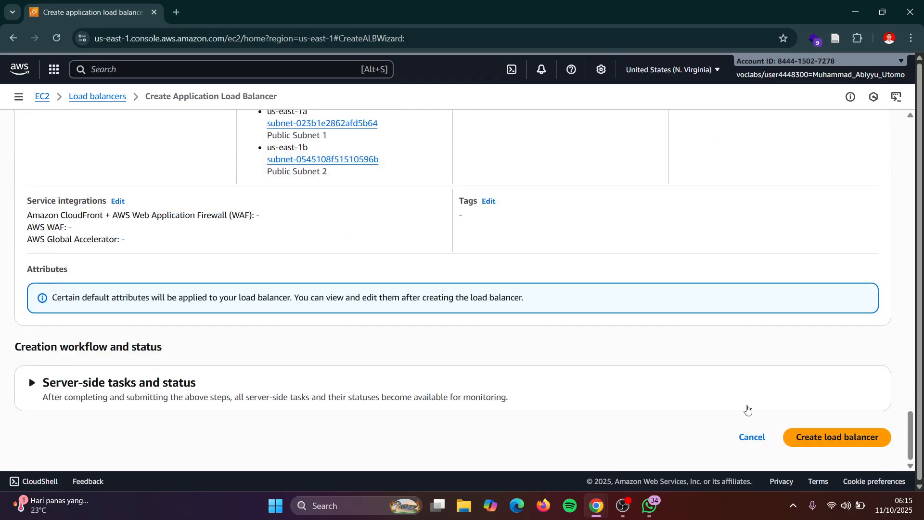
left_click(805, 438)
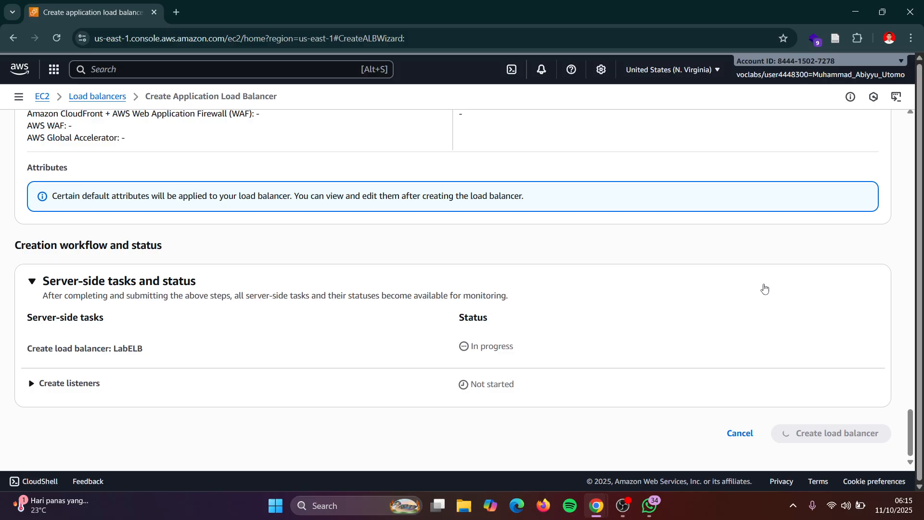
scroll(763, 289, "up", 1)
scroll(764, 288, "up", 1)
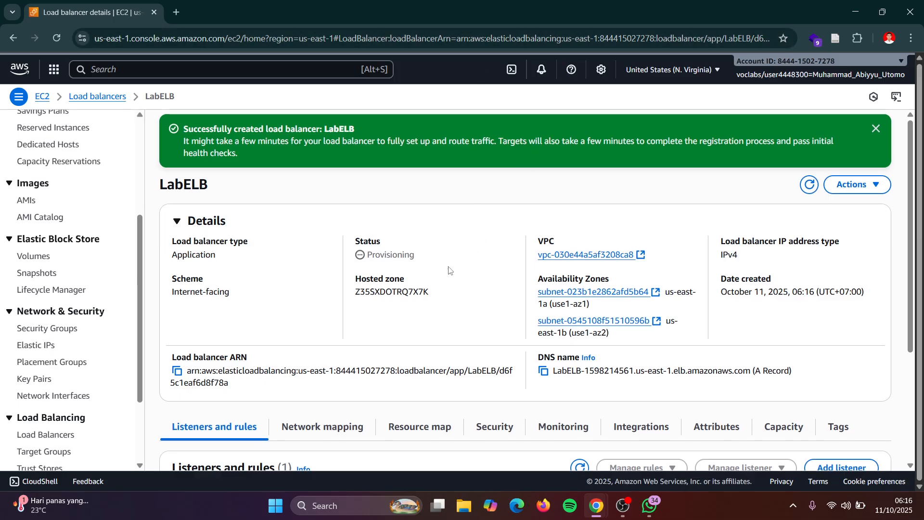
Read the lab's Task 3 launch template instructions and look through the EC2 navigation for the launch templates section.
key("alt+Tab")
scroll(398, 347, "down", 5)
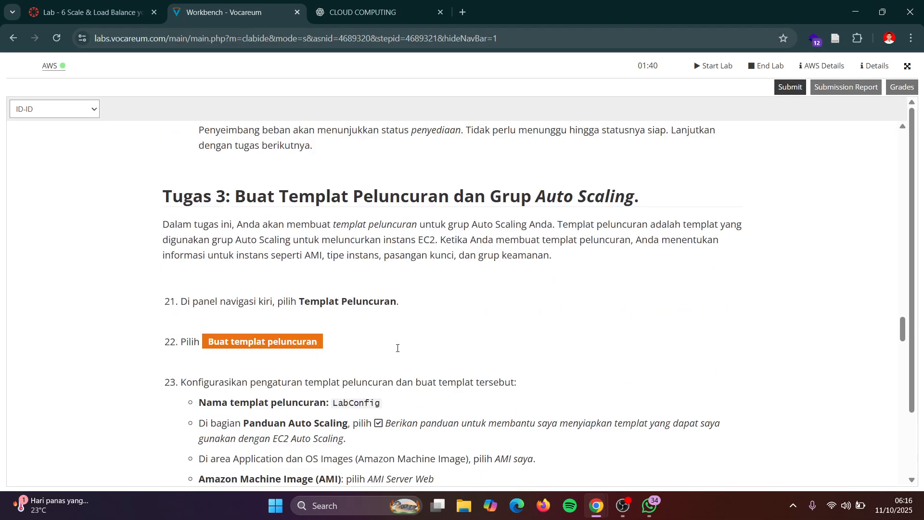
scroll(347, 250, "up", 1)
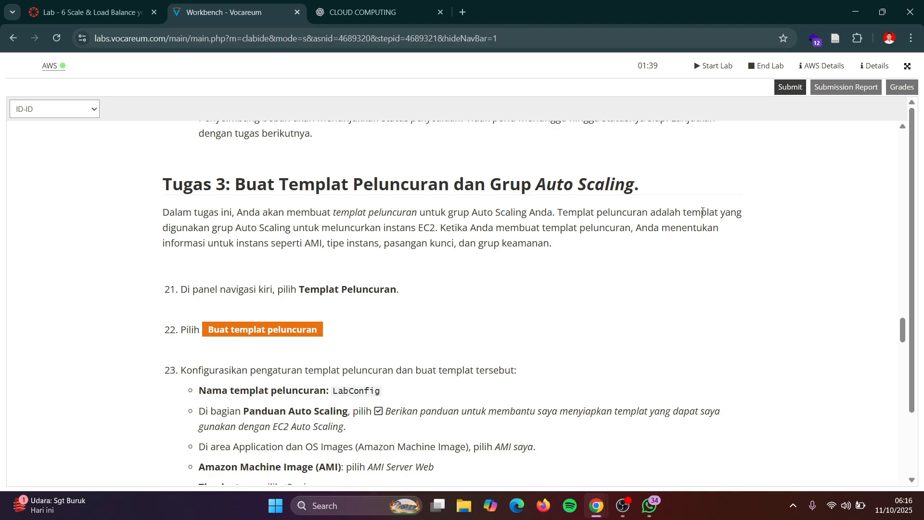
scroll(703, 212, "down", 1)
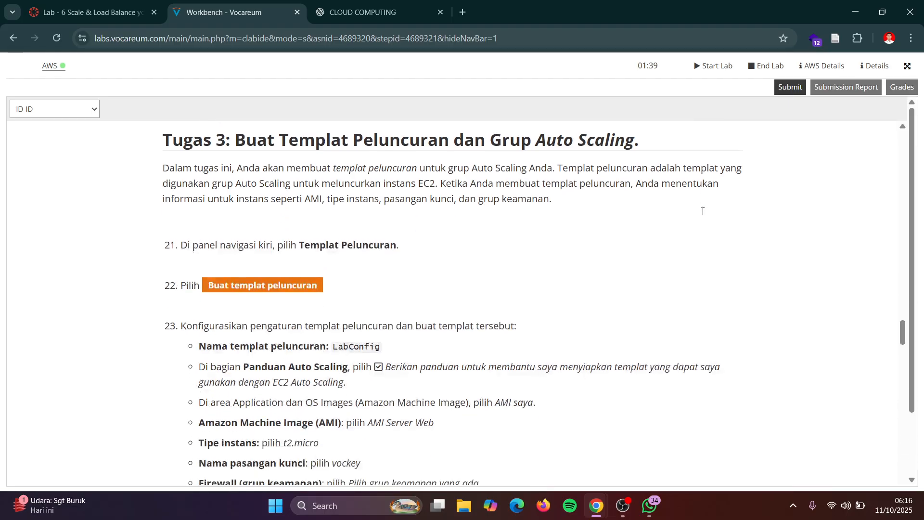
key("alt+Tab")
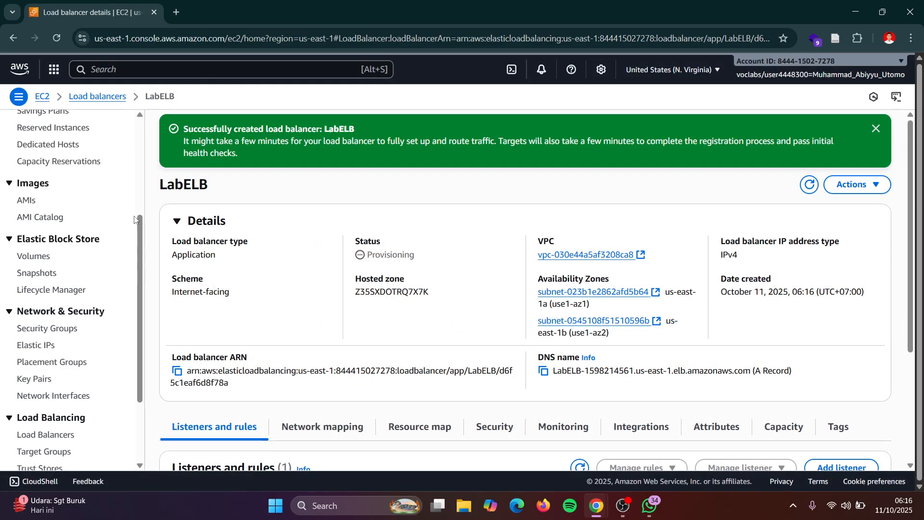
scroll(73, 396, "down", 1)
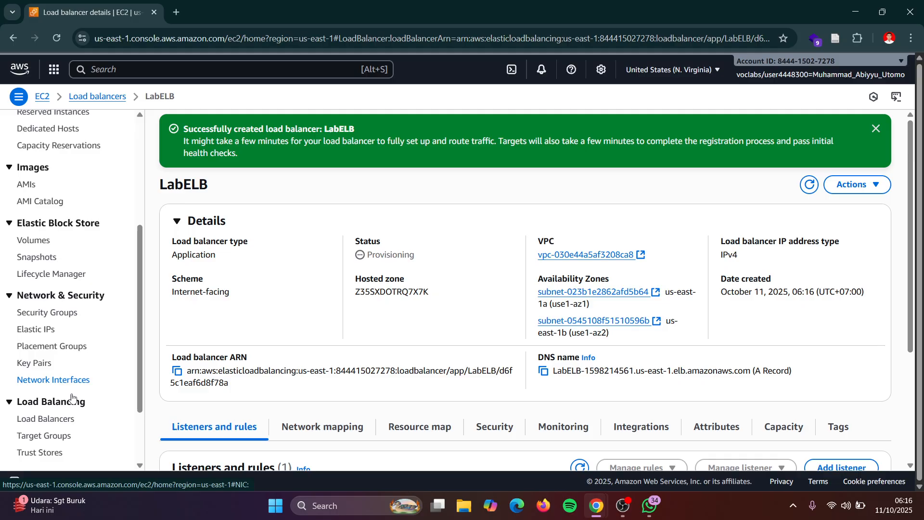
scroll(73, 395, "down", 2)
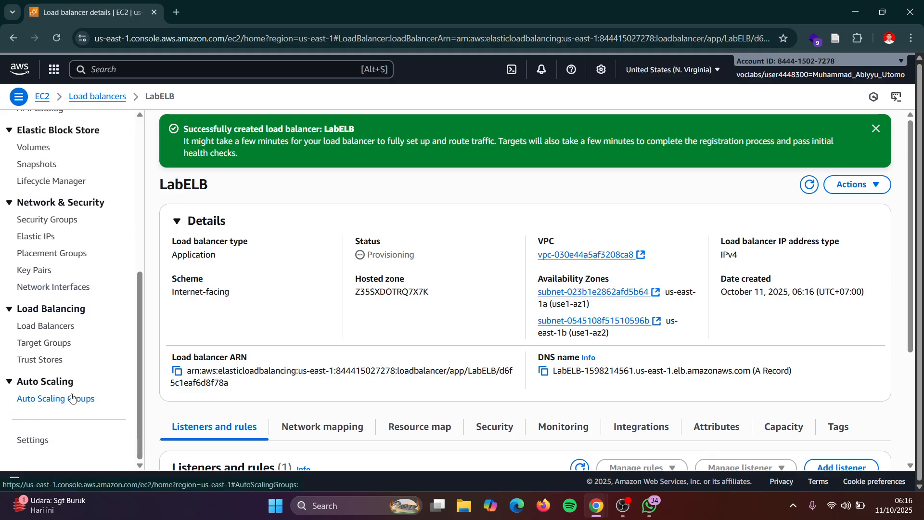
scroll(73, 397, "up", 8)
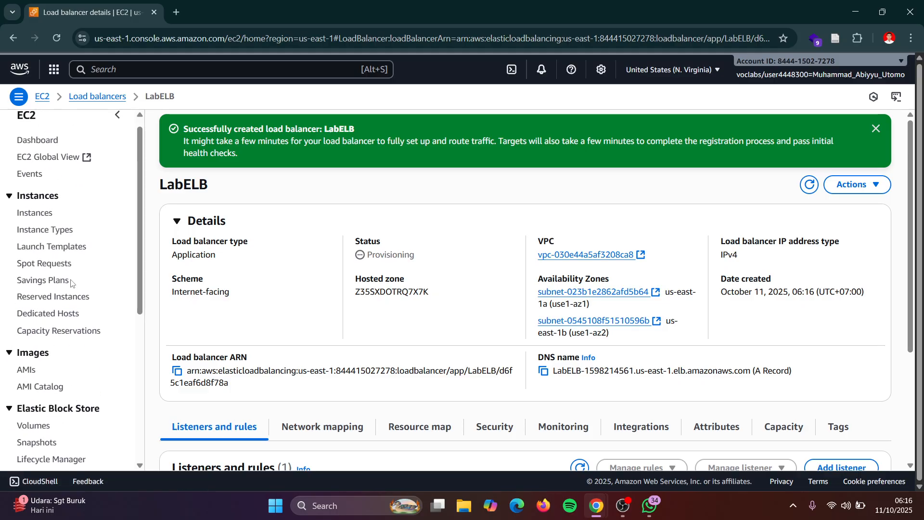
scroll(73, 283, "up", 1)
scroll(71, 284, "down", 3)
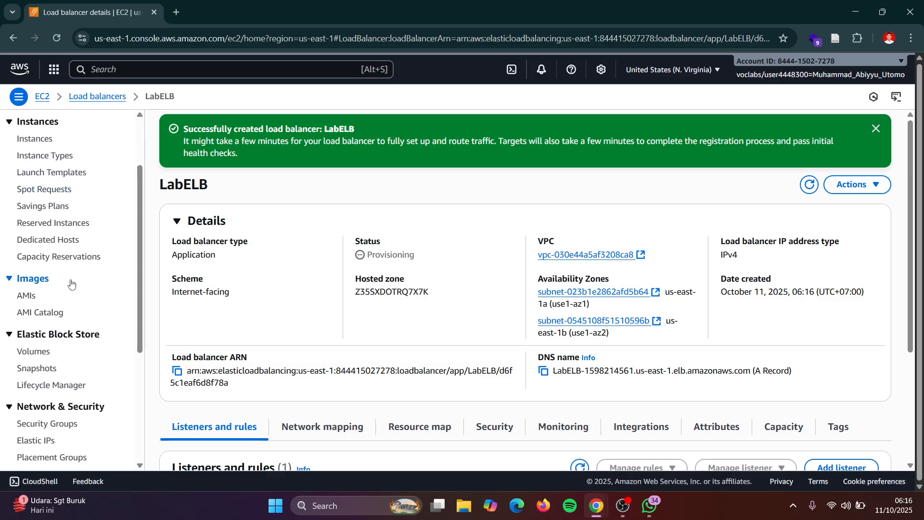
Reread lab steps 21 to 23 on the launch template and search the EC2 navigation again for the matching entry.
key("alt+Tab")
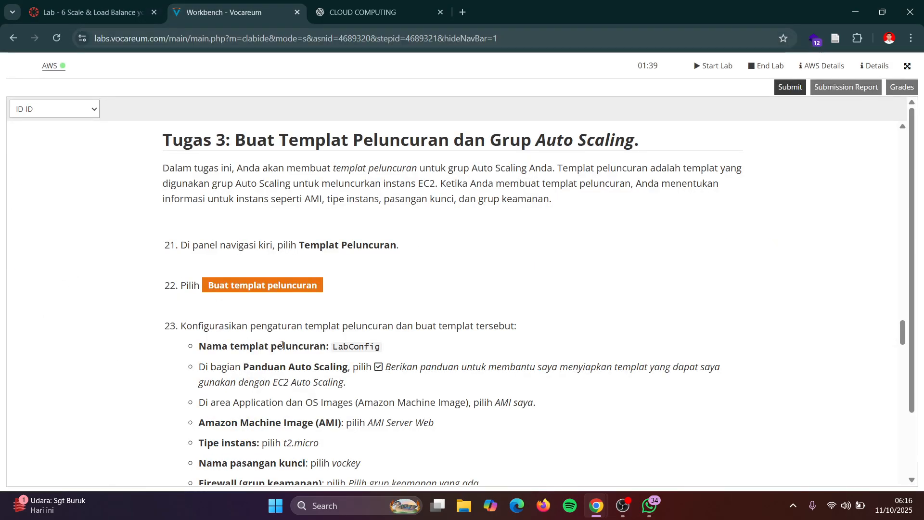
scroll(282, 344, "down", 1)
scroll(282, 344, "down", 1)
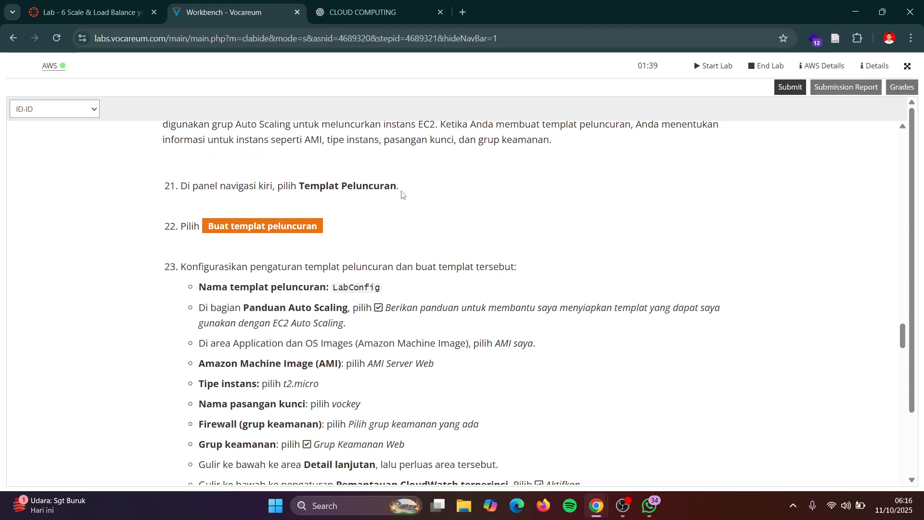
scroll(402, 194, "up", 1)
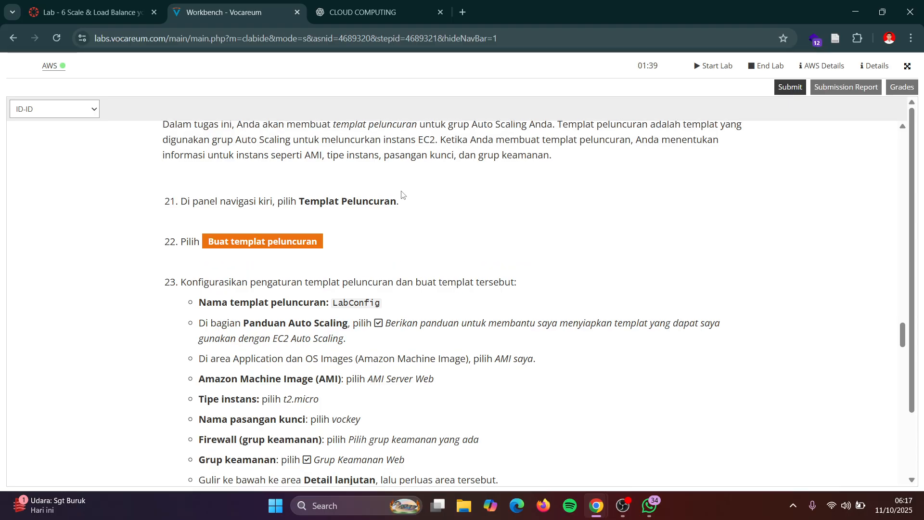
key("alt+Tab")
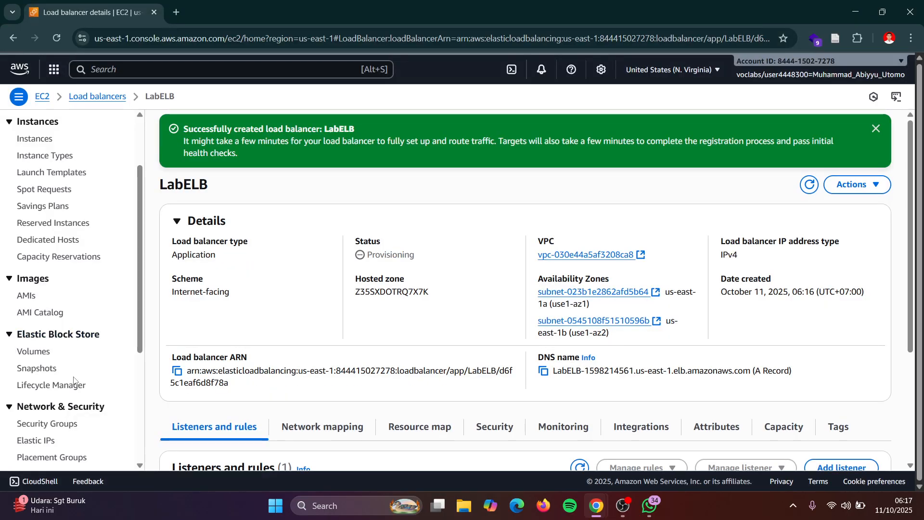
scroll(73, 380, "down", 3)
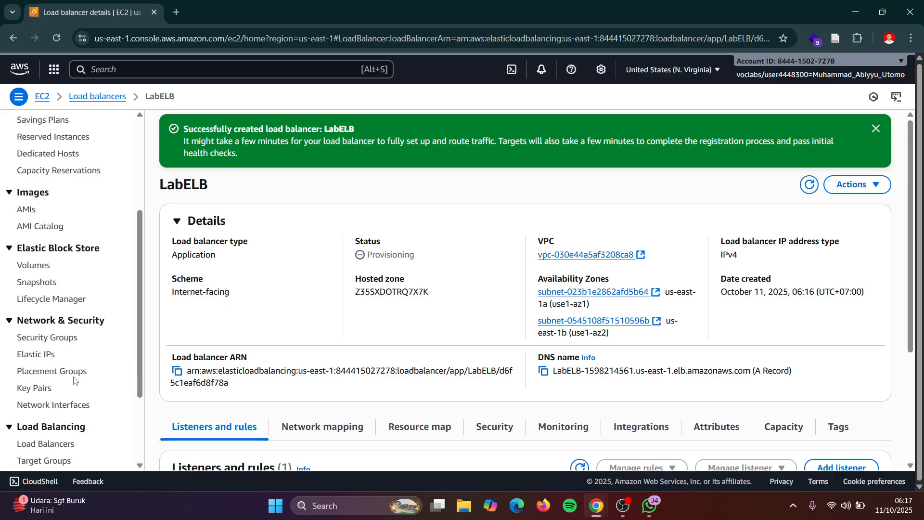
scroll(74, 380, "down", 2)
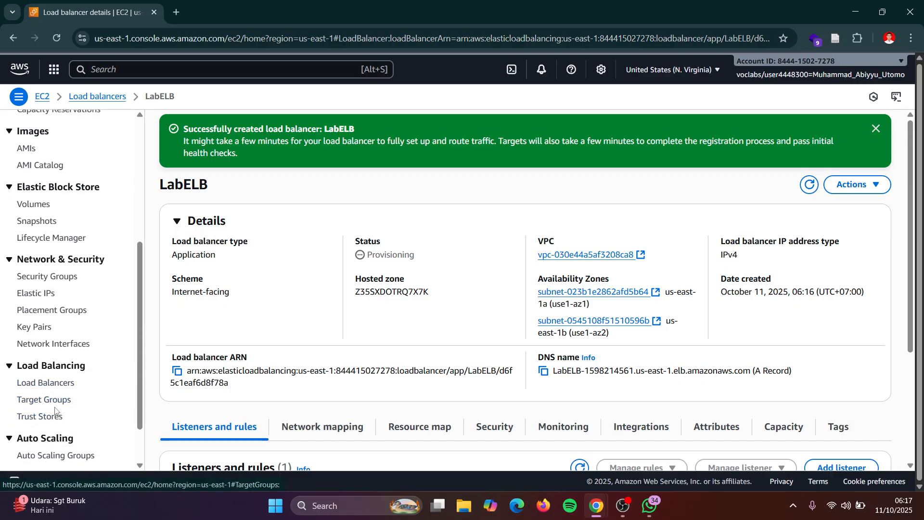
scroll(55, 411, "up", 2)
scroll(55, 410, "up", 6)
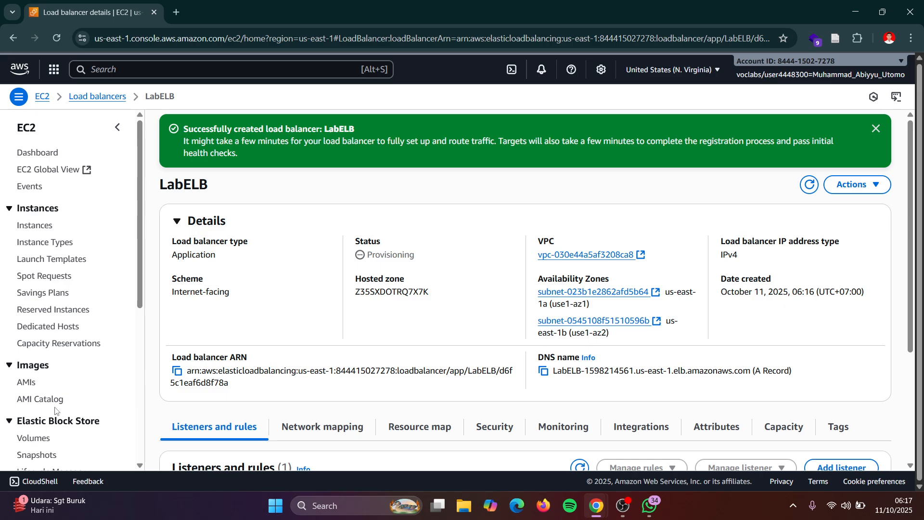
scroll(295, 367, "down", 2)
Switch the lab instructions to EN-US and find steps 21 to 23 of Task 3 on creating the launch template.
key("alt+Tab")
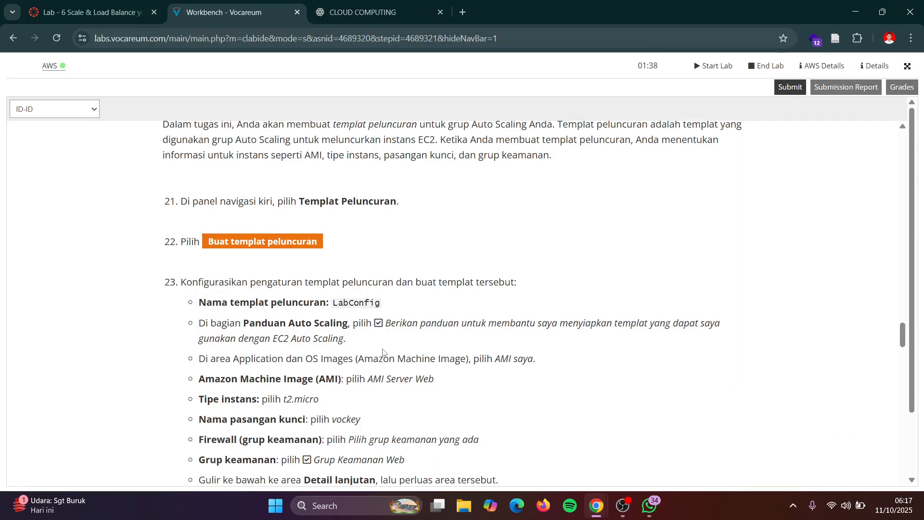
scroll(383, 353, "up", 2)
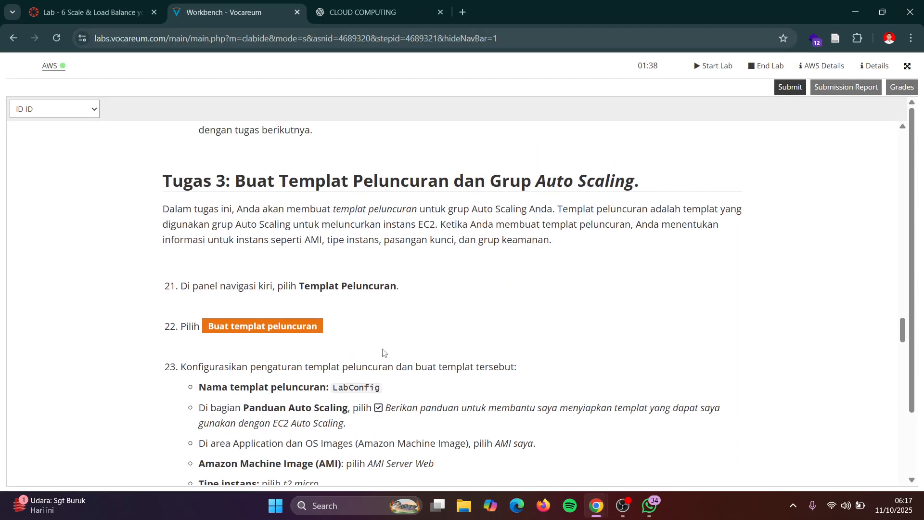
left_click(82, 112)
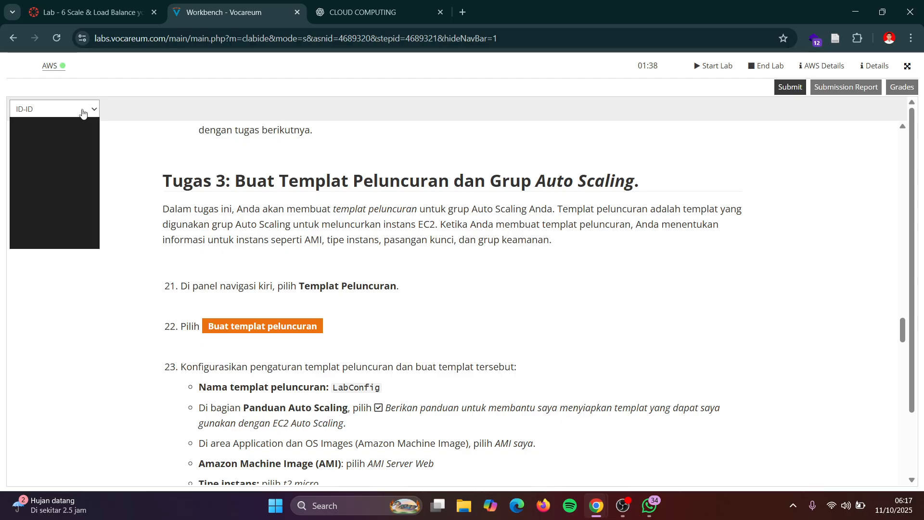
left_click(65, 124)
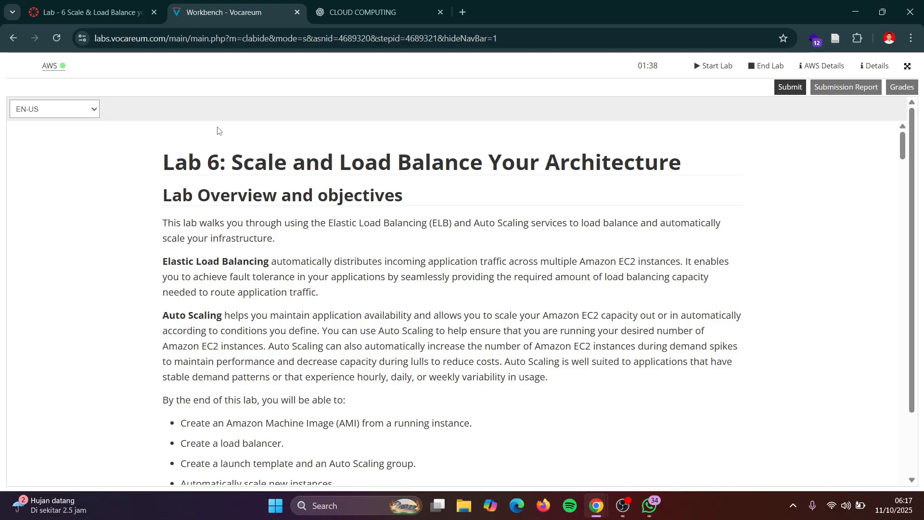
scroll(326, 217, "down", 20)
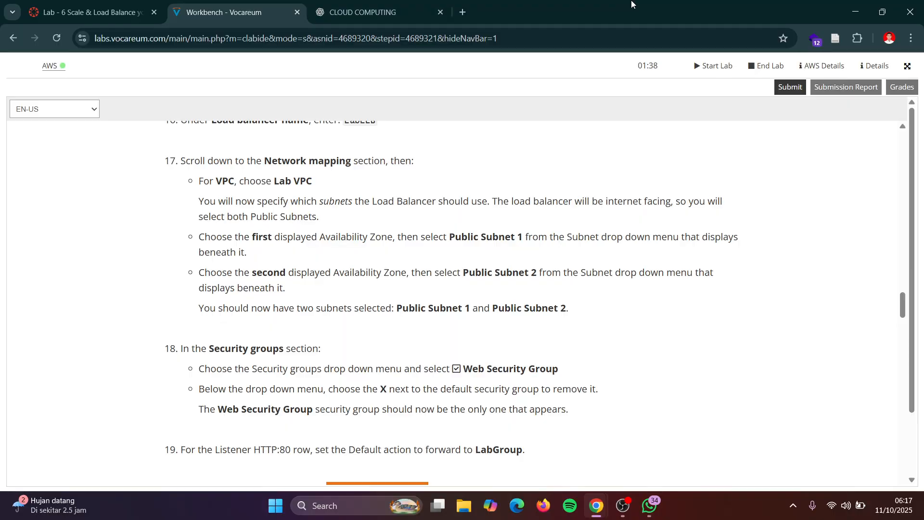
scroll(634, 271, "down", 15)
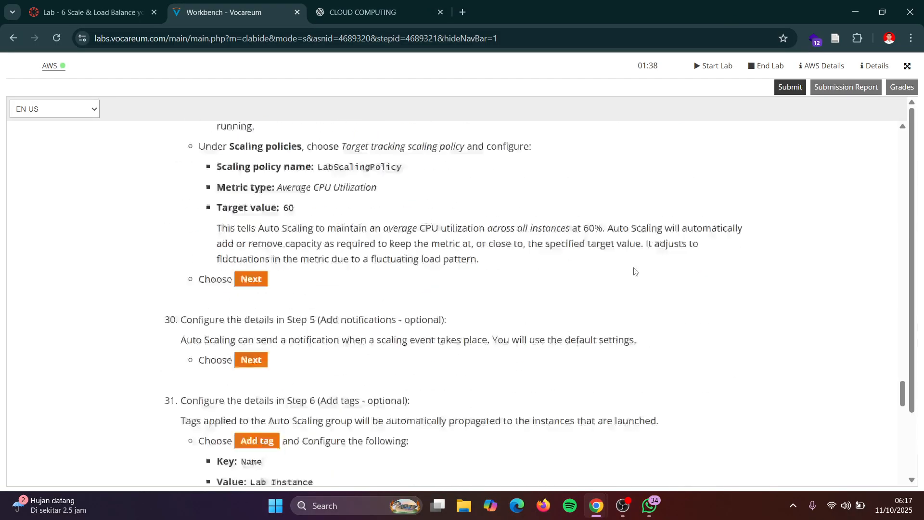
scroll(635, 271, "down", 20)
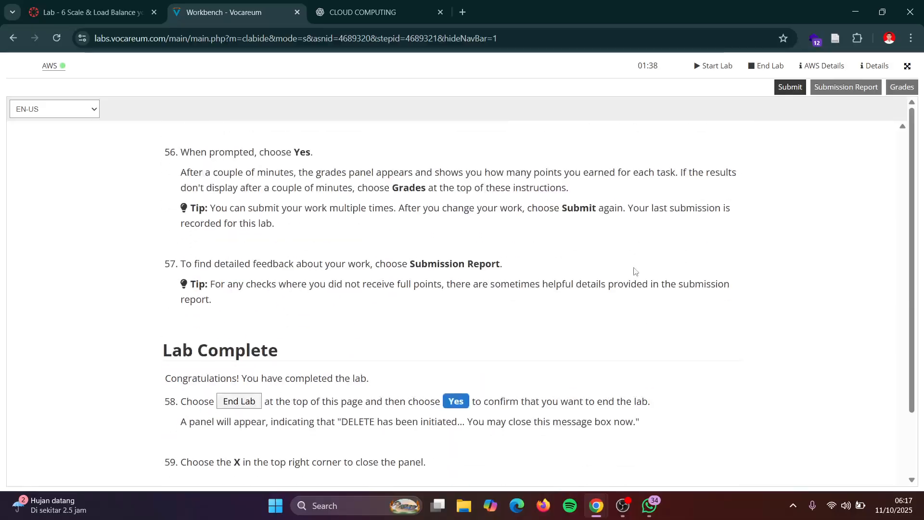
scroll(634, 271, "up", 10)
scroll(634, 271, "up", 15)
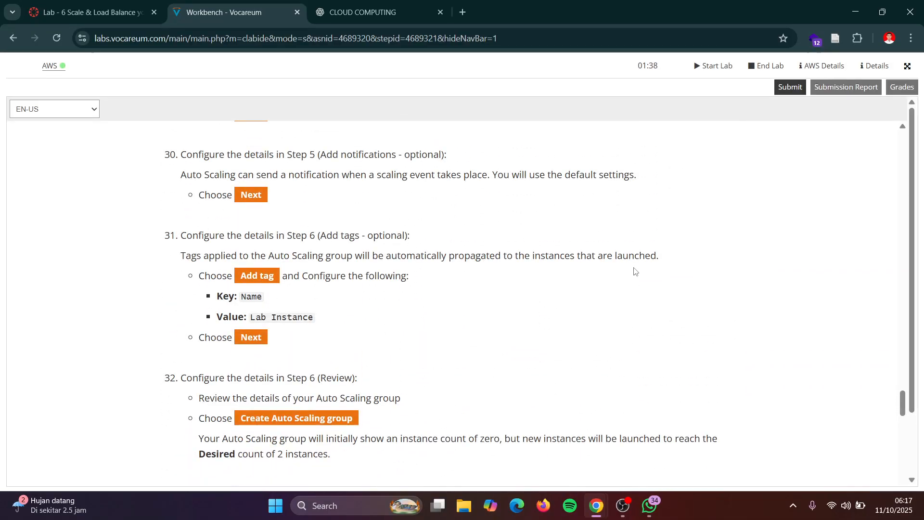
scroll(634, 271, "up", 15)
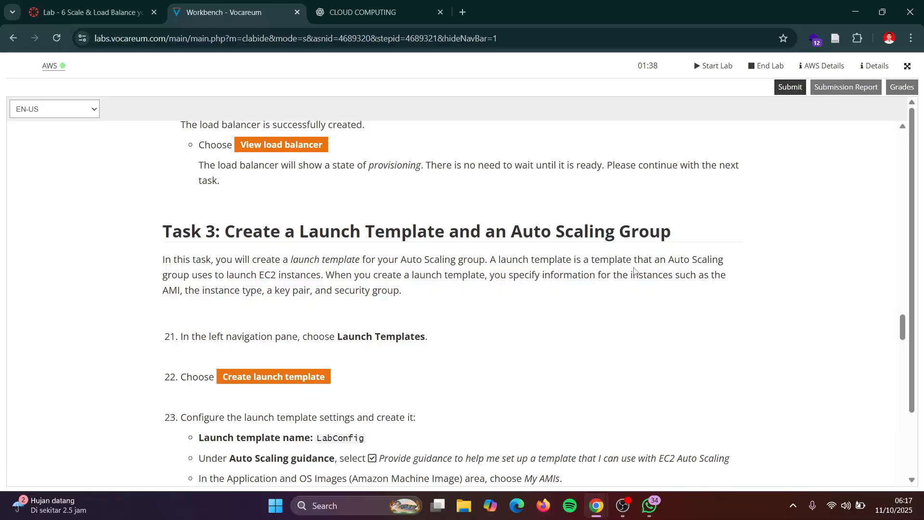
scroll(599, 265, "down", 2)
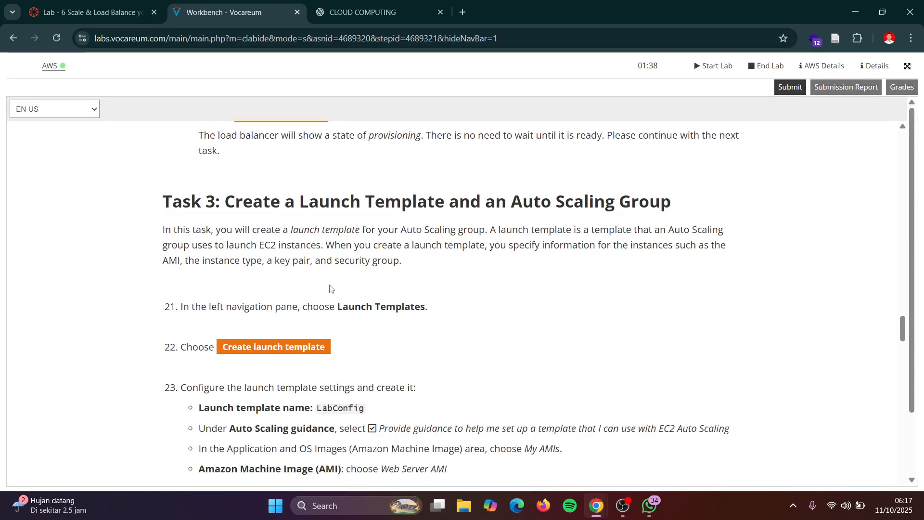
Look through the EC2 console navigation for the Launch Templates entry named in the English instructions.
key("alt+Tab")
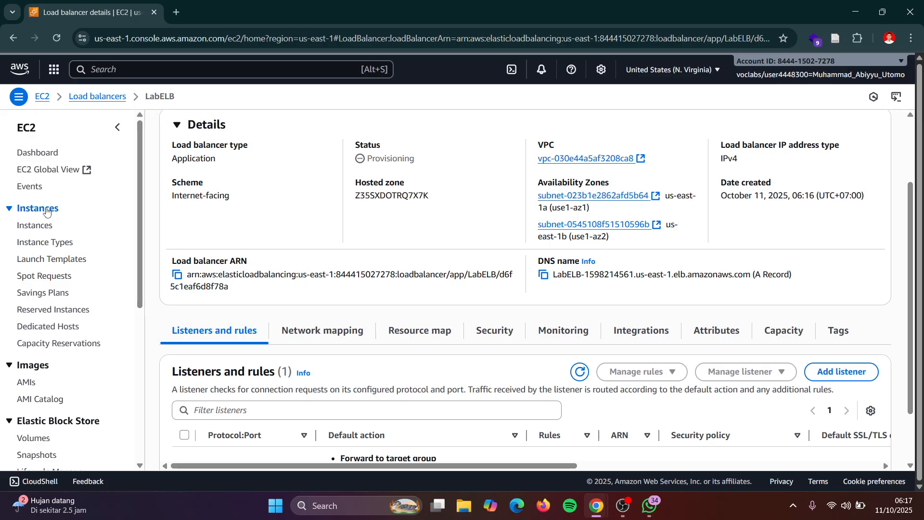
scroll(75, 264, "down", 1)
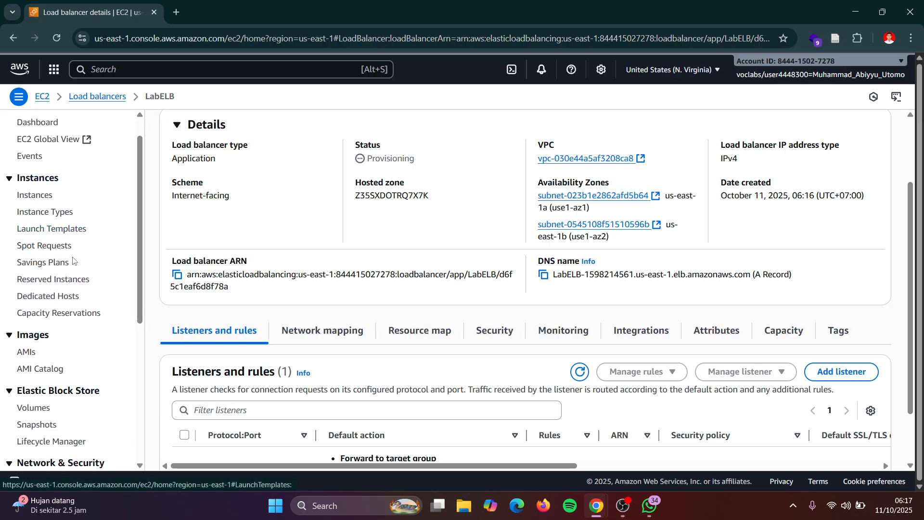
scroll(73, 261, "down", 1)
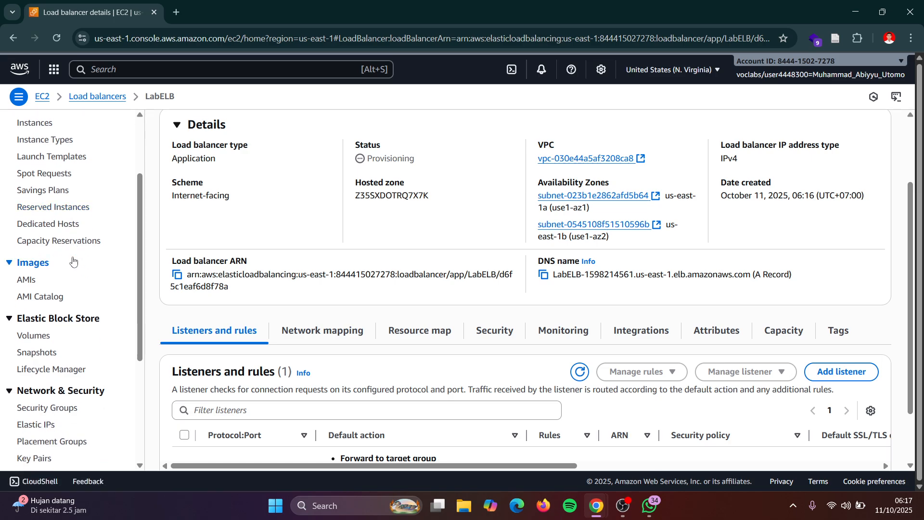
scroll(73, 260, "down", 2)
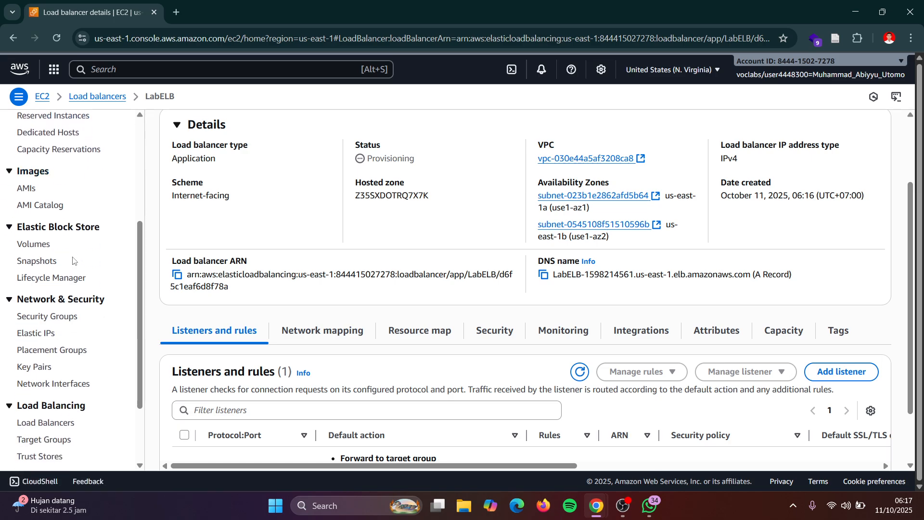
scroll(73, 261, "down", 1)
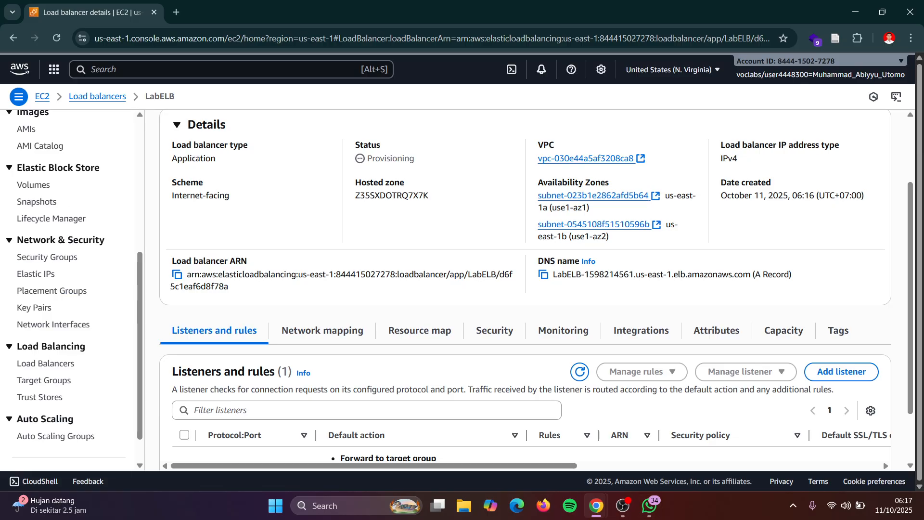
left_click(625, 506)
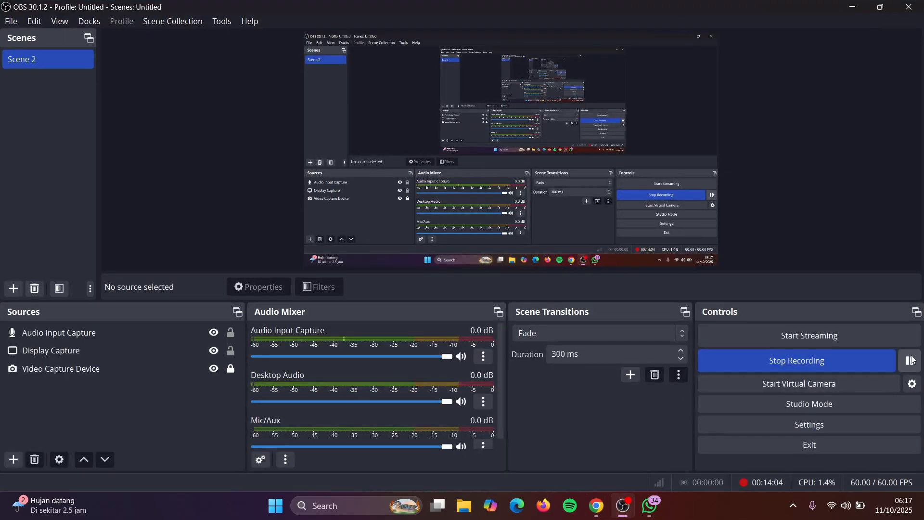
left_click(910, 360)
left_click(855, 9)
Go to the EC2 launch templates page and start creating a new launch template.
key("alt+Tab")
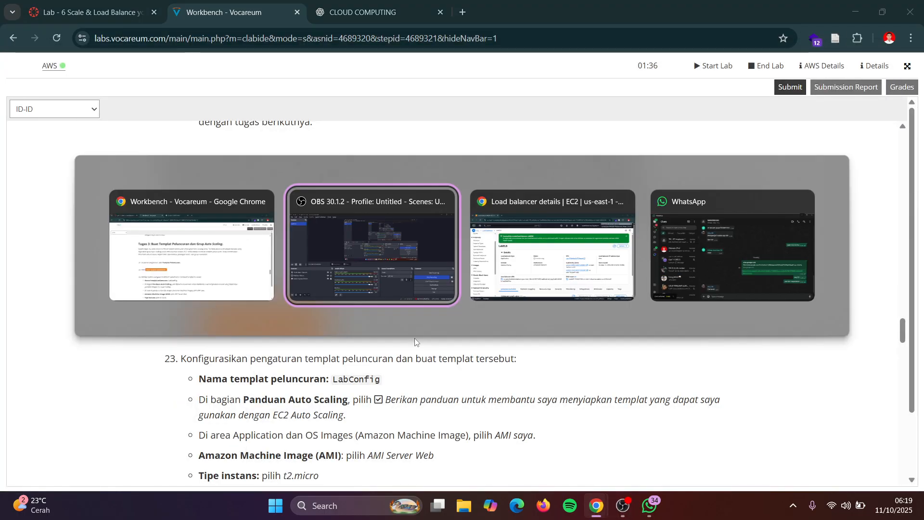
key("alt+Tab")
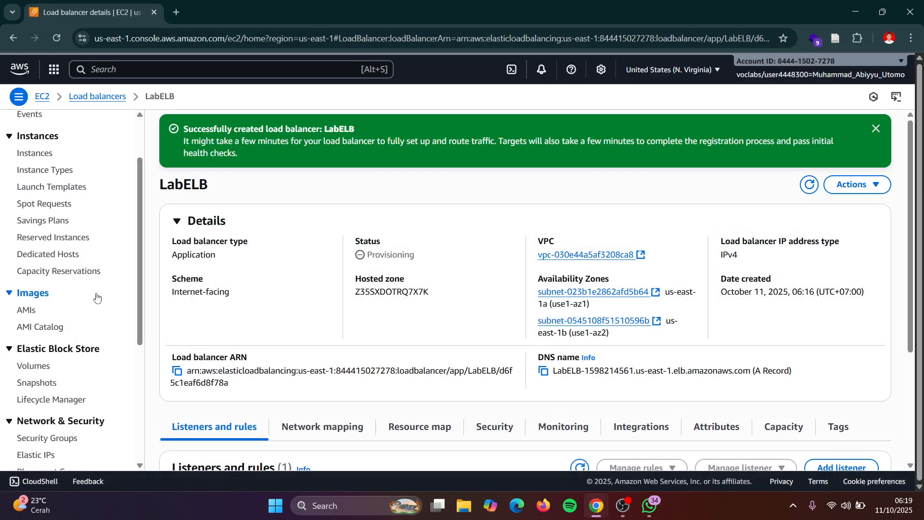
left_click(50, 188)
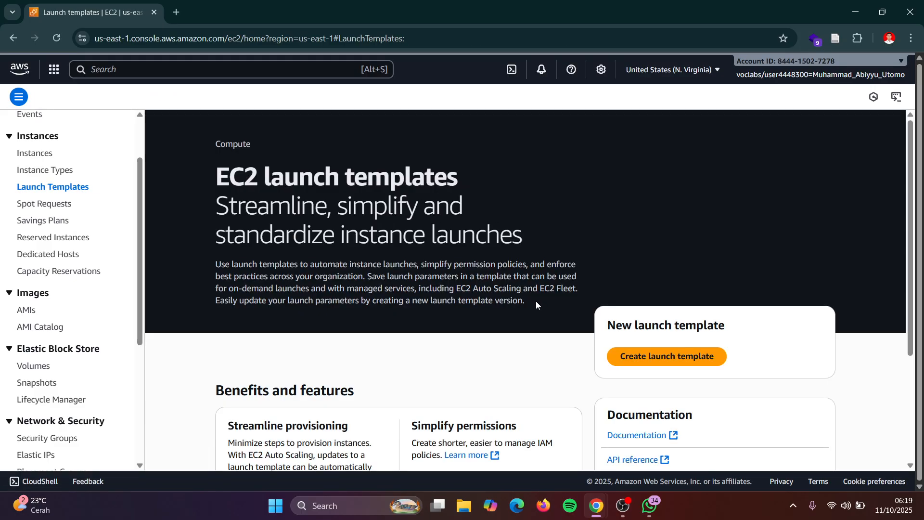
scroll(493, 306, "down", 1)
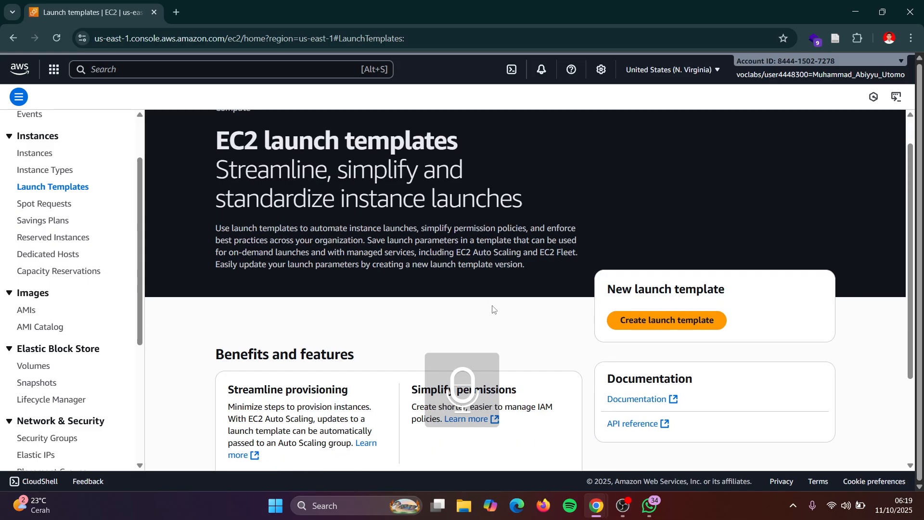
key("alt+Tab")
key("alt+Tab")
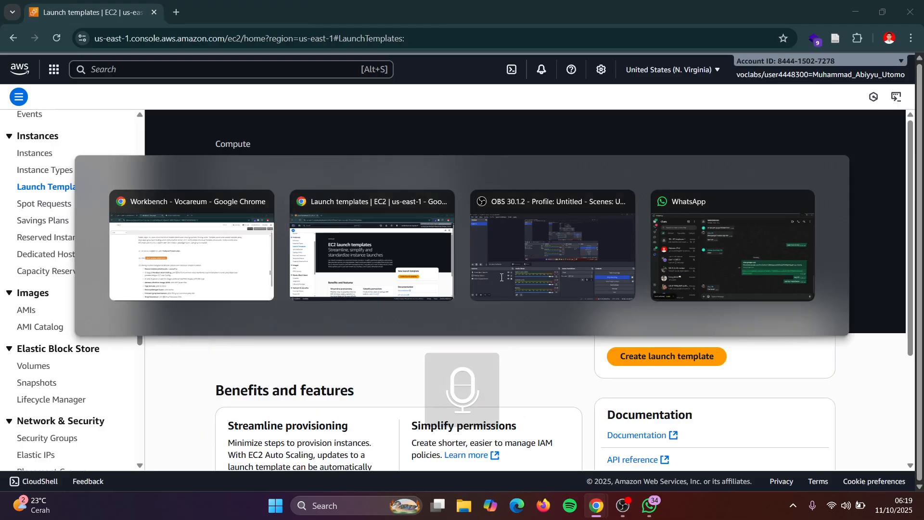
left_click(627, 365)
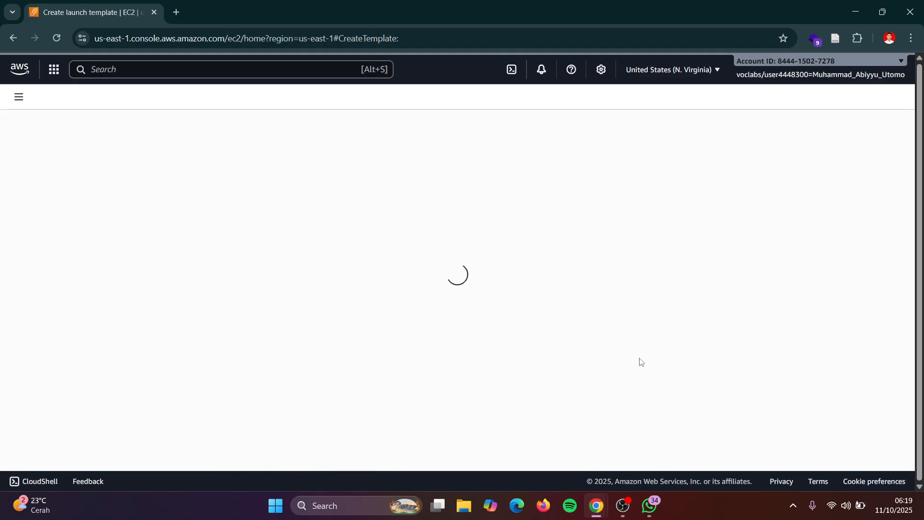
Copy the template name from the lab instructions and name the launch template LabConfig.
key("alt+Tab")
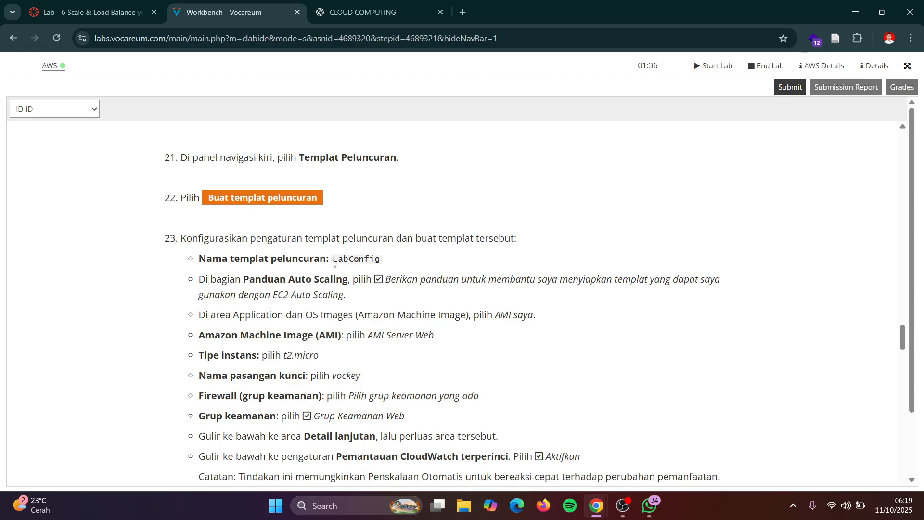
left_click_drag(333, 263, 382, 264)
key("ctrl+c")
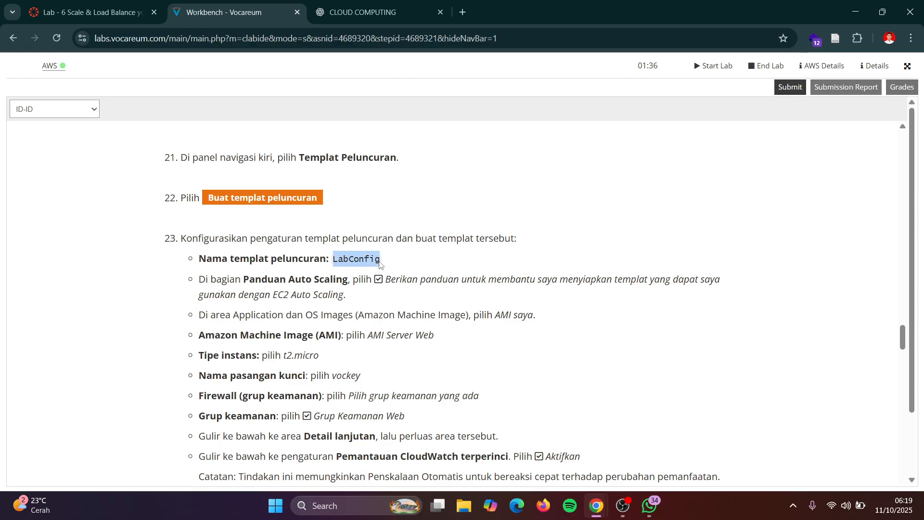
key("alt+Tab")
key("ctrl+v")
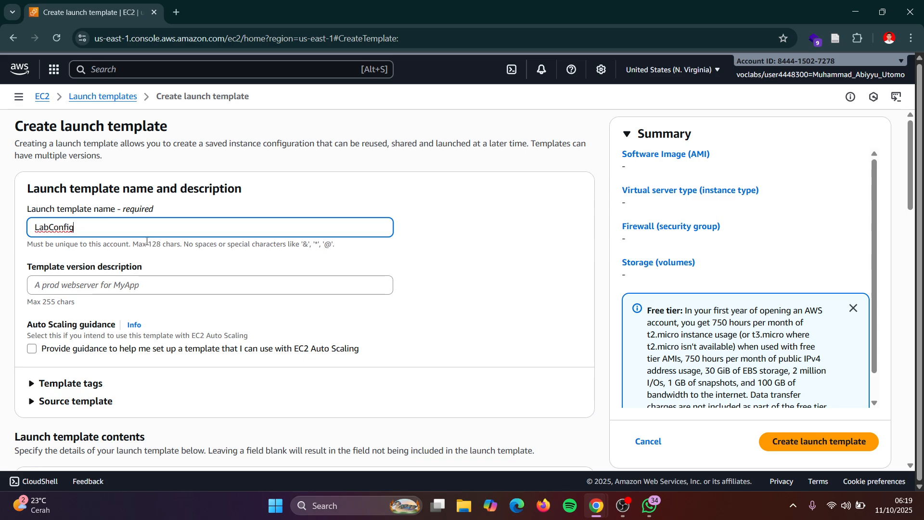
Check the next setting in lab step 23 and enable the Auto Scaling guidance for the launch template.
key("alt+Tab")
scroll(312, 260, "down", 1)
scroll(311, 260, "down", 1)
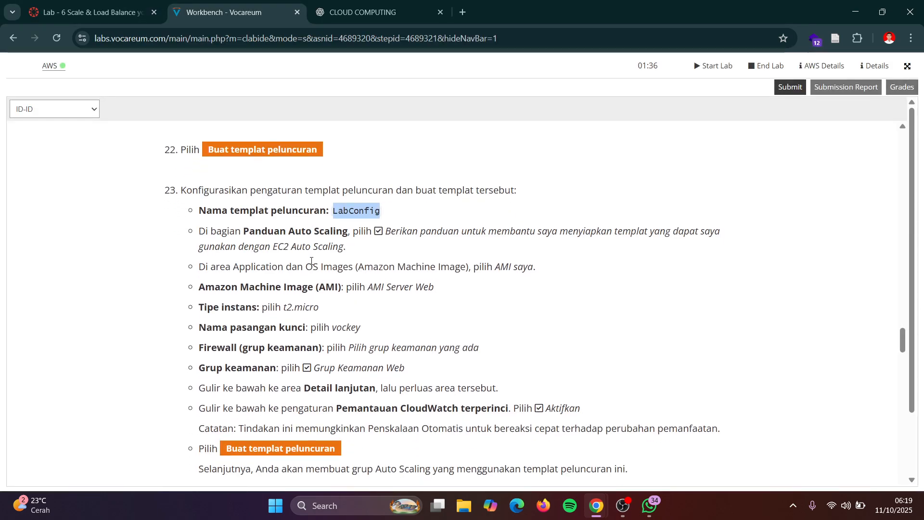
key("alt+Tab")
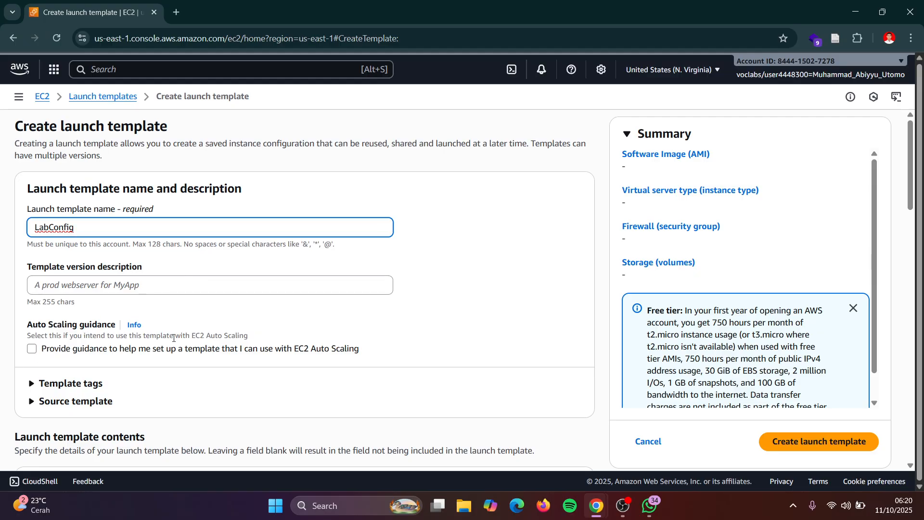
scroll(173, 338, "down", 3)
scroll(173, 338, "up", 2)
key("alt+Tab")
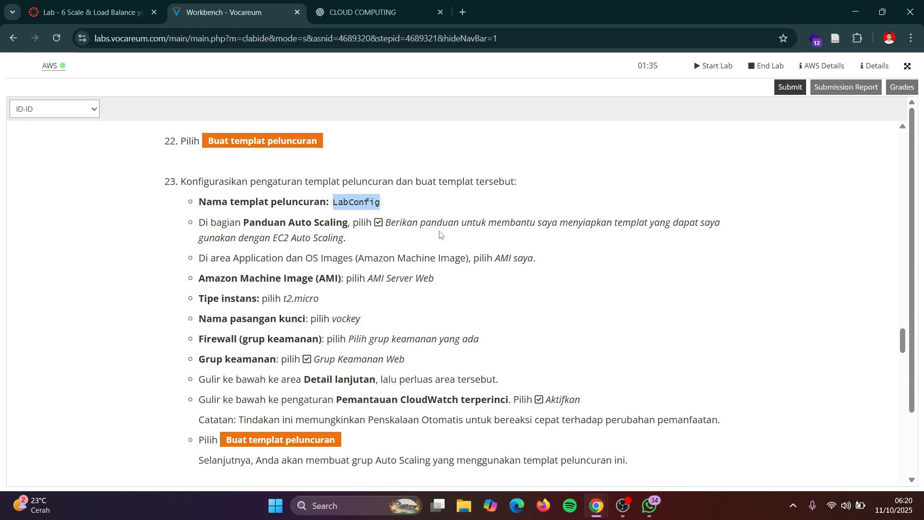
key("alt+Tab")
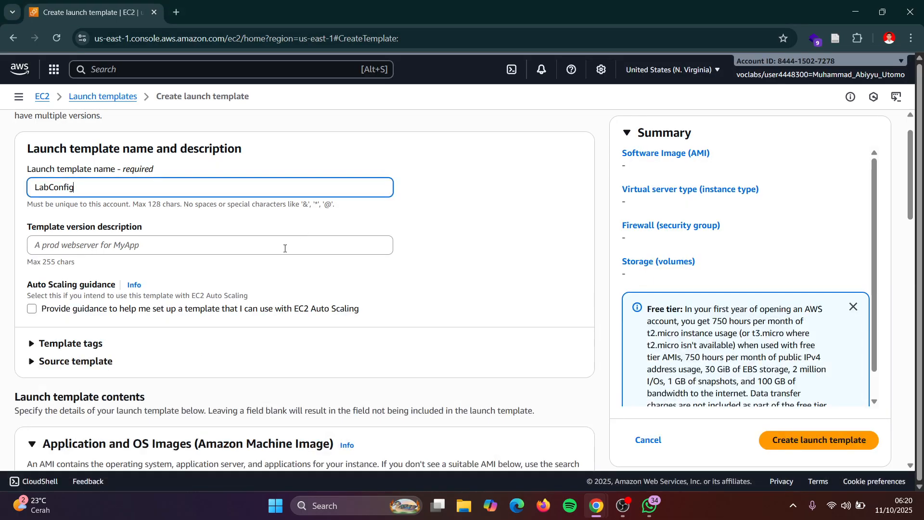
scroll(284, 248, "down", 3)
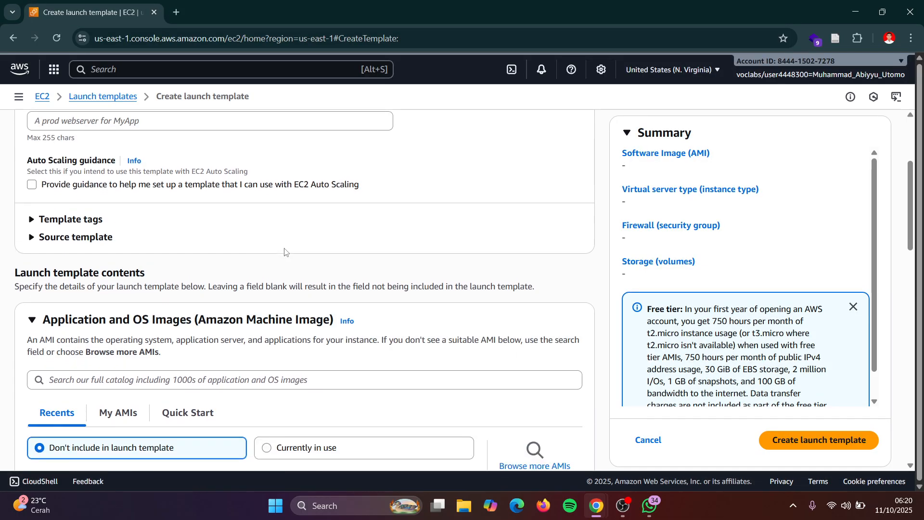
left_click(32, 185)
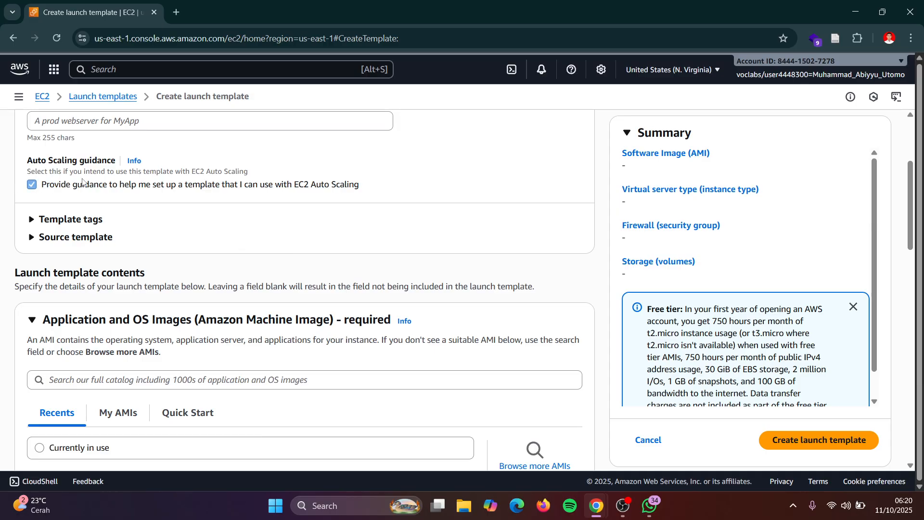
scroll(242, 210, "up", 3)
Check the image source required in lab step 23 and show My AMIs for the launch template's machine image.
key("alt+Tab")
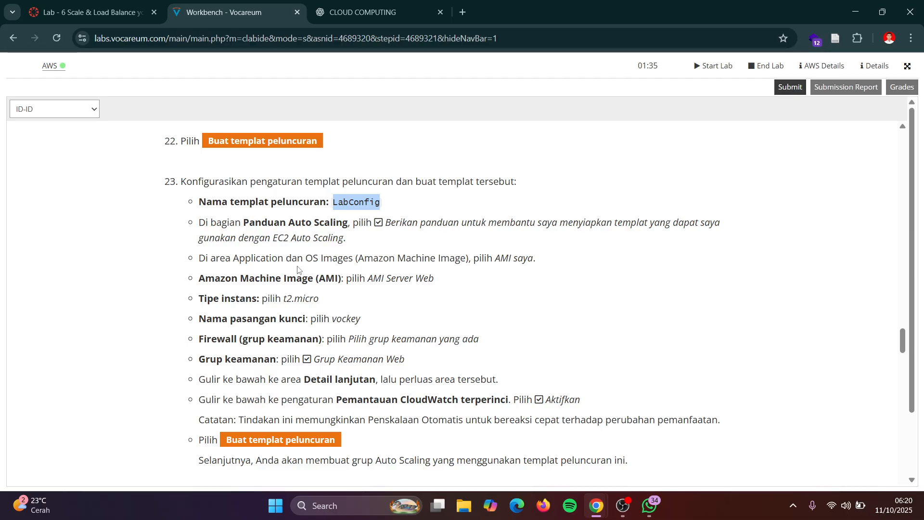
key("alt+Tab")
scroll(298, 249, "down", 2)
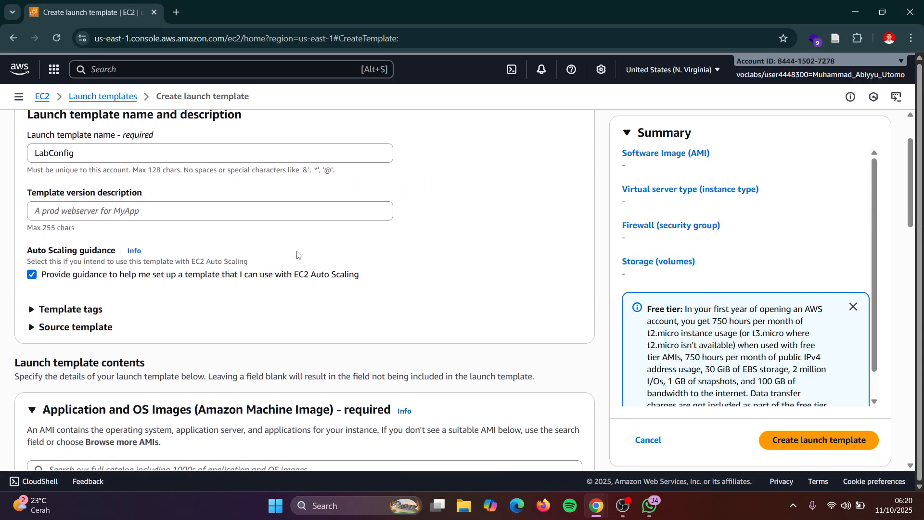
key("alt+Tab")
key("alt+Tab")
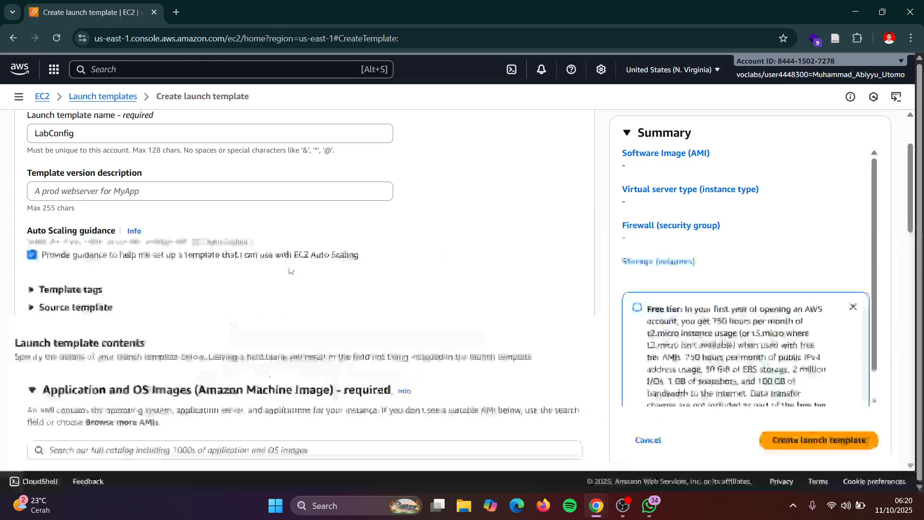
scroll(248, 361, "down", 2)
right_click(247, 363)
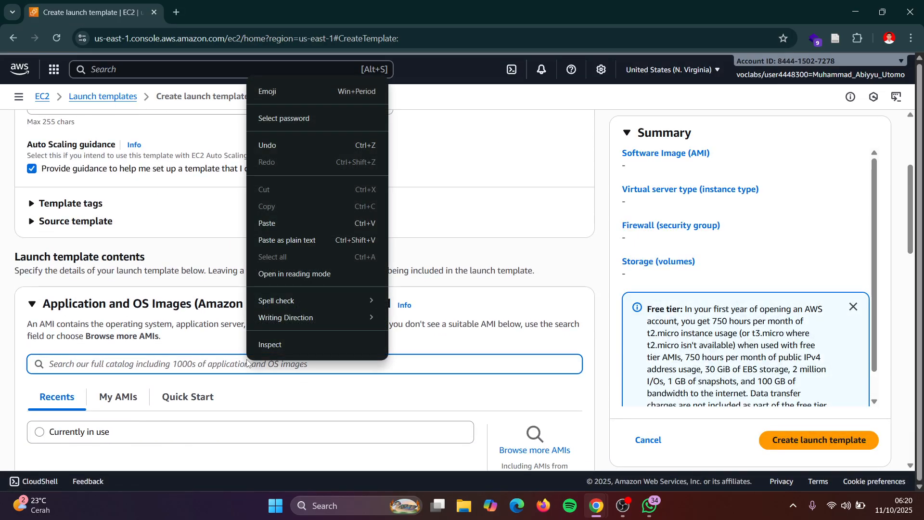
left_click(163, 356)
scroll(161, 356, "down", 2)
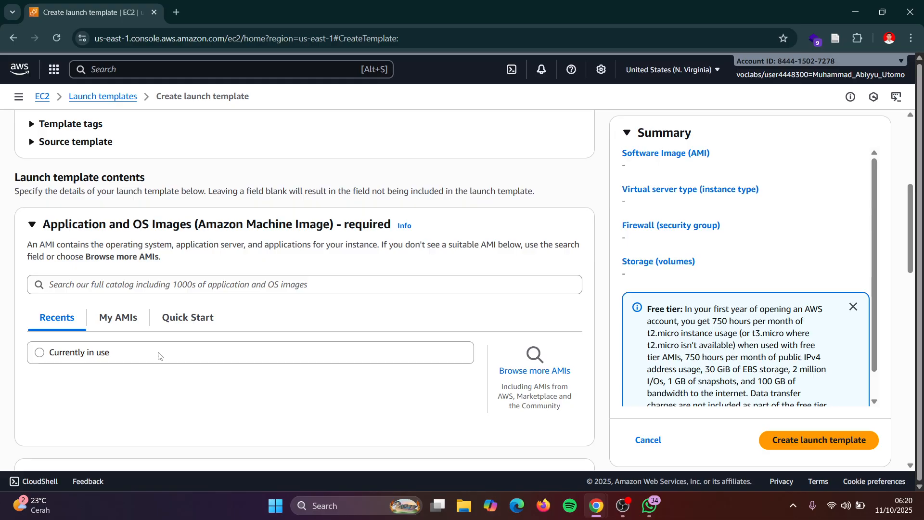
left_click(115, 317)
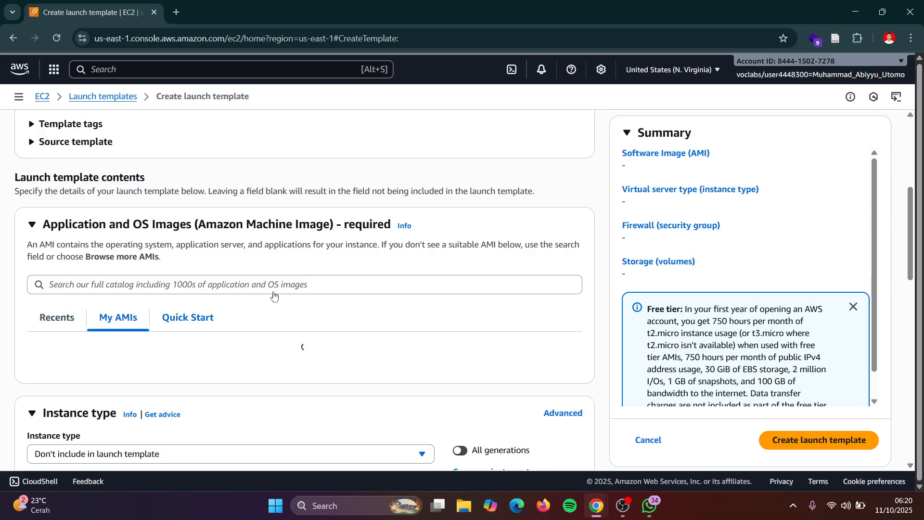
scroll(273, 295, "down", 1)
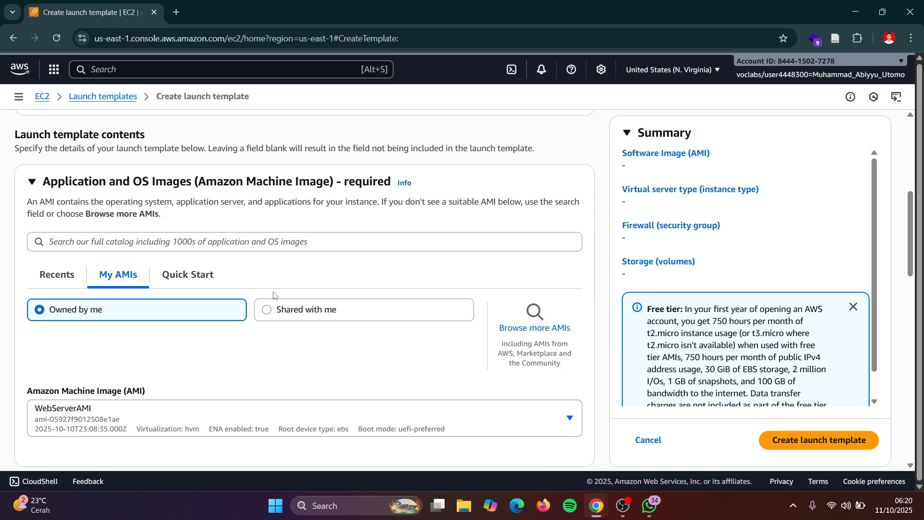
Check the AMI named in lab step 23 and use WebServerAMI as the launch template's machine image.
scroll(274, 295, "up", 5)
key("alt+Tab")
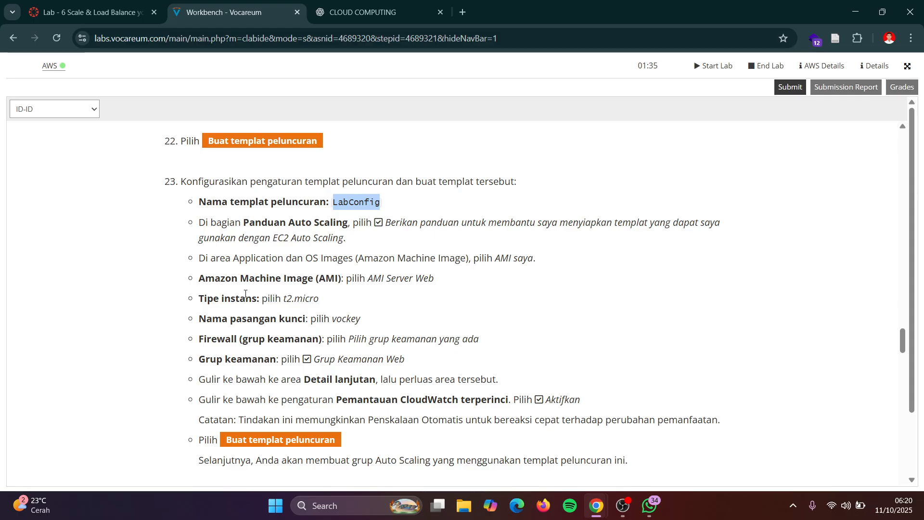
key("alt+Tab")
scroll(260, 308, "down", 6)
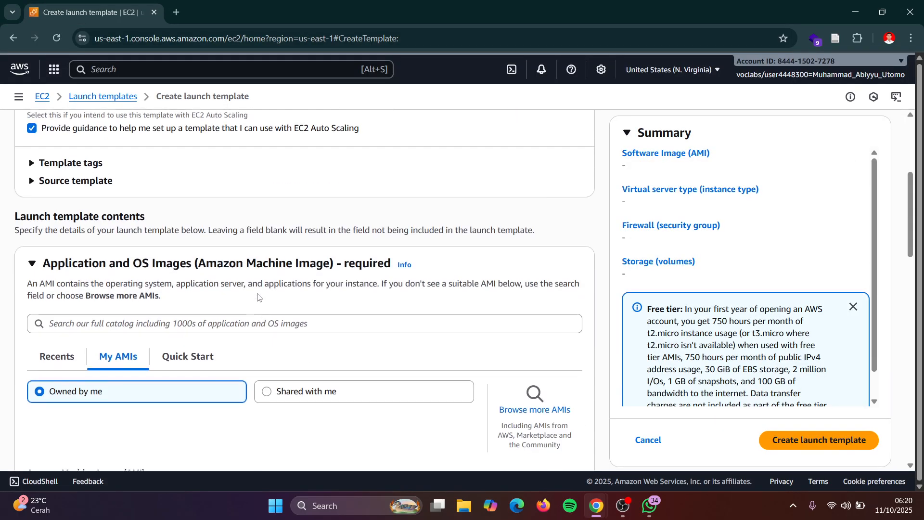
scroll(259, 289, "down", 3)
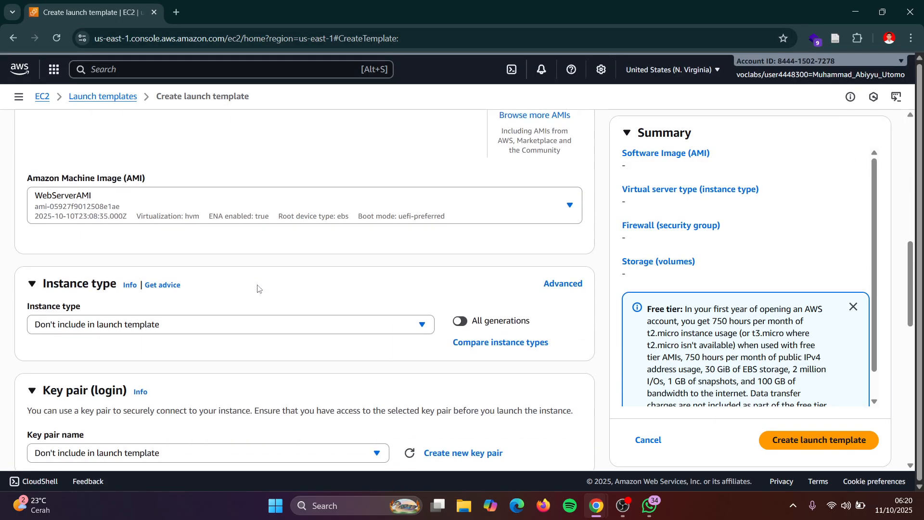
left_click(181, 215)
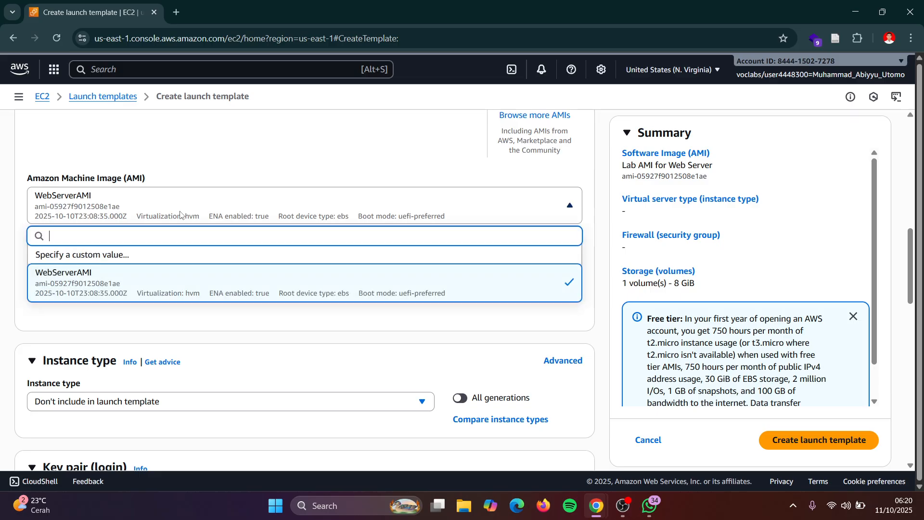
scroll(171, 363, "down", 1)
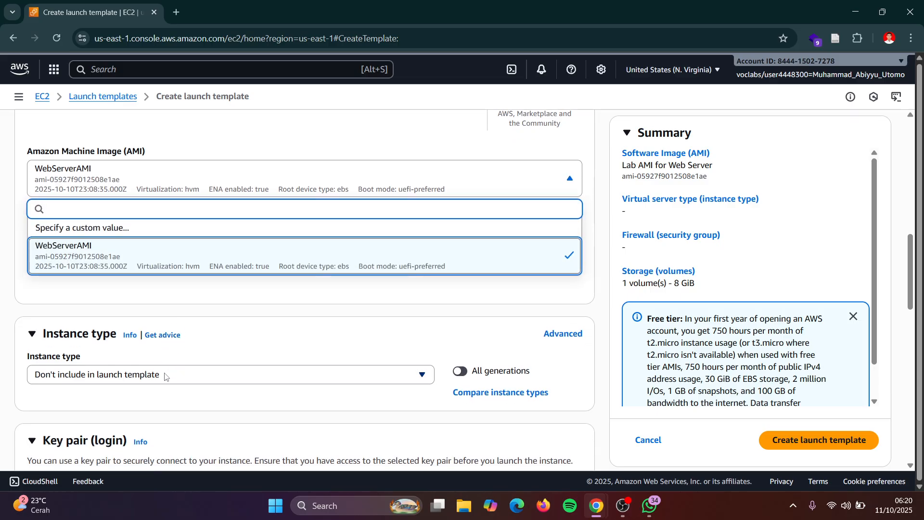
key("Escape")
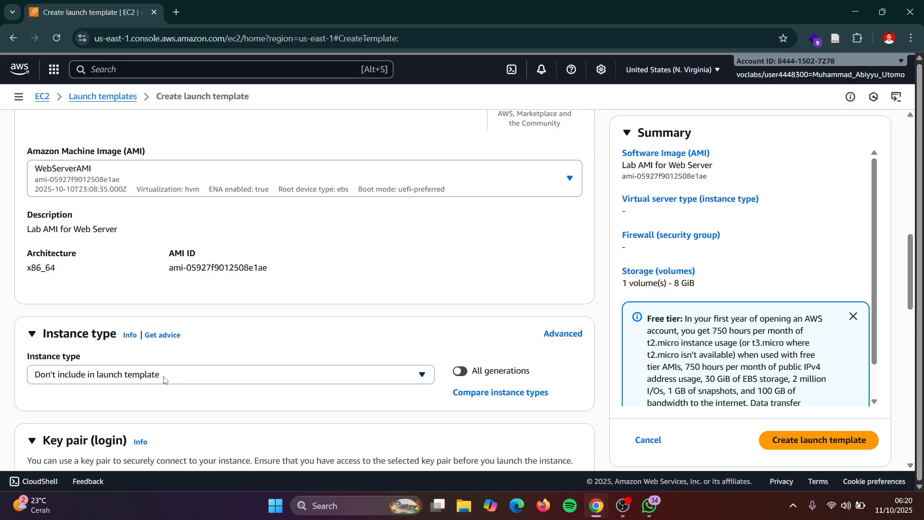
Set the launch template's instance type to t2.micro.
left_click(168, 380)
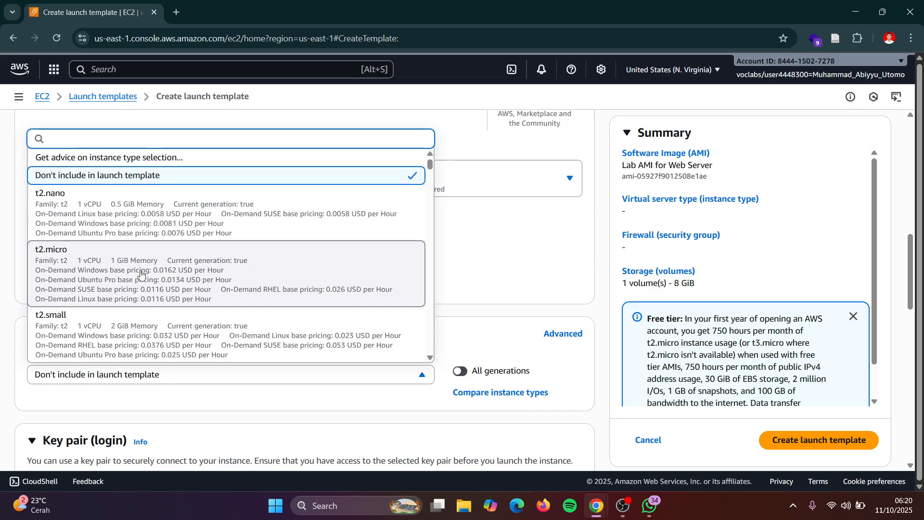
left_click(183, 272)
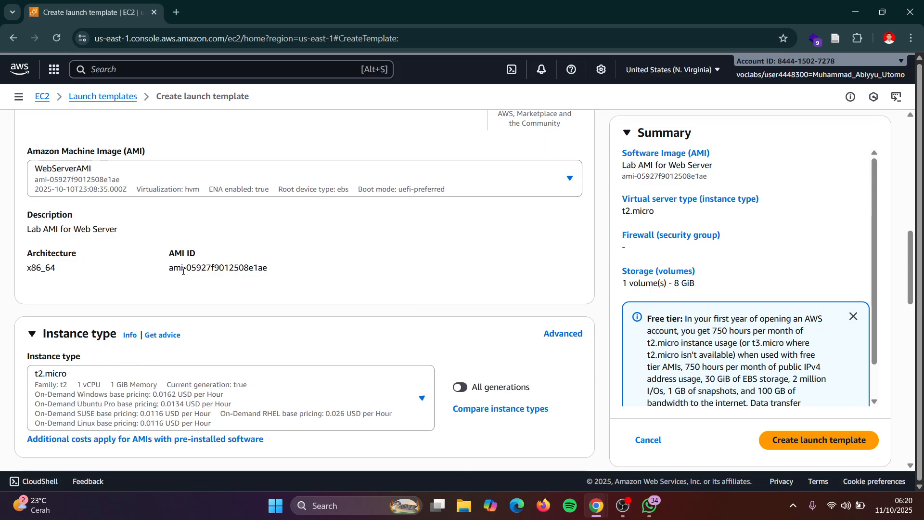
scroll(295, 271, "down", 6)
Check the key pair named in lab step 23 and choose vockey as the template's key pair.
key("alt+Tab")
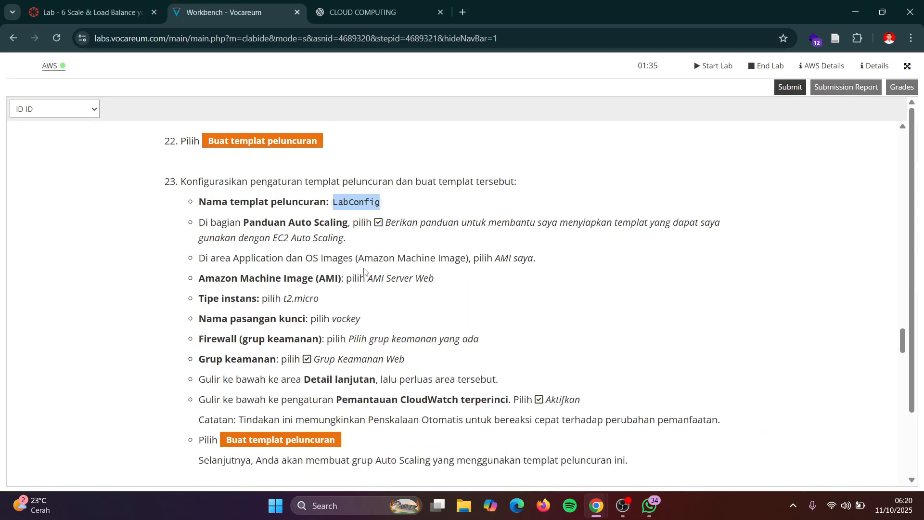
scroll(366, 272, "down", 1)
key("alt+Tab")
scroll(163, 273, "down", 1)
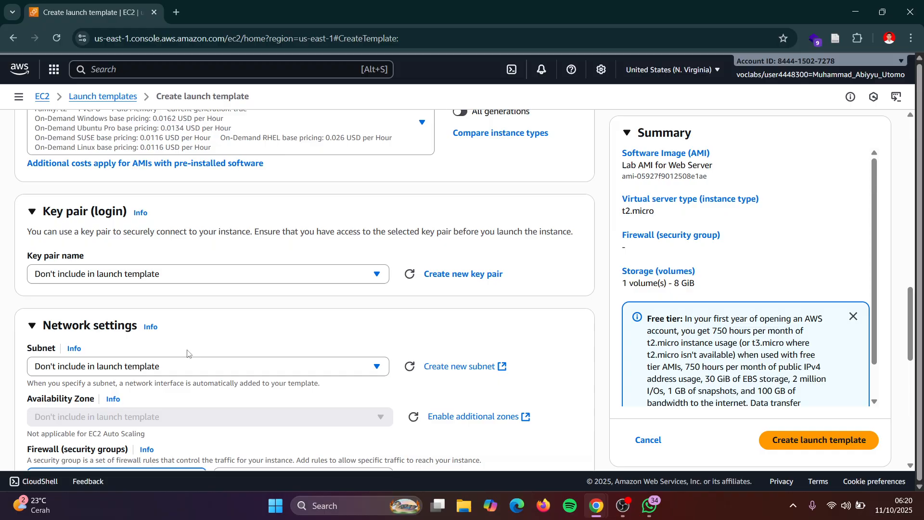
left_click(163, 275)
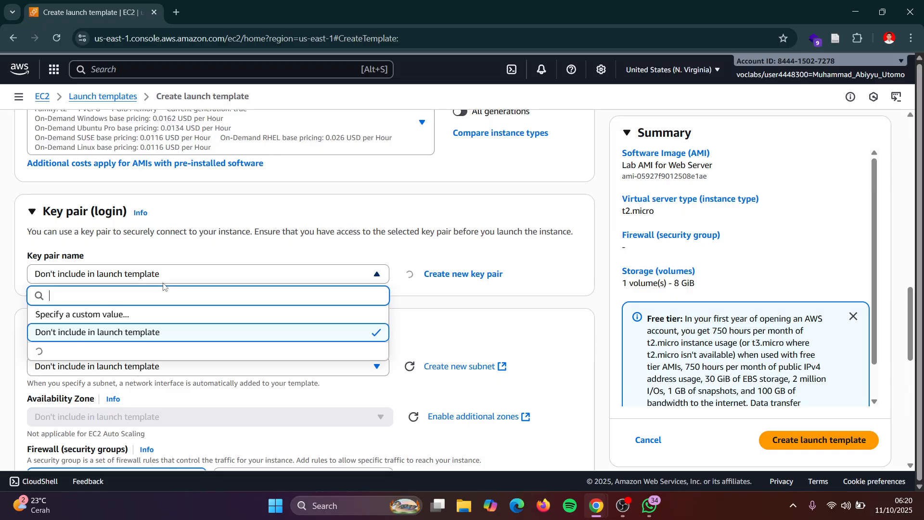
left_click(142, 355)
Read the firewall instruction in lab step 23 and look through the template's network settings and its subnet choices.
scroll(188, 344, "down", 3)
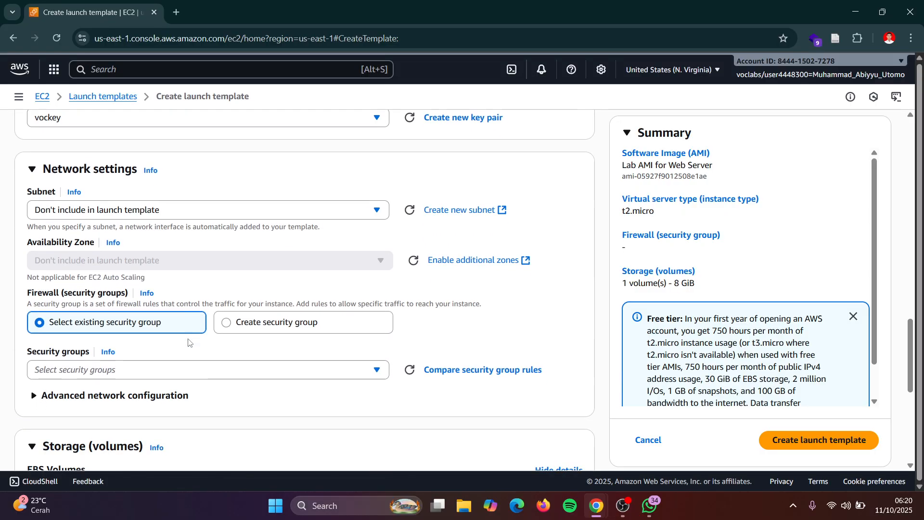
key("alt+Tab")
scroll(374, 262, "down", 1)
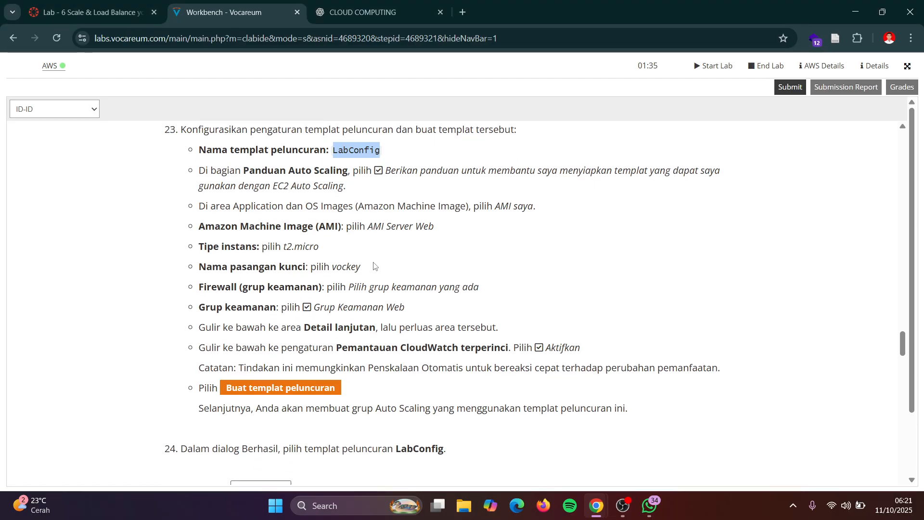
key("alt+Tab")
scroll(210, 326, "down", 3)
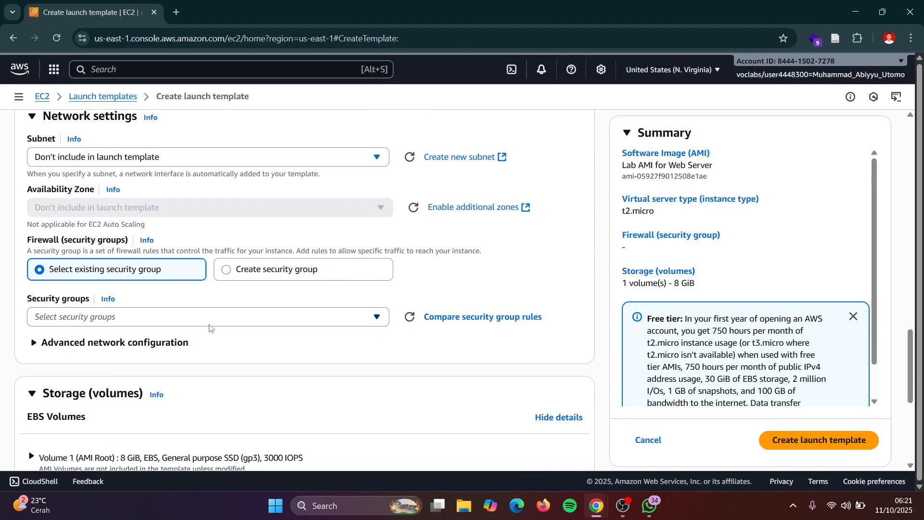
scroll(209, 328, "up", 2)
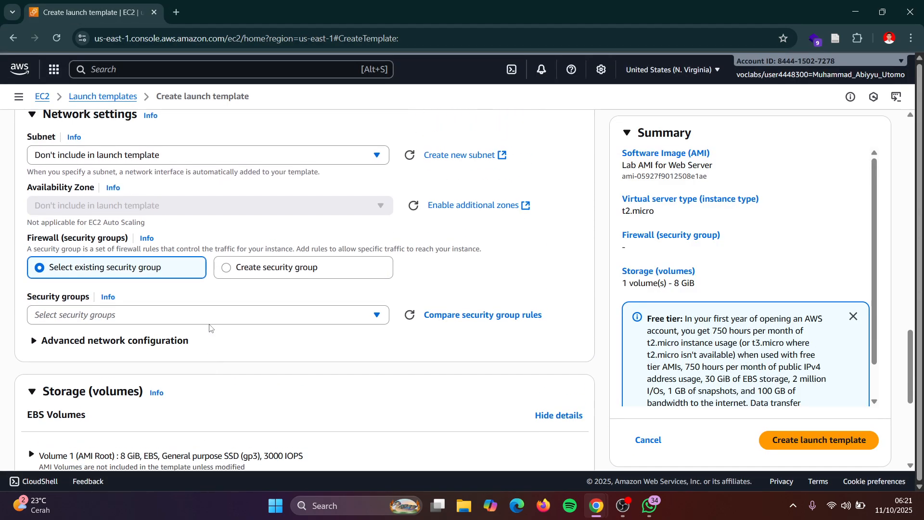
scroll(210, 327, "up", 2)
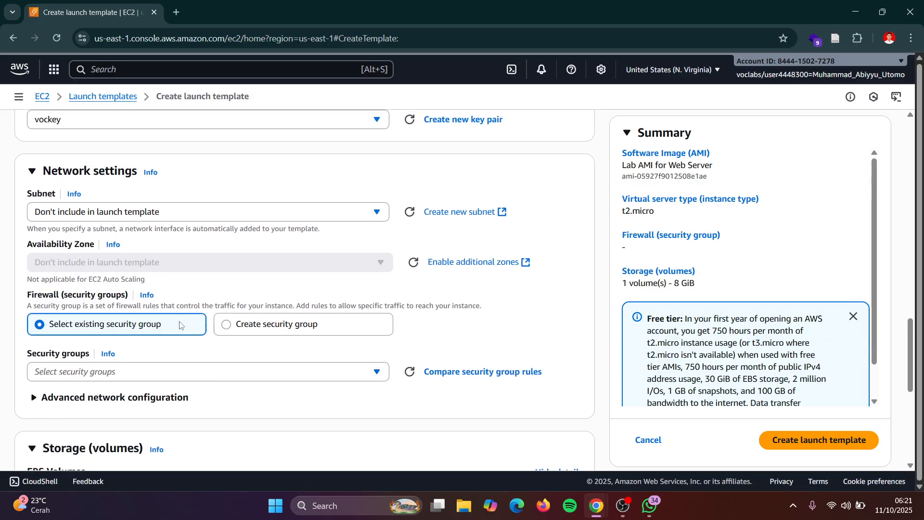
scroll(210, 331, "up", 1)
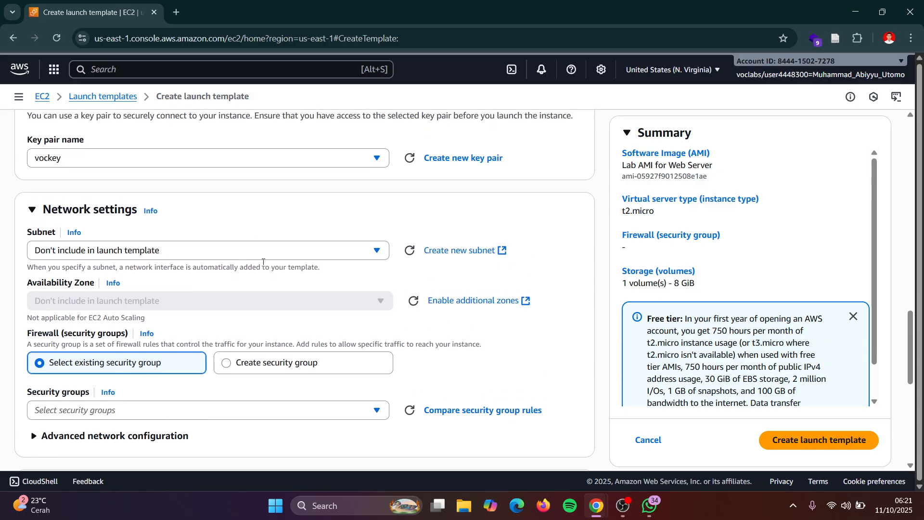
left_click(278, 257)
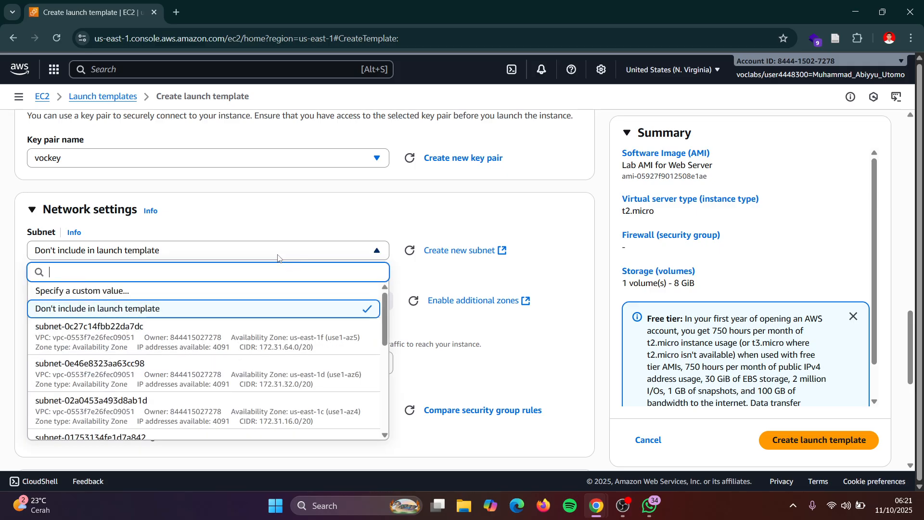
scroll(248, 332, "down", 5)
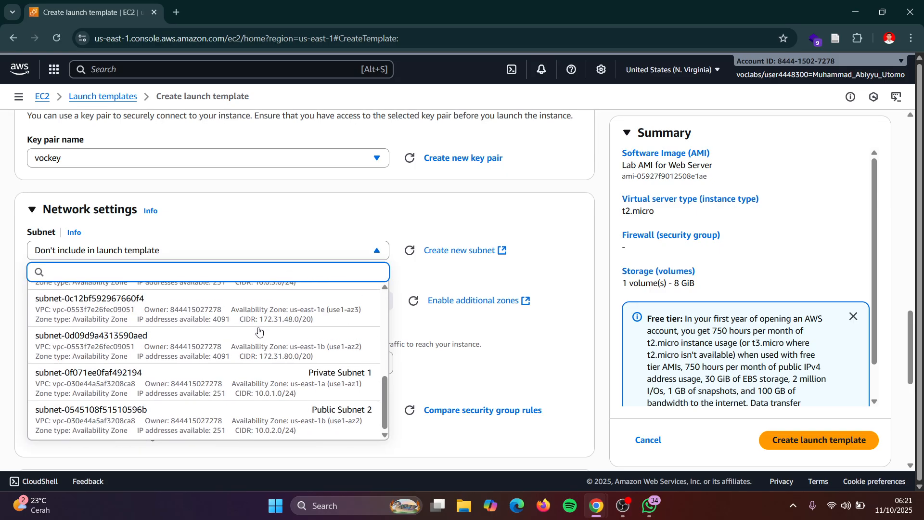
left_click(356, 187)
Recheck the security group instruction in lab step 23 and assign the existing Web Security Group to the template.
key("alt+Tab")
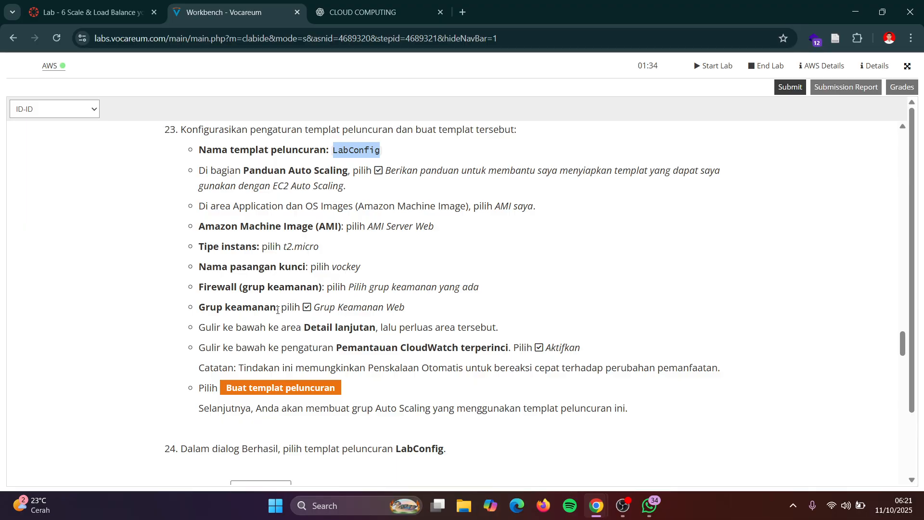
key("alt+Tab")
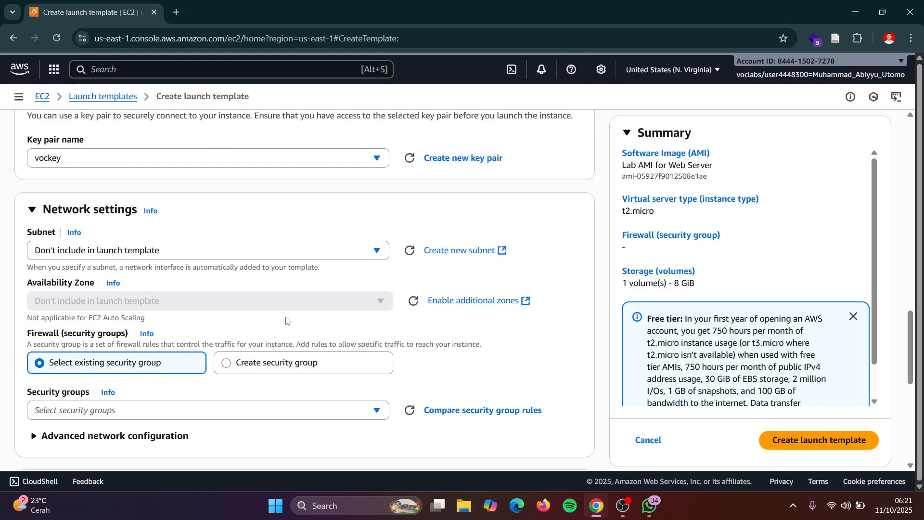
scroll(287, 321, "down", 7)
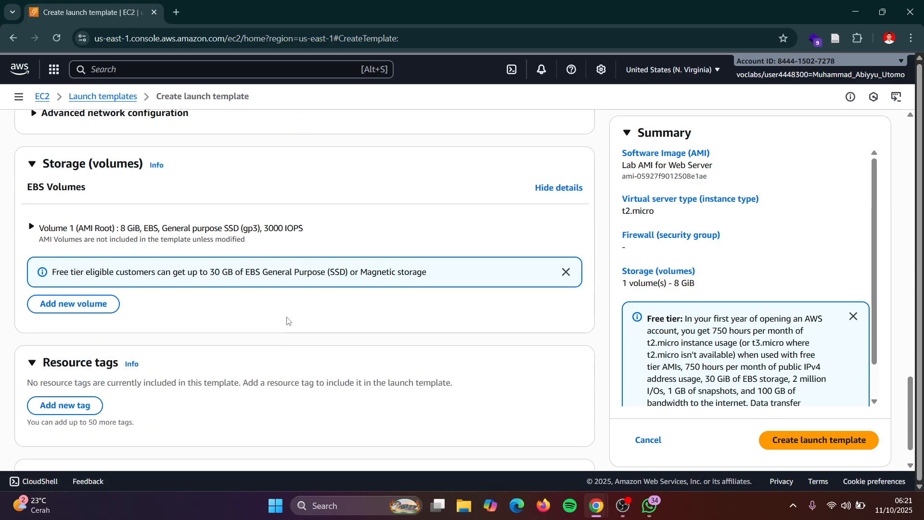
scroll(287, 320, "up", 6)
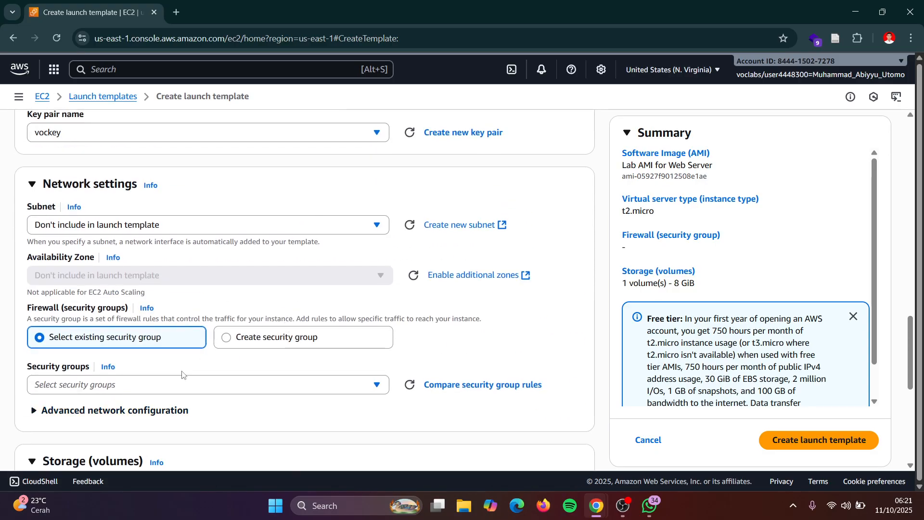
left_click(160, 386)
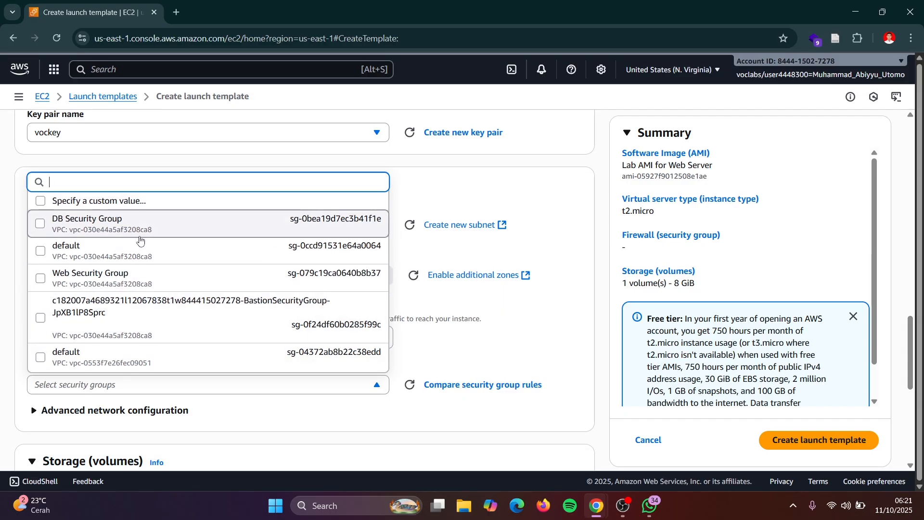
left_click(155, 280)
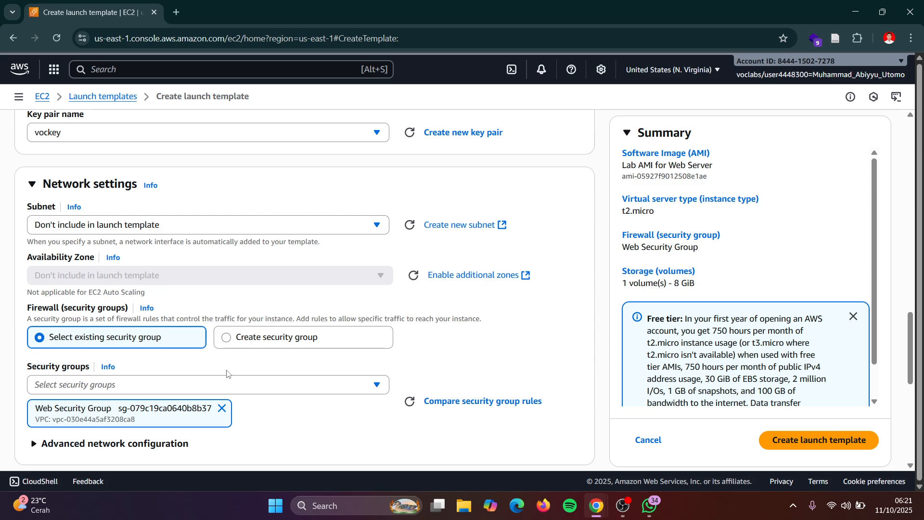
Read the advanced details instruction in lab step 23 and expand the launch template's Advanced details section.
scroll(280, 401, "down", 2)
key("alt+Tab")
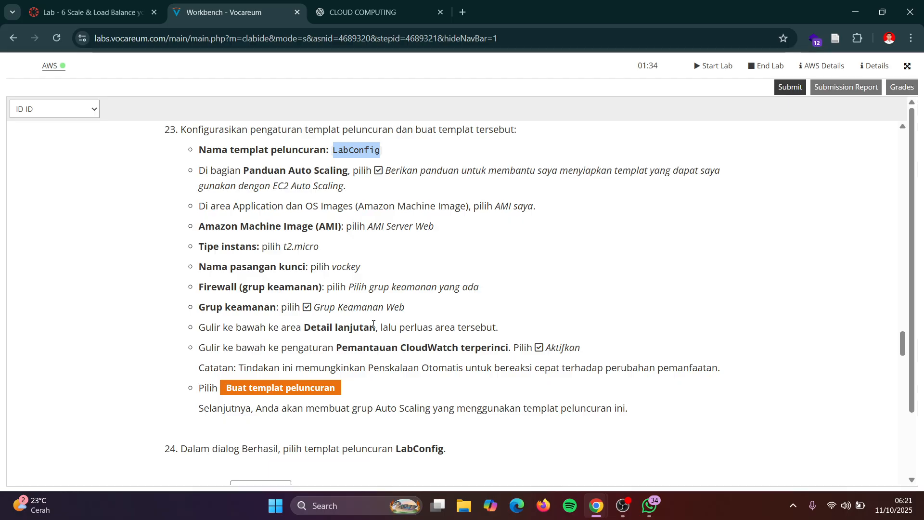
scroll(374, 324, "down", 1)
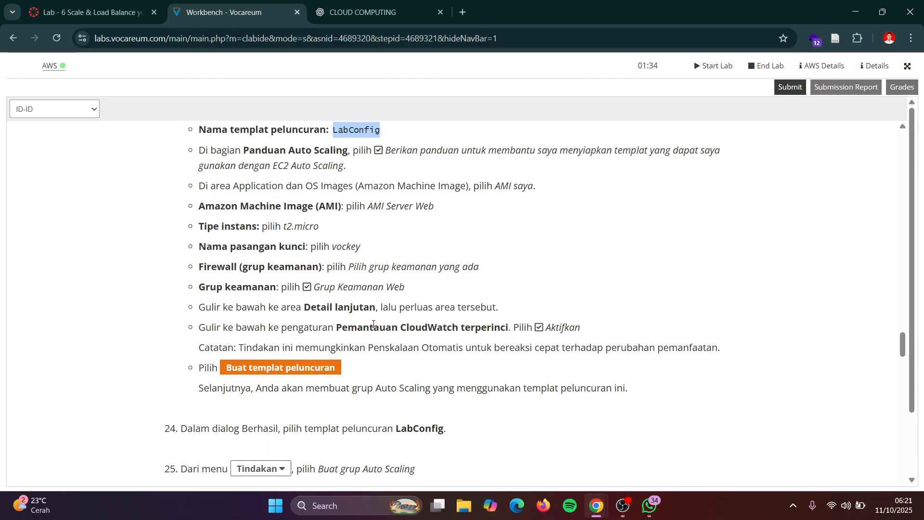
key("alt+Tab")
scroll(374, 325, "down", 4)
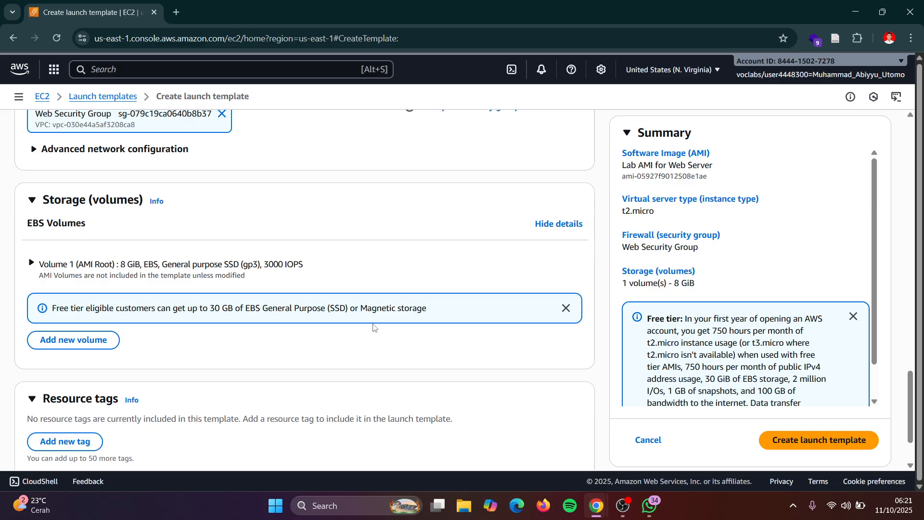
scroll(355, 282, "down", 3)
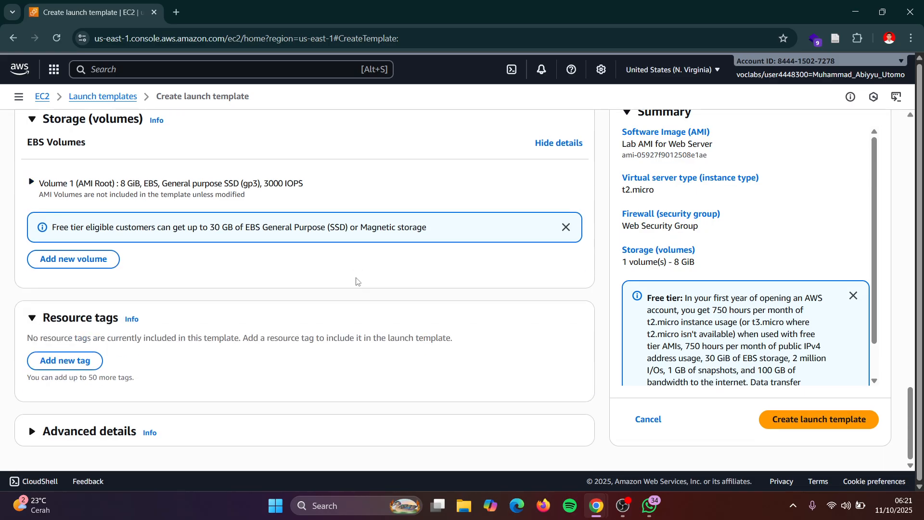
left_click(82, 432)
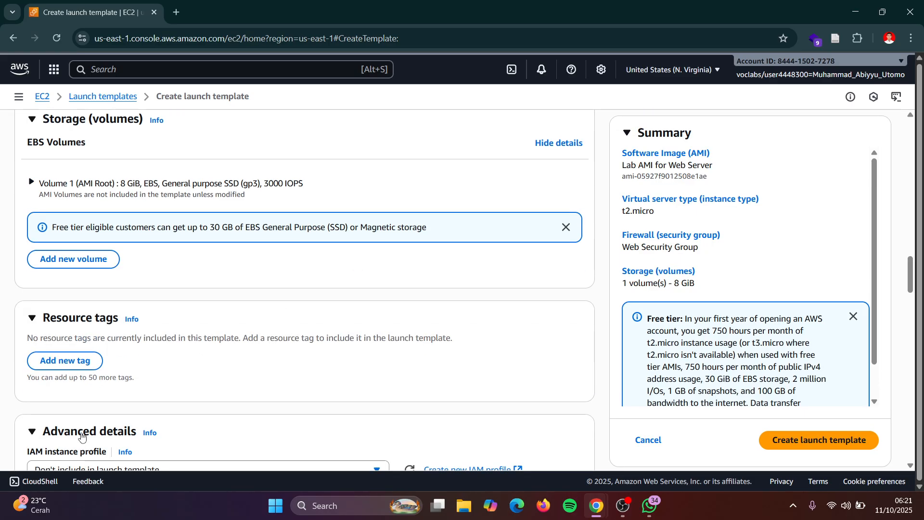
scroll(82, 436, "down", 6)
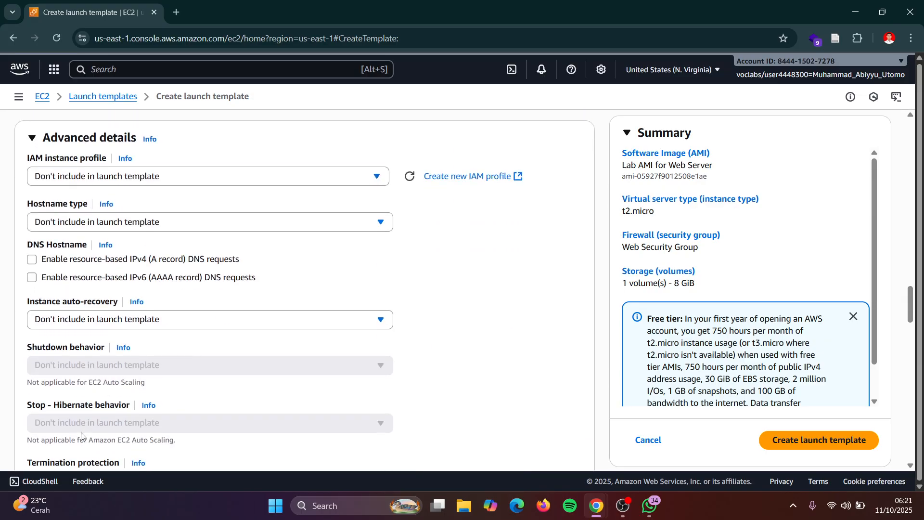
Recheck the CloudWatch instruction in lab step 23 and look through the template's advanced details for the detailed monitoring setting.
key("alt+Tab")
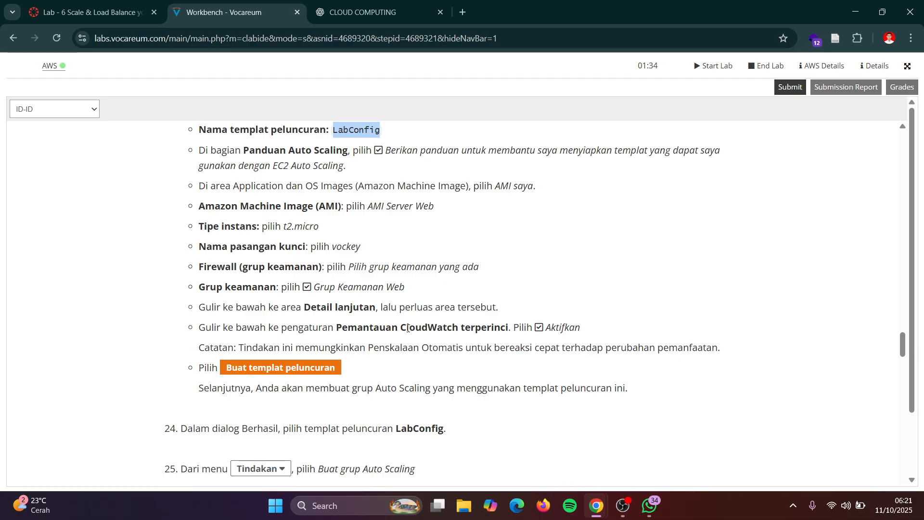
key("alt+Tab")
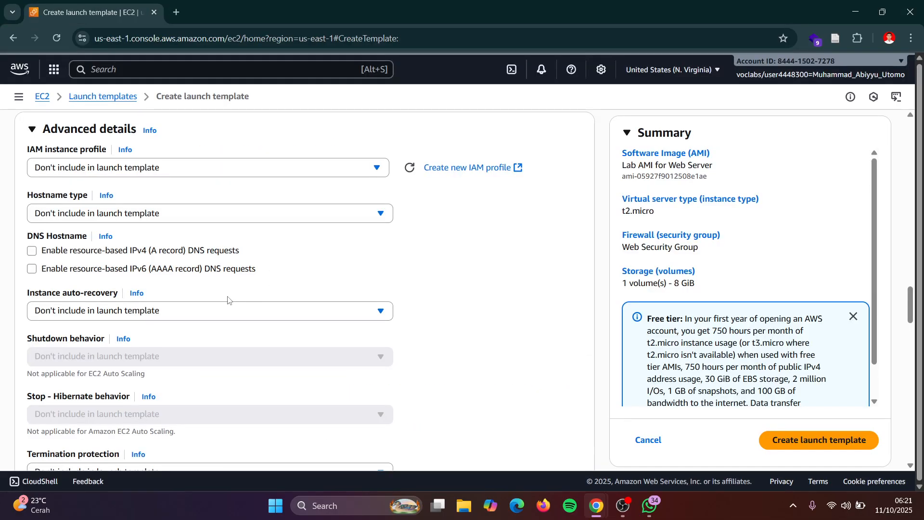
scroll(228, 300, "down", 4)
scroll(228, 300, "down", 12)
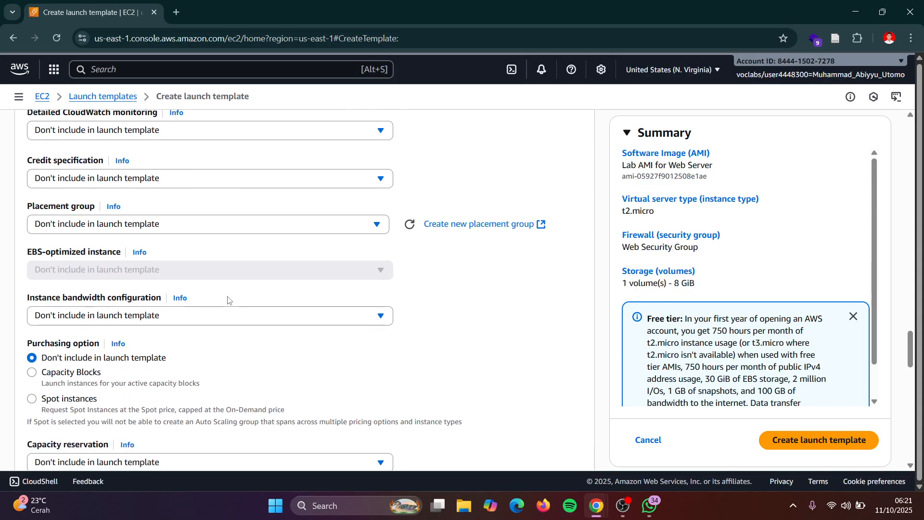
scroll(228, 300, "down", 12)
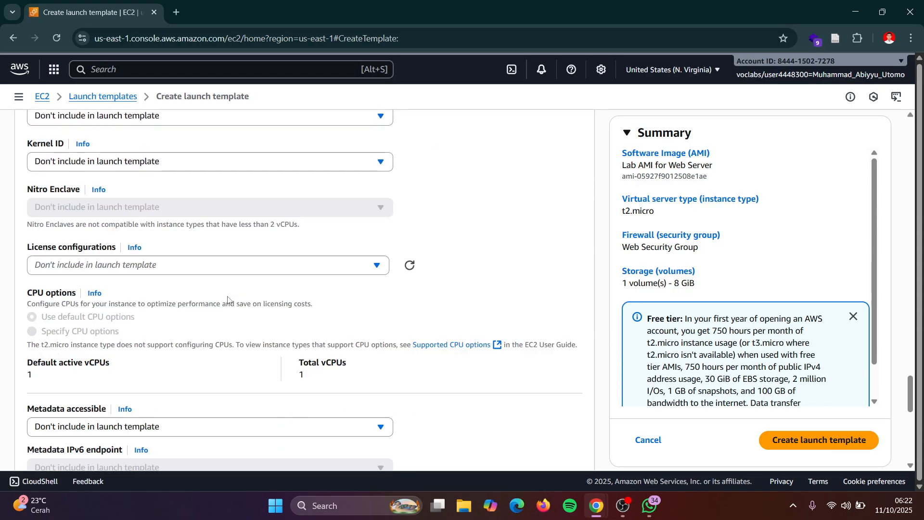
scroll(228, 300, "down", 3)
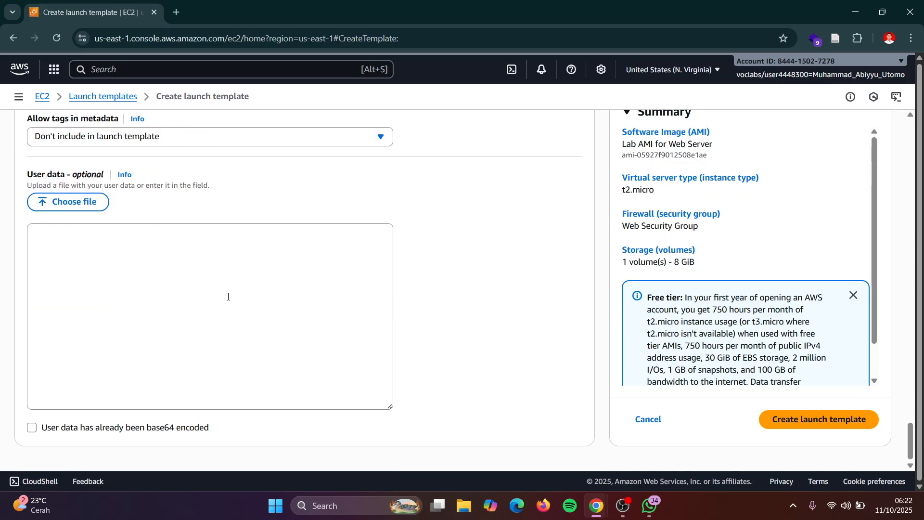
scroll(229, 296, "up", 3)
scroll(229, 300, "up", 2)
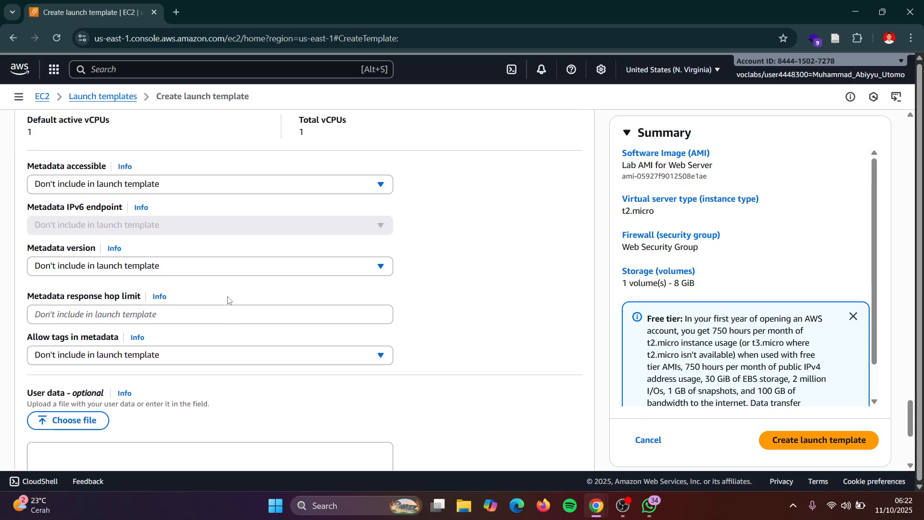
scroll(228, 300, "up", 3)
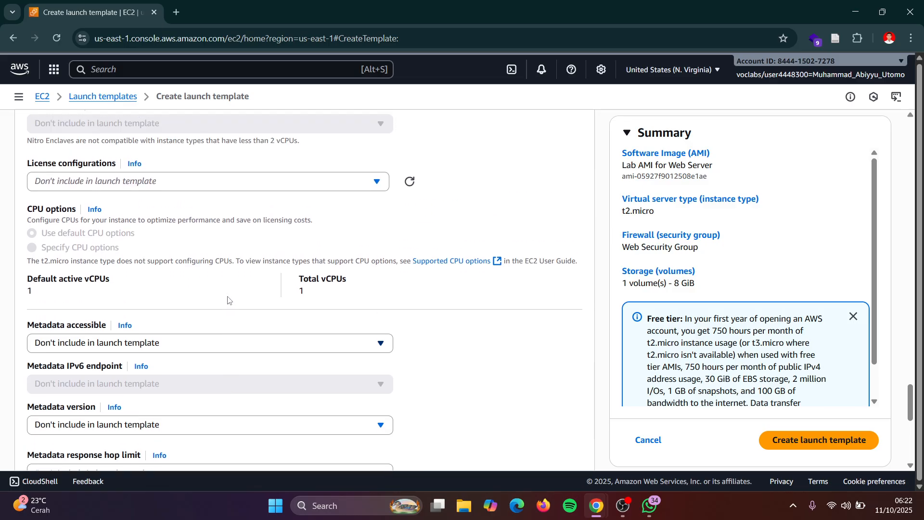
scroll(228, 300, "up", 5)
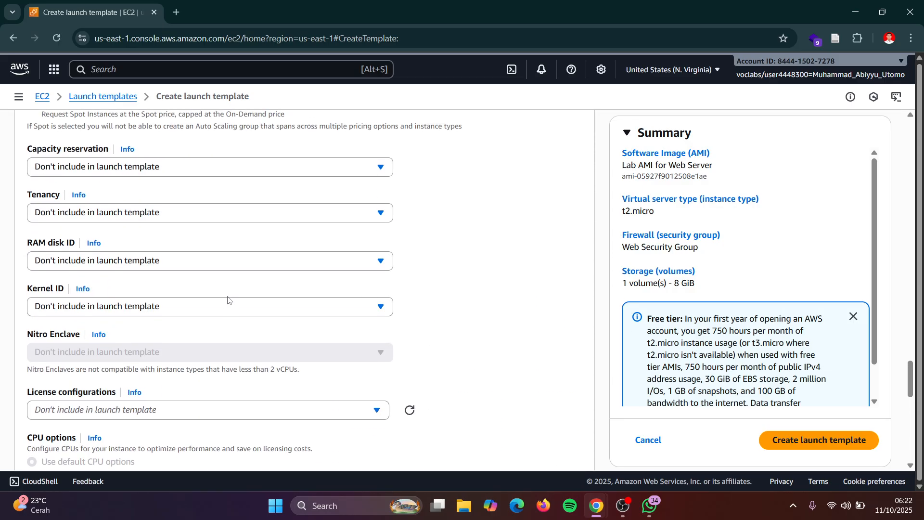
scroll(229, 300, "up", 2)
scroll(228, 300, "up", 5)
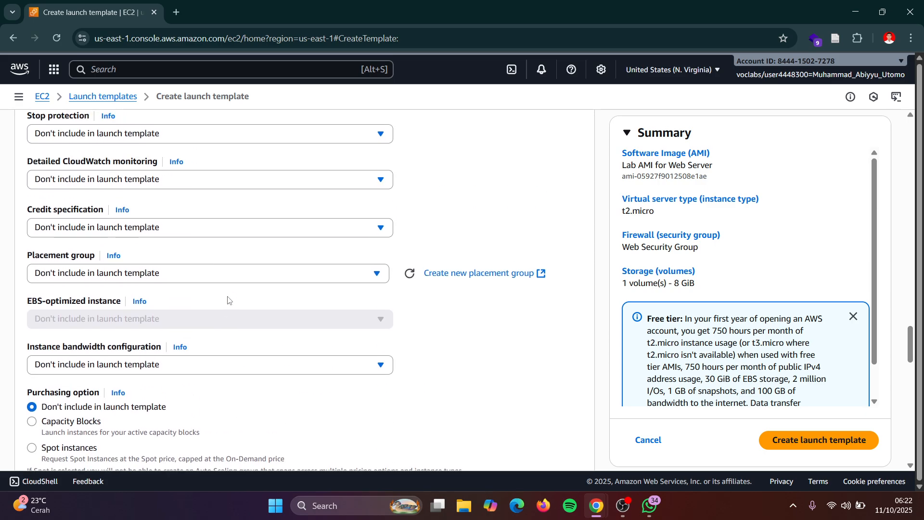
scroll(228, 300, "up", 4)
scroll(228, 300, "up", 3)
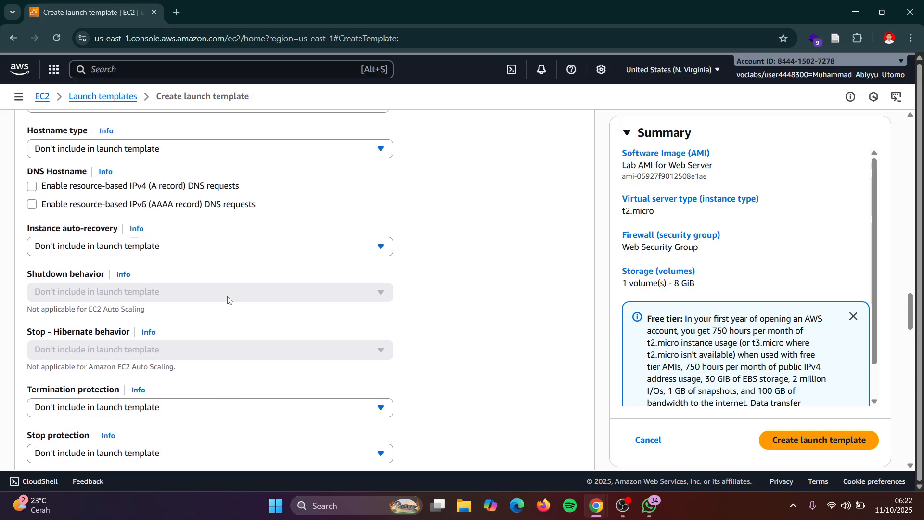
scroll(228, 300, "up", 3)
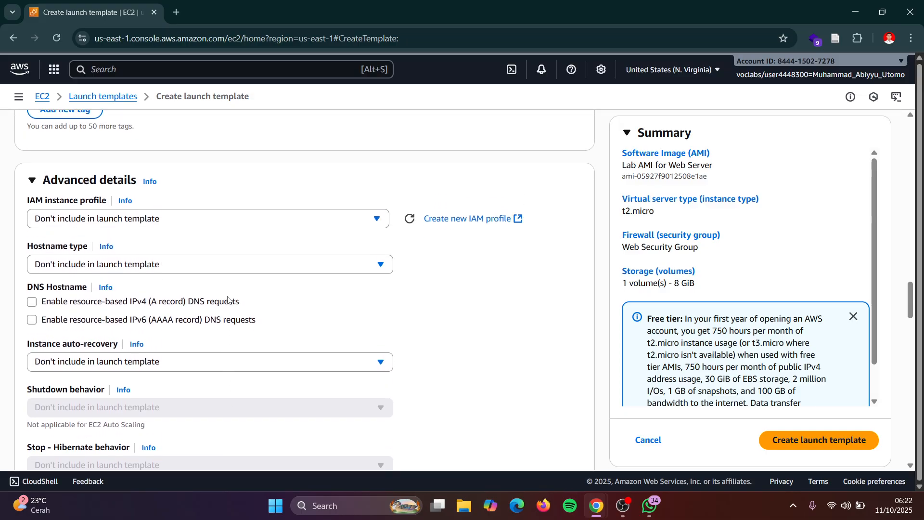
scroll(228, 300, "up", 3)
scroll(229, 300, "up", 3)
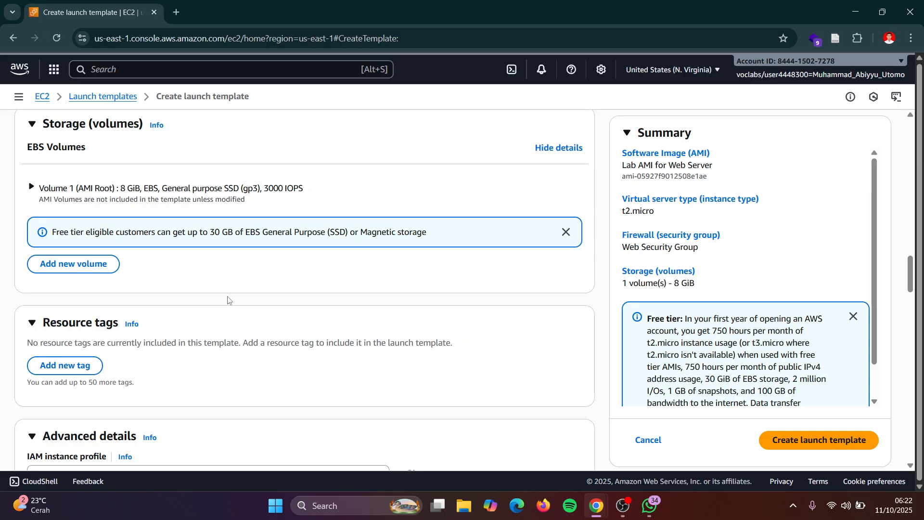
scroll(228, 300, "up", 3)
scroll(229, 300, "up", 1)
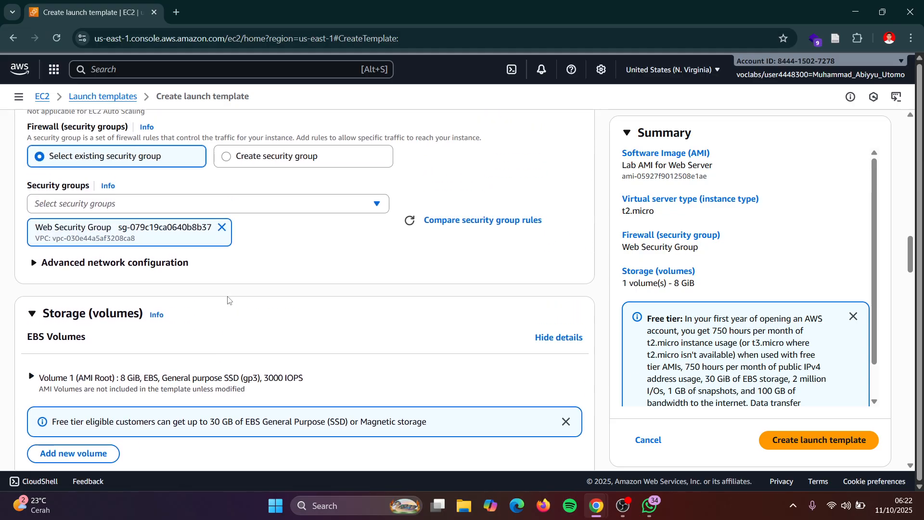
scroll(228, 300, "up", 1)
Reread lab step 23 and examine the template's advanced network configuration and its IAM instance profile choices.
scroll(228, 300, "down", 2)
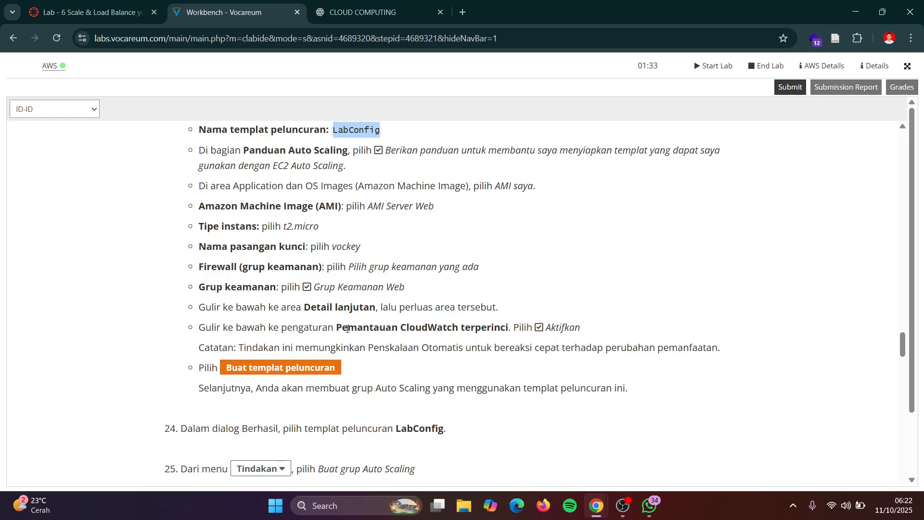
key("alt+Tab")
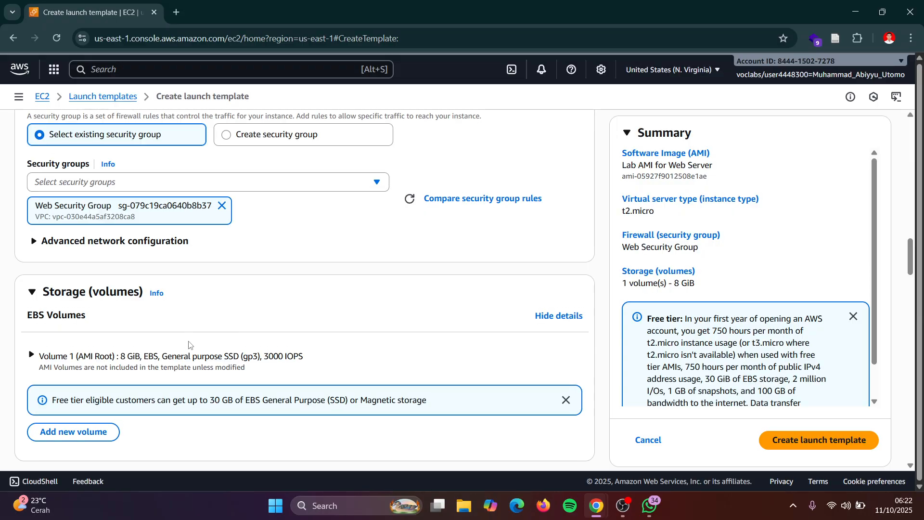
scroll(189, 345, "down", 1)
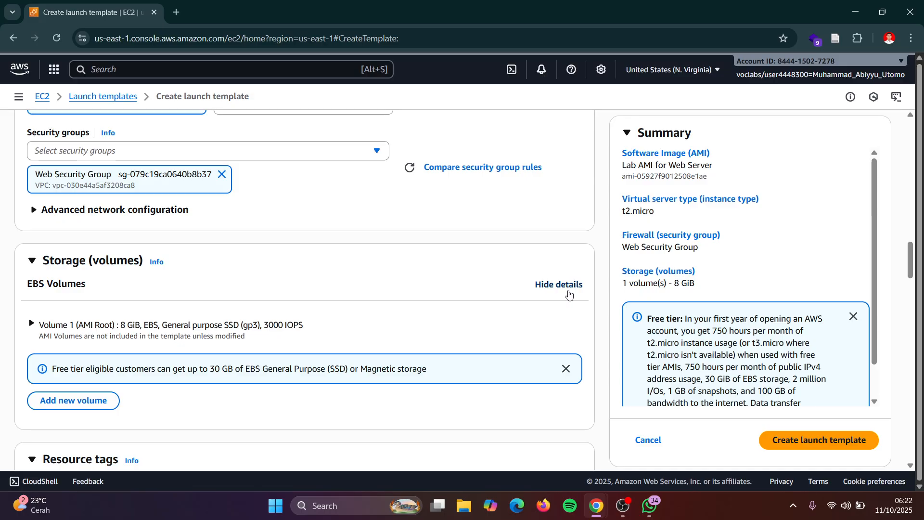
scroll(144, 271, "up", 2)
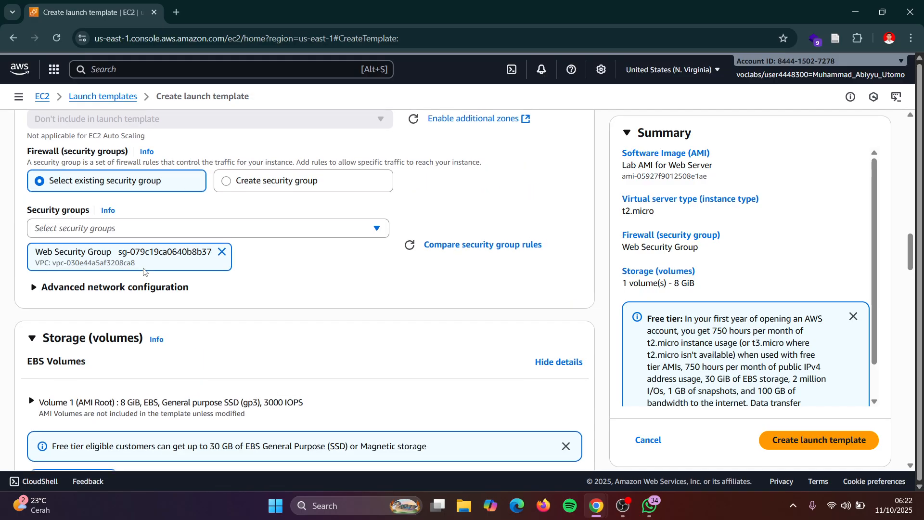
left_click(135, 298)
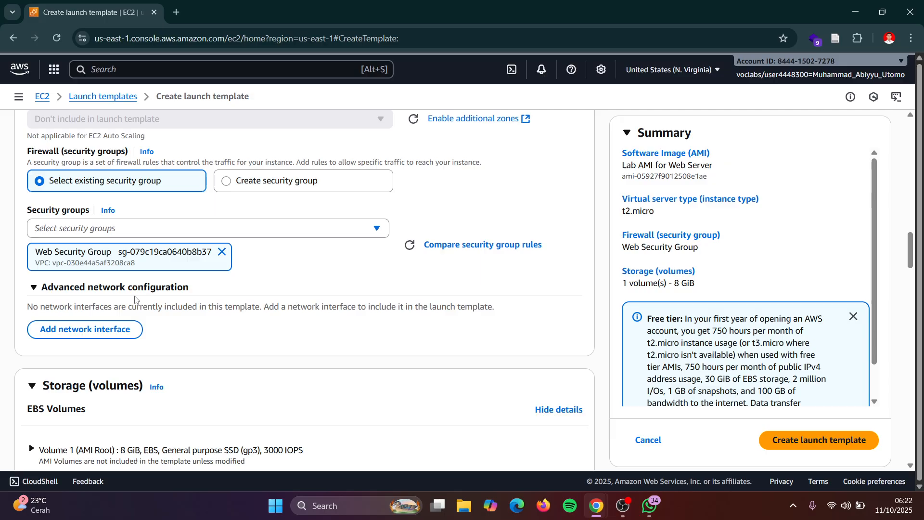
scroll(135, 300, "down", 7)
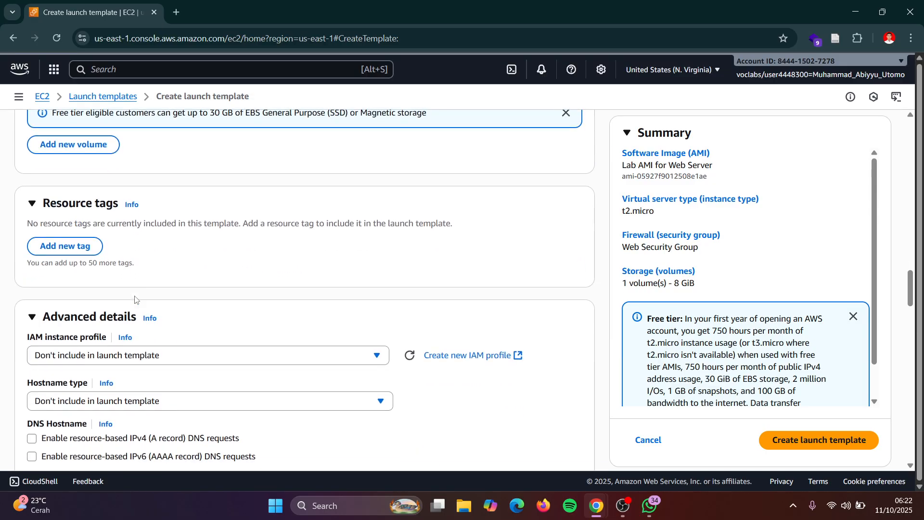
left_click(187, 357)
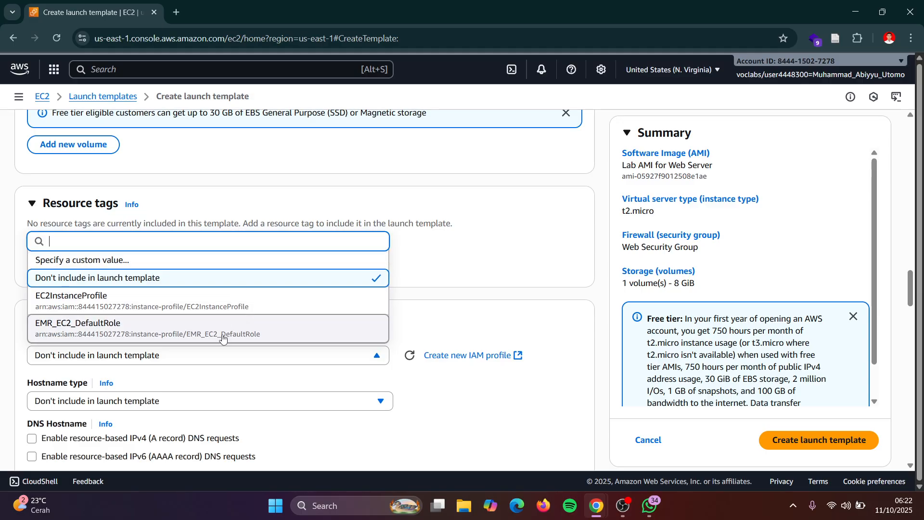
left_click(479, 223)
Set Detailed CloudWatch monitoring to Enable in the template's advanced details.
scroll(479, 223, "down", 3)
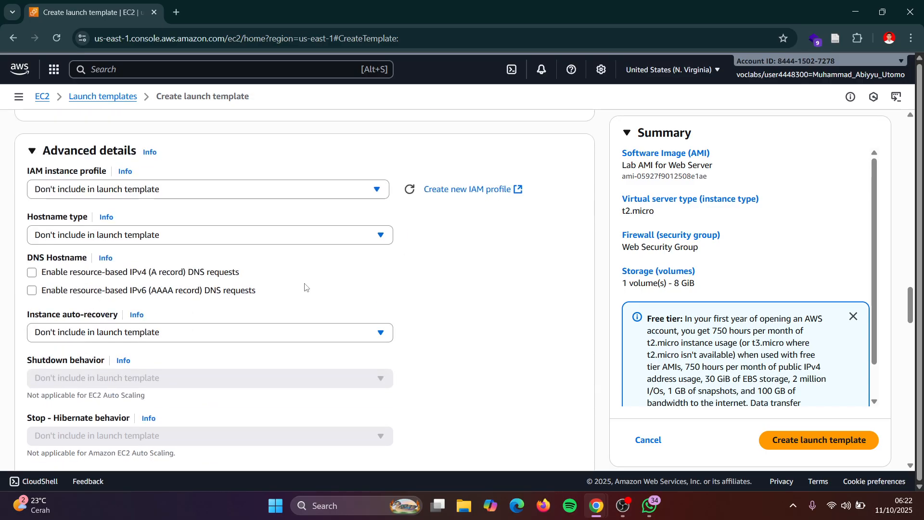
scroll(238, 314, "down", 2)
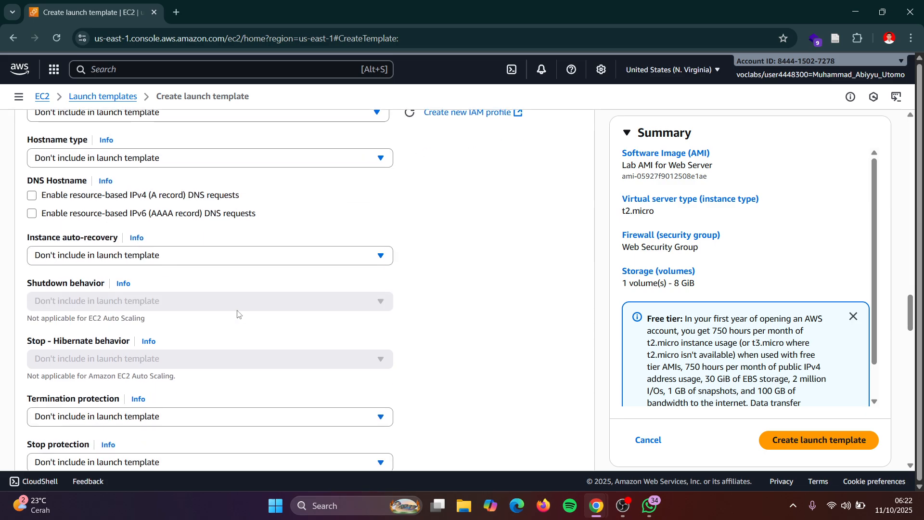
scroll(237, 314, "down", 3)
scroll(237, 314, "down", 1)
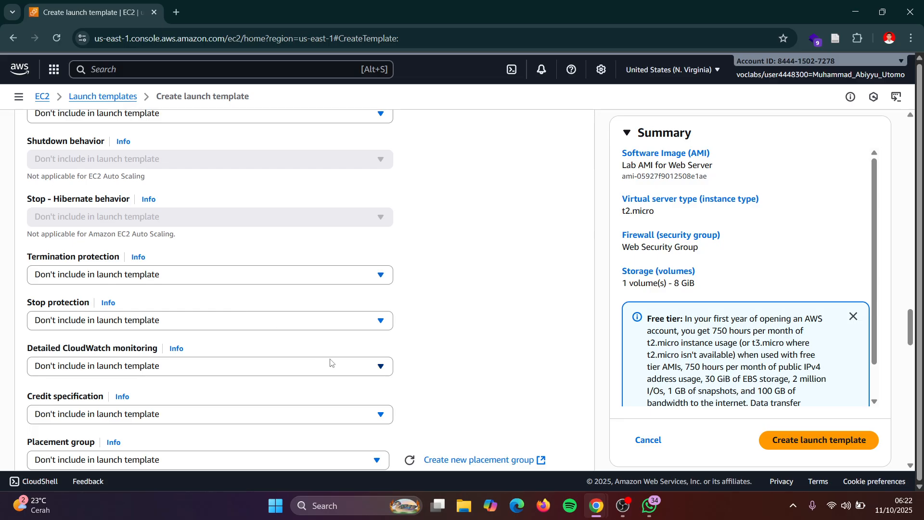
left_click(332, 365)
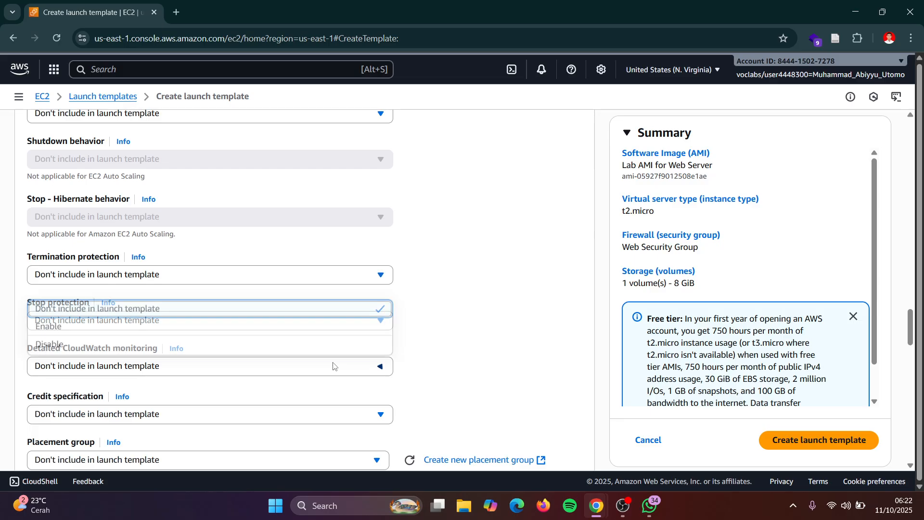
left_click(233, 327)
Check lab step 23 against the template and review the advanced settings that follow the CloudWatch monitoring option.
key("alt+Tab")
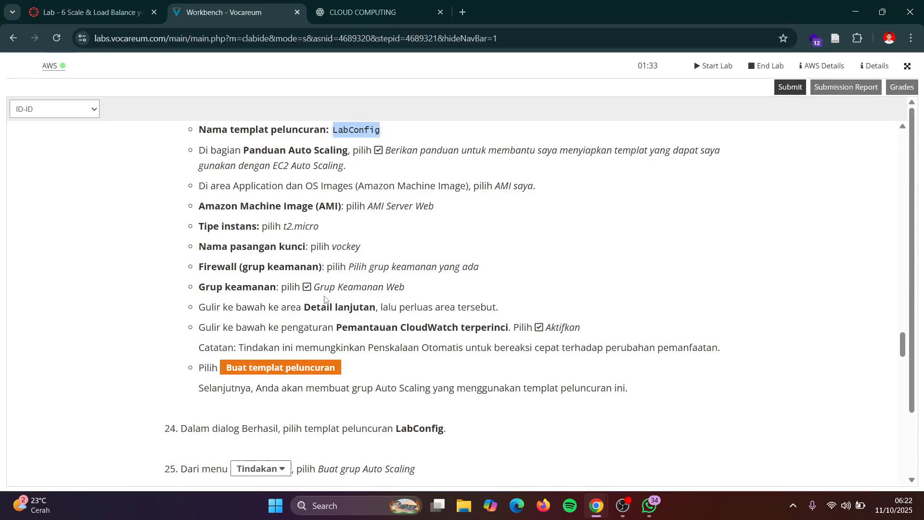
key("alt+Tab")
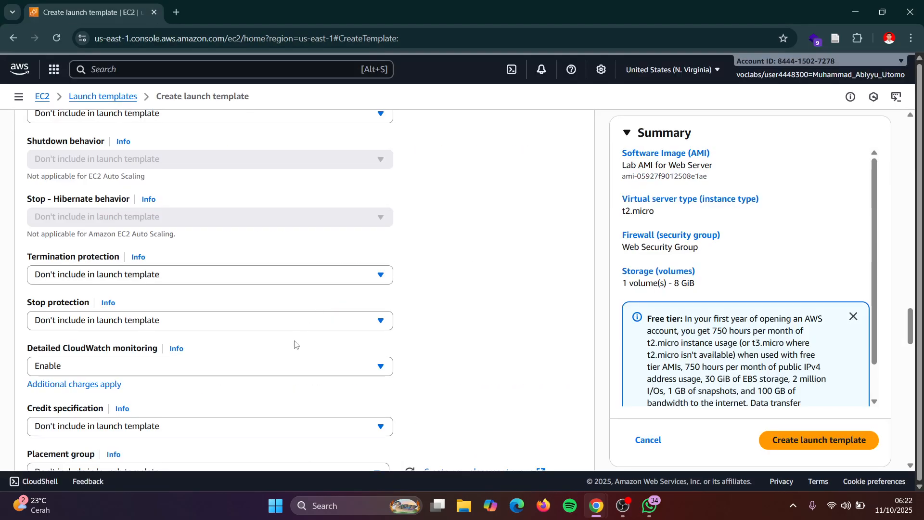
scroll(295, 344, "down", 2)
scroll(295, 343, "down", 5)
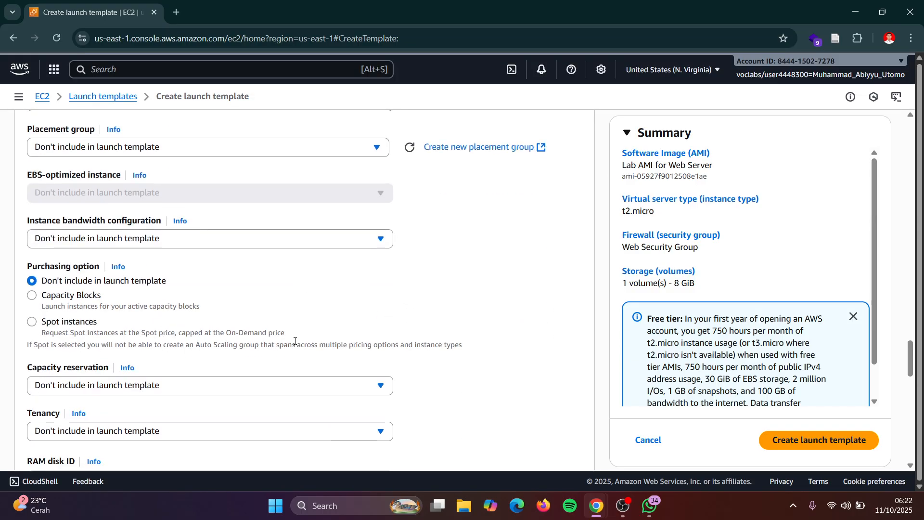
scroll(295, 343, "down", 8)
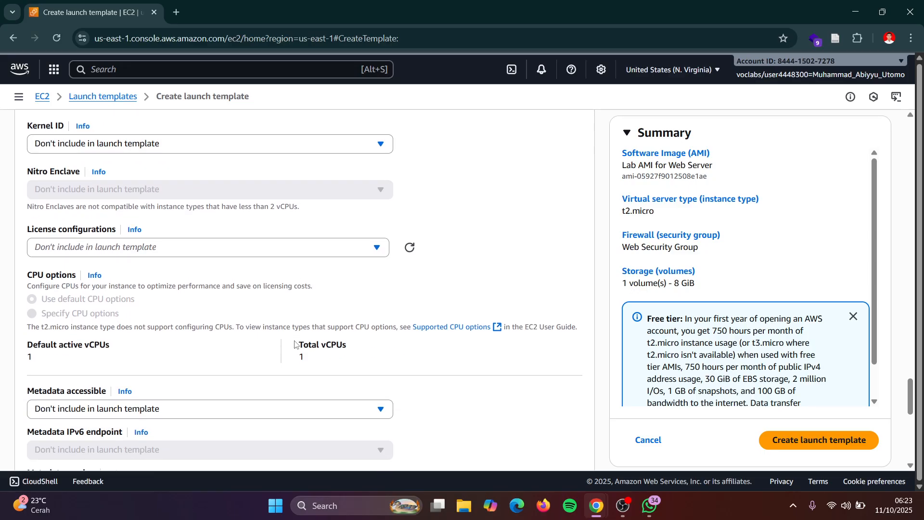
scroll(295, 344, "down", 9)
key("alt+Tab")
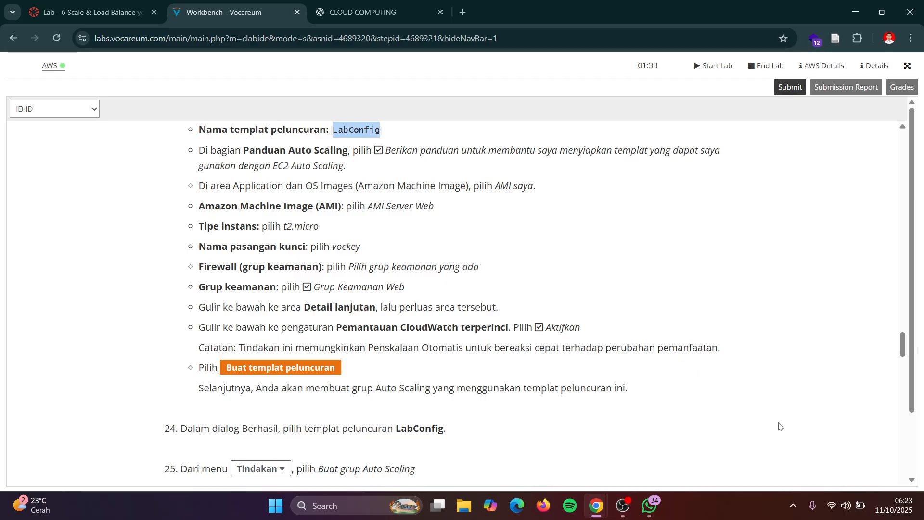
Create the LabConfig launch template from the finished configuration and read the lab instructions from step 24 onward.
key("alt+Tab")
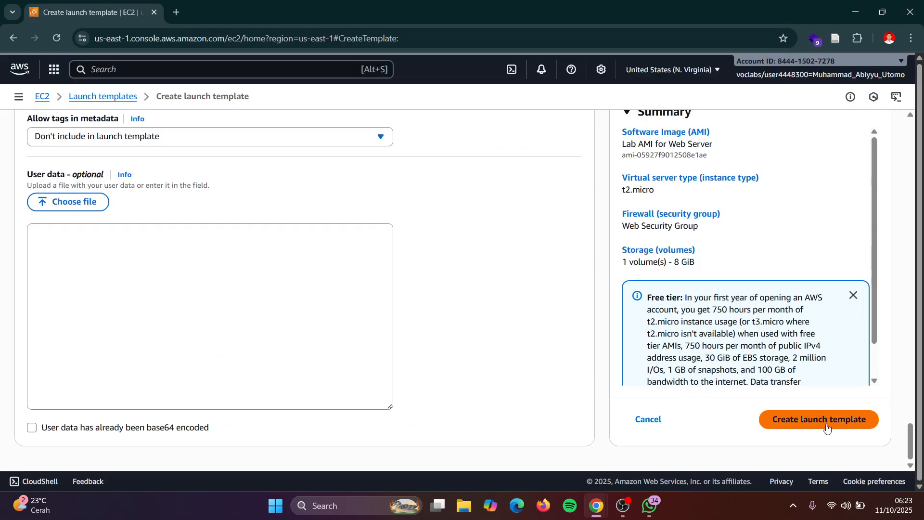
left_click(827, 428)
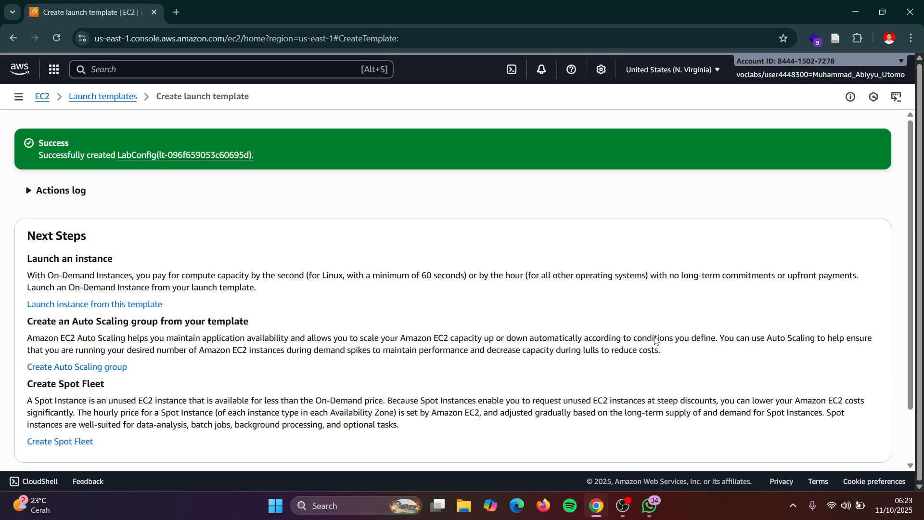
key("alt+Tab")
scroll(516, 315, "down", 2)
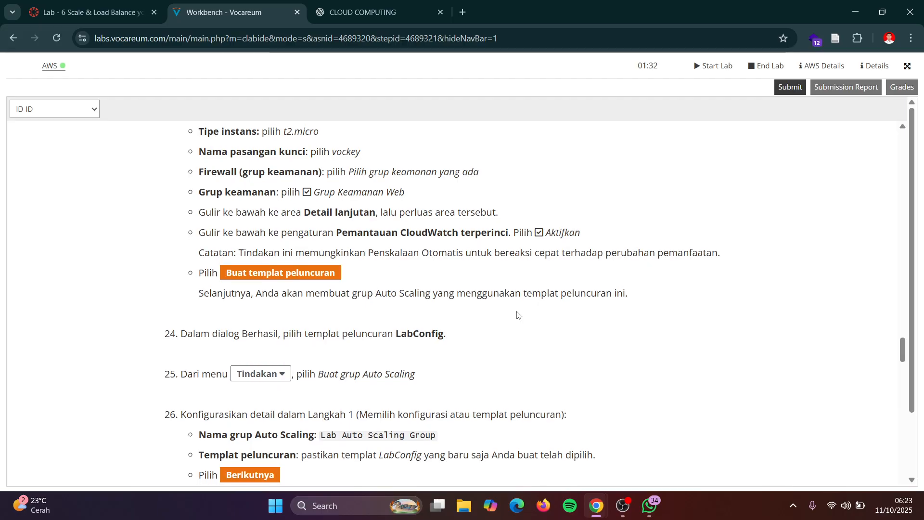
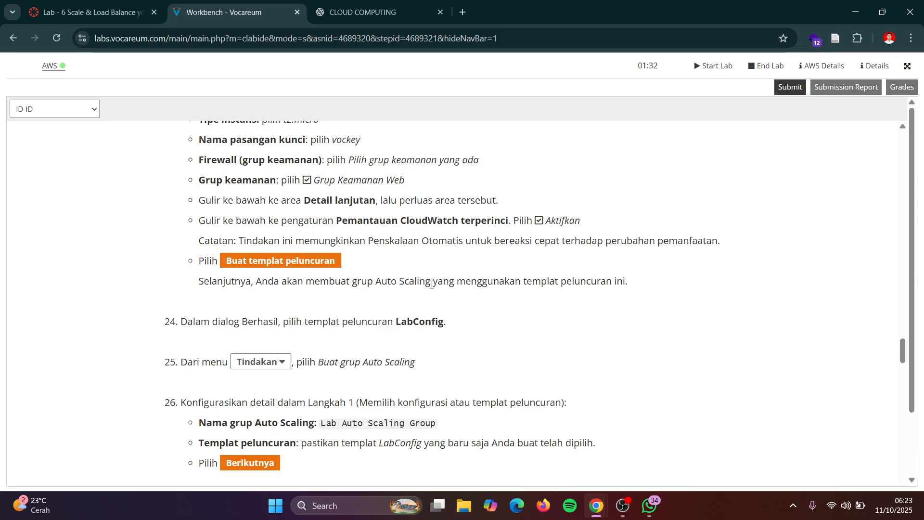
Open the list of launch templates, select LabConfig, and return to the lab instructions for step 25.
key("alt+Tab")
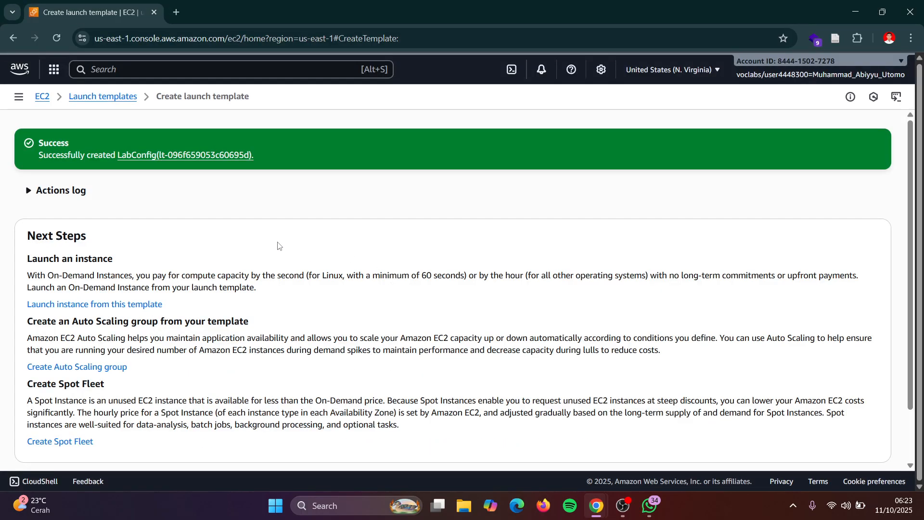
scroll(278, 246, "down", 2)
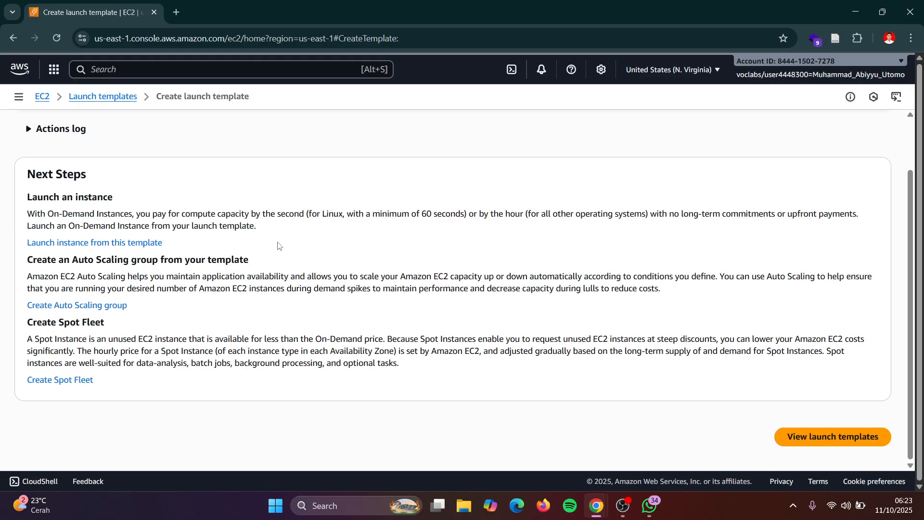
left_click(847, 442)
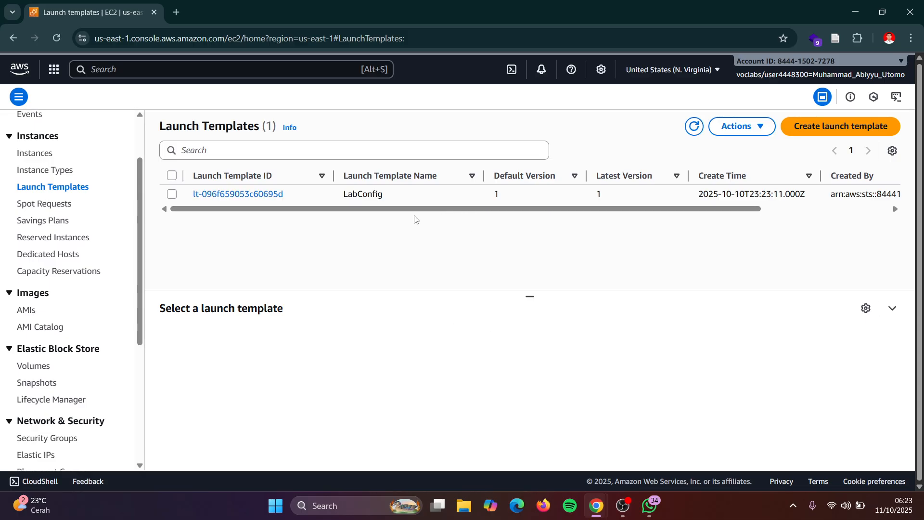
left_click(172, 194)
key("alt+Tab")
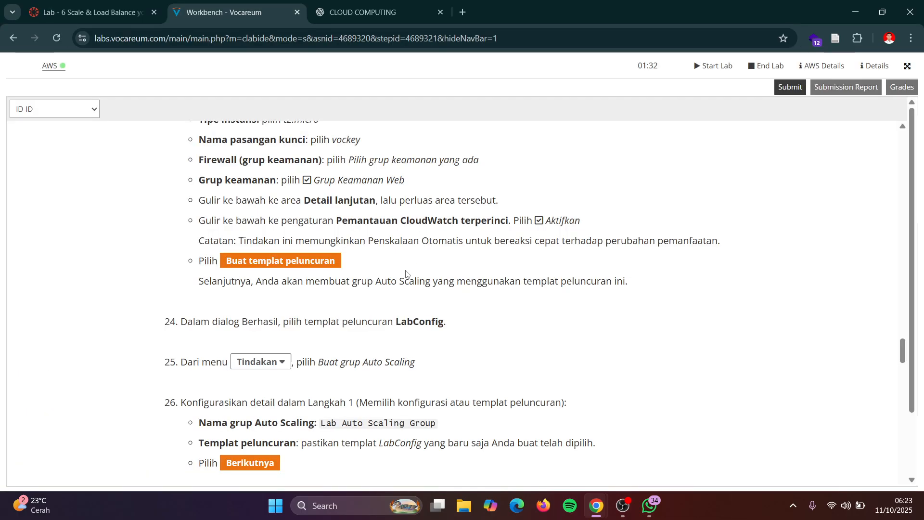
Following the lab instructions, start creating an Auto Scaling group from the LabConfig launch template in the AWS console.
scroll(406, 308, "down", 1)
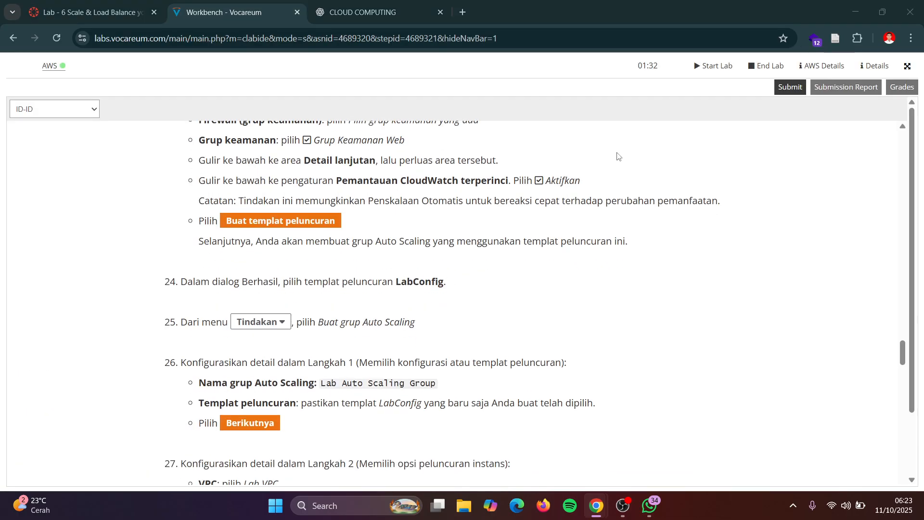
key("alt+Tab")
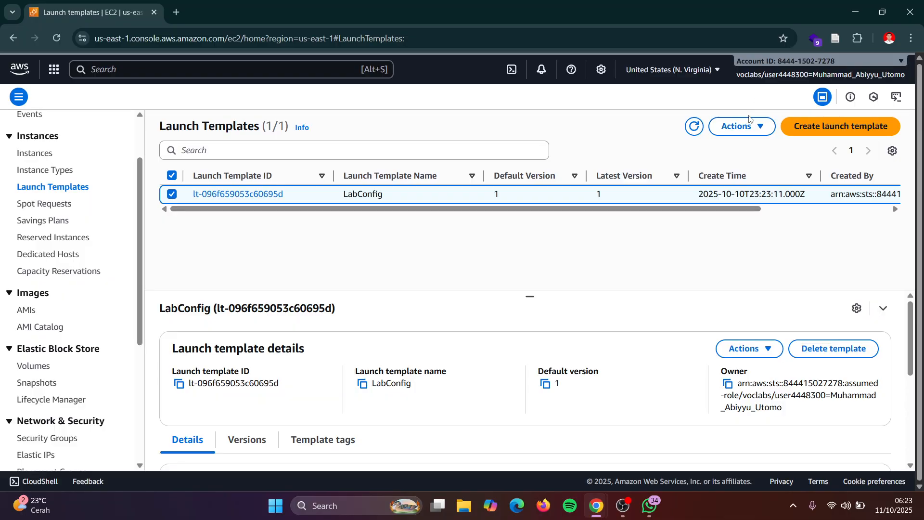
left_click(747, 129)
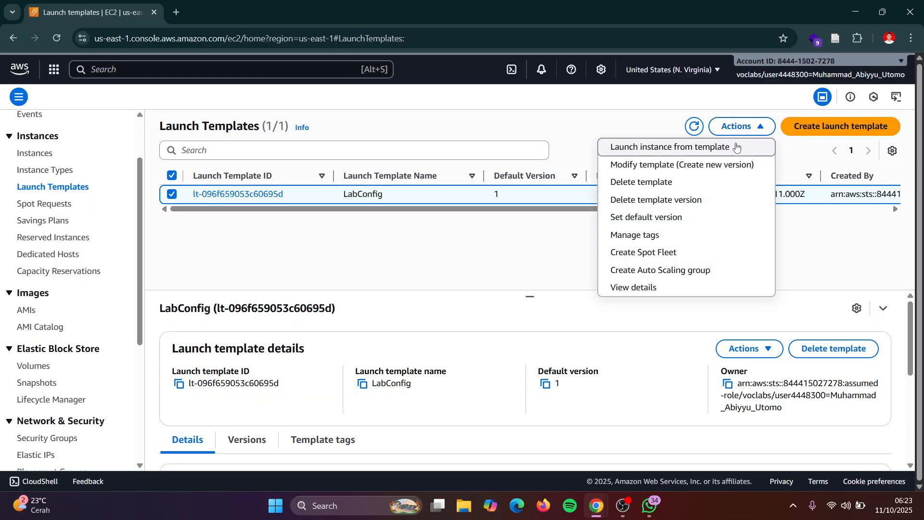
key("alt+Tab")
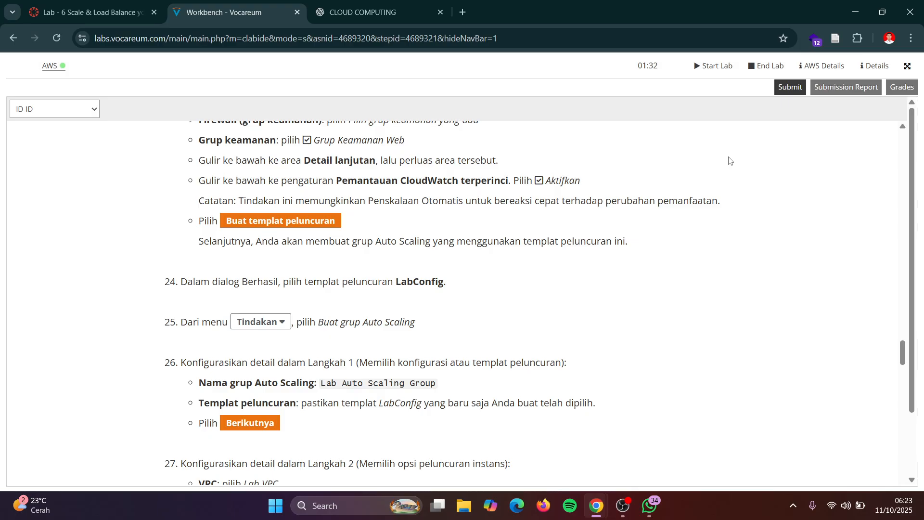
key("alt+Tab")
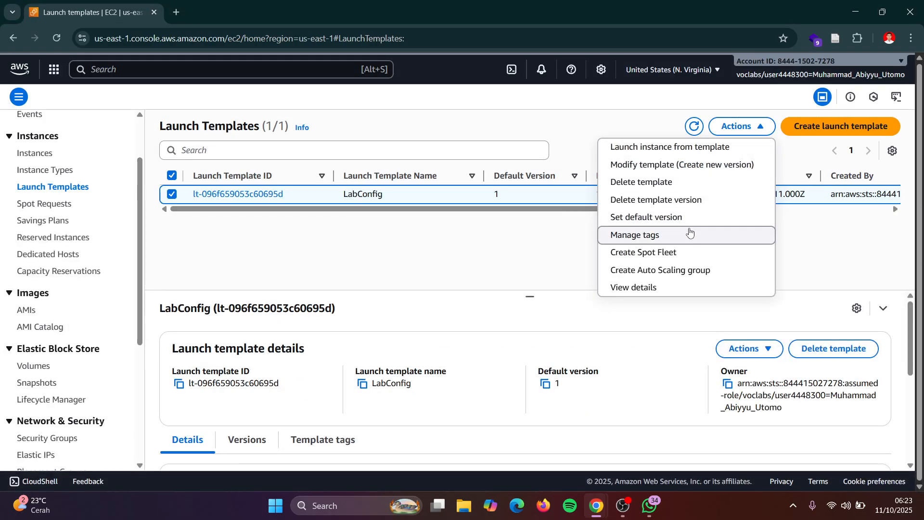
left_click(688, 271)
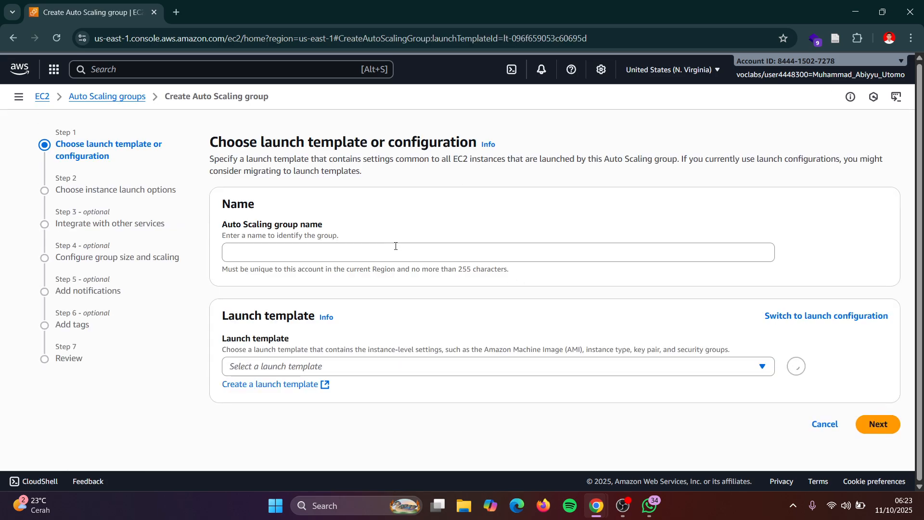
Copy the group name from the lab instructions and name the Auto Scaling group "Lab Auto Scaling Group" in the AWS console.
key("alt+Tab")
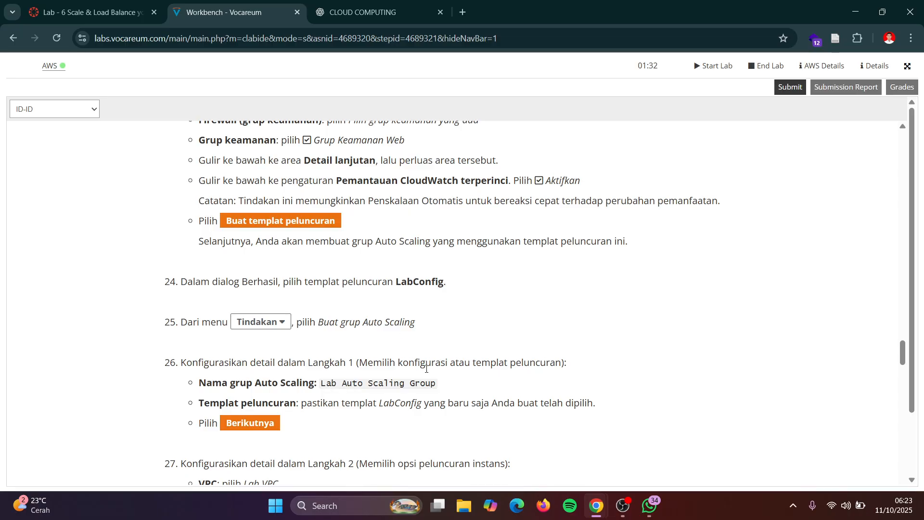
scroll(426, 369, "down", 2)
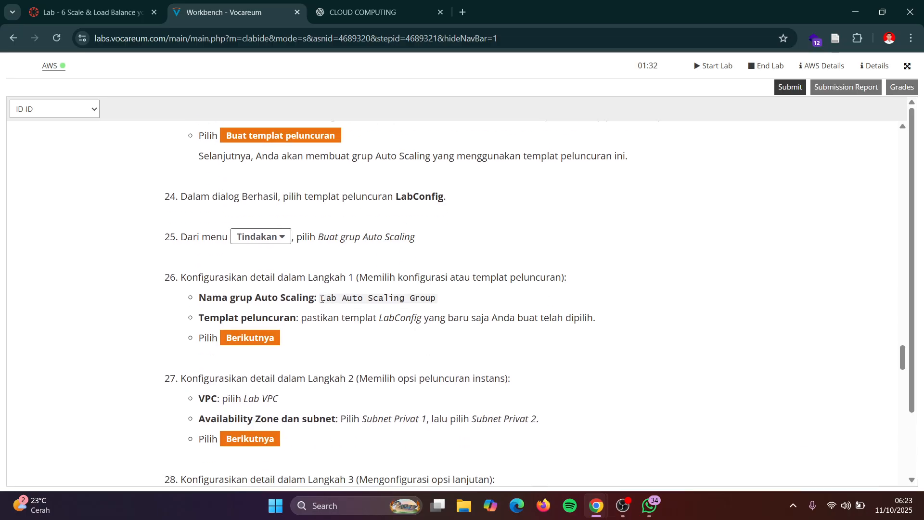
left_click_drag(323, 299, 454, 299)
key("ctrl+c")
key("alt+Tab")
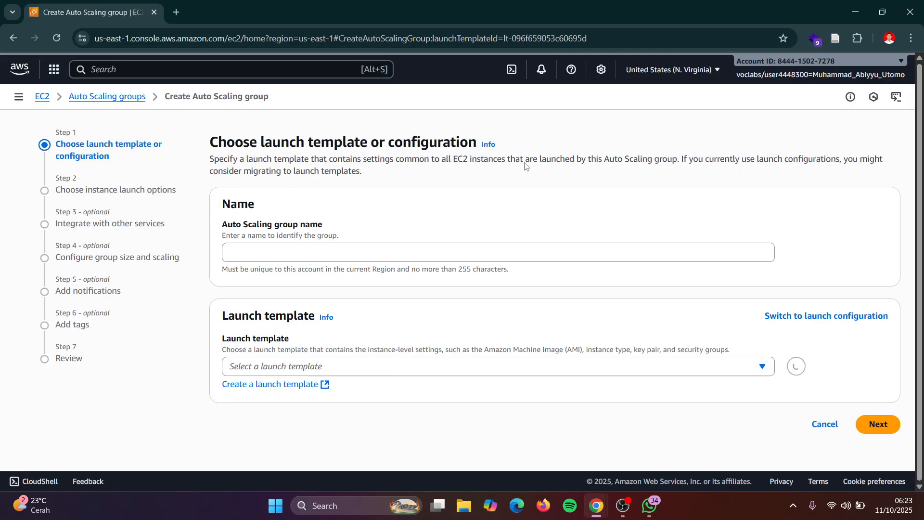
left_click(347, 259)
key("ctrl+v")
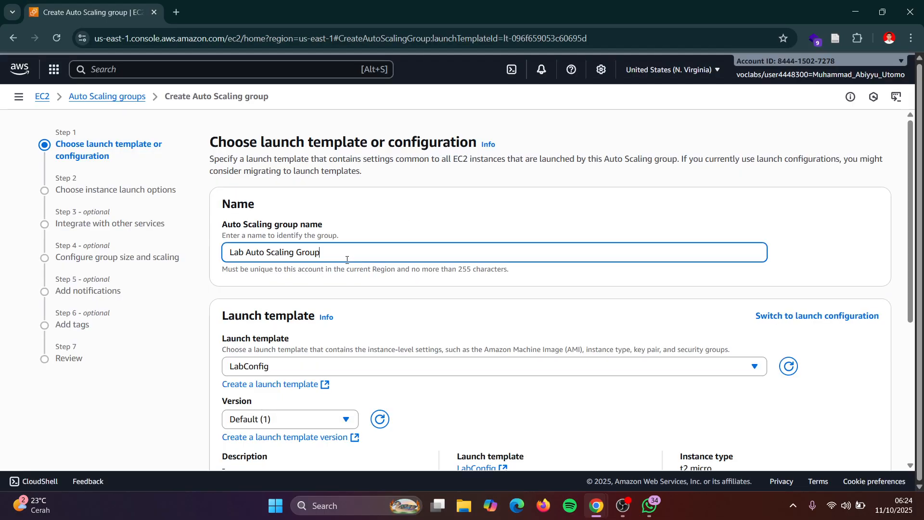
Check the launch template details against the lab instructions and continue to the instance launch options.
scroll(355, 262, "down", 2)
key("alt+Tab")
scroll(371, 309, "down", 1)
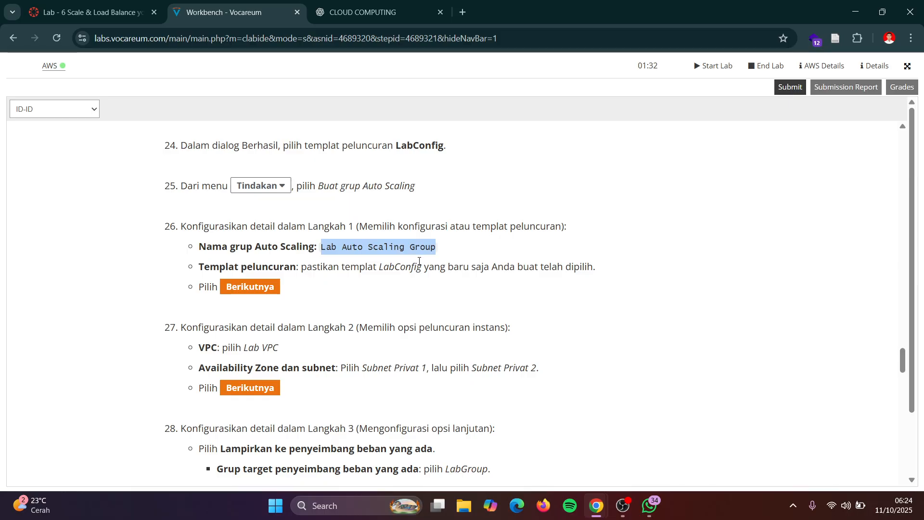
key("alt+Tab")
scroll(455, 277, "down", 3)
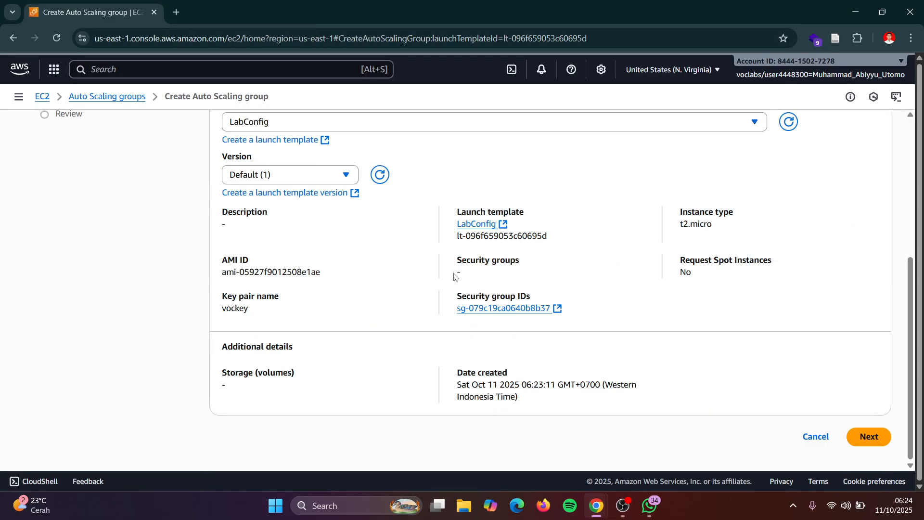
left_click(871, 442)
Look up the network settings in the lab instructions and set the Auto Scaling group's VPC to Lab VPC.
key("alt+Tab")
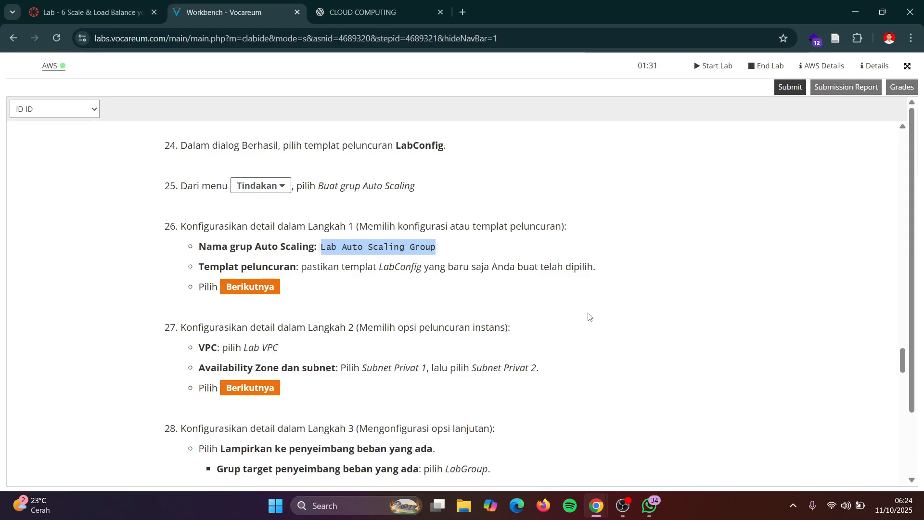
scroll(590, 316, "down", 1)
key("alt+Tab")
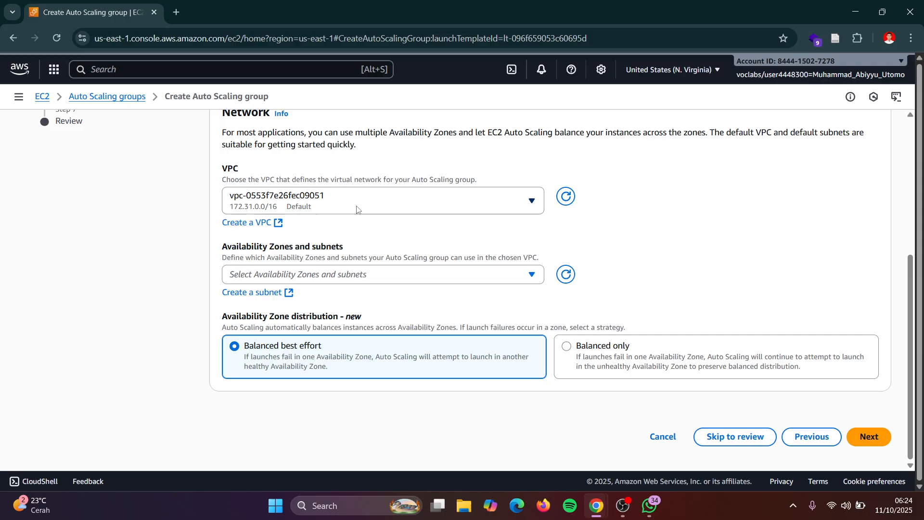
left_click(361, 208)
left_click(360, 255)
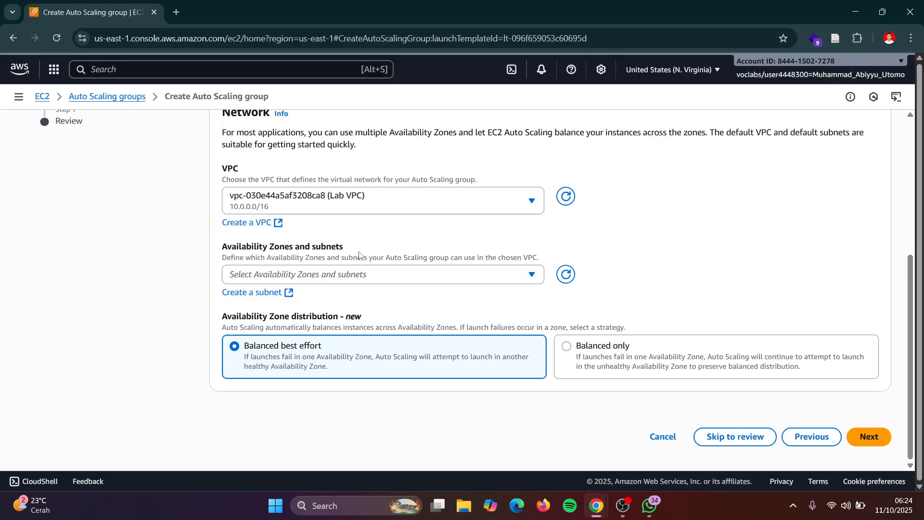
Add Private Subnet 1 and Private Subnet 2 as the group's Availability Zones and subnets, as the lab instructions specify.
key("alt+Tab")
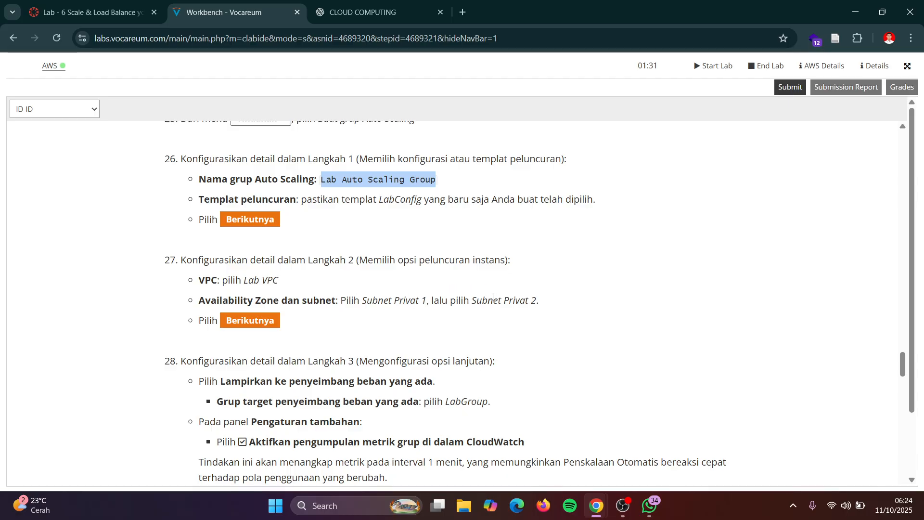
key("alt+Tab")
left_click(394, 272)
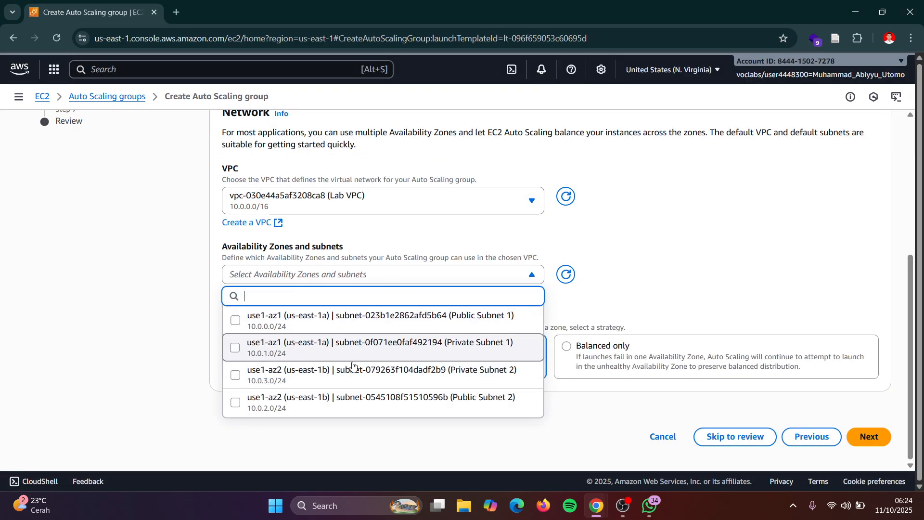
left_click(320, 352)
left_click(345, 369)
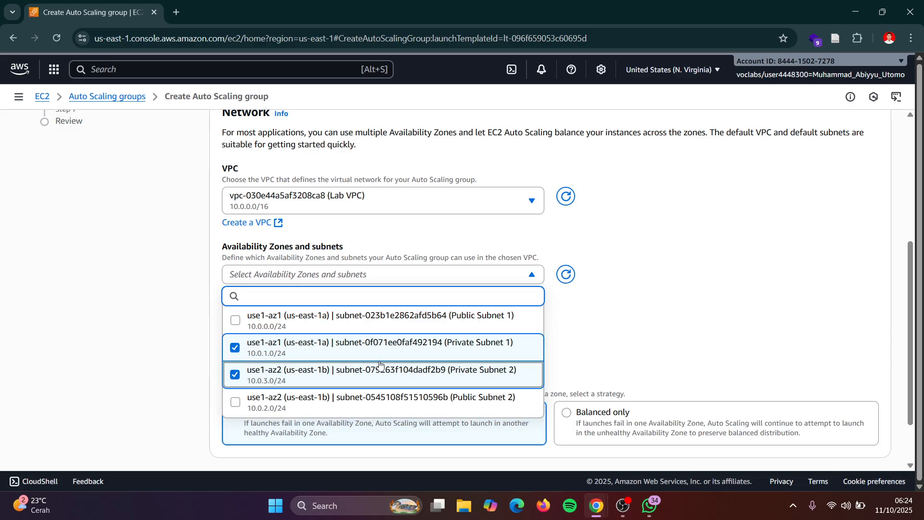
left_click(609, 344)
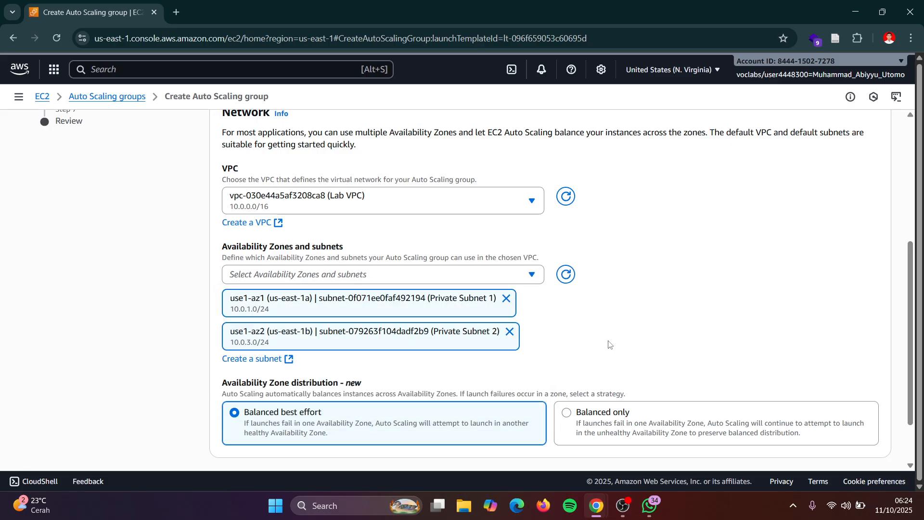
Check the network settings against the lab instructions and continue to integrating with other services.
scroll(609, 345, "down", 2)
key("alt+Tab")
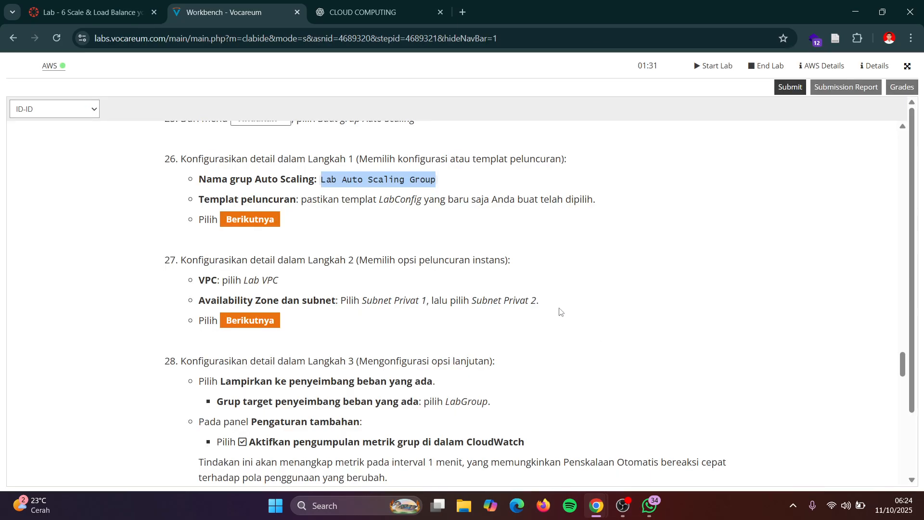
scroll(393, 333, "down", 3)
key("alt+Tab")
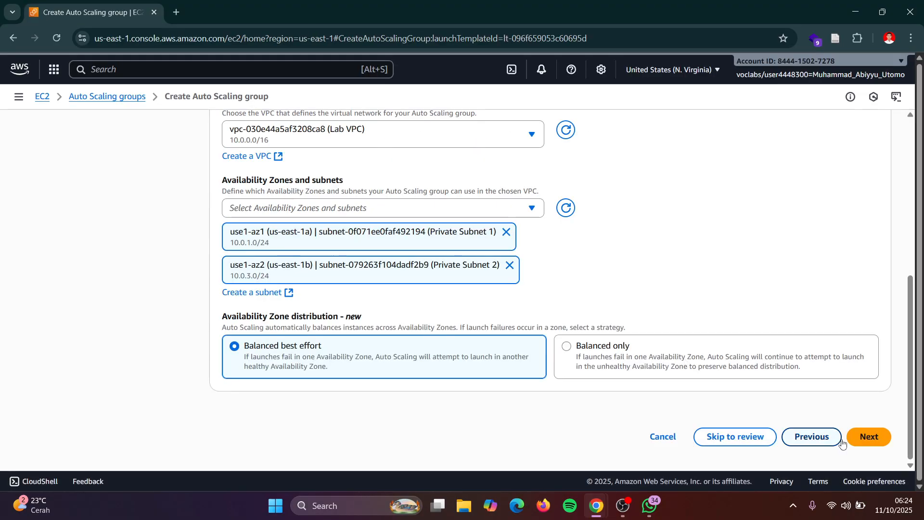
left_click(868, 442)
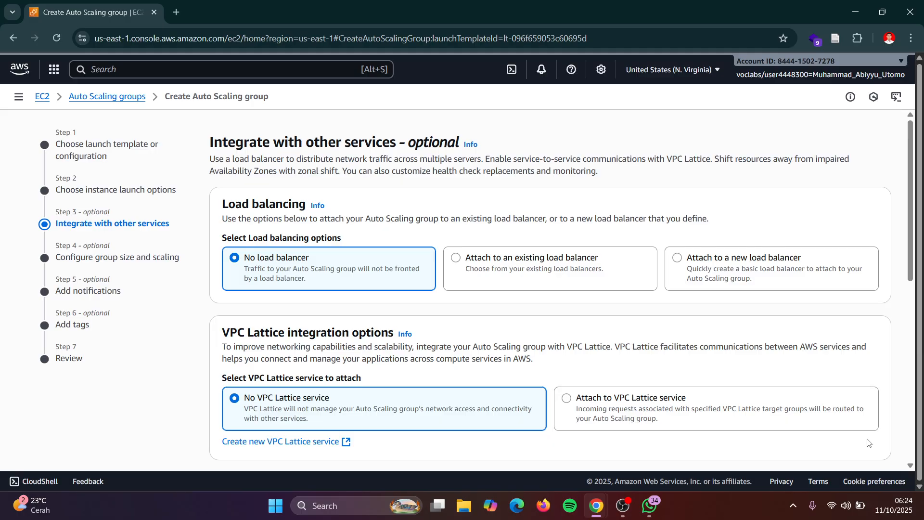
Compare the load balancing options in the AWS console with step 28 of the lab instructions.
key("alt+Tab")
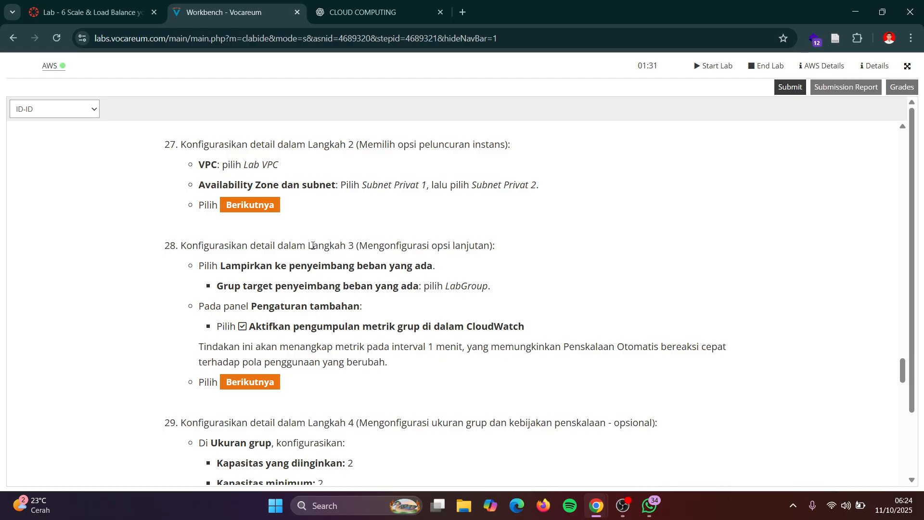
key("alt+Tab")
key("alt+Tab")
key("alt+Tab")
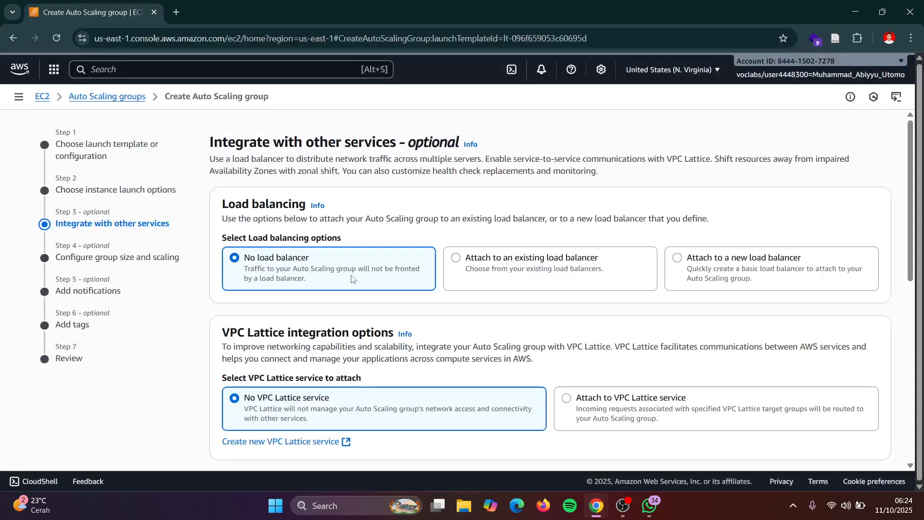
key("alt+Tab")
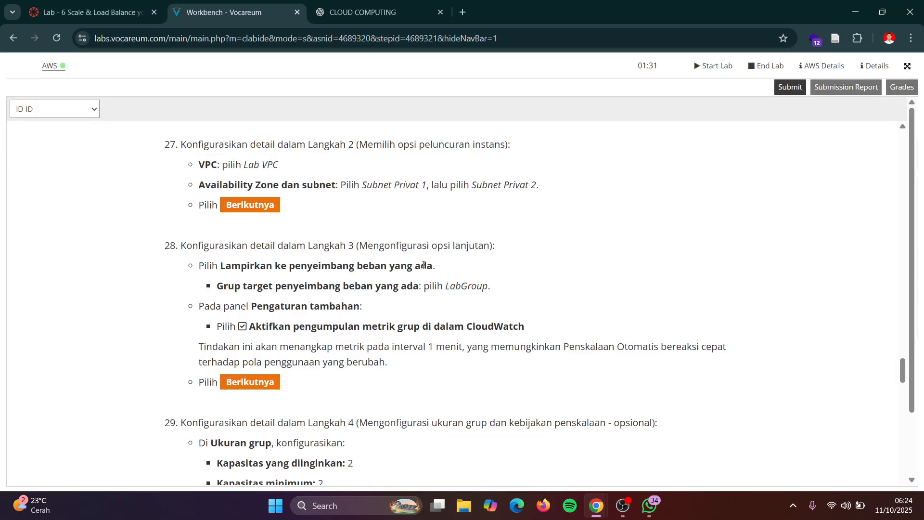
key("alt+Tab")
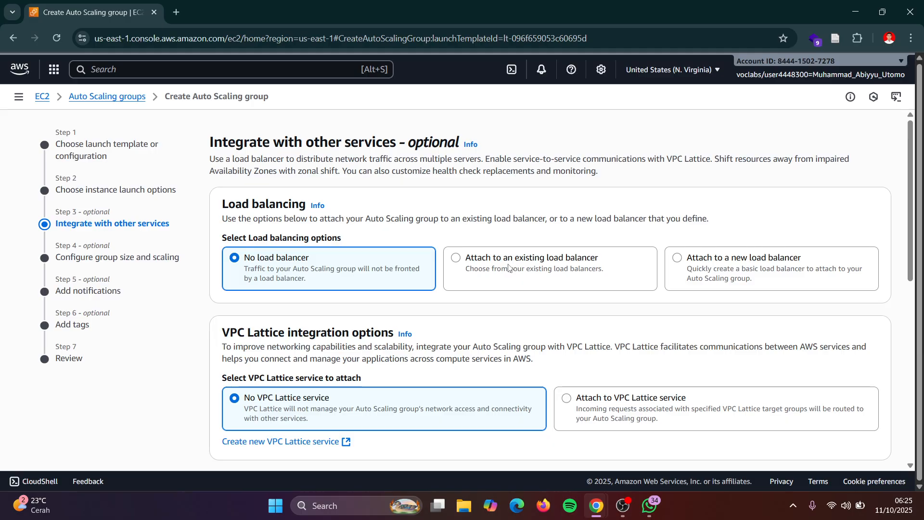
key("alt+Tab")
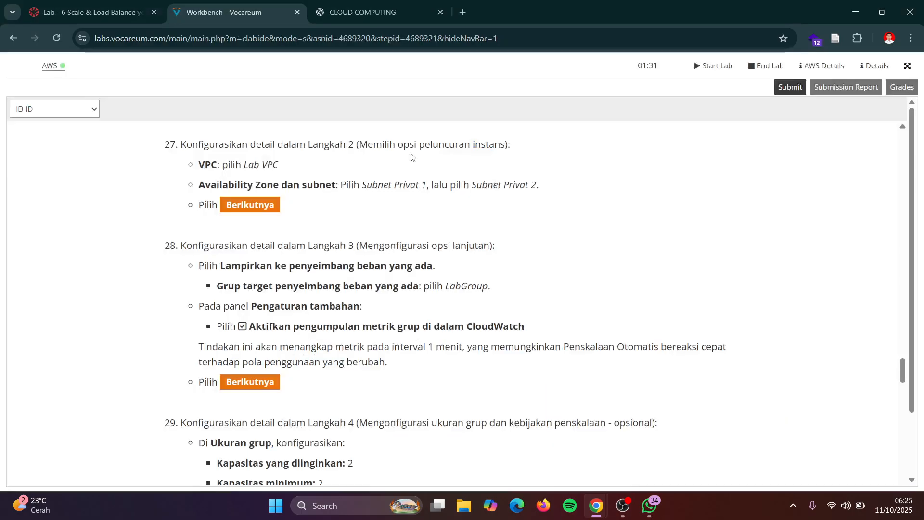
Switch the lab instructions' language to EN-US and find step 28 about configuring the advanced options.
left_click(68, 113)
left_click(76, 126)
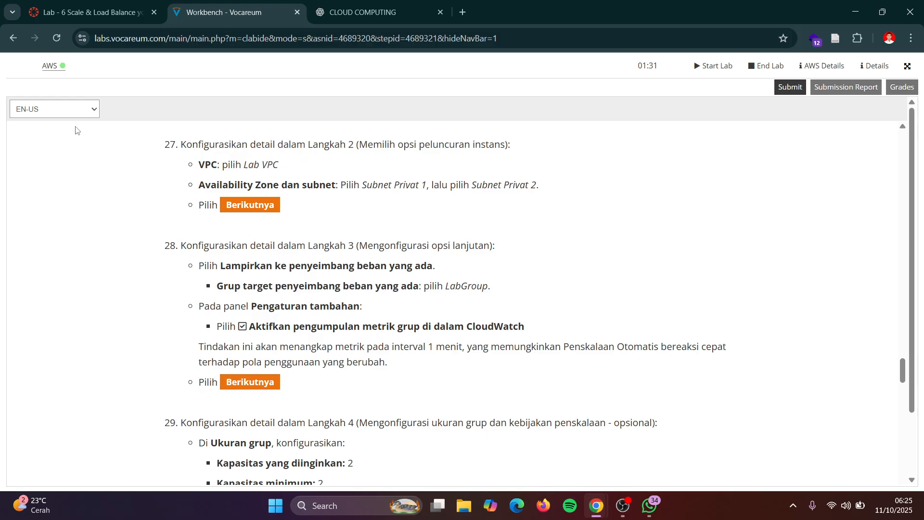
scroll(394, 273, "down", 20)
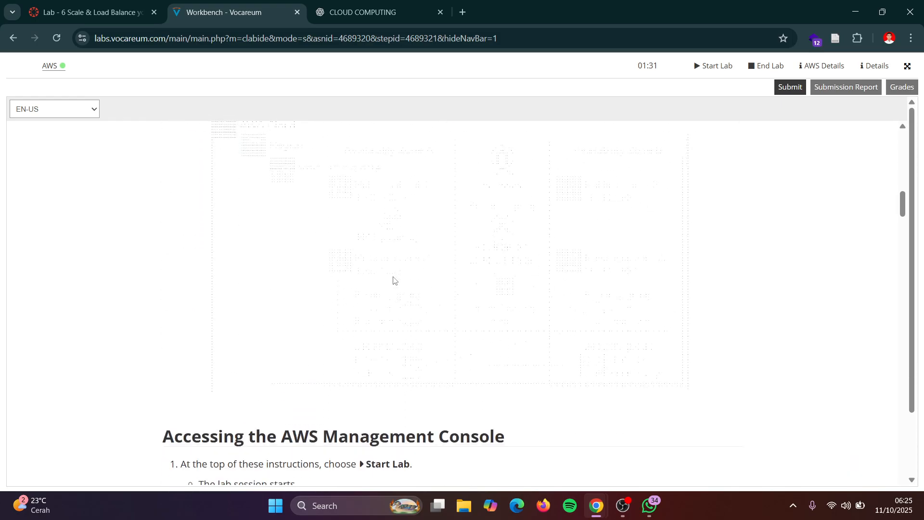
scroll(394, 280, "down", 10)
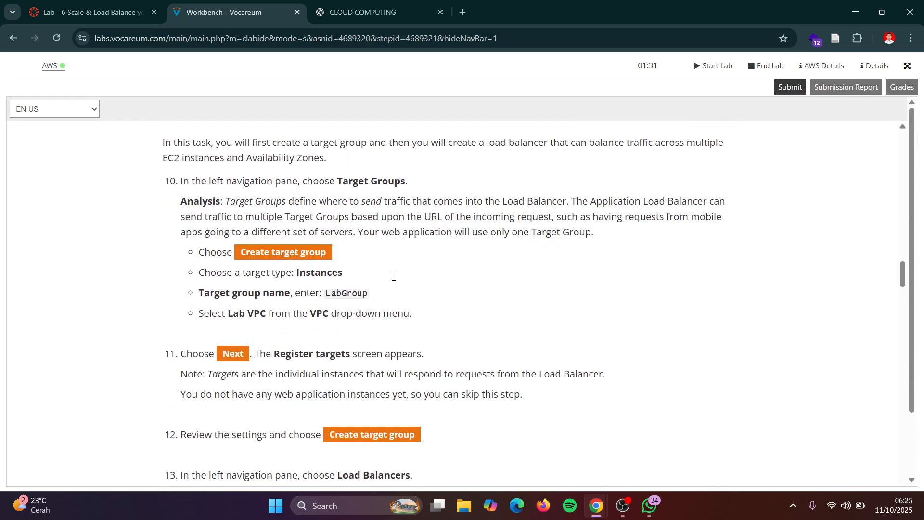
scroll(393, 280, "down", 4)
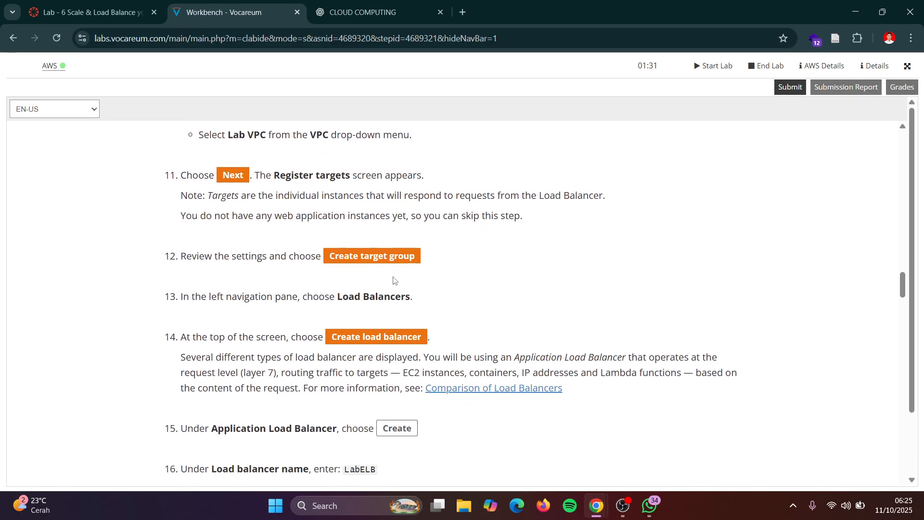
scroll(394, 277, "down", 2)
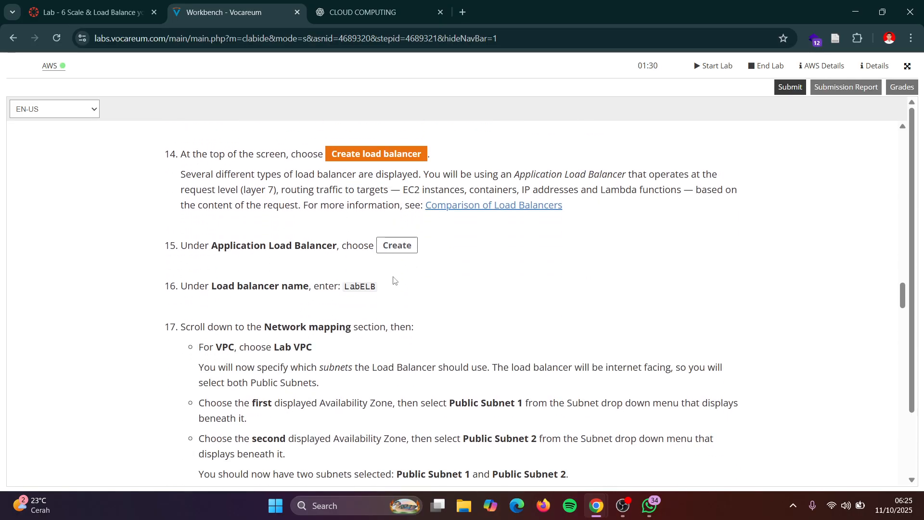
scroll(394, 280, "down", 1)
scroll(394, 278, "down", 1)
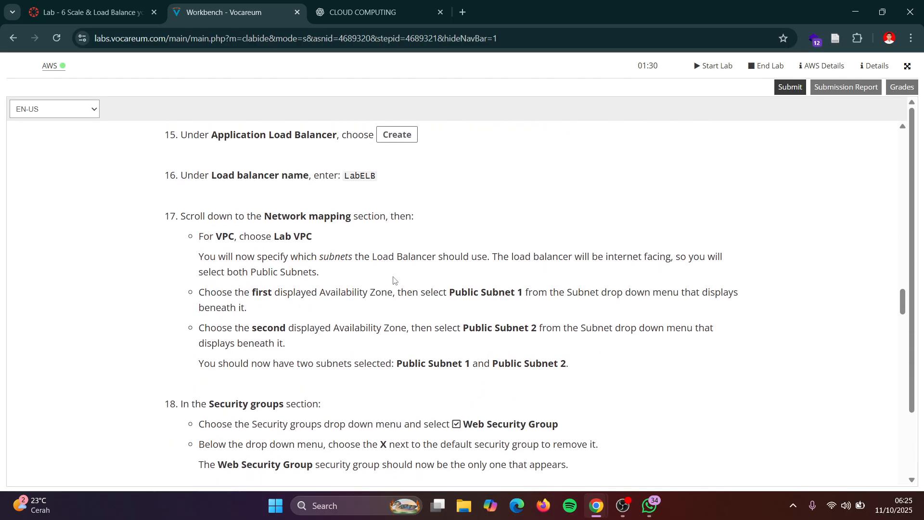
scroll(394, 281, "down", 2)
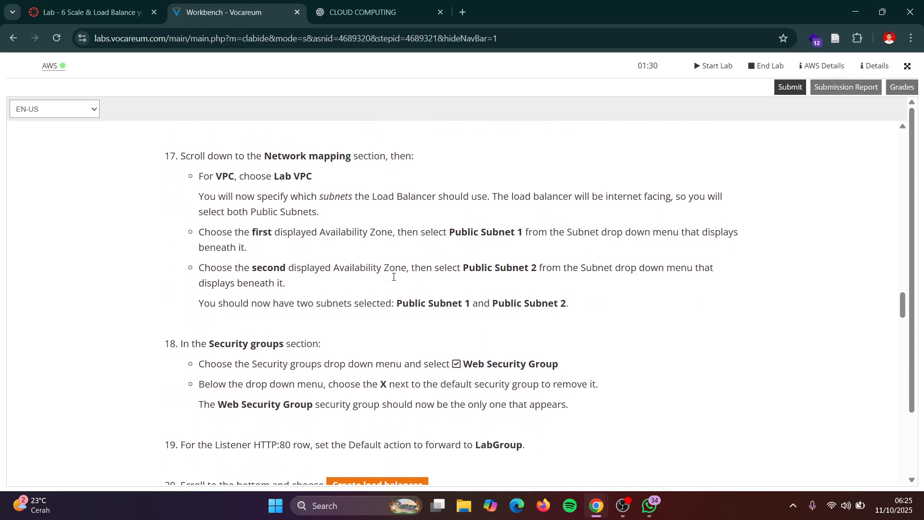
scroll(394, 280, "down", 4)
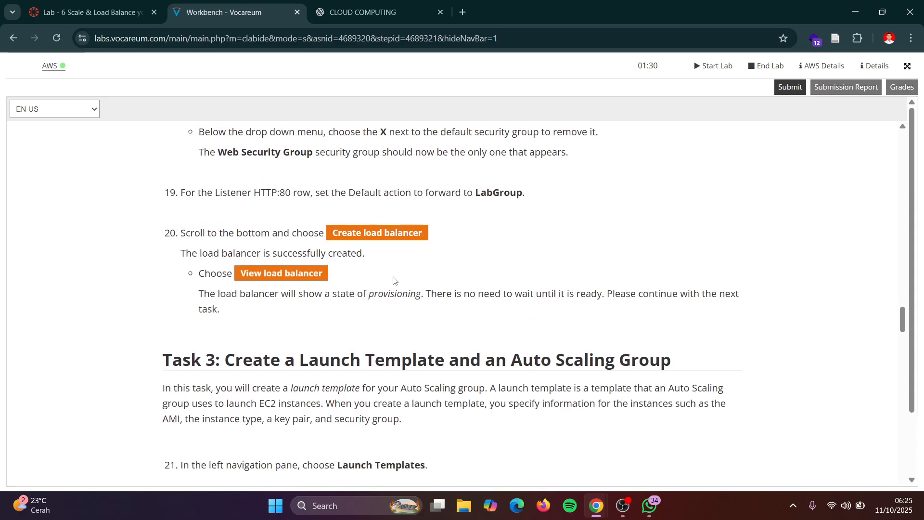
scroll(394, 280, "down", 6)
scroll(394, 280, "down", 5)
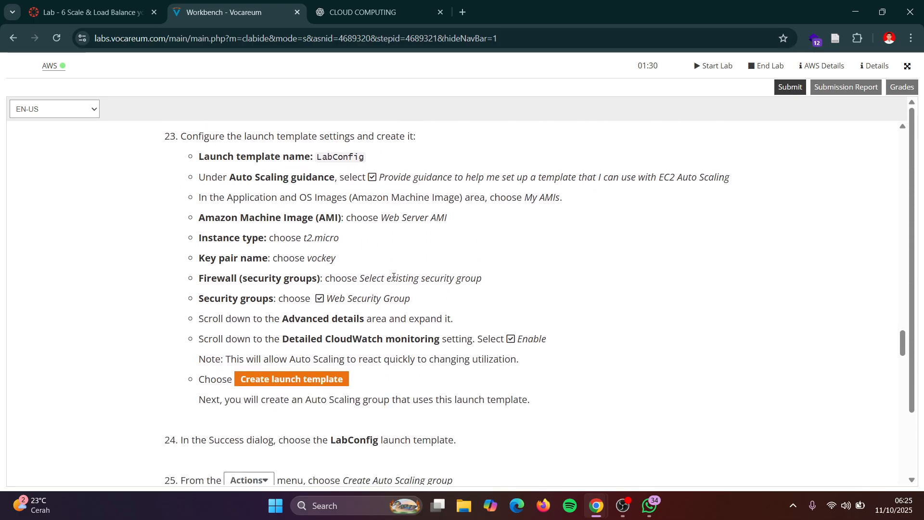
scroll(393, 279, "down", 1)
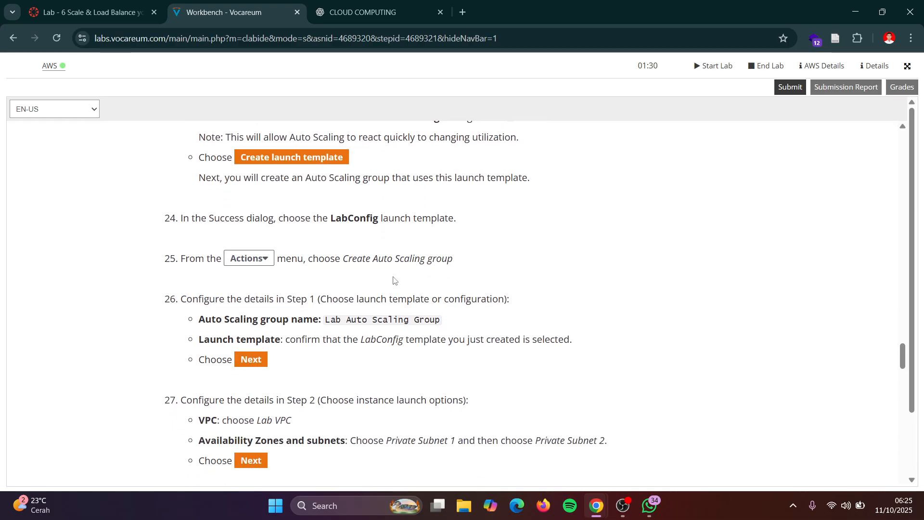
scroll(394, 280, "up", 1)
scroll(394, 278, "down", 2)
scroll(394, 277, "down", 2)
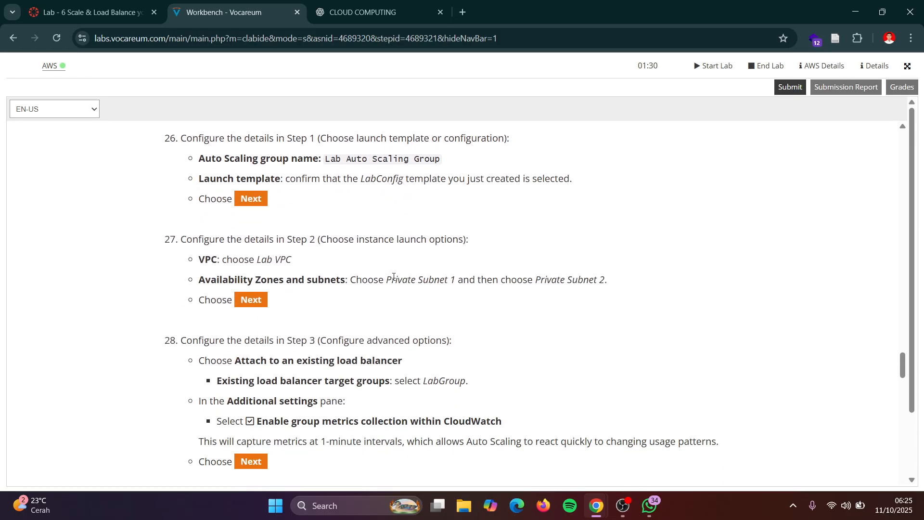
scroll(393, 278, "down", 1)
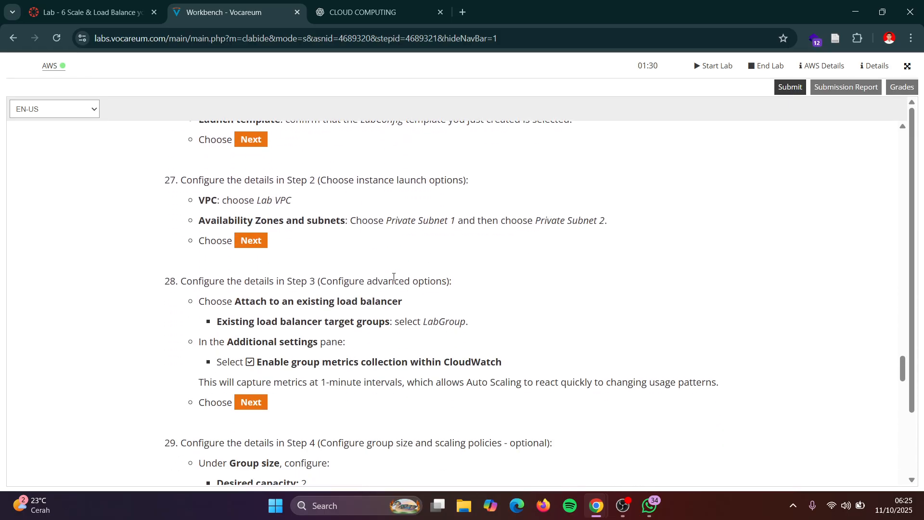
In the AWS console, attach the Auto Scaling group to an existing load balancer using the LabGroup target group, as step 28 specifies.
key("alt+Tab")
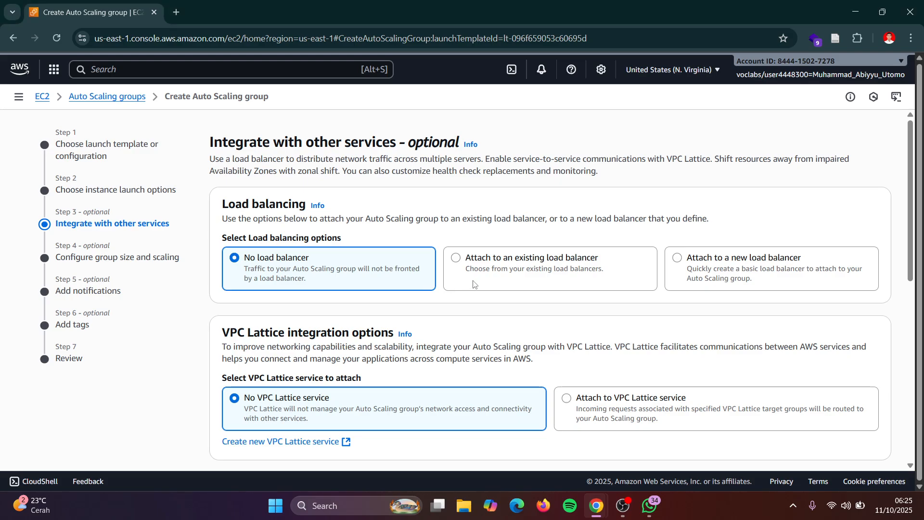
left_click(474, 284)
key("alt+Tab")
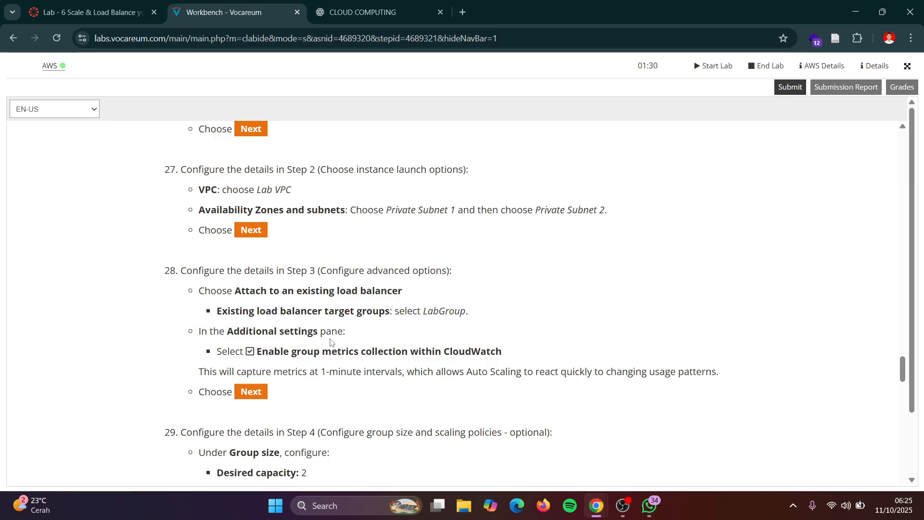
key("alt+Tab")
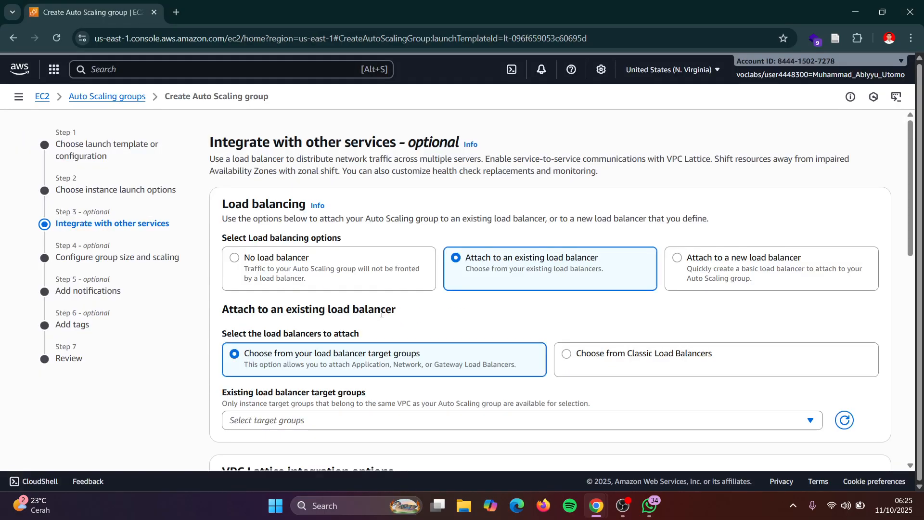
scroll(381, 313, "down", 1)
scroll(382, 313, "down", 1)
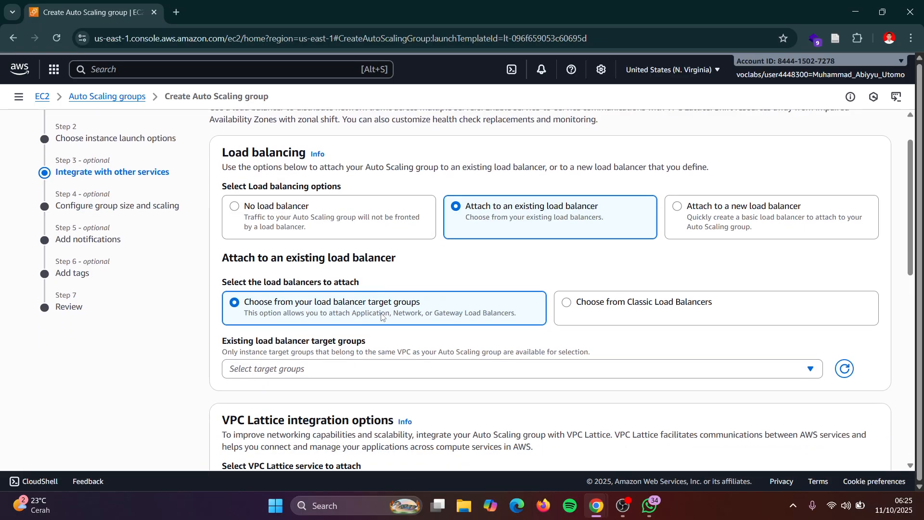
left_click(381, 368)
left_click(360, 415)
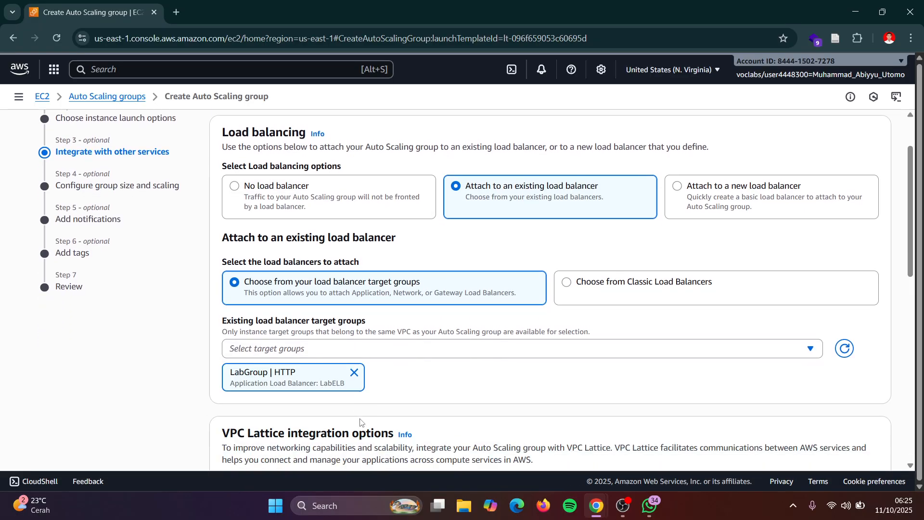
Look through the service integration settings for the CloudWatch group metrics collection option named in step 28 of the lab instructions.
scroll(360, 422, "down", 5)
key("alt+Tab")
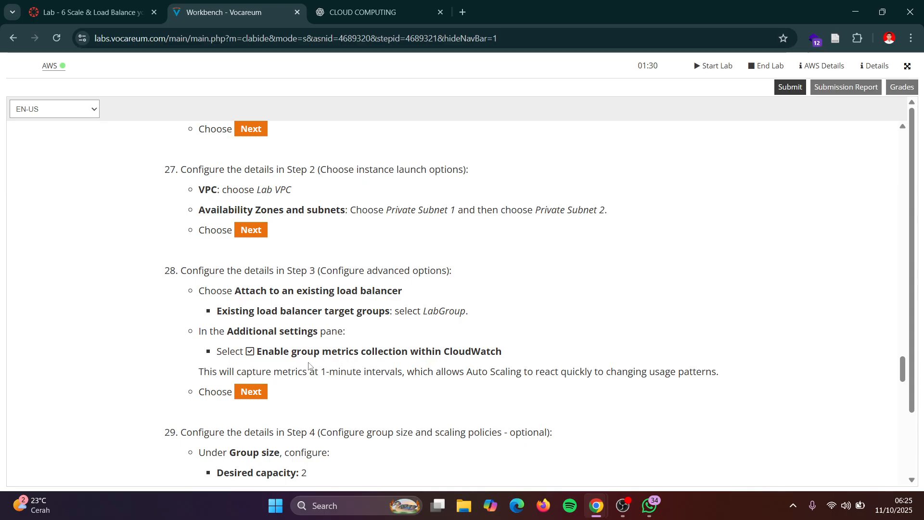
key("alt+Tab")
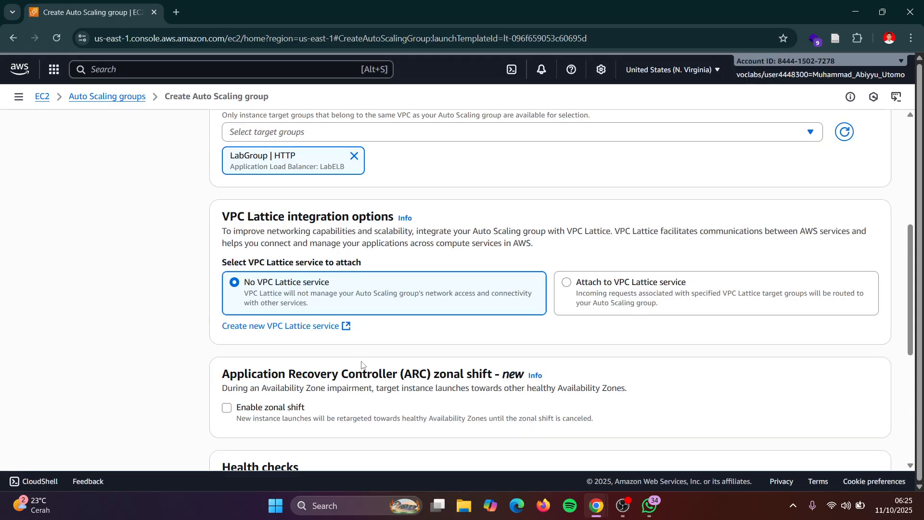
scroll(362, 365, "down", 1)
scroll(362, 365, "up", 1)
scroll(362, 365, "down", 4)
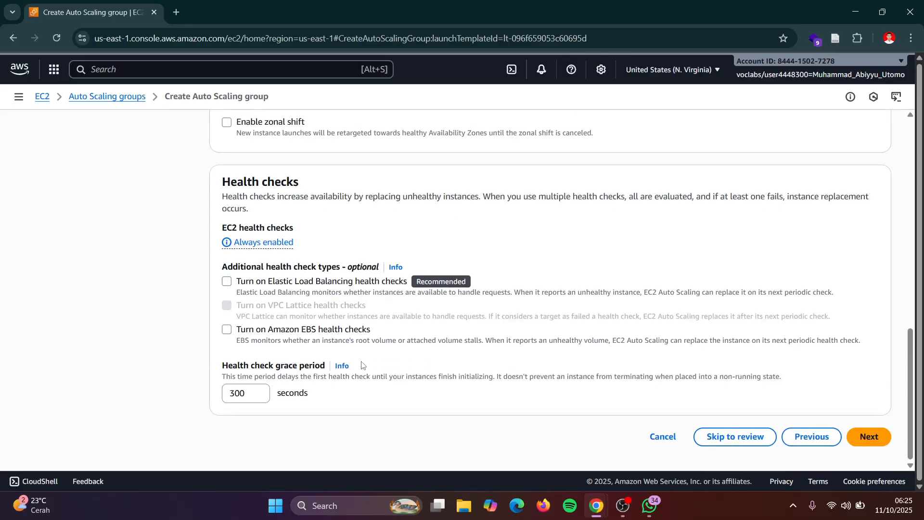
scroll(362, 364, "up", 3)
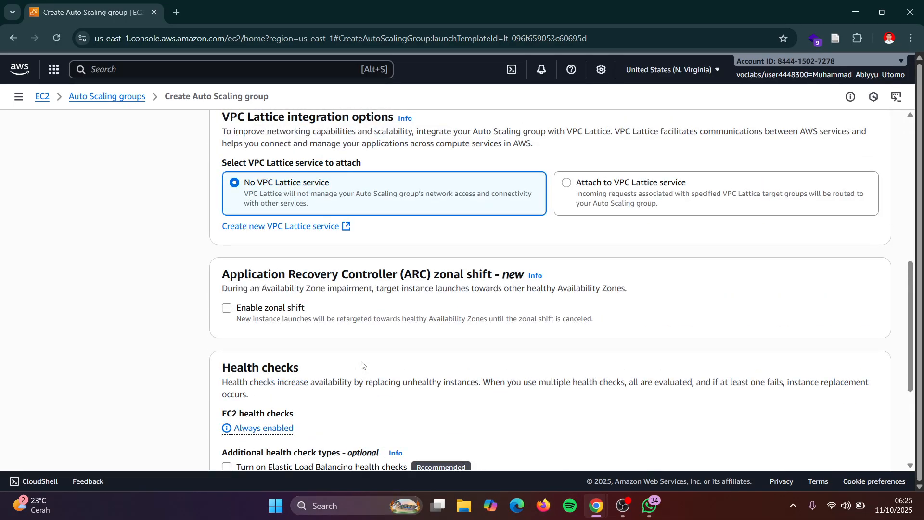
scroll(362, 365, "up", 6)
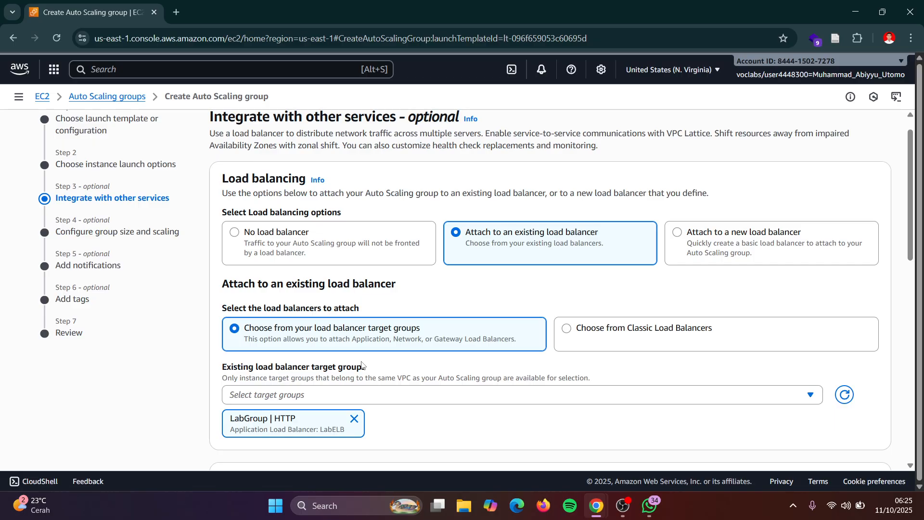
scroll(362, 365, "down", 5)
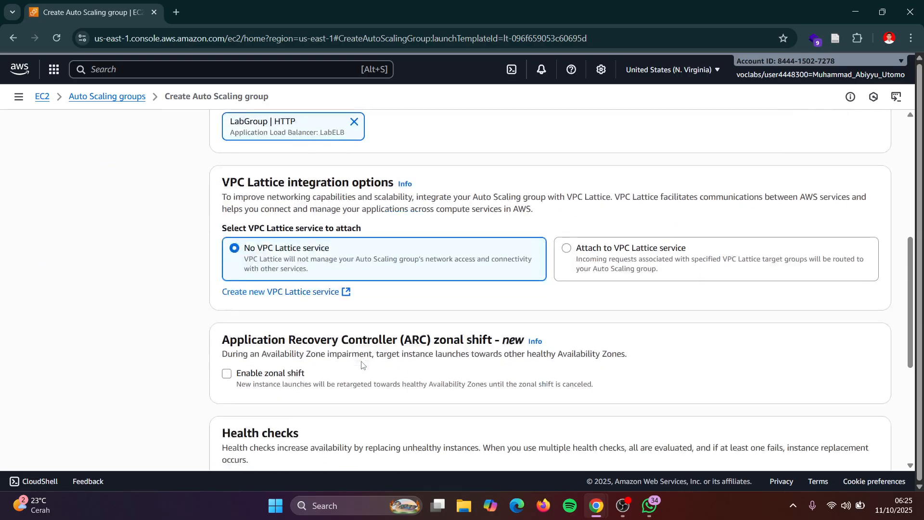
scroll(362, 365, "down", 2)
key("alt+Tab")
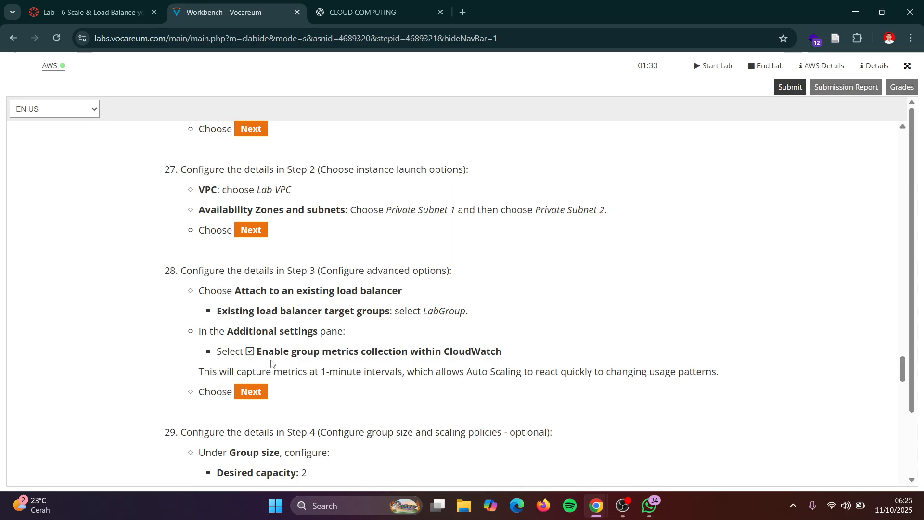
key("alt+Tab")
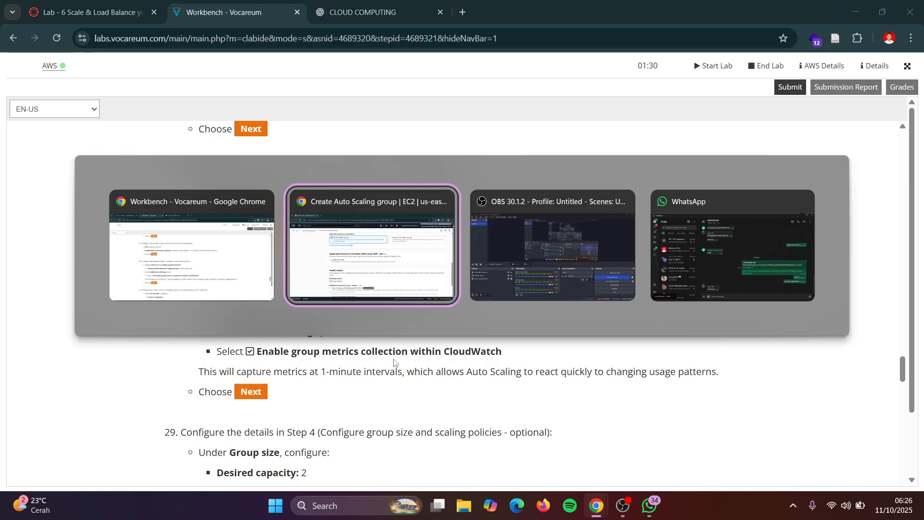
scroll(394, 362, "down", 1)
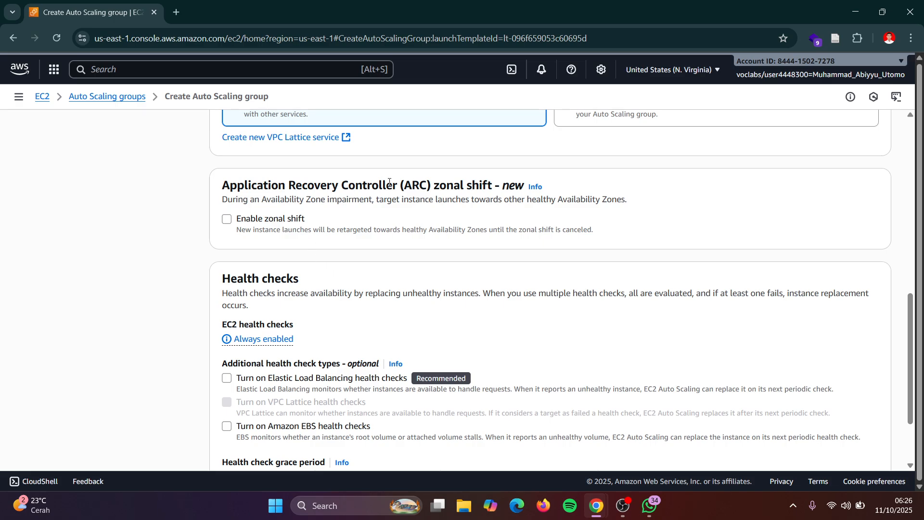
scroll(424, 226, "down", 2)
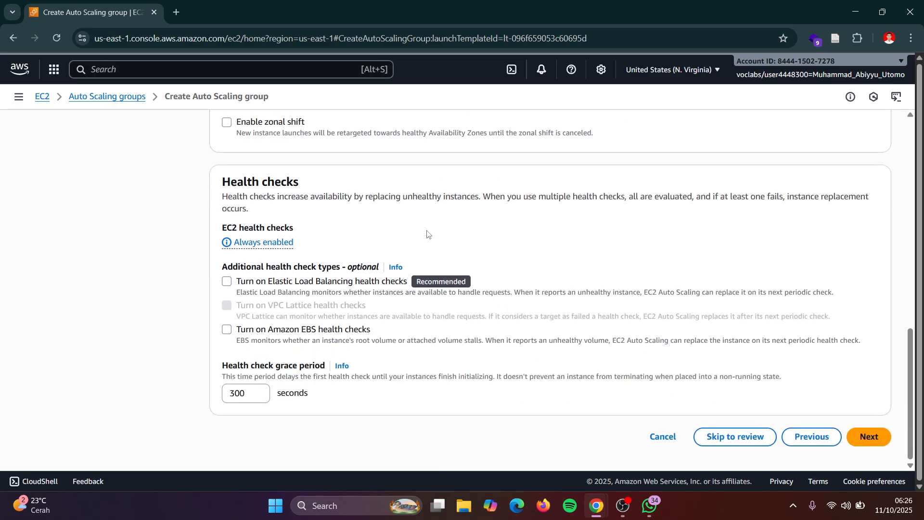
scroll(338, 331, "up", 5)
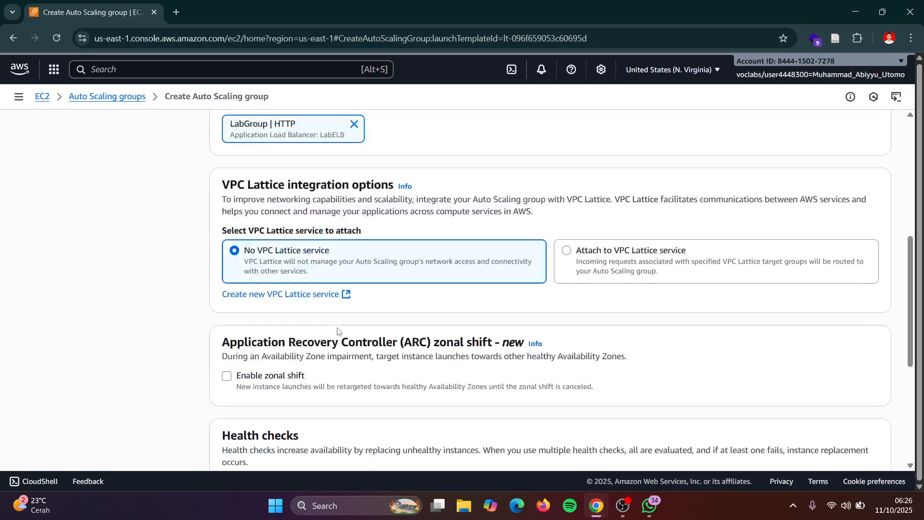
scroll(337, 331, "up", 2)
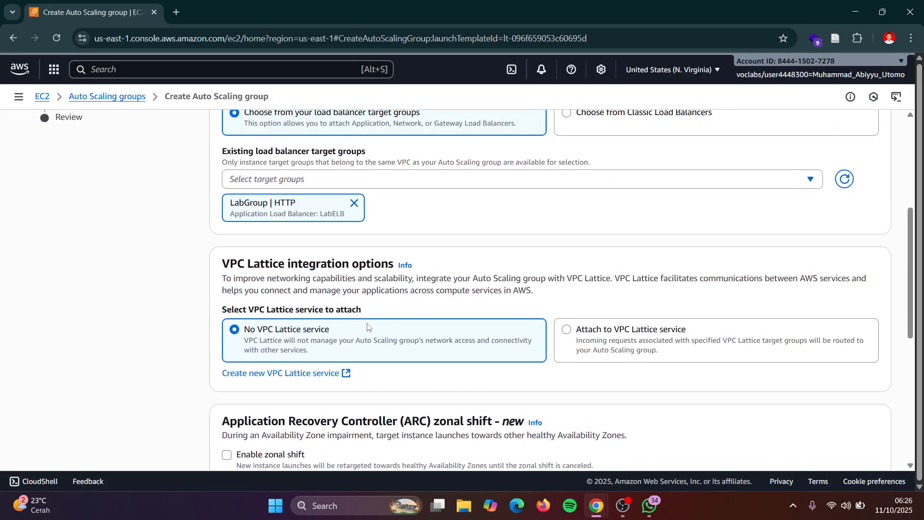
left_click(577, 346)
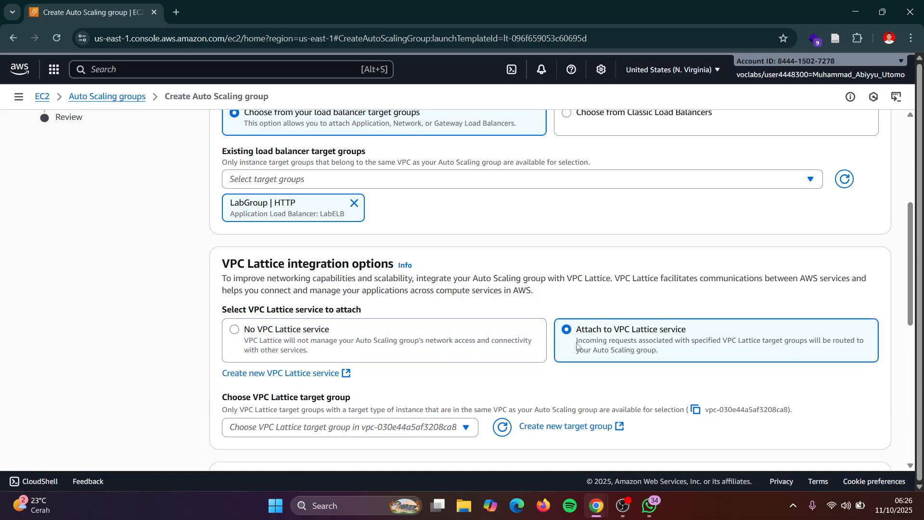
left_click(409, 428)
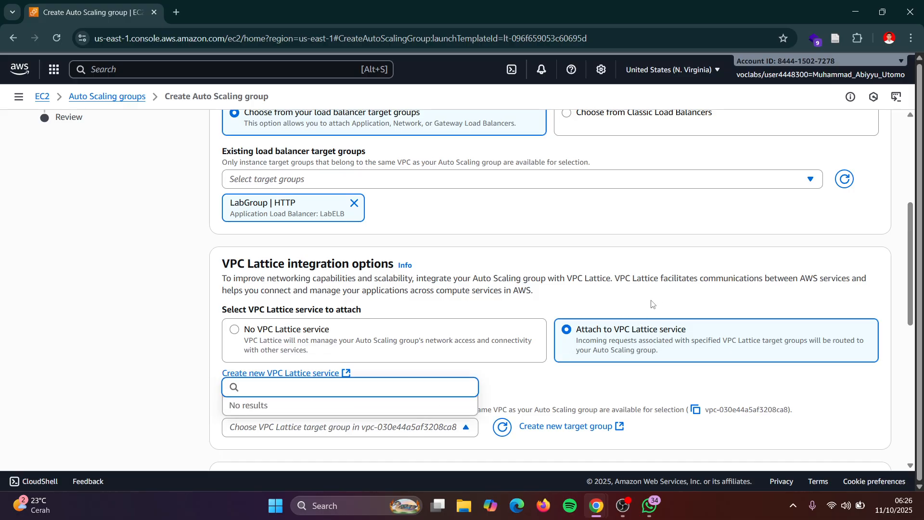
left_click(609, 324)
left_click(354, 352)
scroll(354, 352, "up", 2)
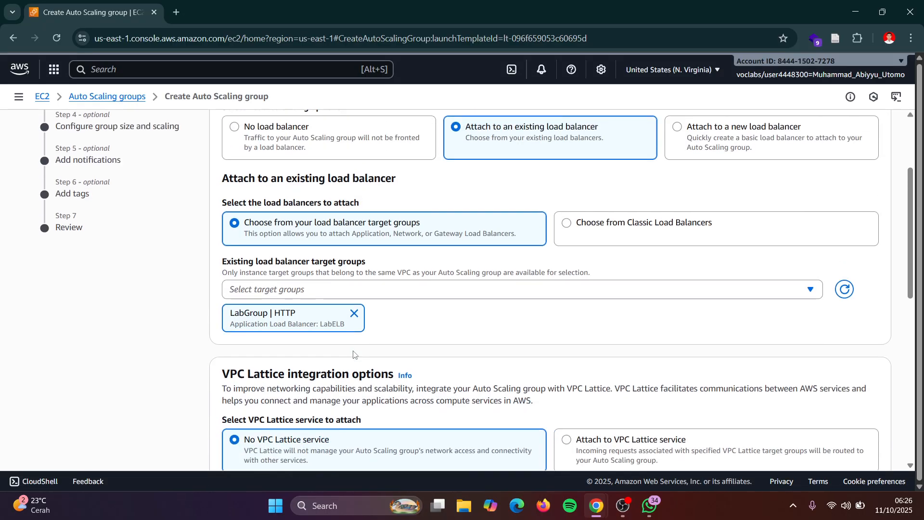
scroll(354, 353, "up", 2)
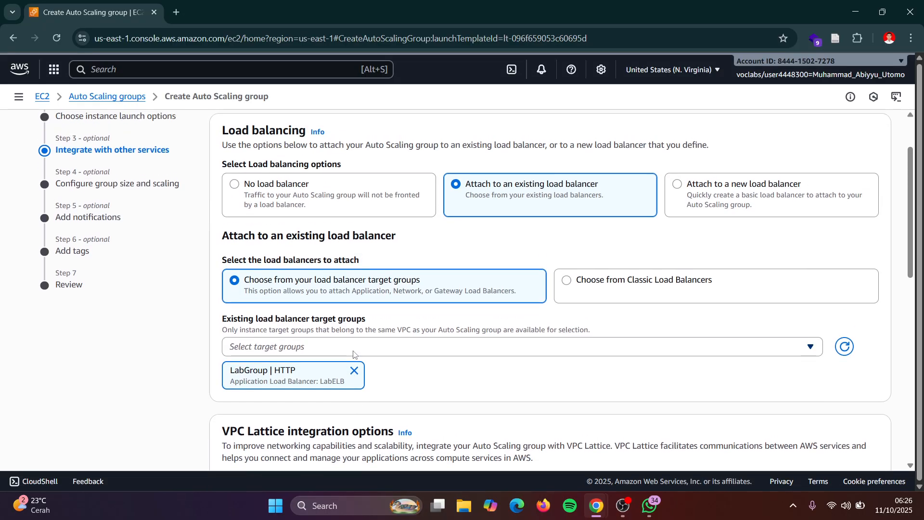
scroll(355, 353, "up", 1)
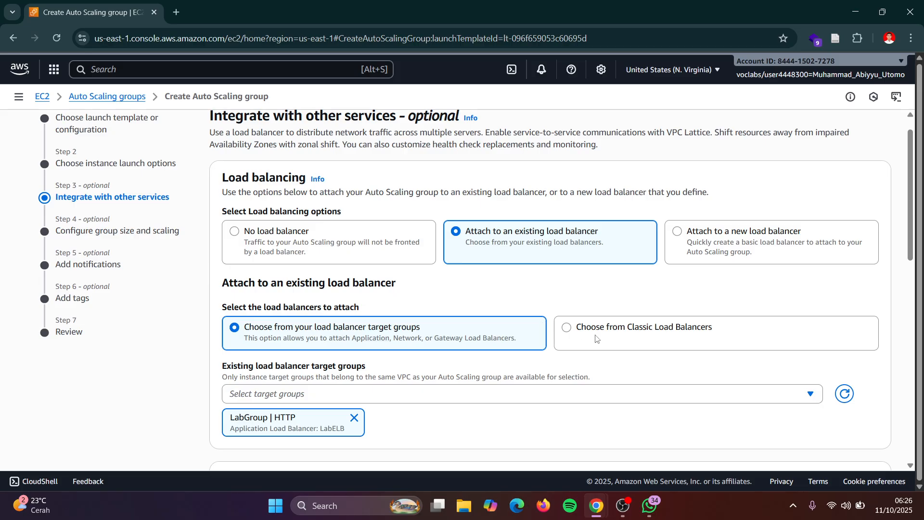
scroll(561, 336, "up", 1)
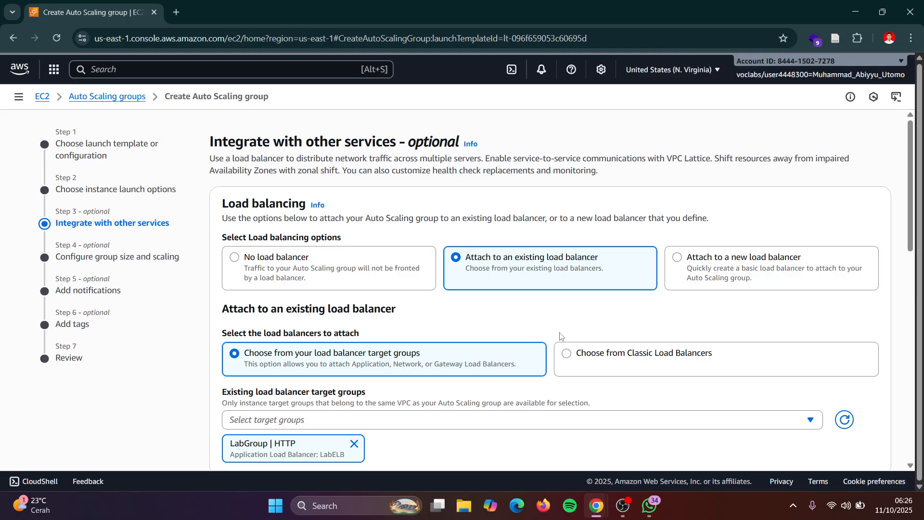
Switch the lab instructions' language to ID-ID and find step 28 about configuring the advanced options.
key("alt+Tab")
left_click(61, 109)
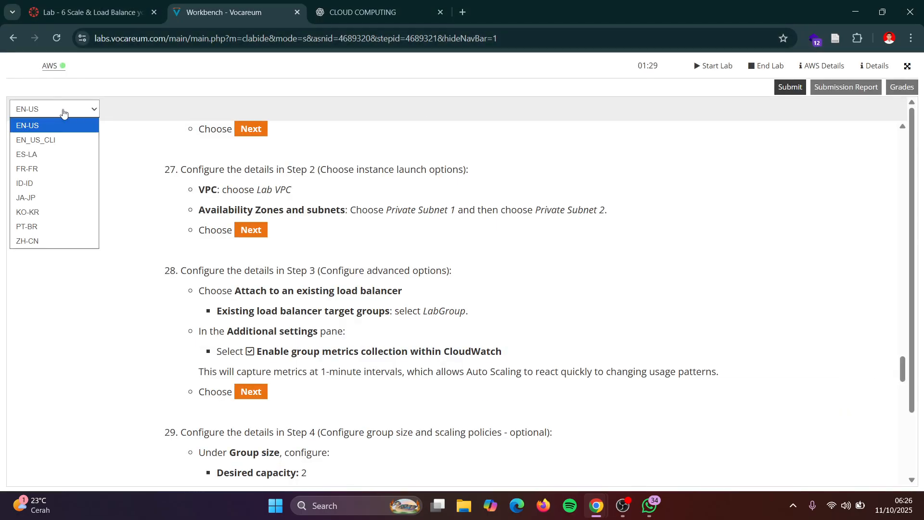
left_click(65, 184)
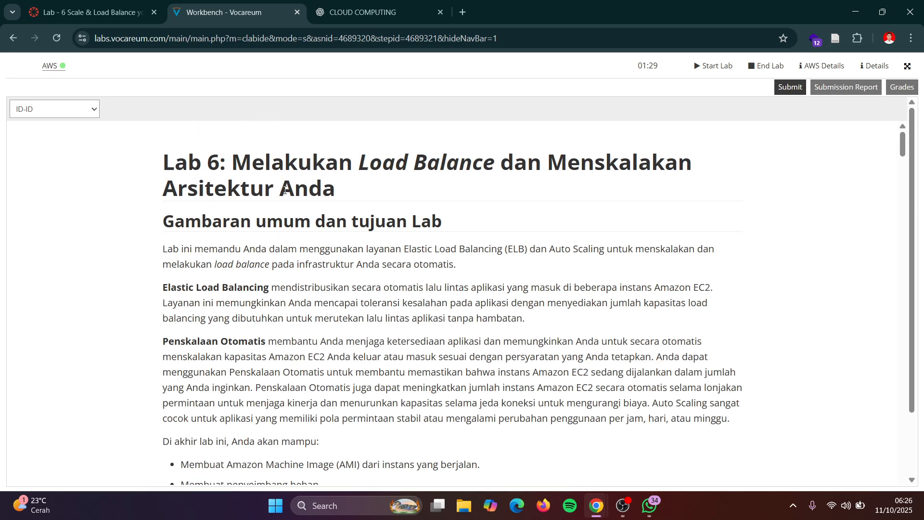
scroll(285, 190, "down", 20)
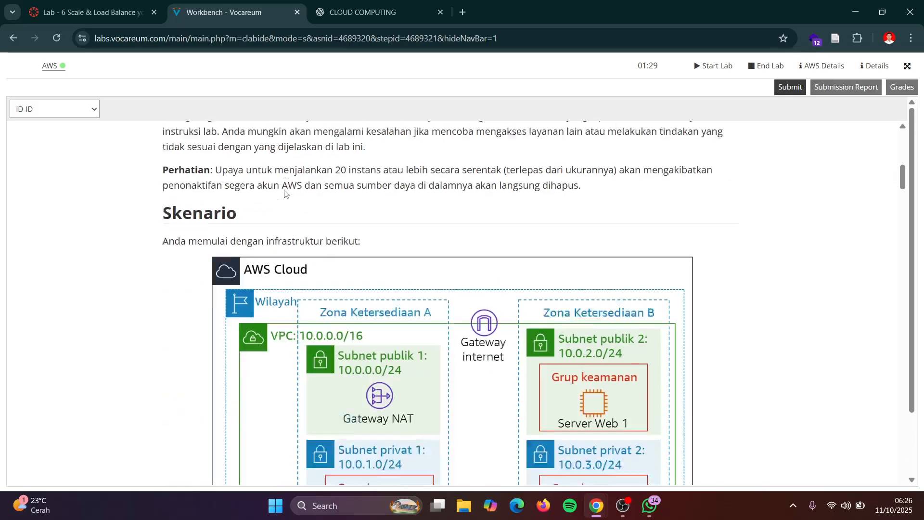
scroll(285, 193, "down", 20)
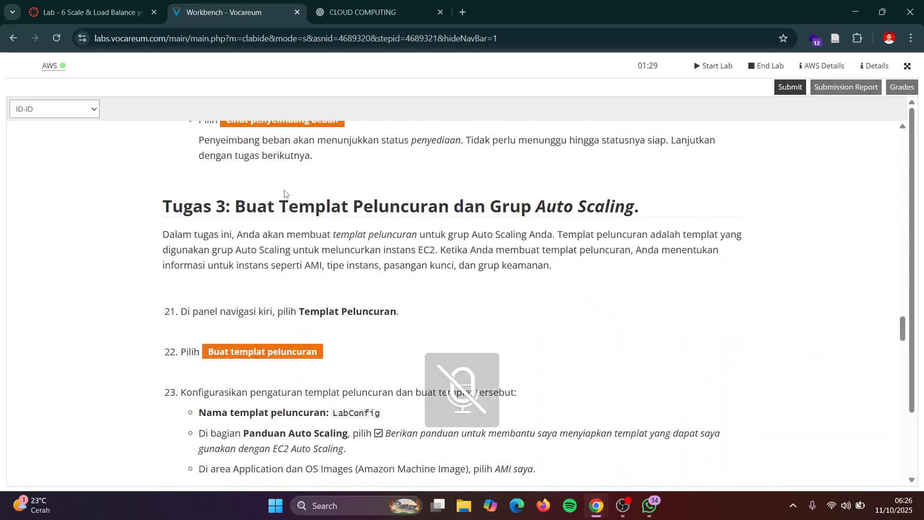
scroll(285, 193, "down", 8)
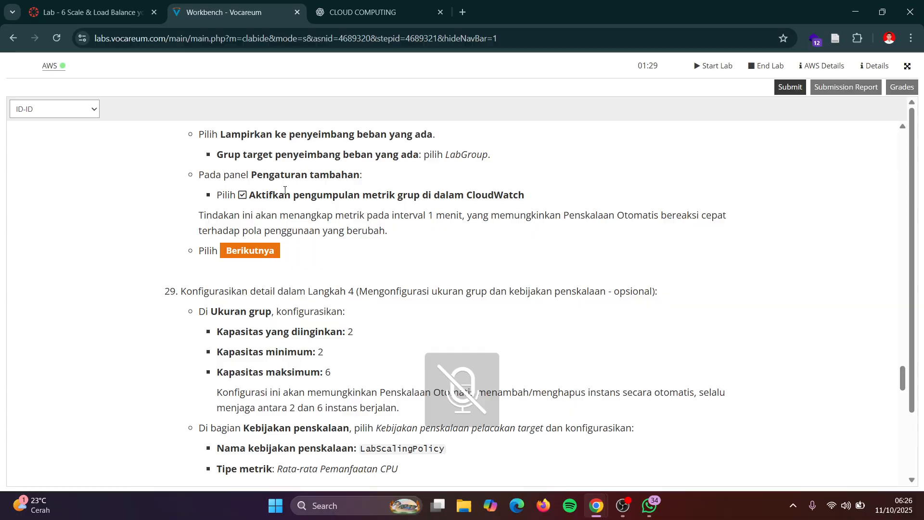
scroll(285, 191, "up", 7)
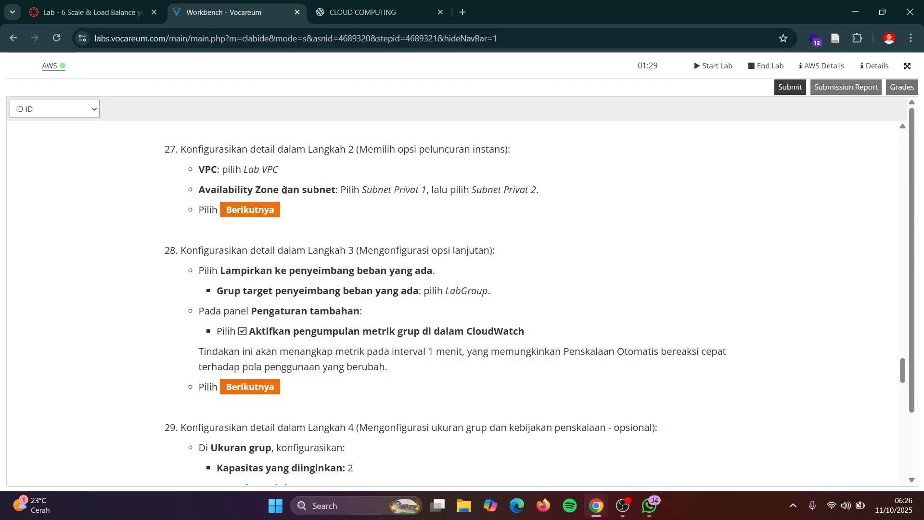
Check the AWS console's load balancing, VPC Lattice, zonal shift and health check settings for the CloudWatch group metrics option.
key("alt+Tab")
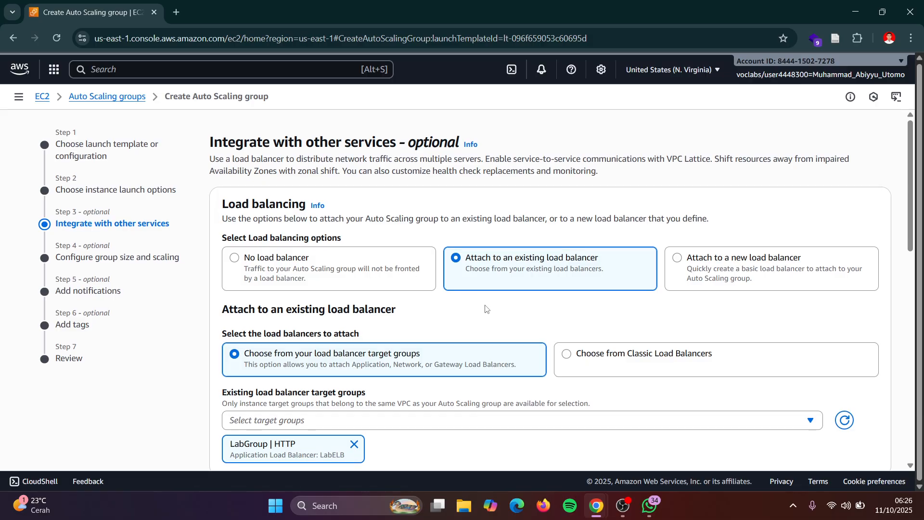
scroll(486, 308, "down", 7)
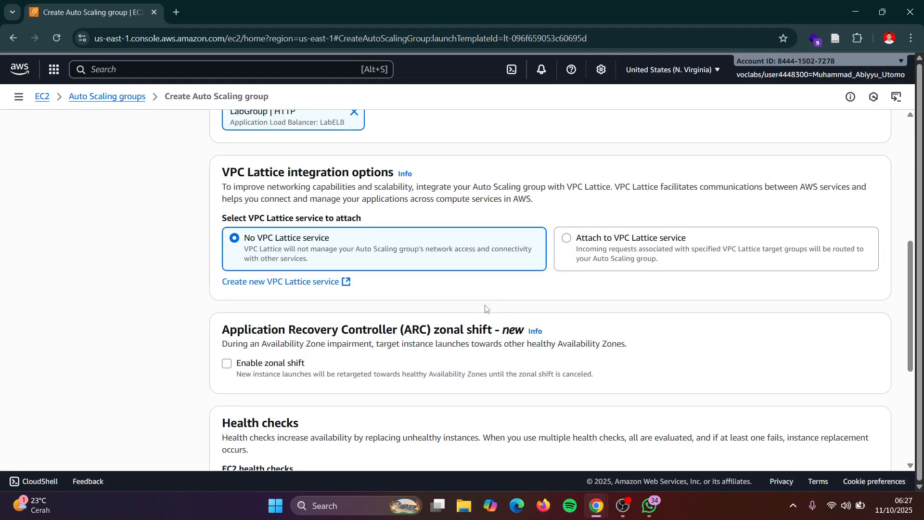
scroll(485, 308, "down", 5)
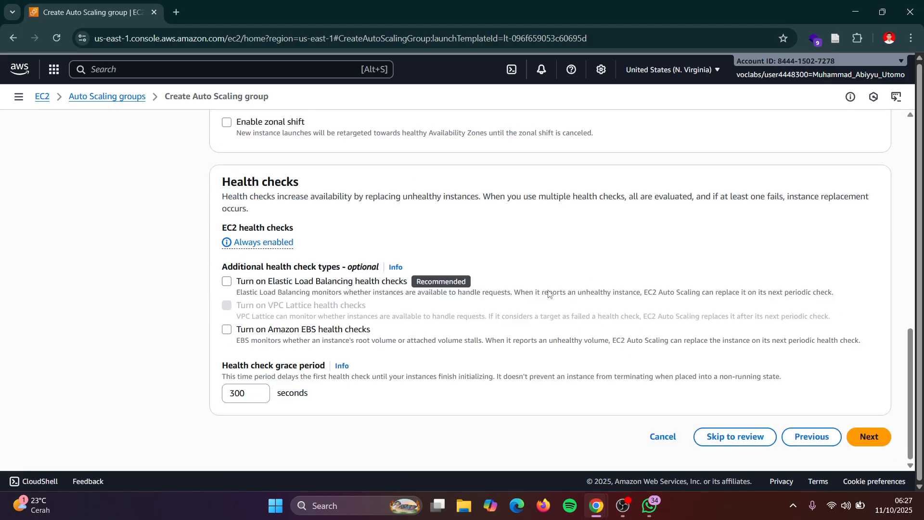
scroll(453, 255, "up", 7)
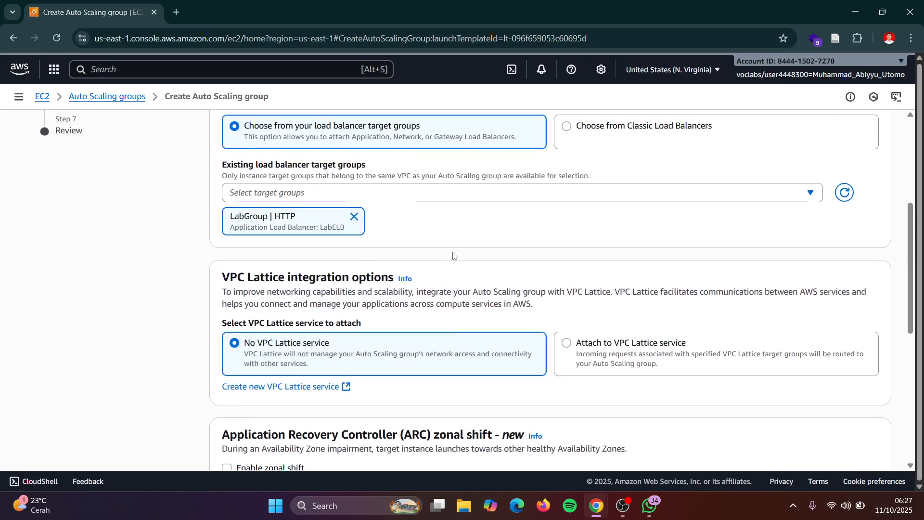
scroll(453, 256, "up", 2)
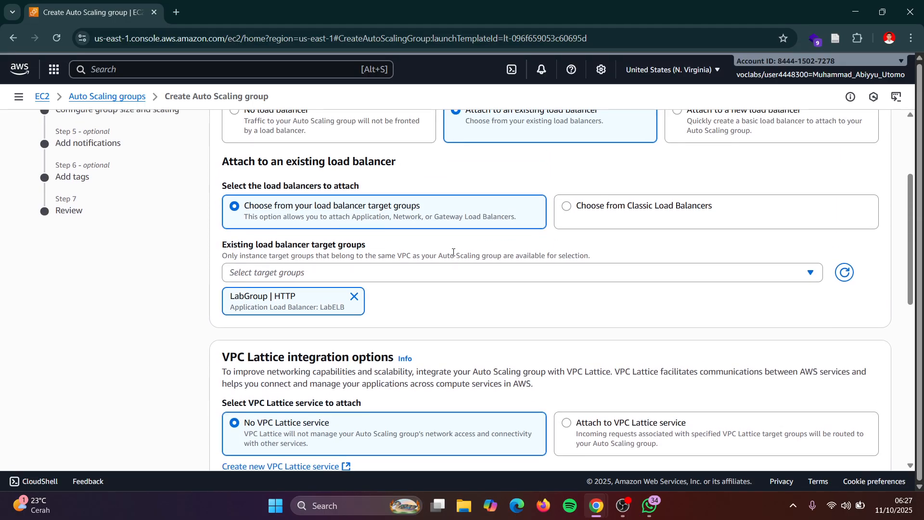
scroll(453, 252, "up", 3)
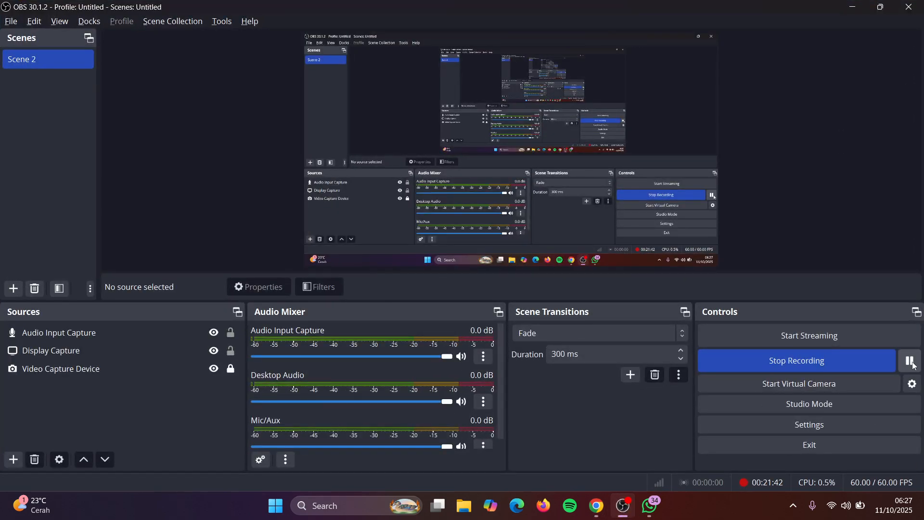
left_click(909, 361)
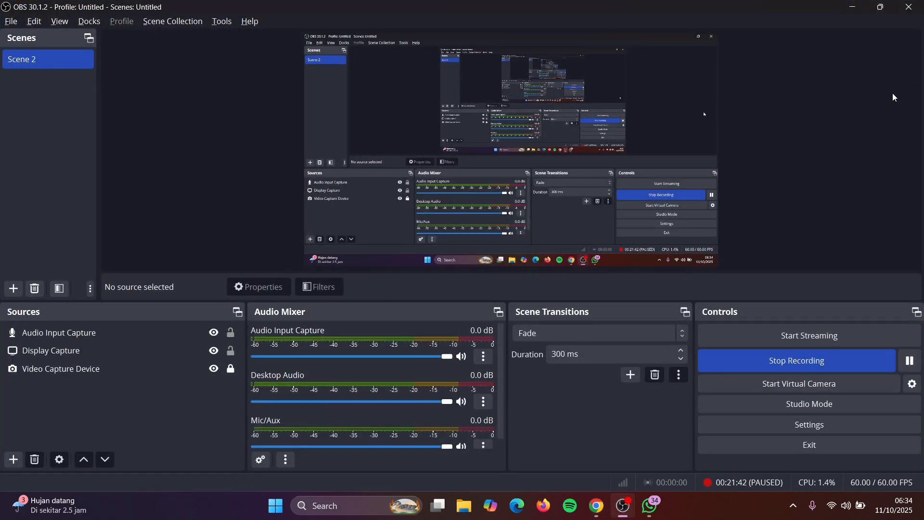
left_click(855, 7)
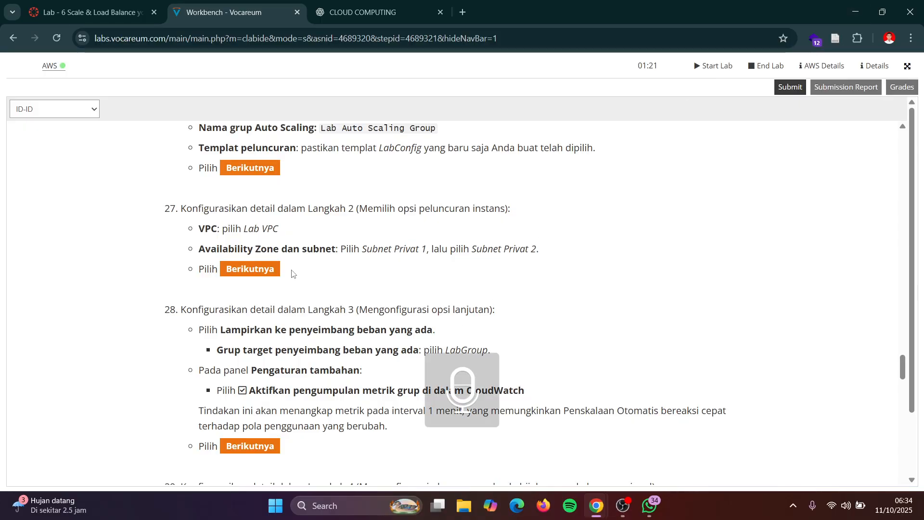
Reread step 28 of the Indonesian lab instructions, highlighting the line about CloudWatch group metrics collection.
scroll(291, 274, "up", 2)
scroll(292, 274, "up", 1)
scroll(337, 304, "down", 4)
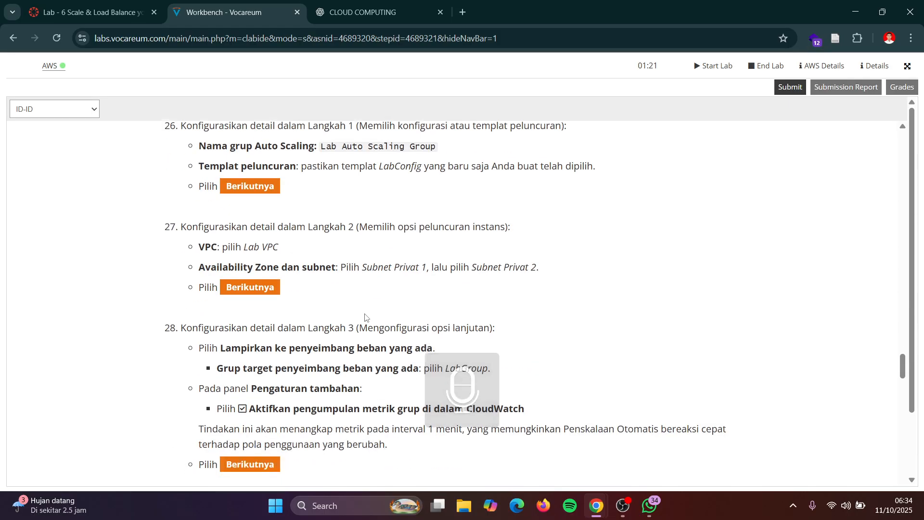
left_click_drag(260, 313, 543, 312)
In the AWS console, keep the remaining service integration settings at their defaults and proceed to configuring group size and scaling.
key("alt+Tab")
key("Tab")
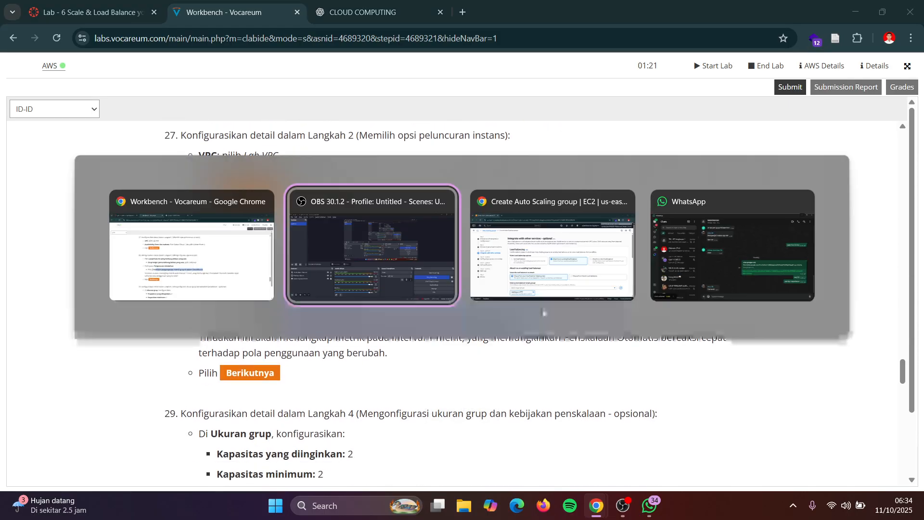
scroll(502, 311, "down", 10)
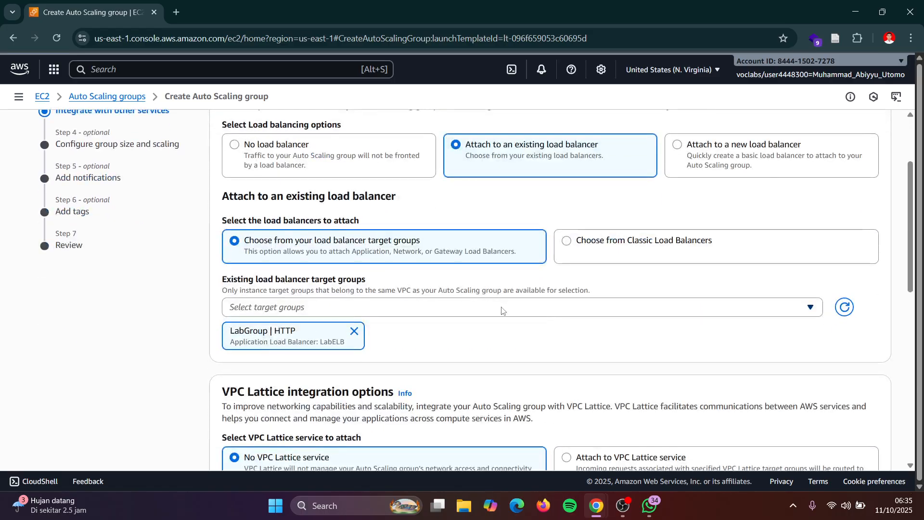
scroll(502, 310, "down", 1)
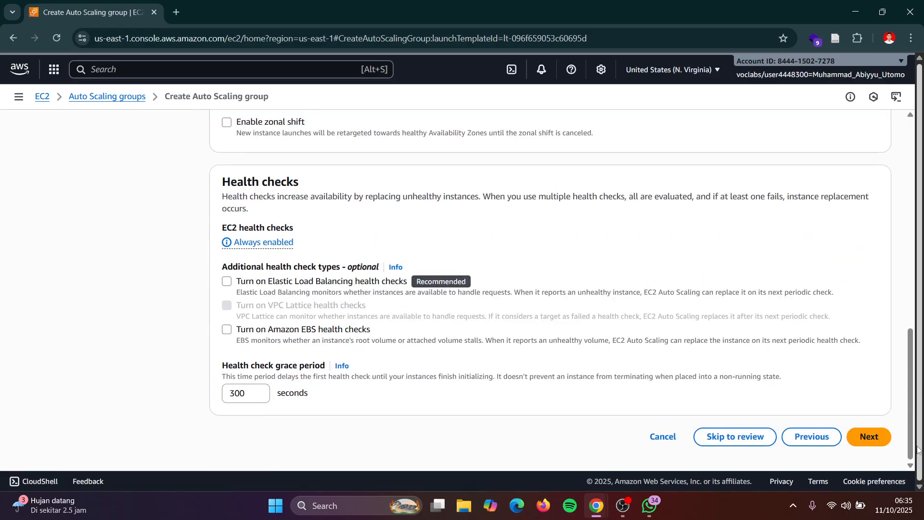
left_click(870, 438)
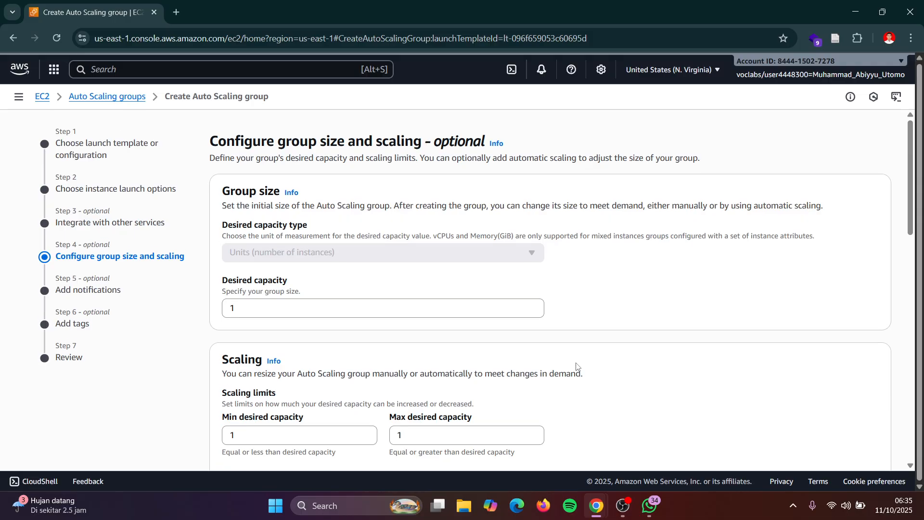
Read step 29 of the lab instructions for the required group size and scaling policy settings.
key("alt+Tab")
scroll(524, 332, "down", 1)
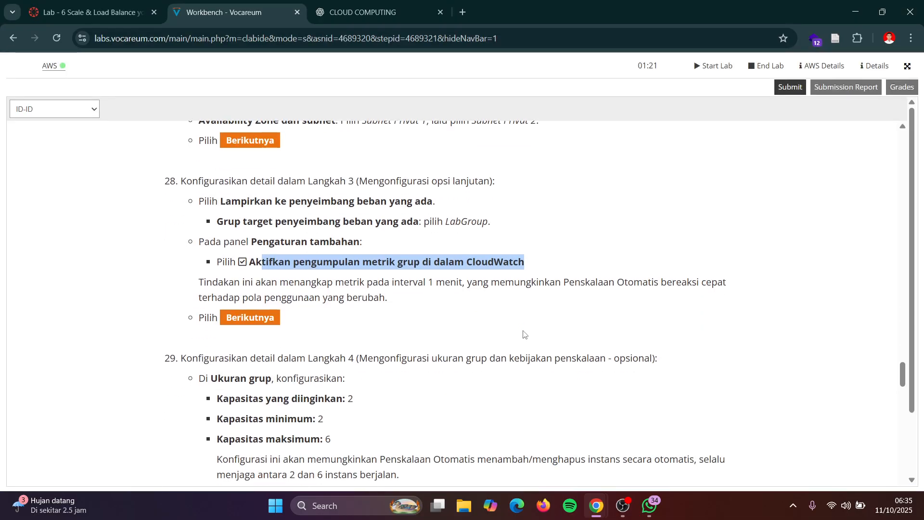
scroll(525, 334, "down", 3)
key("alt+Tab")
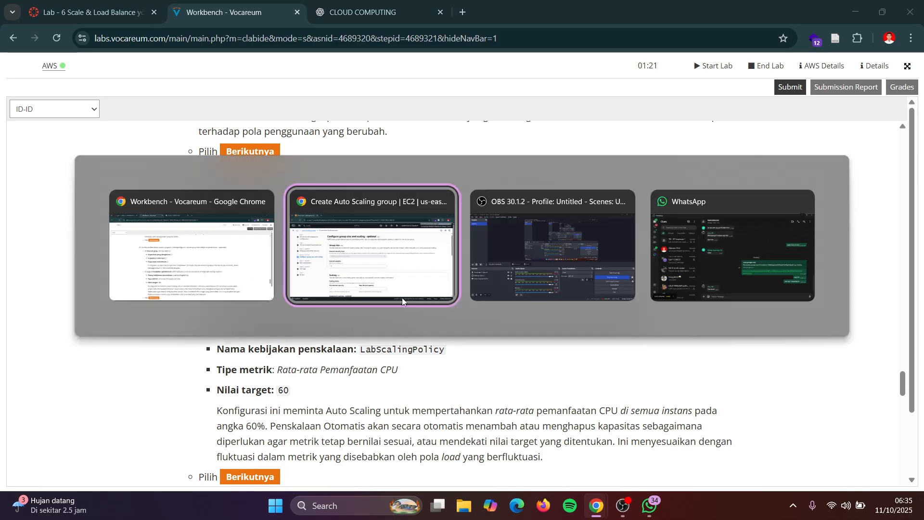
key("alt+Tab")
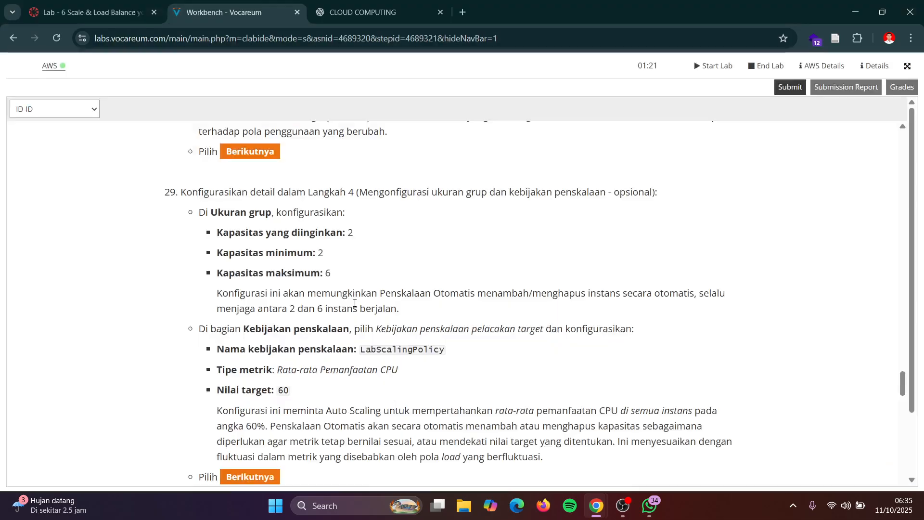
Compare the desired capacity, scaling limits and automatic scaling options in the AWS console with step 29 of the lab instructions.
key("alt+Tab")
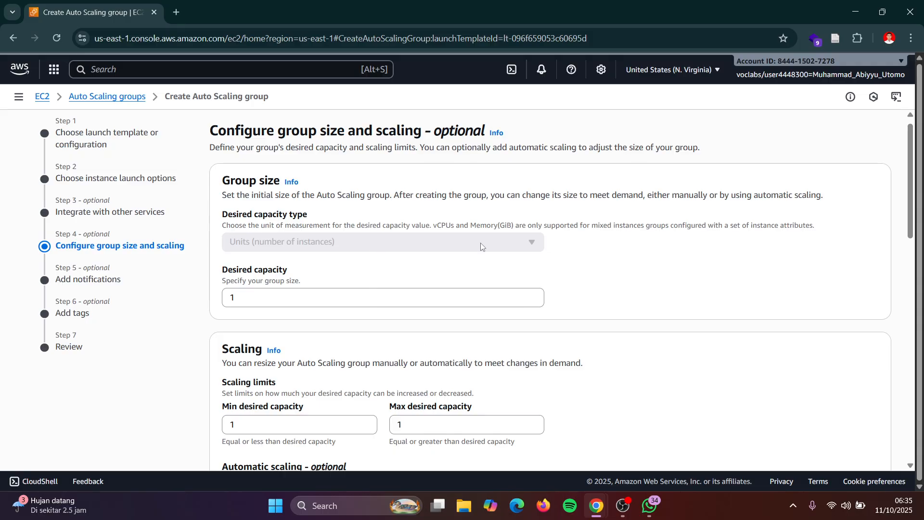
left_click(450, 299)
key("alt+Tab")
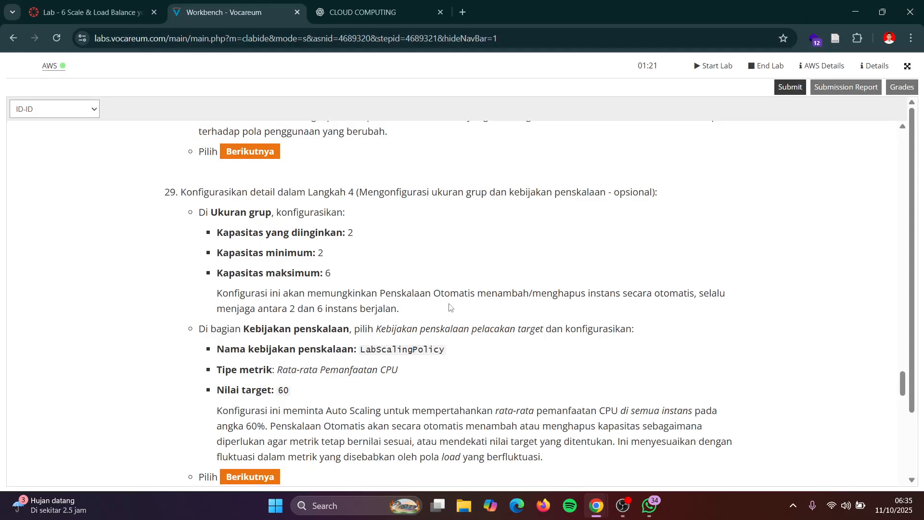
key("alt+Tab")
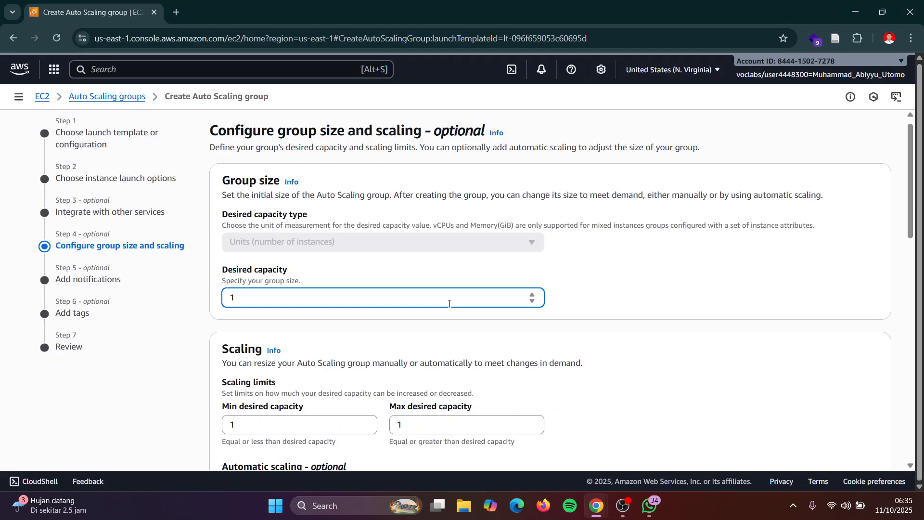
scroll(449, 298, "down", 2)
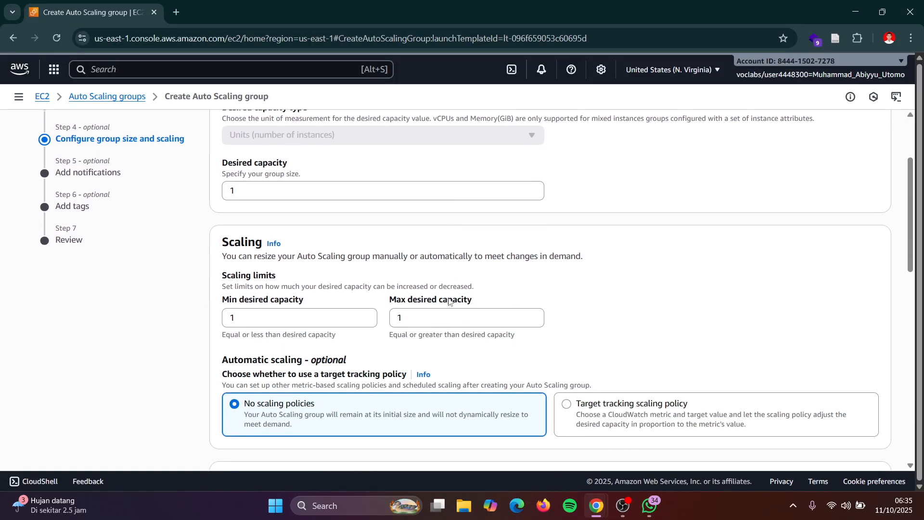
scroll(449, 301, "up", 1)
key("alt+Tab")
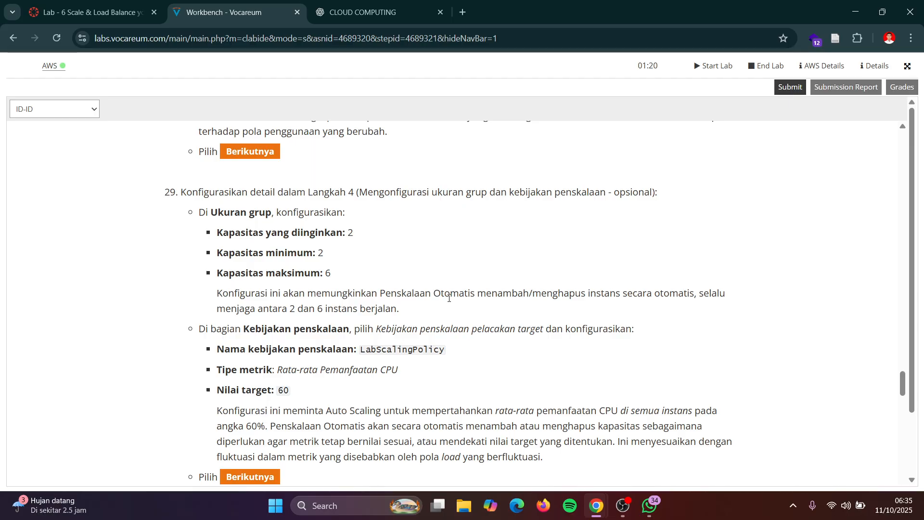
key("alt+Tab")
key("alt+Tab")
Switch the lab instructions' language to EN-US and find step 29 about group size and scaling policies.
left_click(73, 108)
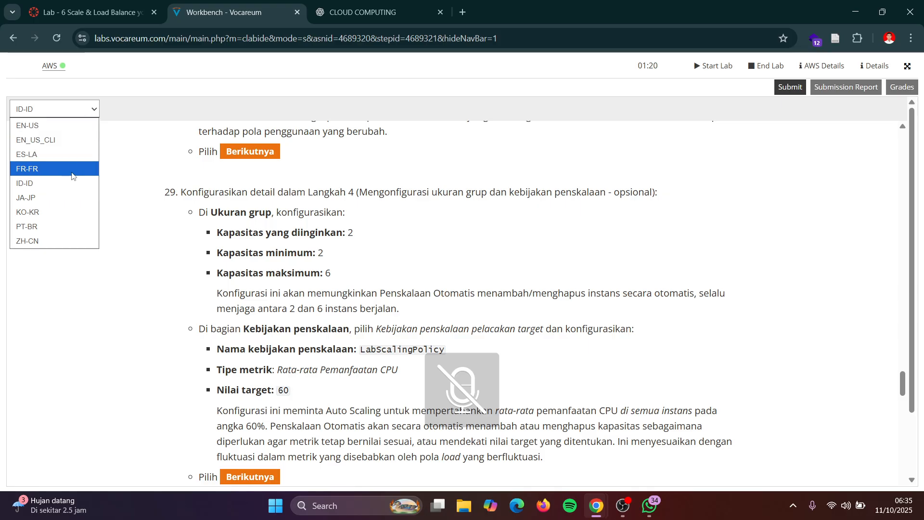
left_click(43, 126)
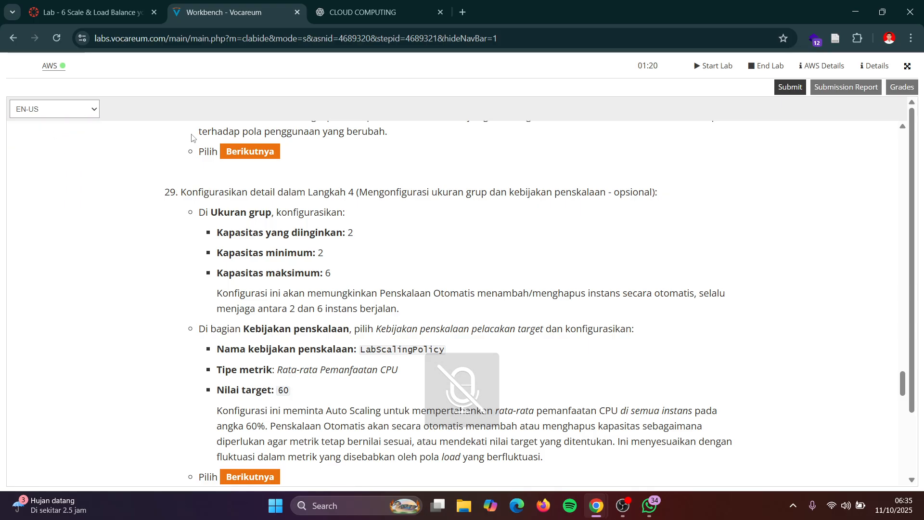
scroll(366, 316, "down", 20)
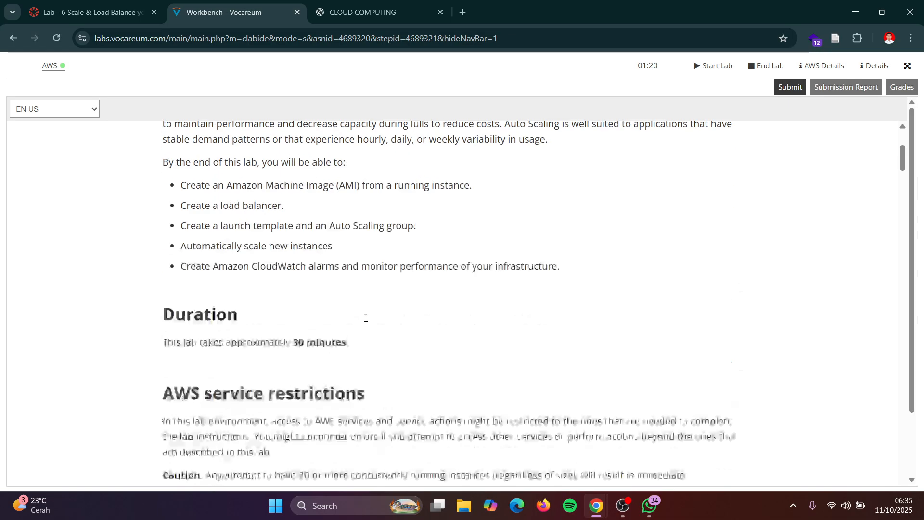
scroll(366, 316, "down", 3)
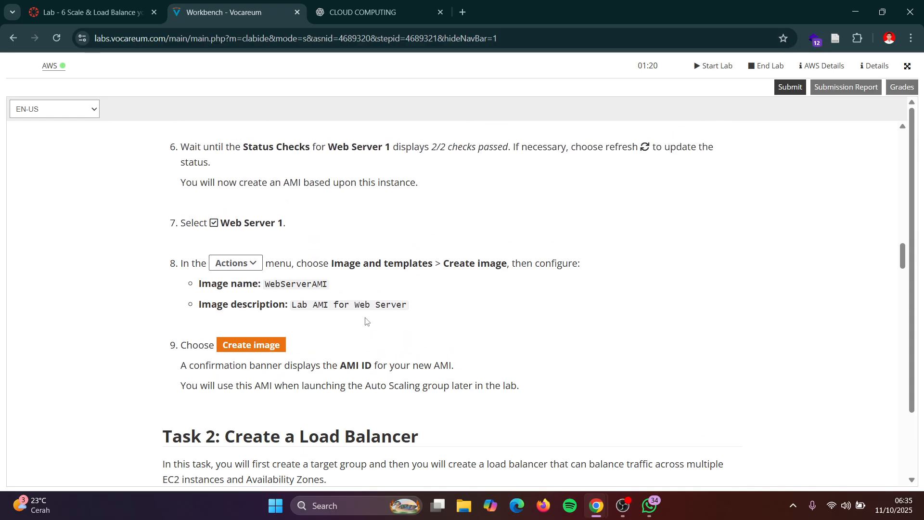
scroll(366, 321, "down", 15)
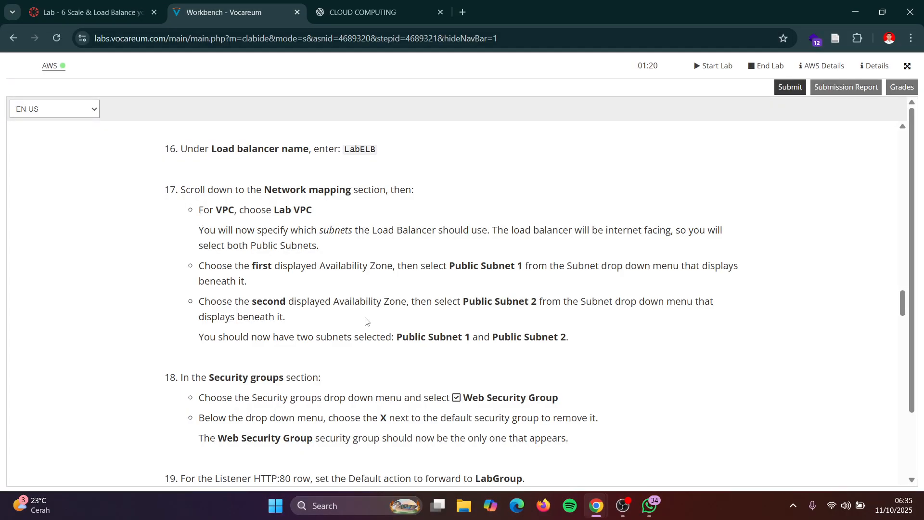
scroll(365, 321, "down", 10)
scroll(366, 321, "down", 1)
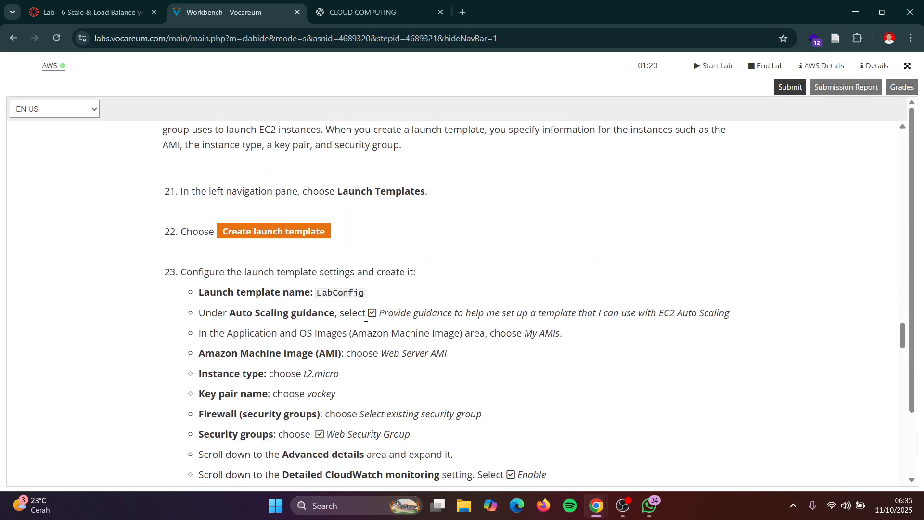
scroll(366, 318, "down", 1)
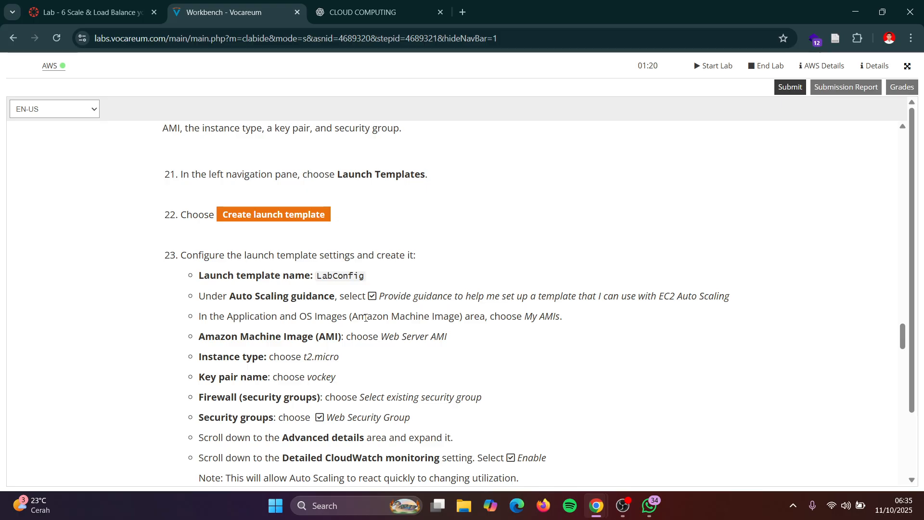
scroll(366, 318, "down", 20)
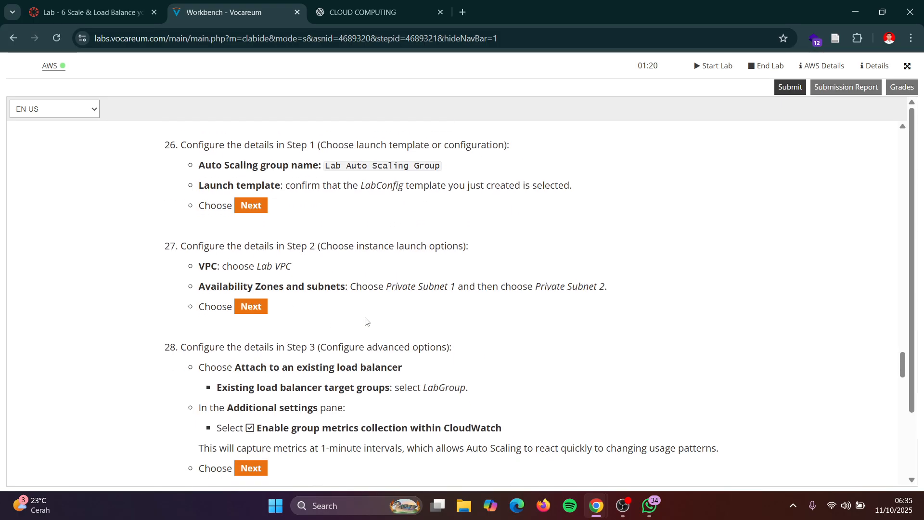
scroll(366, 321, "down", 4)
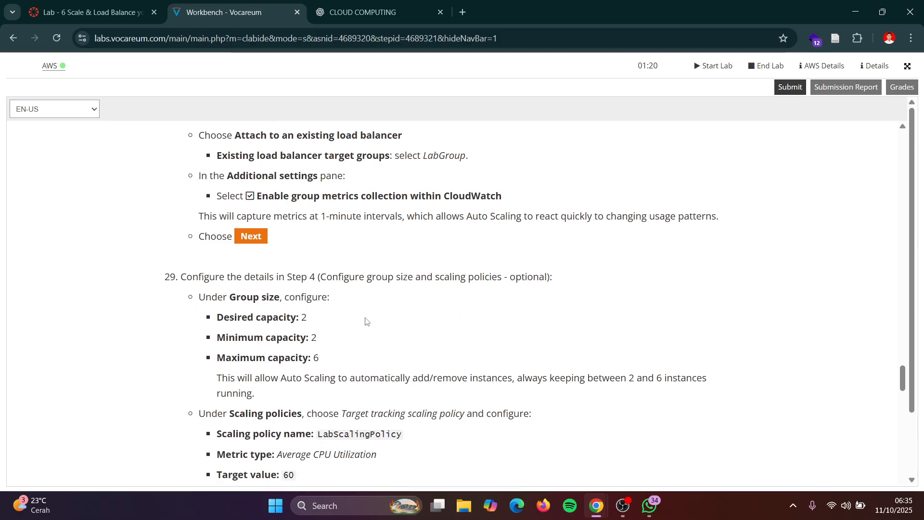
In the AWS console, set the Auto Scaling group's desired capacity to 2 as required by the lab instructions.
key("alt+Tab")
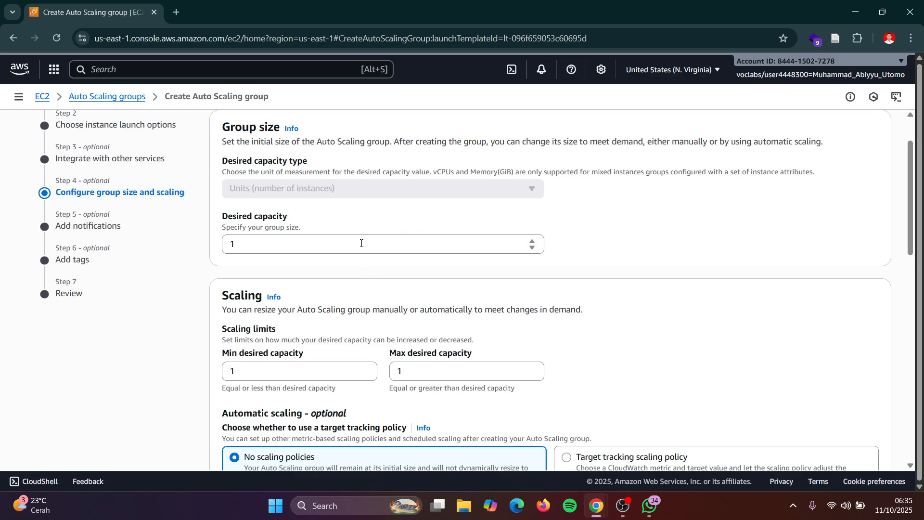
key("alt+Tab")
key("alt+Tab")
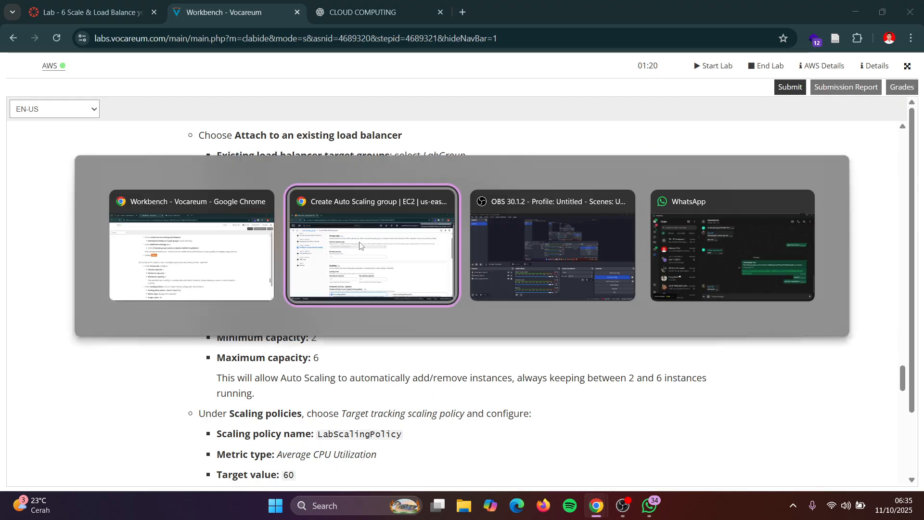
key("BackSpace")
type("2")
scroll(360, 244, "down", 1)
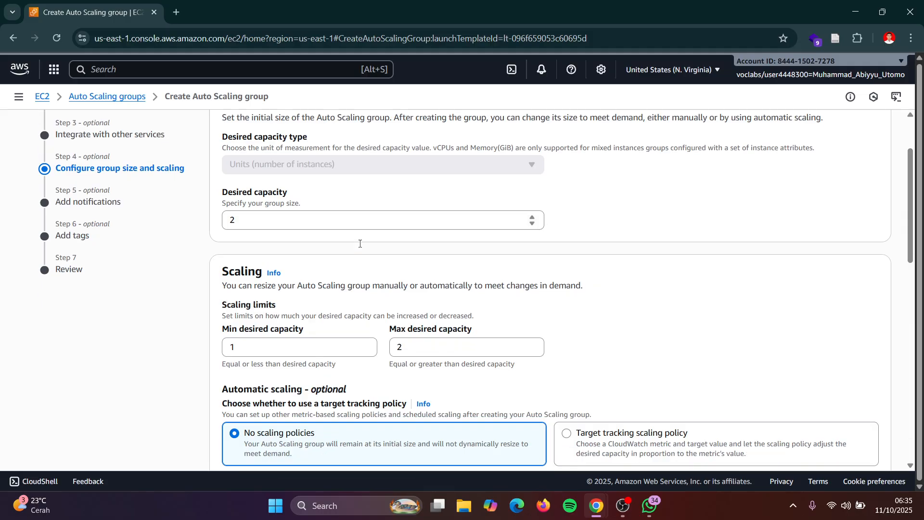
Set the scaling limits to a minimum desired capacity of 2 and a maximum of 6, checking them against step 29.
key("alt+Tab")
key("alt+Tab")
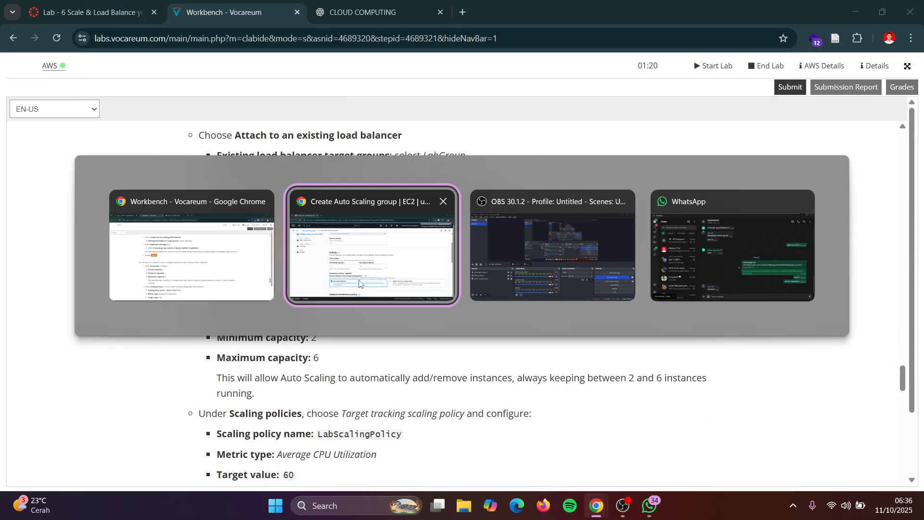
scroll(371, 276, "up", 2)
scroll(370, 280, "down", 4)
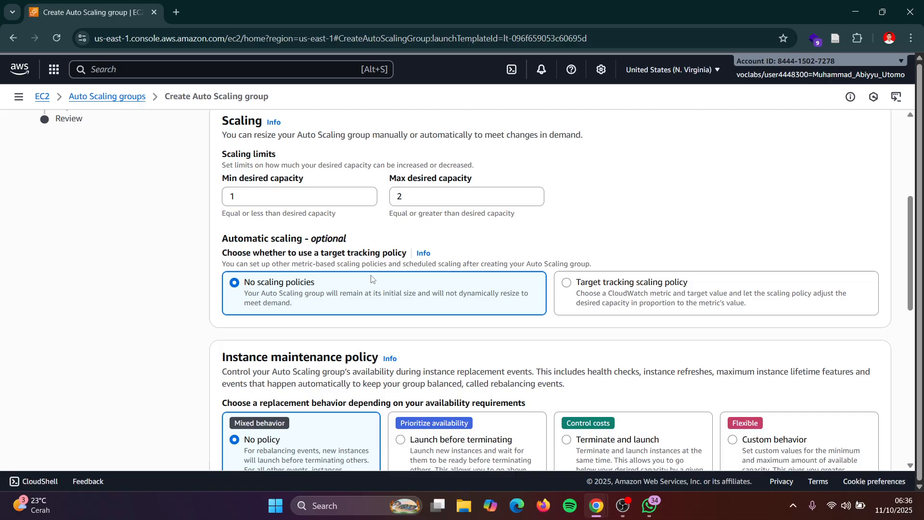
scroll(361, 275, "up", 1)
key("alt+Tab")
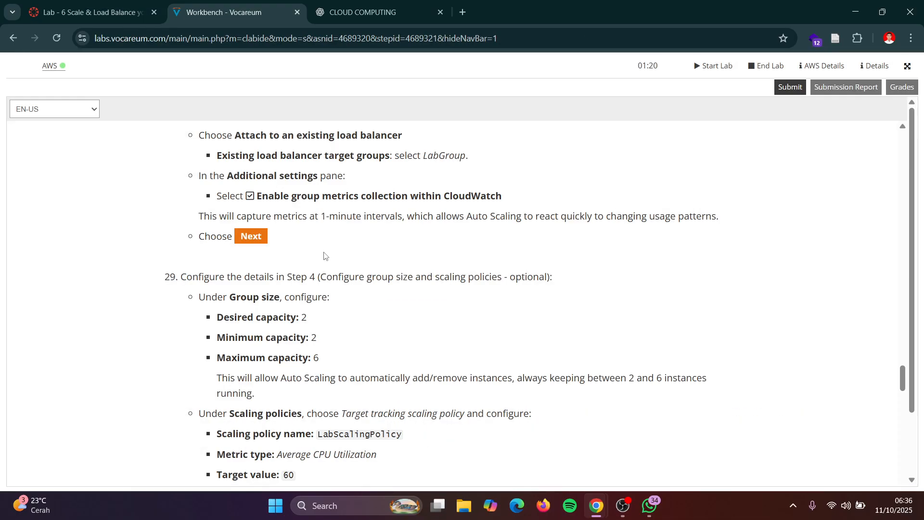
key("alt+Tab")
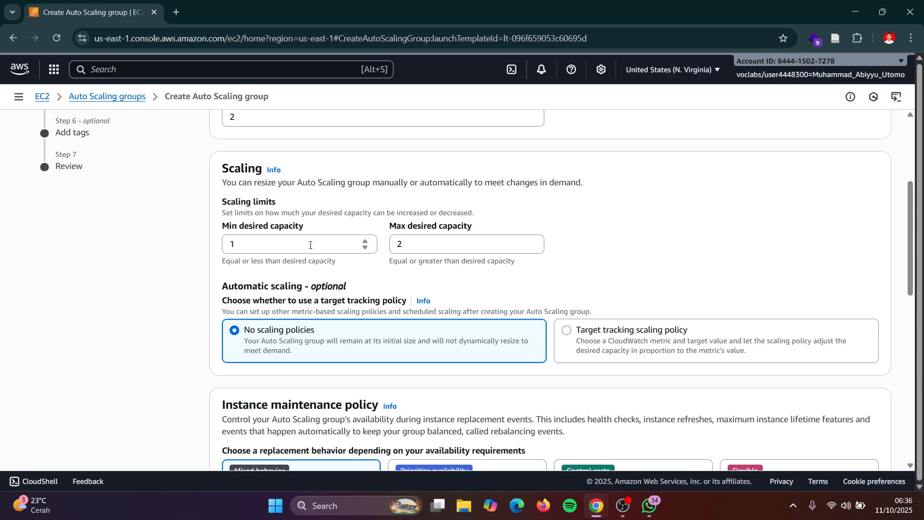
left_click(310, 245)
key("alt+Tab")
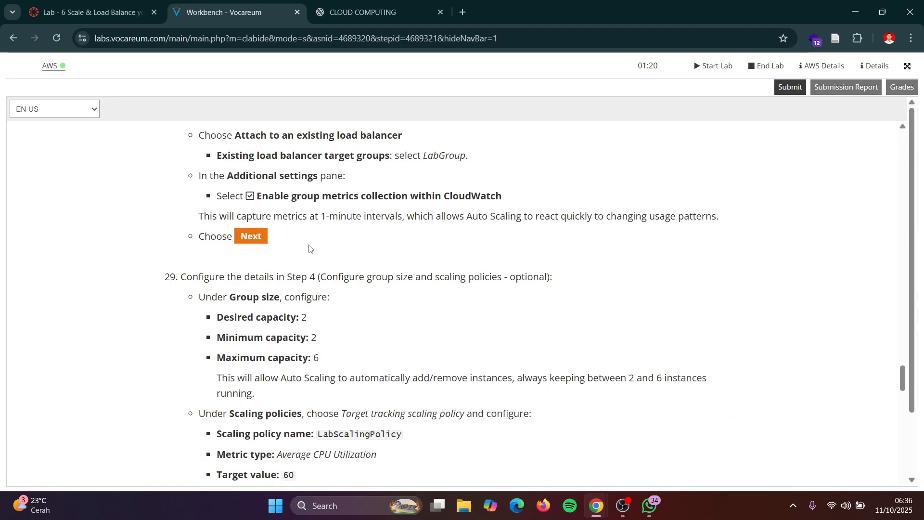
key("alt+Tab")
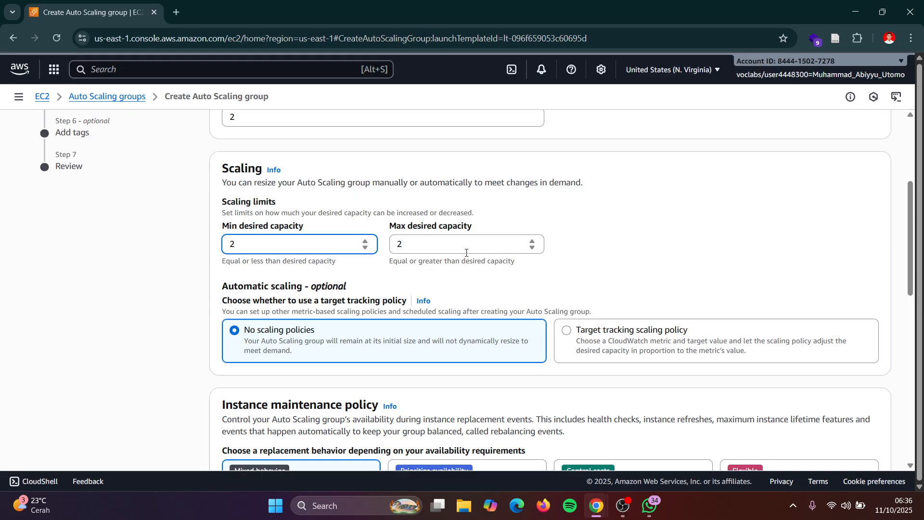
left_click(466, 253)
scroll(466, 252, "down", 1)
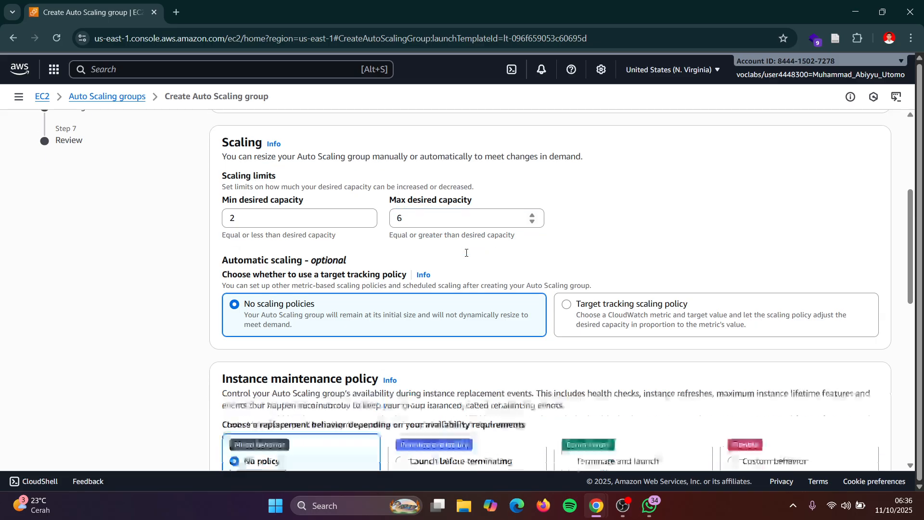
In the lab instructions, read the scaling policy settings of step 29 and copy the policy name LabScalingPolicy.
key("alt+Tab")
scroll(458, 248, "down", 2)
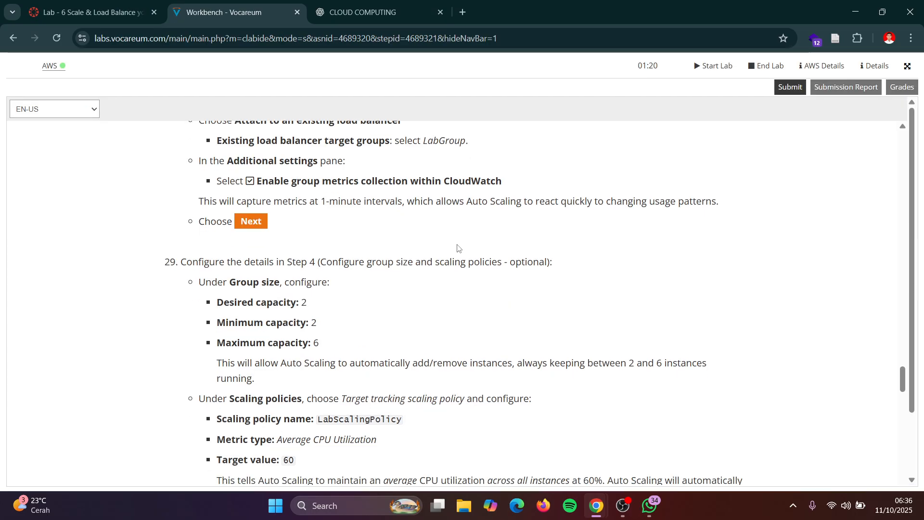
scroll(458, 248, "down", 1)
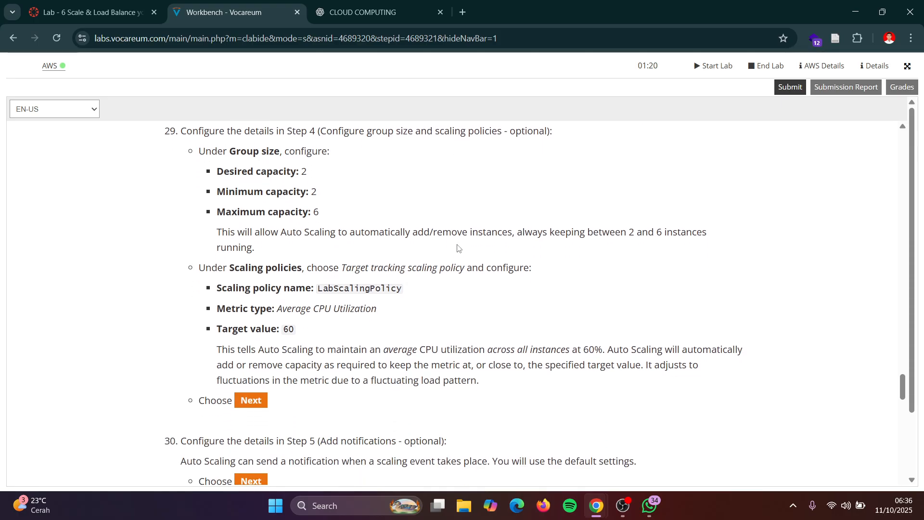
scroll(458, 248, "down", 1)
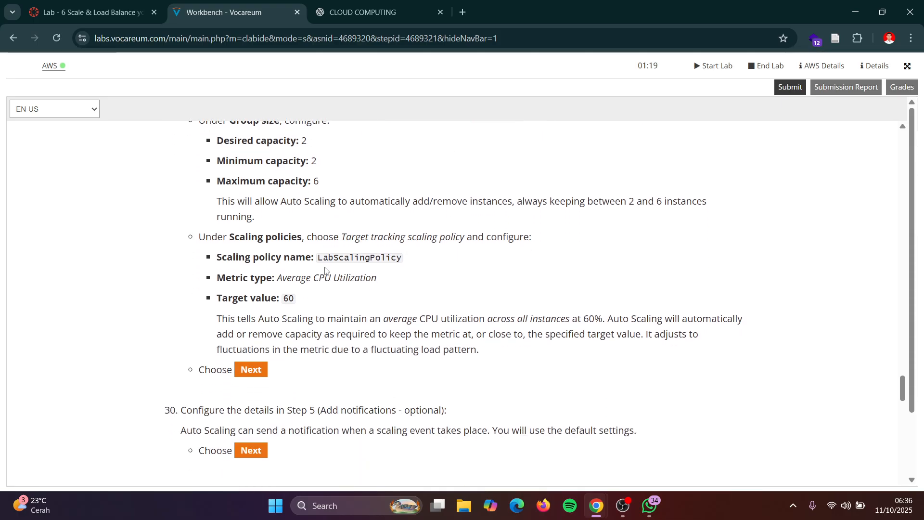
left_click_drag(318, 257, 417, 271)
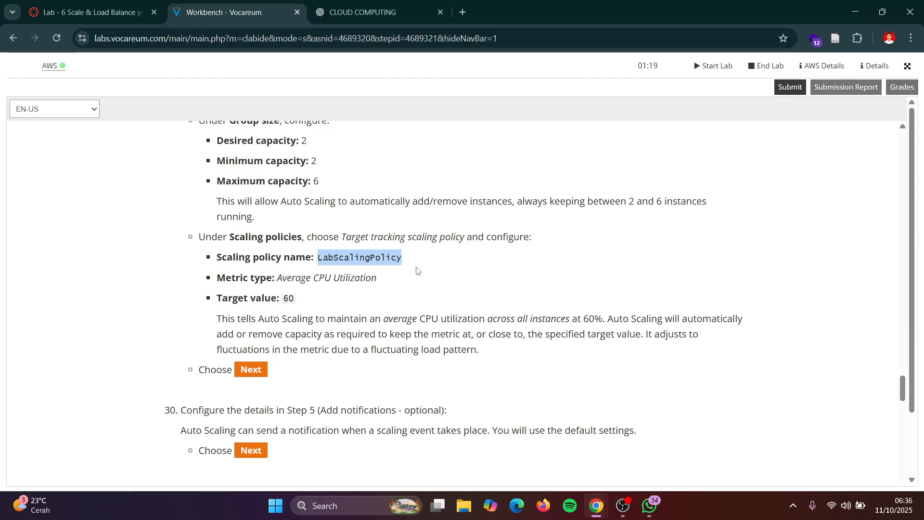
In the AWS console, choose a target tracking scaling policy and name it LabScalingPolicy.
key("alt+Tab")
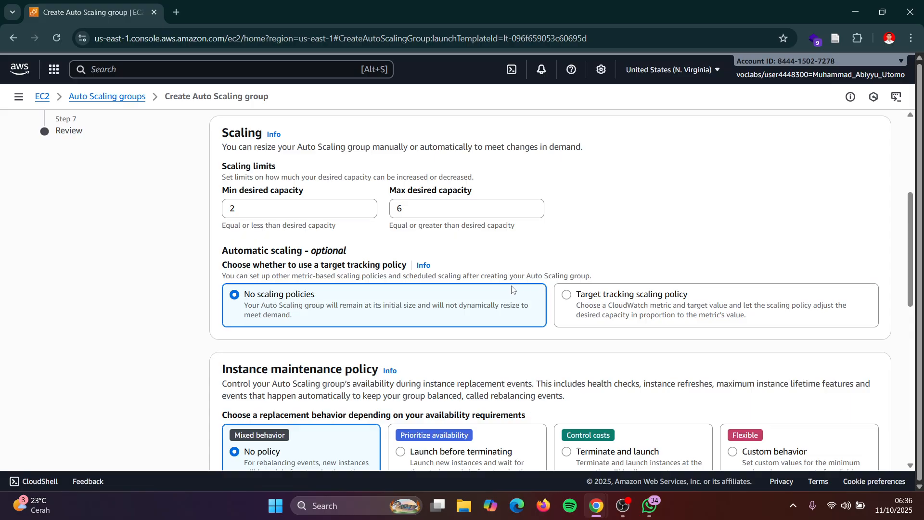
scroll(512, 290, "down", 1)
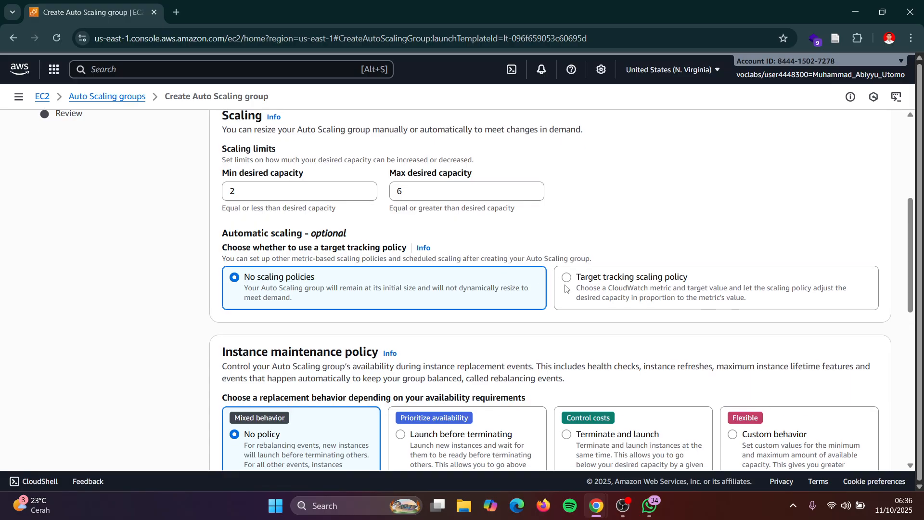
key("alt+Tab")
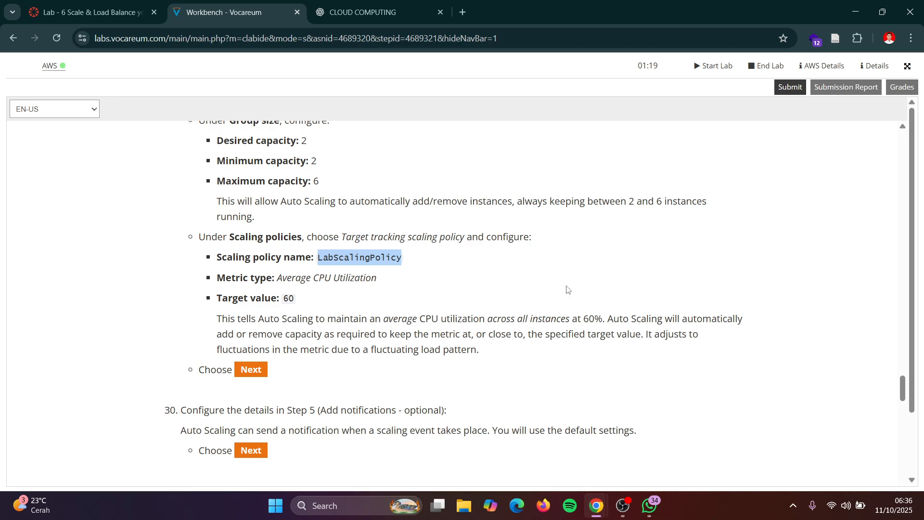
key("alt+Tab")
left_click(567, 289)
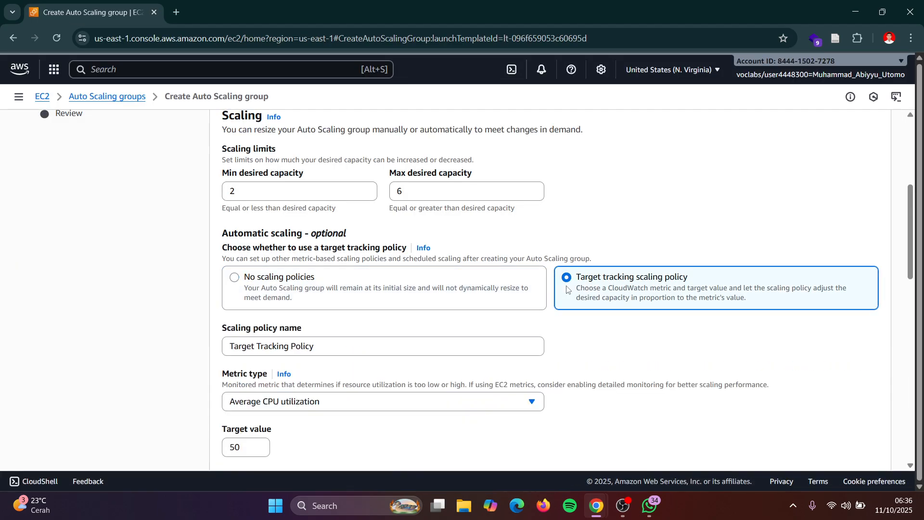
left_click_drag(375, 341, 228, 347)
type("LabScalingPolicy")
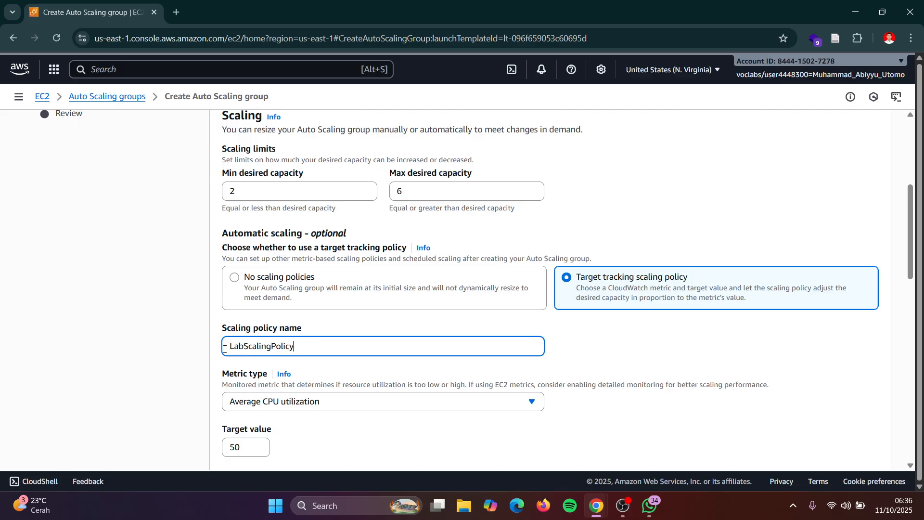
Check the metric type and target in the lab instructions, and set the scaling policy's target value to 60.
scroll(314, 365, "down", 2)
key("alt+Tab")
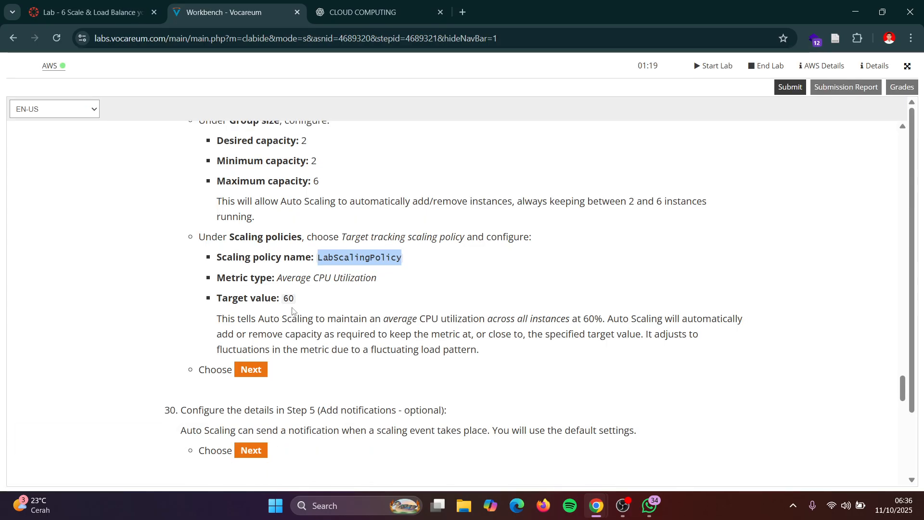
key("alt+Tab")
key("alt+Tab")
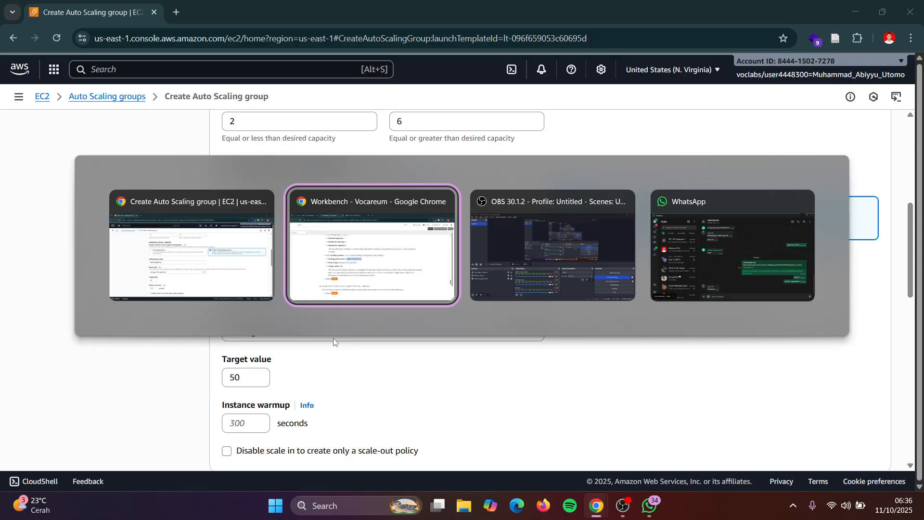
key("alt+Tab")
scroll(337, 343, "down", 1)
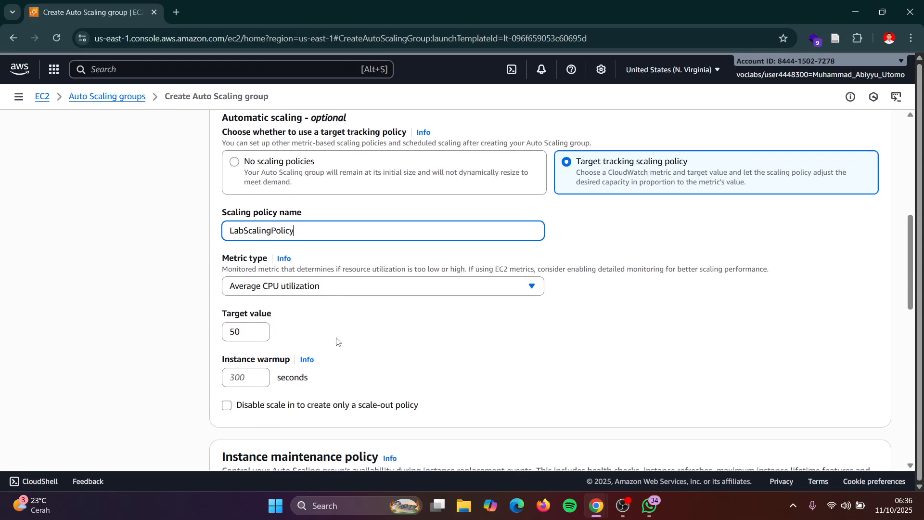
left_click(260, 333)
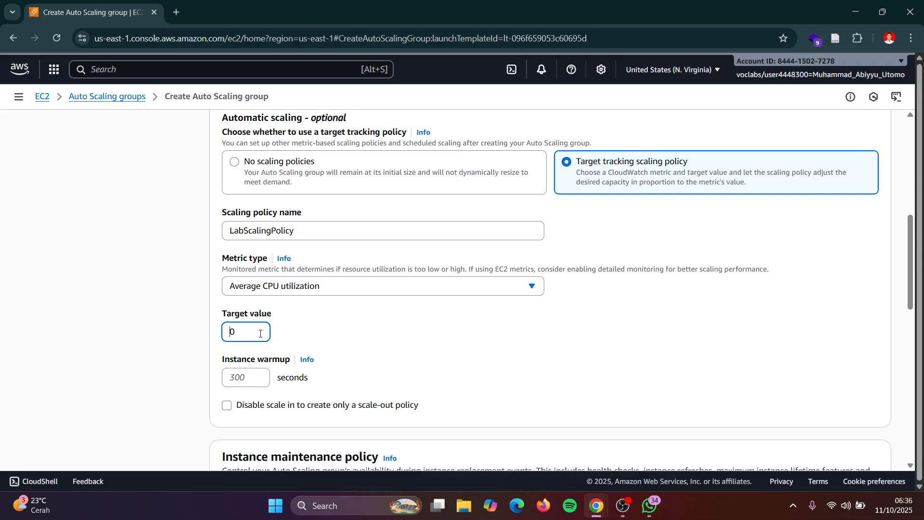
Check the end of step 29, keep the remaining group size and scaling options at their defaults, and proceed to adding notifications.
key("alt+Tab")
scroll(311, 348, "down", 1)
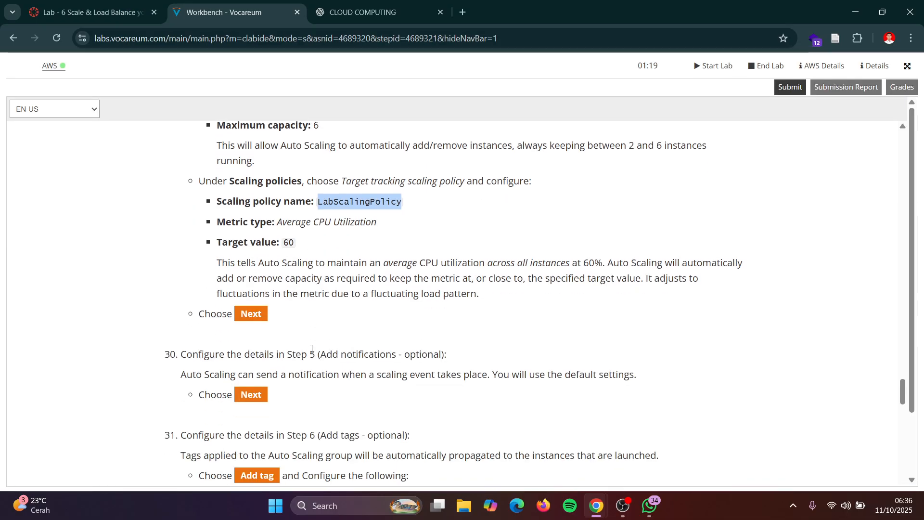
key("alt+Tab")
scroll(758, 383, "down", 7)
scroll(757, 383, "down", 3)
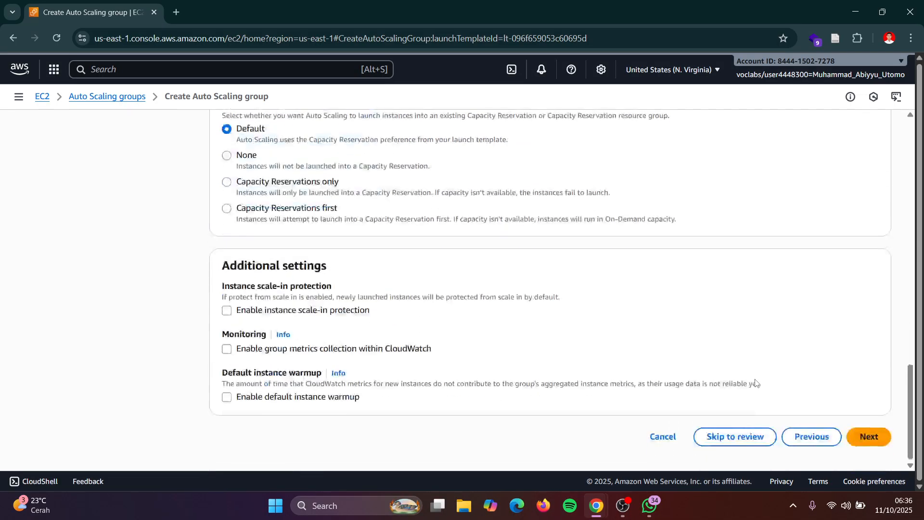
left_click(874, 442)
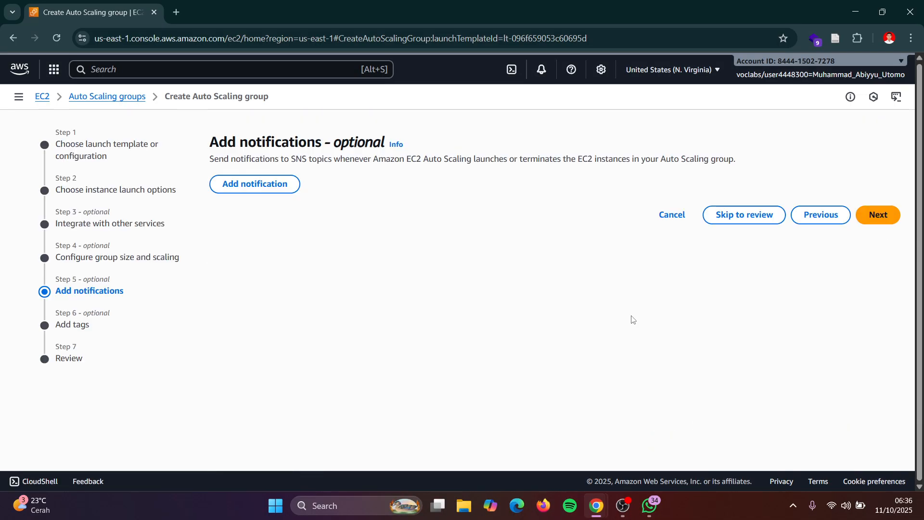
Check step 30 in the lab instructions, leave the notifications at their defaults, and proceed to adding tags.
key("alt+Tab")
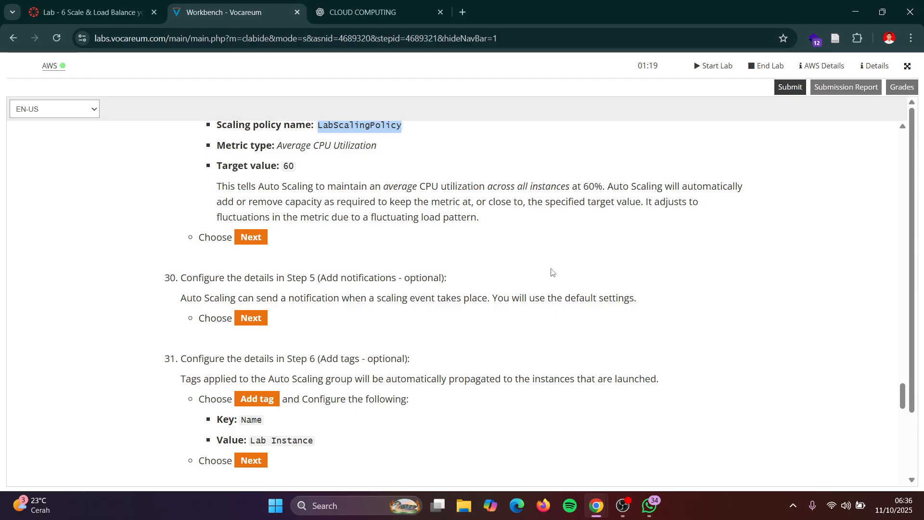
key("XF86AudioMicMute")
key("alt+Tab")
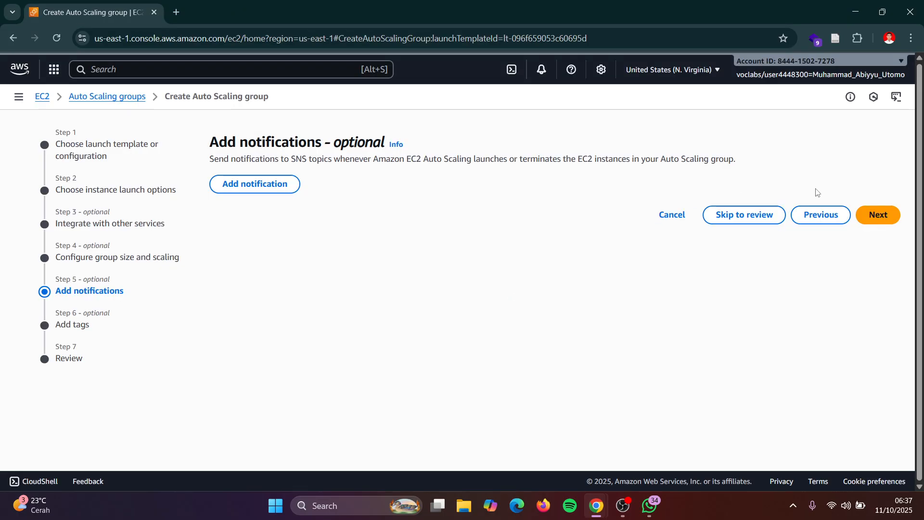
key("alt+Tab")
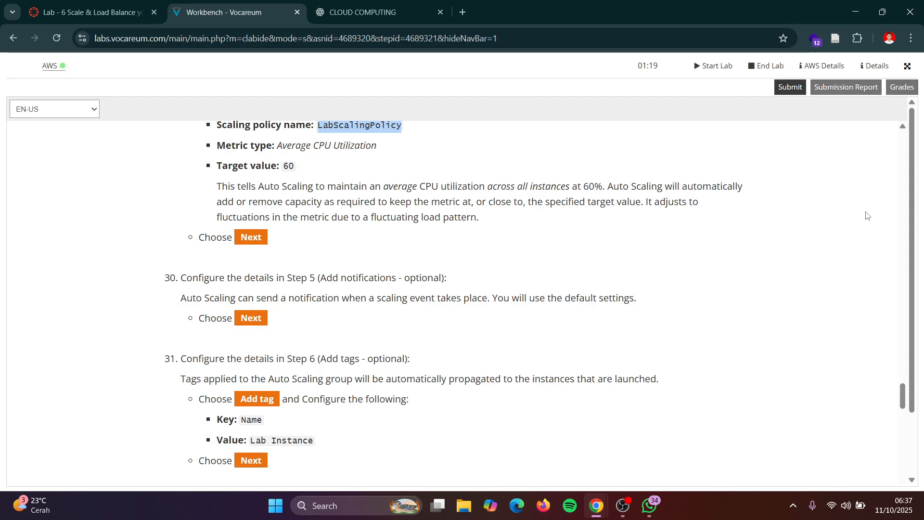
key("alt+Tab")
left_click(868, 215)
Copy the tag key from step 31 of the lab instructions and add a tag with the key Name to the Auto Scaling group.
key("alt+Tab")
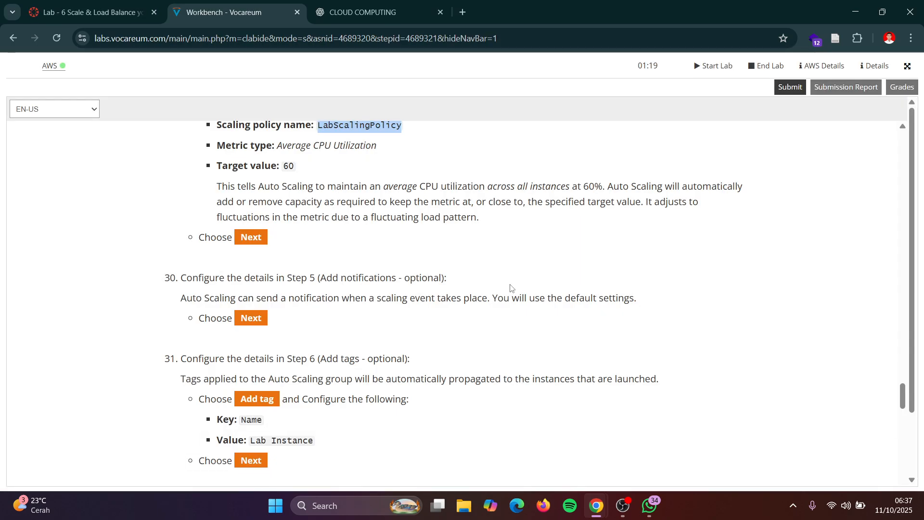
scroll(356, 393, "down", 1)
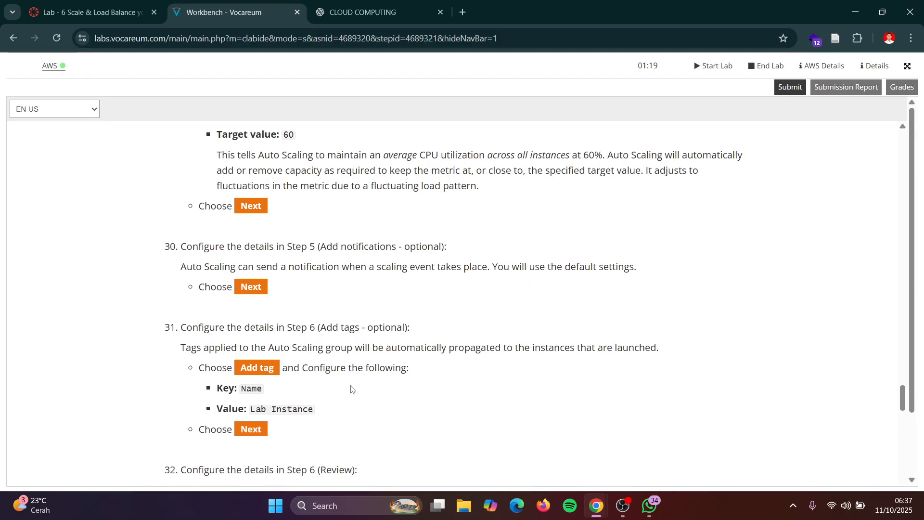
left_click_drag(248, 392, 265, 395)
left_click(264, 395)
double_click(247, 391)
key("ctrl+c")
key("alt+Tab")
left_click(266, 294)
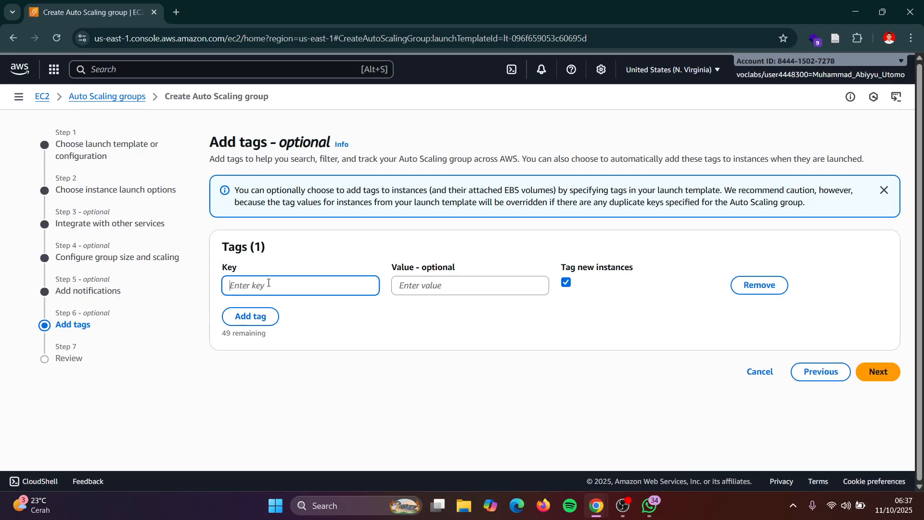
key("ctrl+v")
Copy the tag value from step 31 of the lab instructions and set the Name tag's value to Lab Instance.
key("alt+Tab")
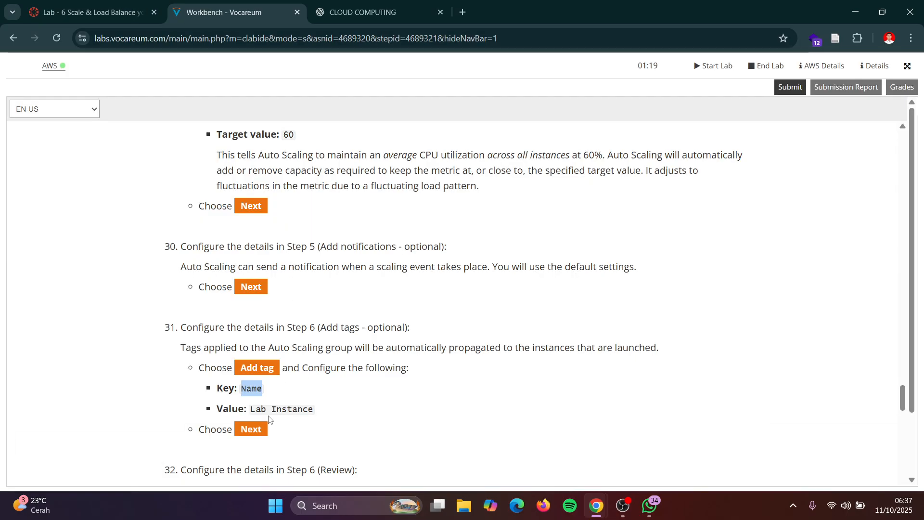
left_click_drag(252, 410, 316, 414)
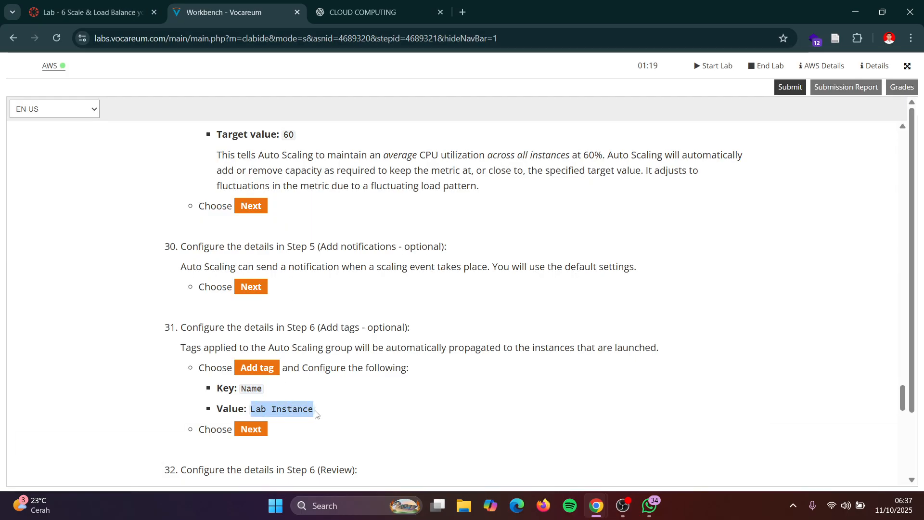
key("ctrl+c")
key("alt+Tab")
left_click(430, 288)
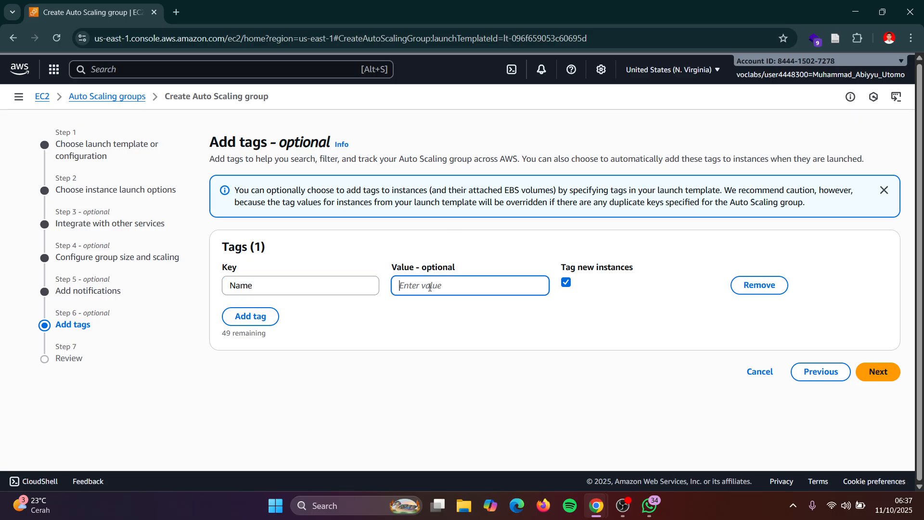
key("ctrl+v")
Check the end of step 31 in the lab instructions and proceed to the Auto Scaling group review.
key("alt+Tab")
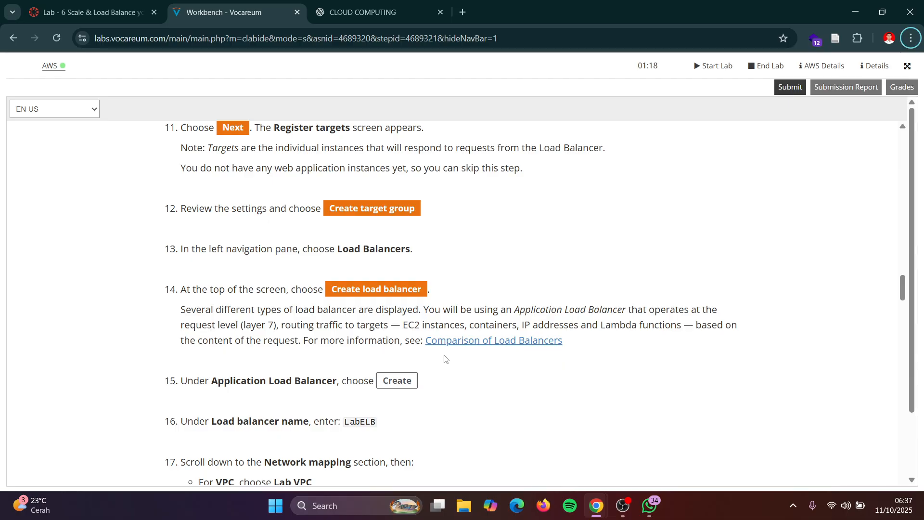
scroll(445, 359, "down", 20)
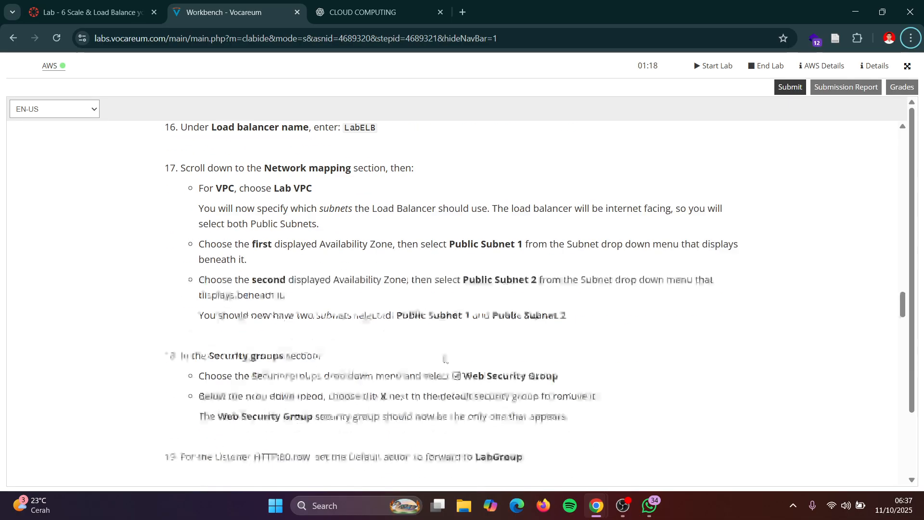
scroll(445, 359, "down", 10)
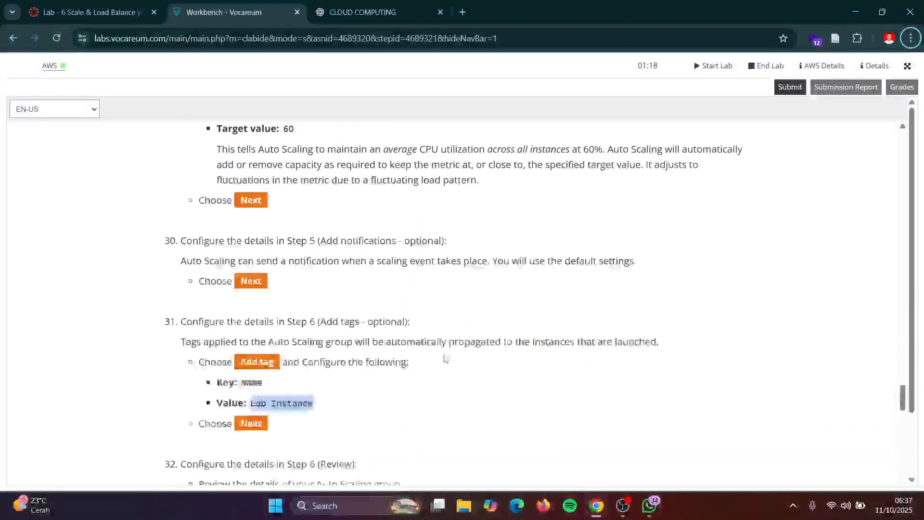
key("alt+Tab")
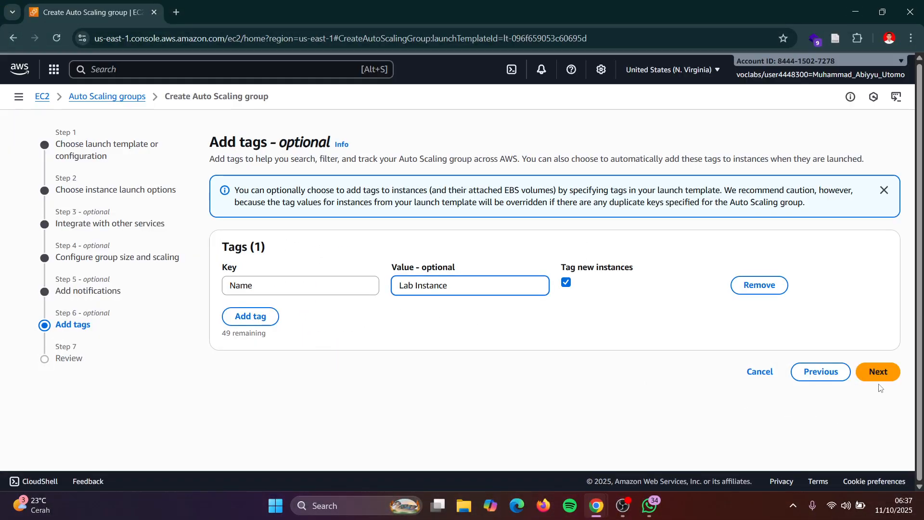
left_click(880, 371)
Read step 32 of the lab instructions, review the group's settings, and create the Auto Scaling group.
key("alt+Tab")
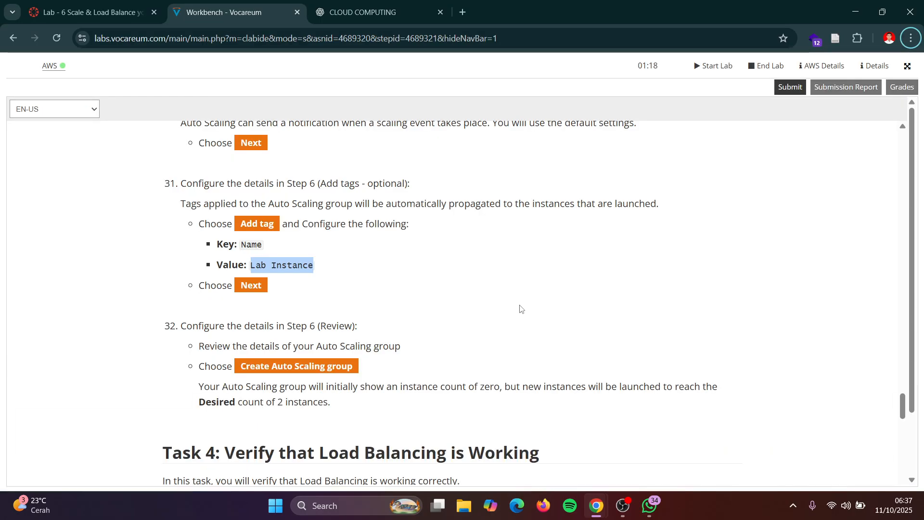
scroll(457, 299, "down", 2)
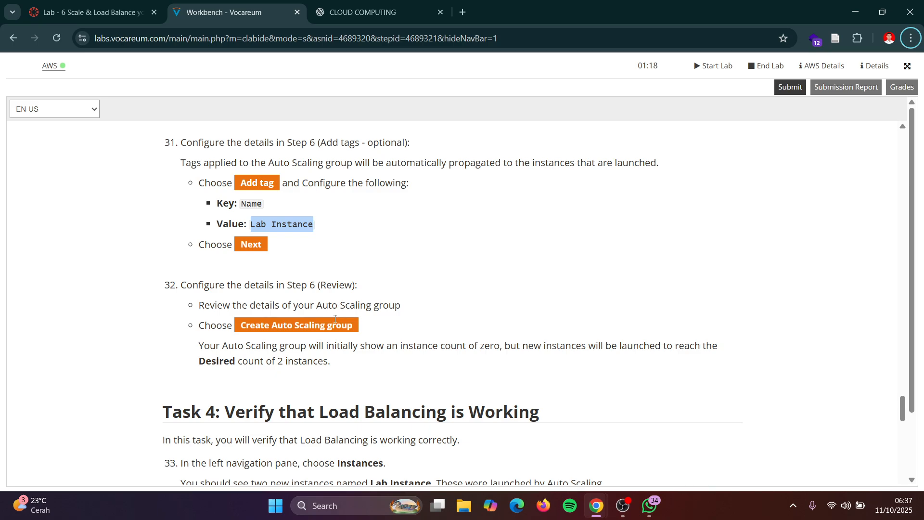
key("alt+Tab")
scroll(451, 374, "down", 10)
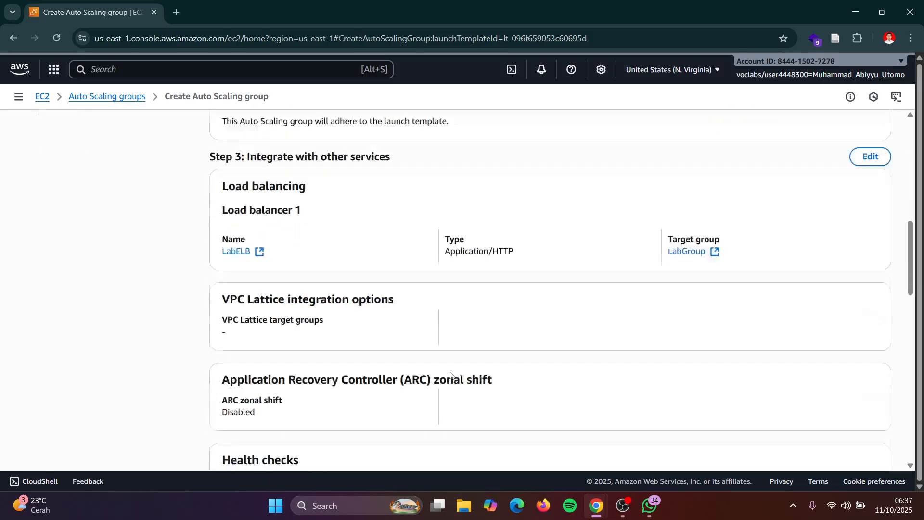
scroll(451, 374, "down", 8)
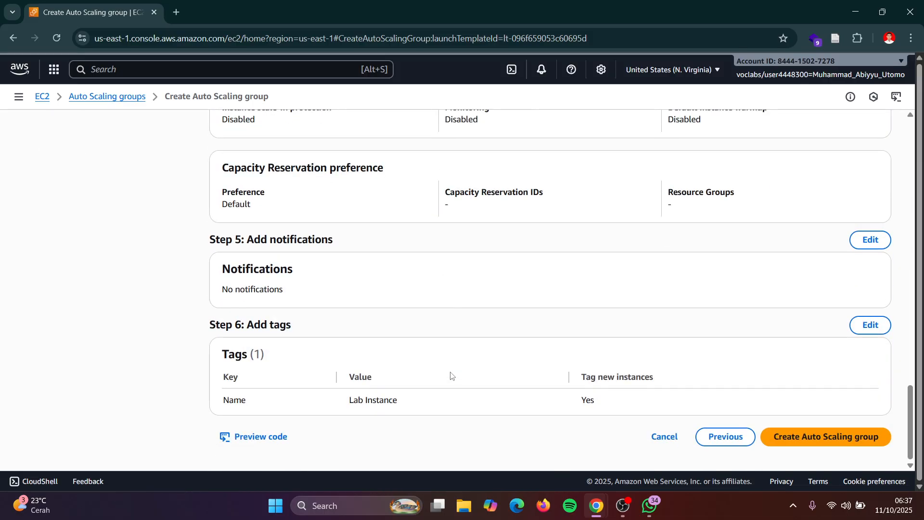
left_click(797, 437)
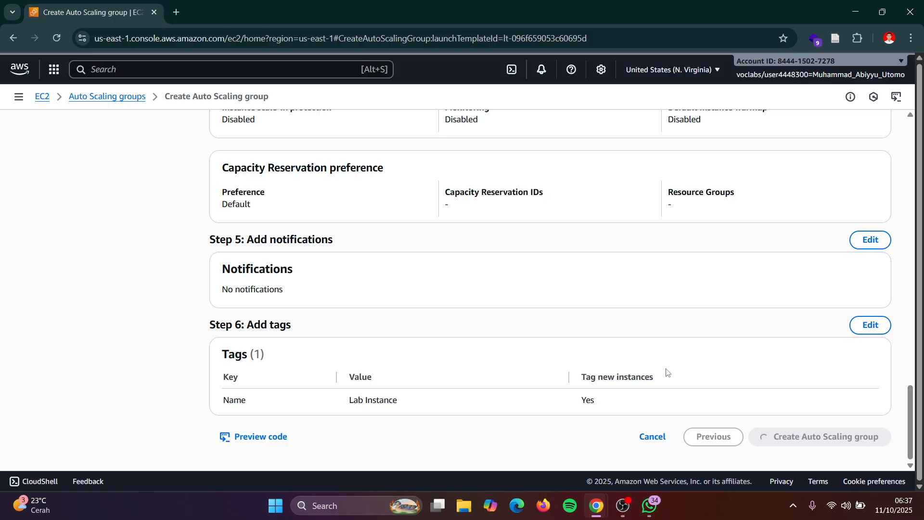
scroll(667, 371, "up", 20)
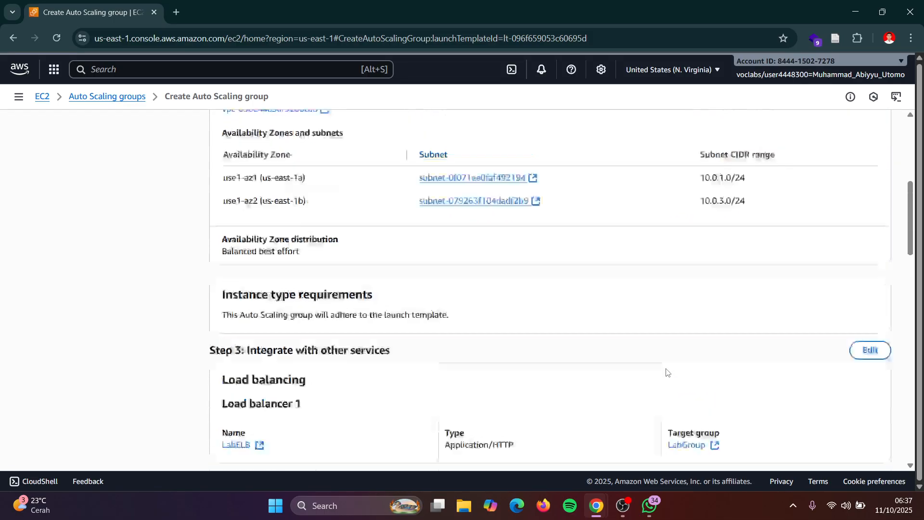
scroll(667, 372, "down", 20)
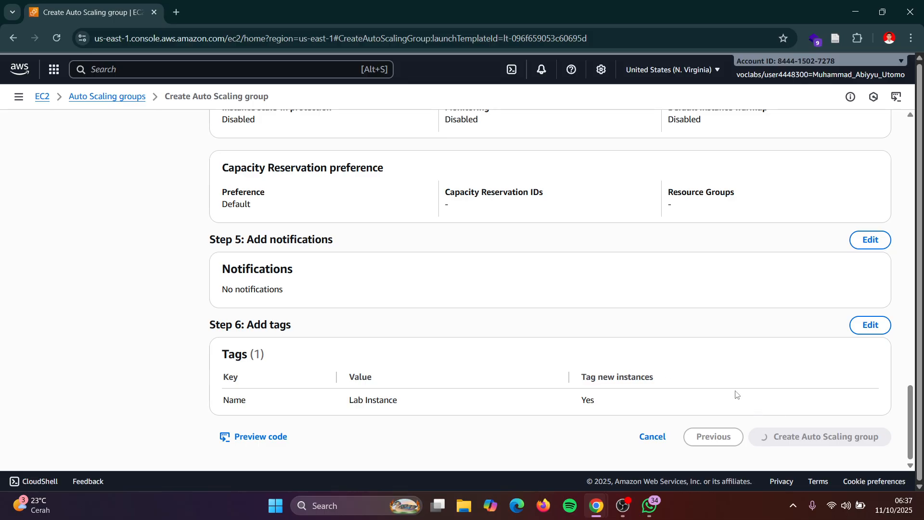
key("XF86AudioMicMute")
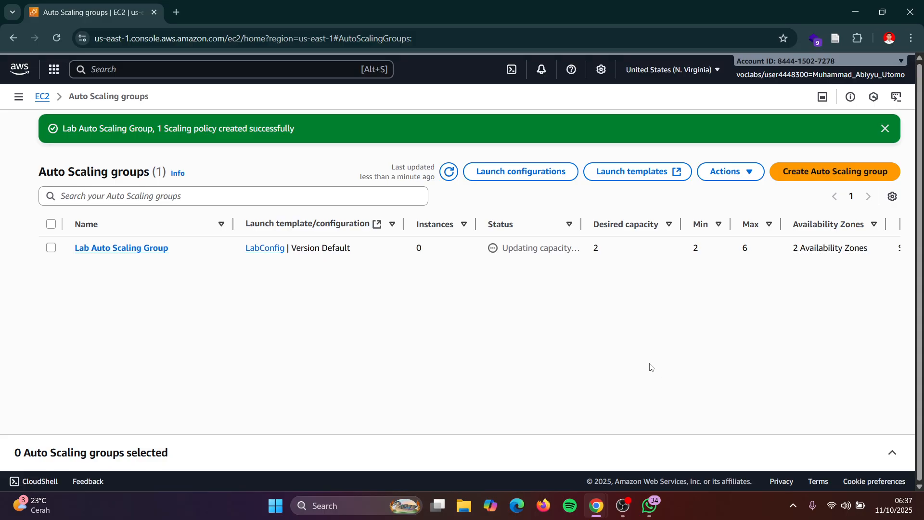
Compare the Auto Scaling group list with step 32 of the lab instructions and read the first steps of Task 4.
key("alt+Tab")
scroll(486, 329, "down", 1)
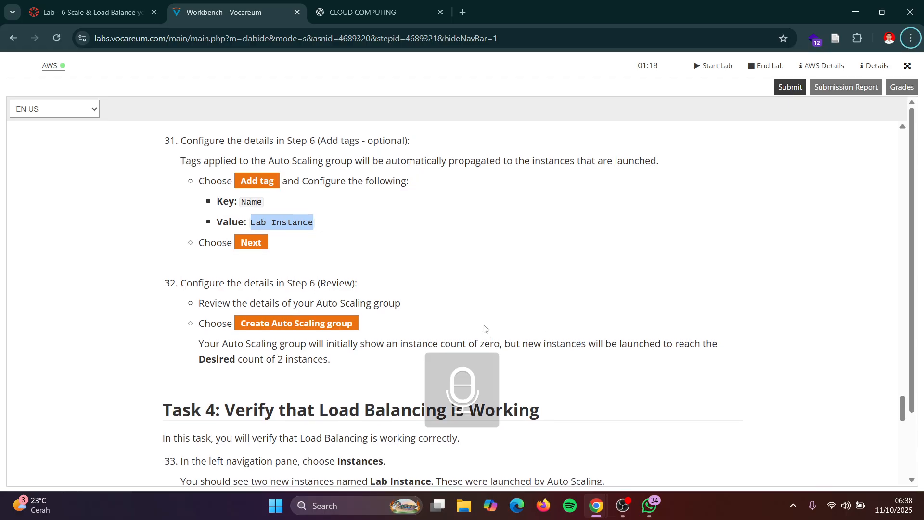
key("alt+Tab")
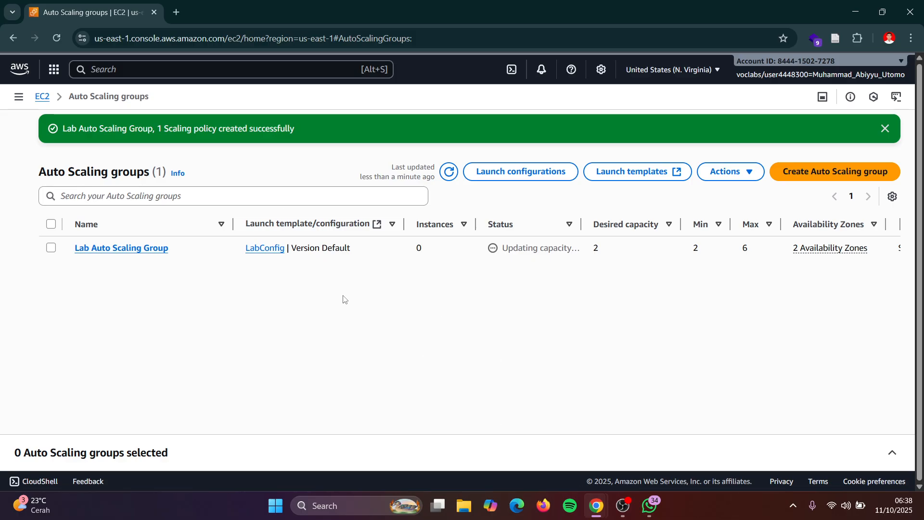
key("alt+Tab")
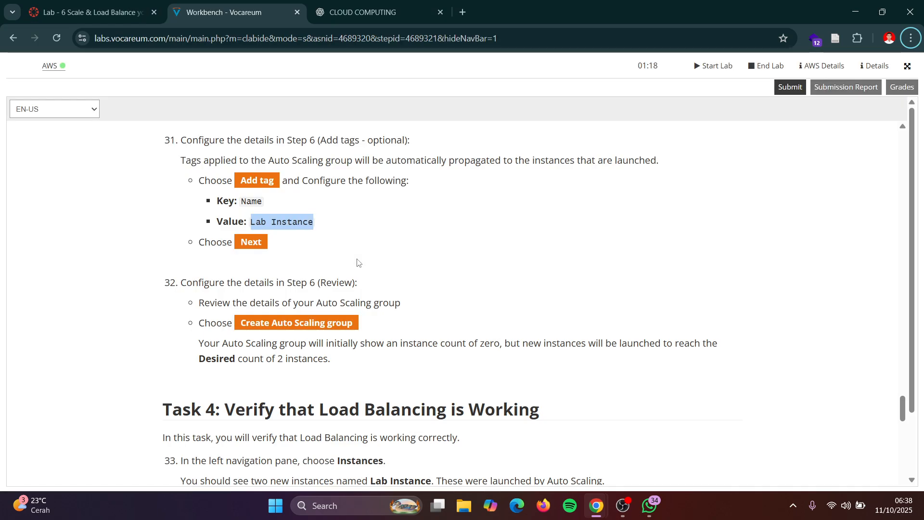
scroll(355, 292, "down", 6)
scroll(355, 293, "up", 1)
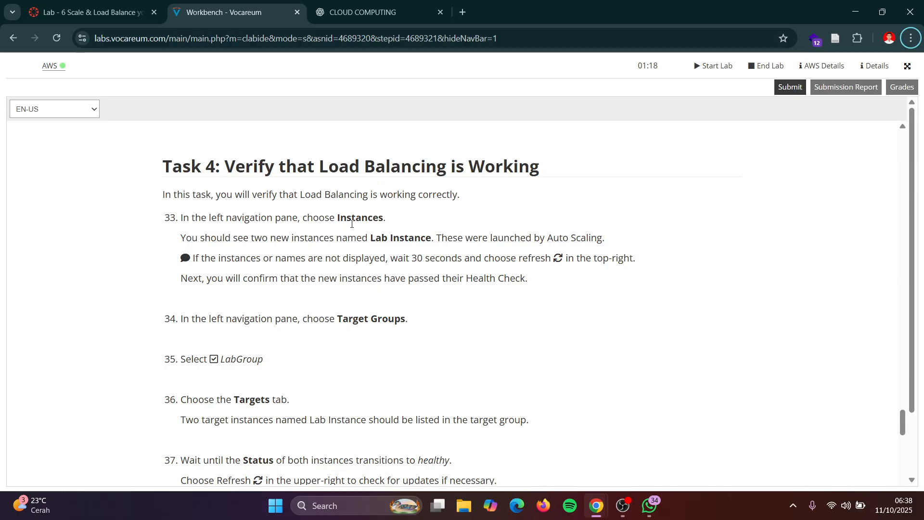
Open the EC2 instances list, check it against step 33 of the lab instructions, and refresh it to look for the Lab Instance entries.
key("alt+Tab")
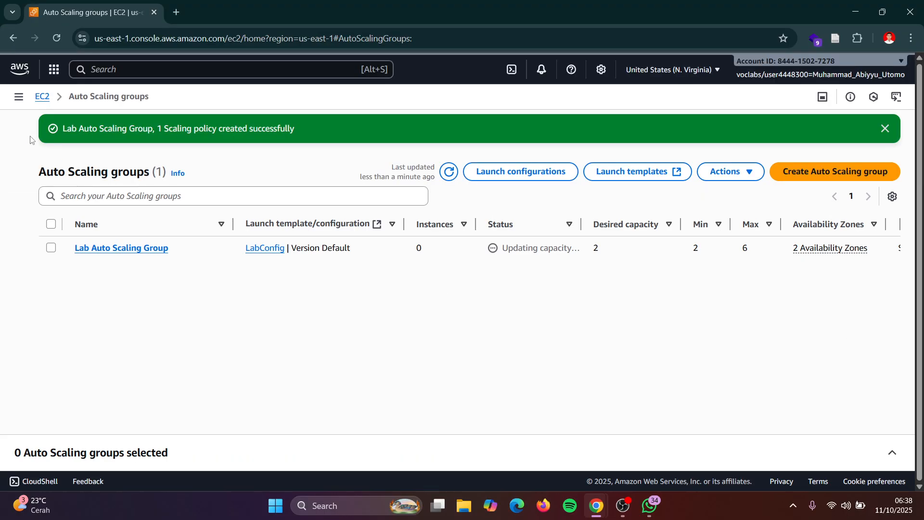
left_click(18, 96)
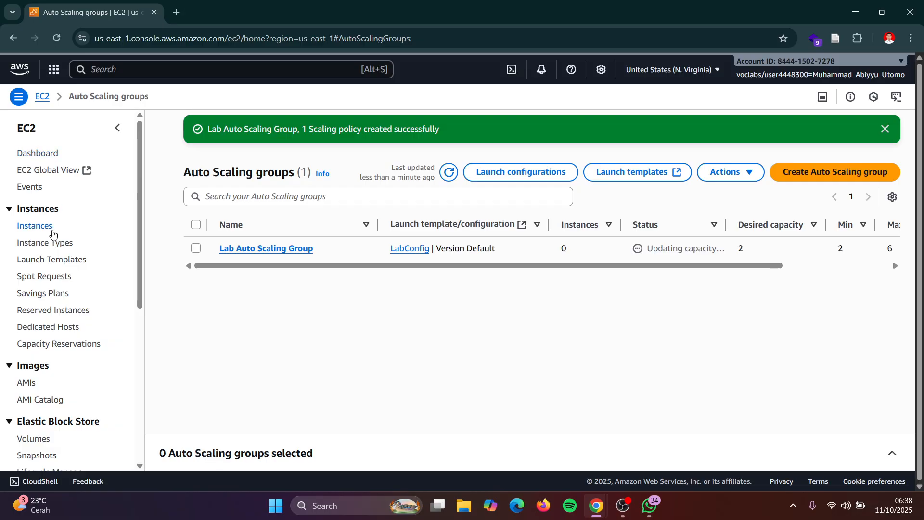
left_click(52, 232)
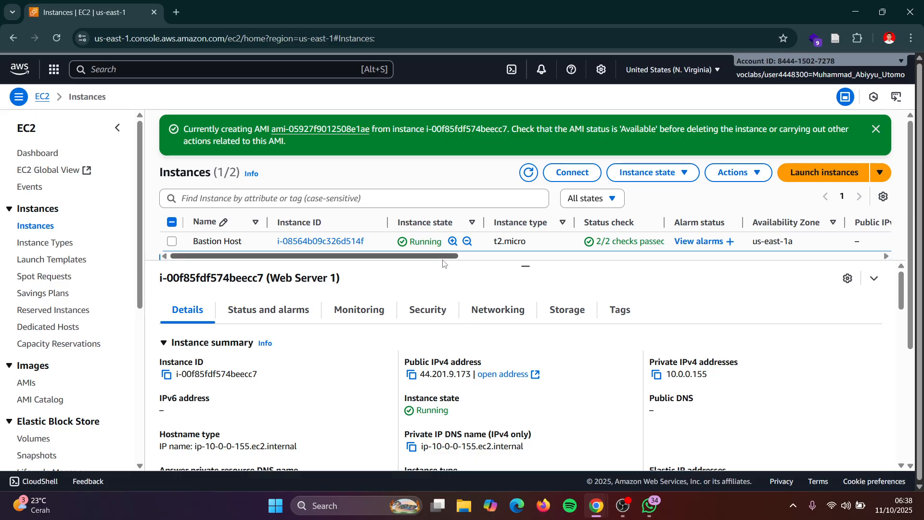
key("alt+Tab")
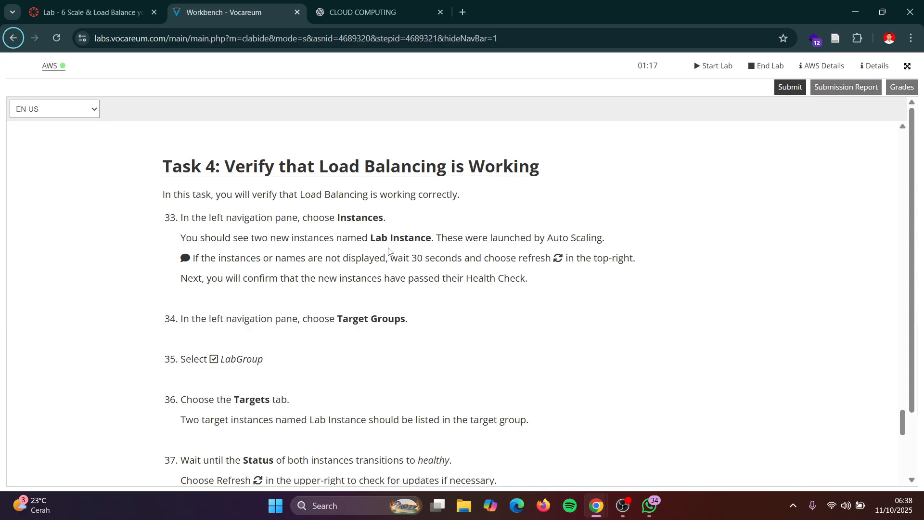
key("alt+Tab")
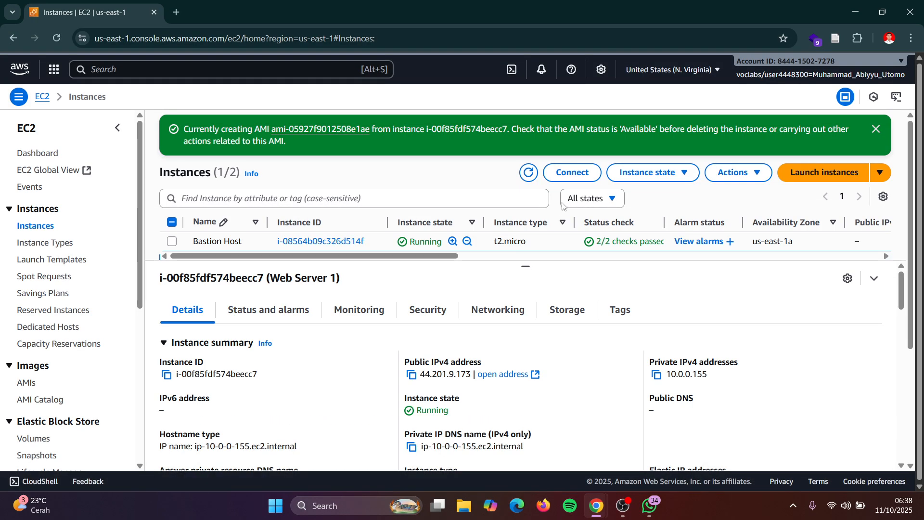
left_click(531, 177)
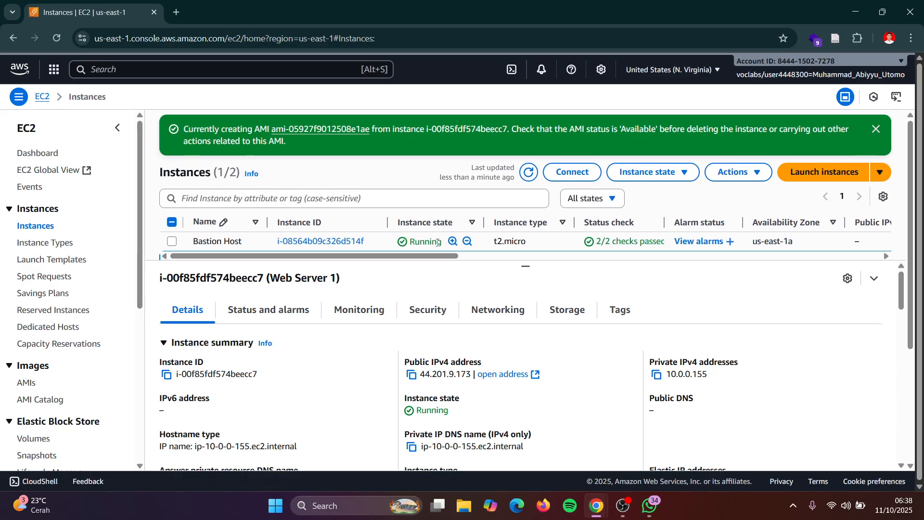
scroll(438, 242, "down", 4)
scroll(397, 418, "down", 8)
scroll(398, 418, "up", 8)
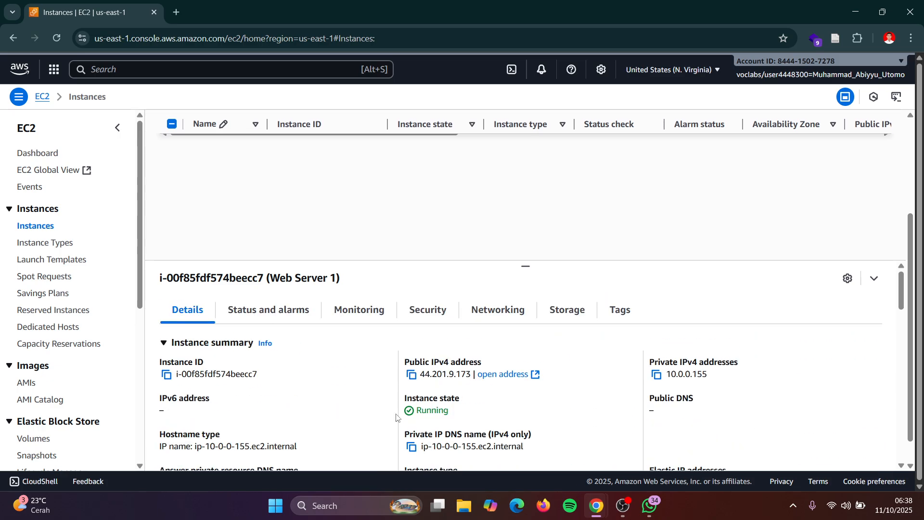
key("alt+Tab")
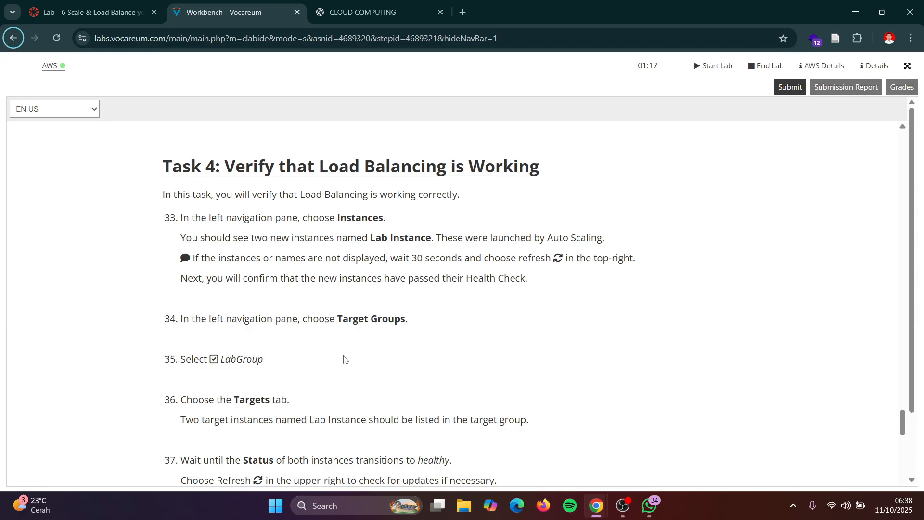
left_click(623, 505)
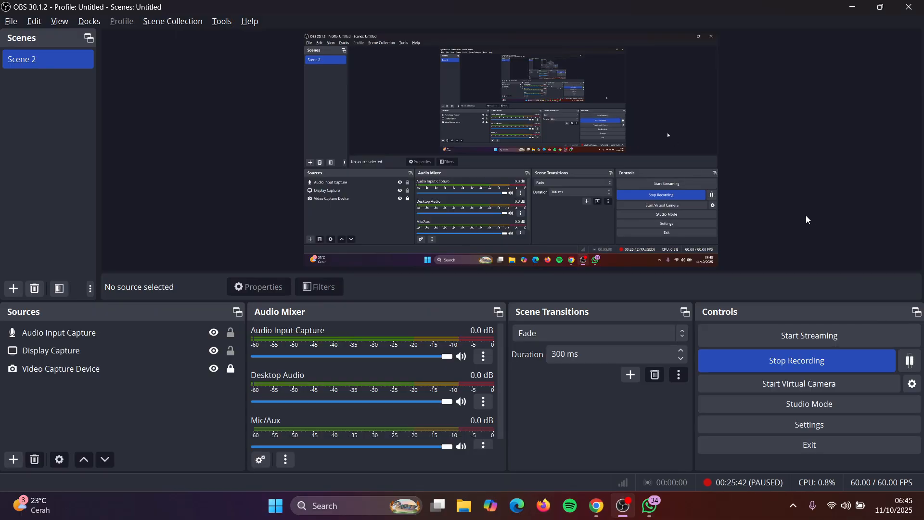
left_click(850, 7)
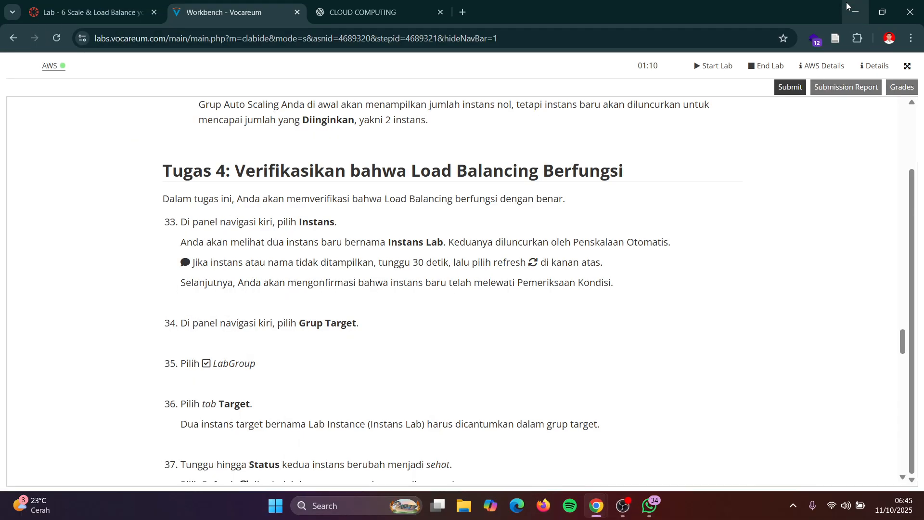
Return to the EC2 instances list and select both Lab Instance entries.
key("alt+Tab")
key("alt+Tab")
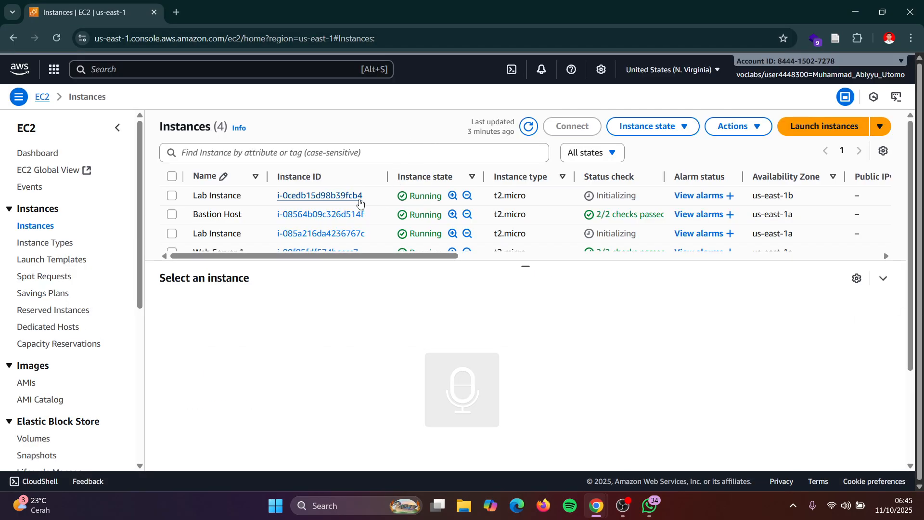
left_click(171, 235)
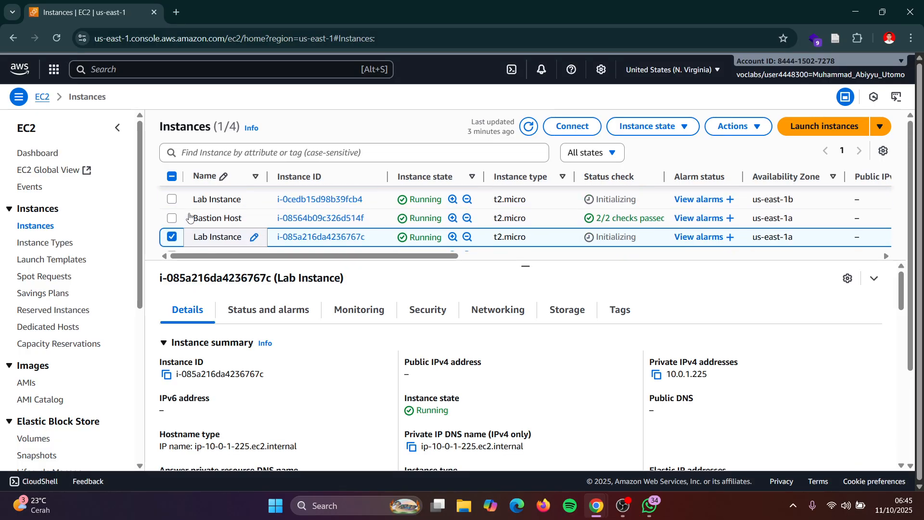
left_click(172, 199)
Read step 34 of the lab instructions and open the EC2 target groups list.
key("alt+Tab")
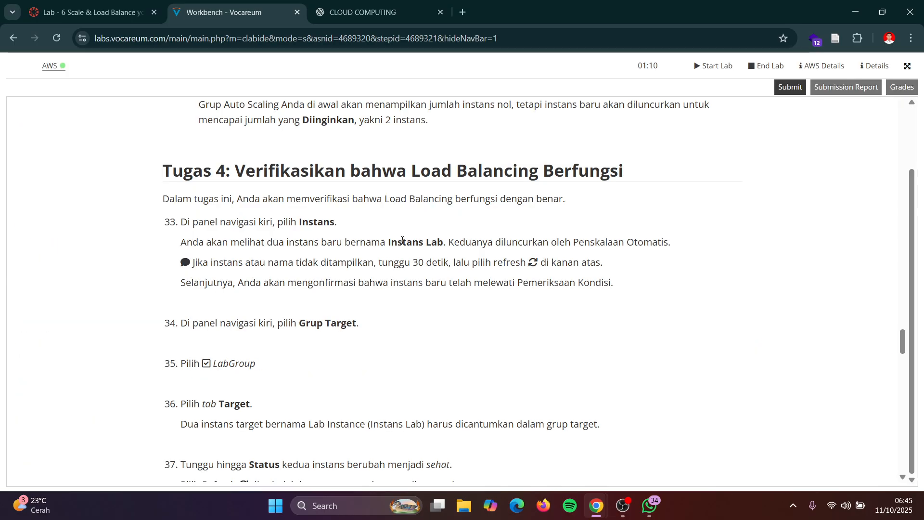
scroll(461, 317, "down", 1)
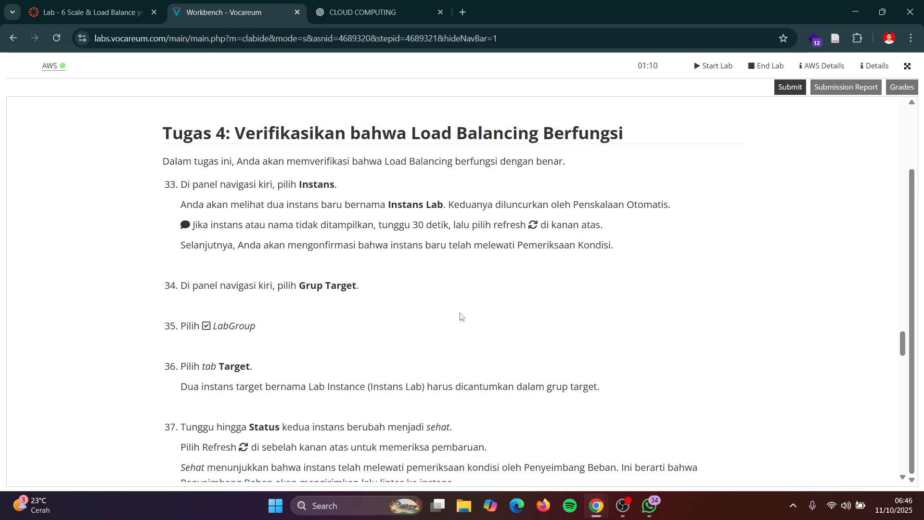
key("alt+Tab")
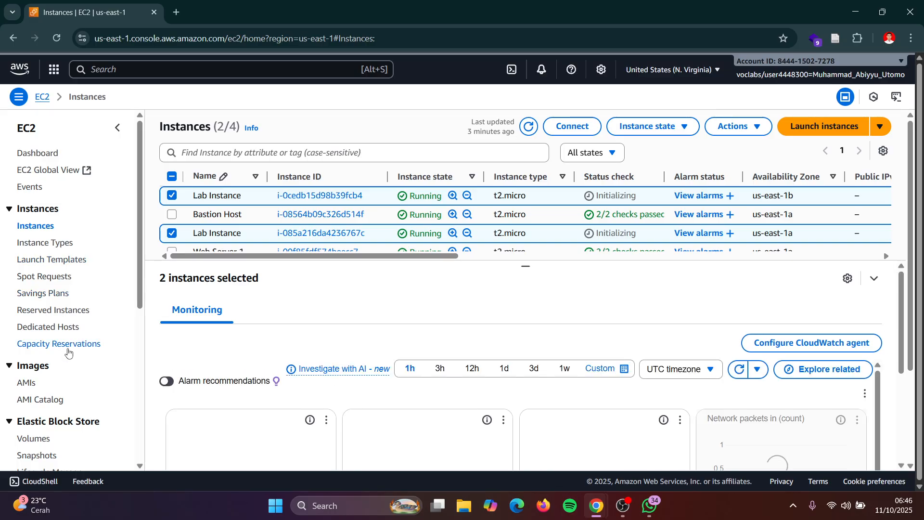
scroll(68, 351, "down", 3)
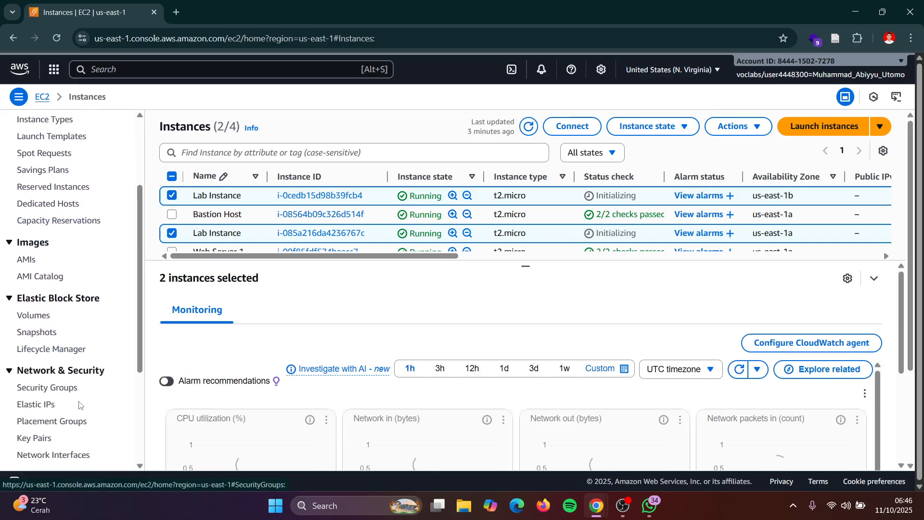
scroll(67, 385, "down", 1)
scroll(67, 397, "down", 1)
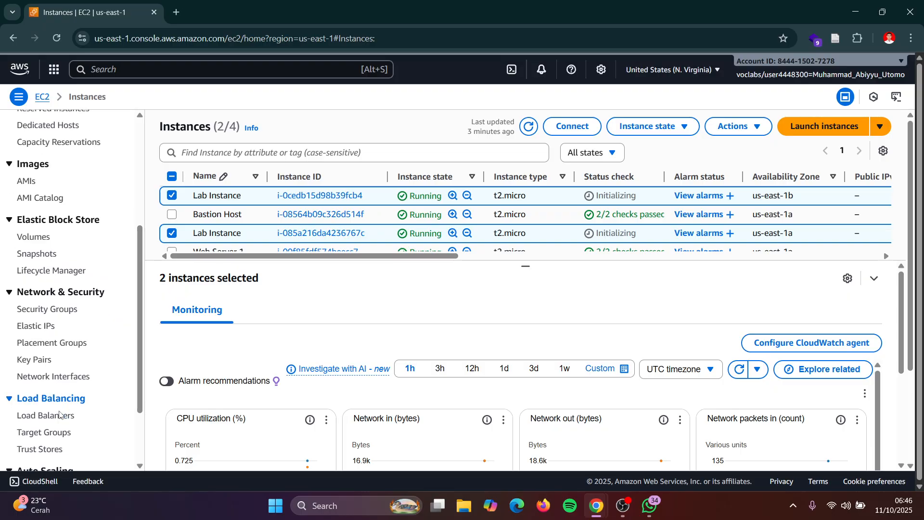
left_click(45, 432)
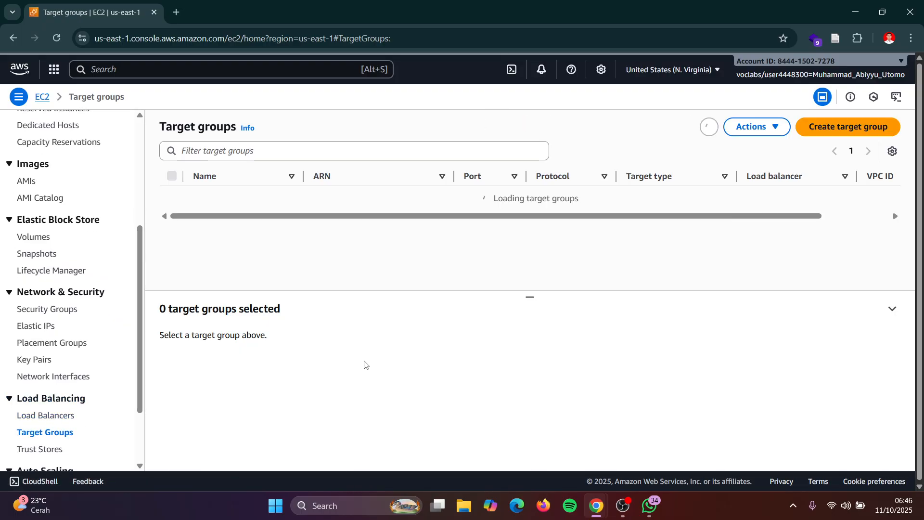
Check step 35 of the lab instructions and select the LabGroup target group.
key("alt+Tab")
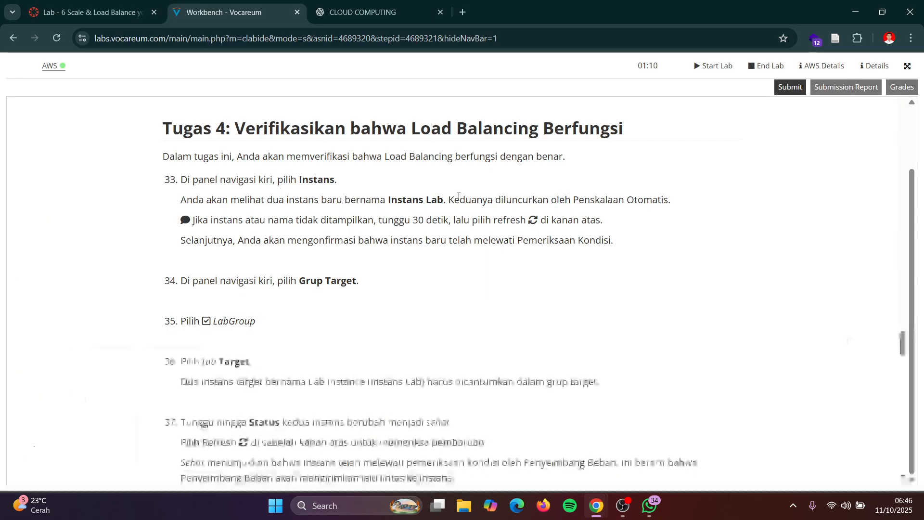
key("alt+Tab")
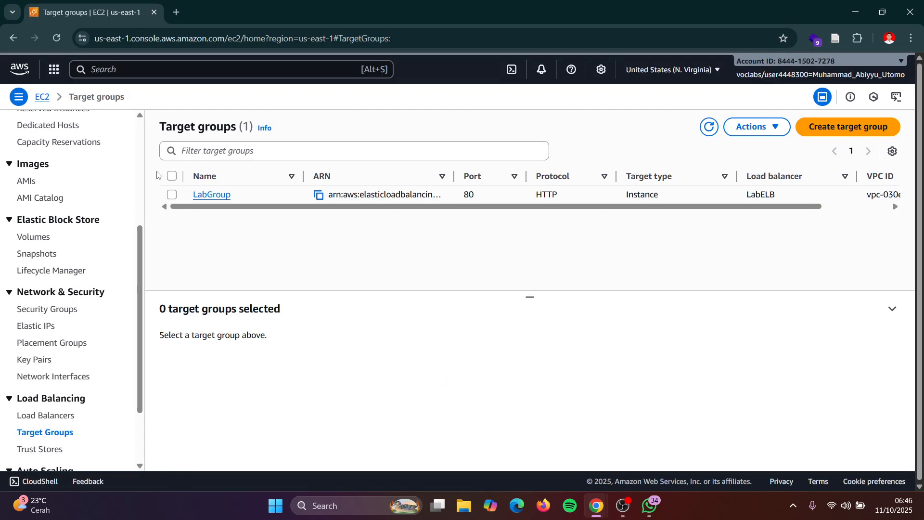
left_click(172, 194)
Read step 36 of the lab instructions, show LabGroup's registered targets, and select both Lab Instance targets.
key("alt+Tab")
scroll(410, 332, "down", 2)
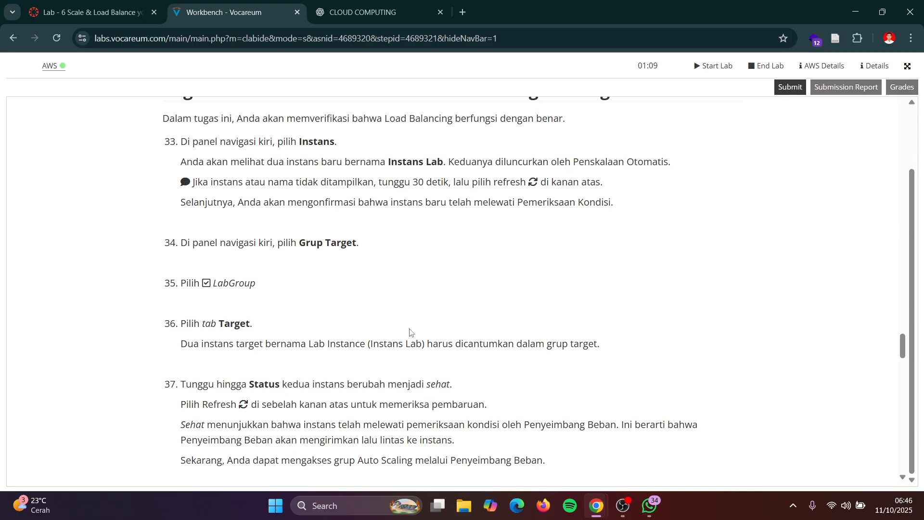
key("alt+Tab")
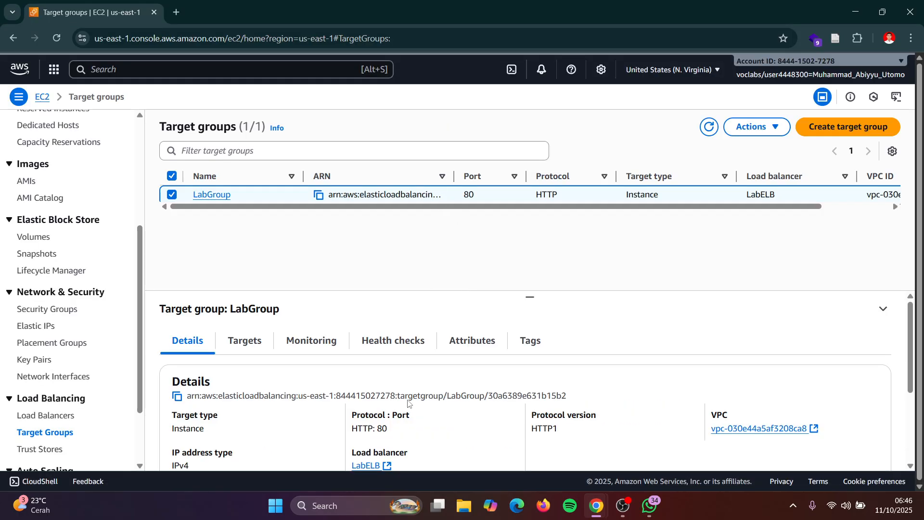
left_click(251, 344)
scroll(331, 404, "down", 2)
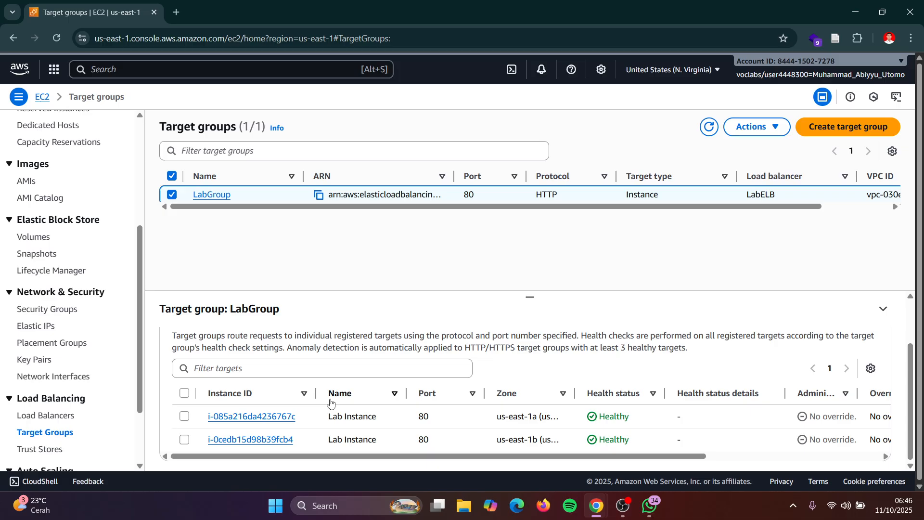
left_click(185, 417)
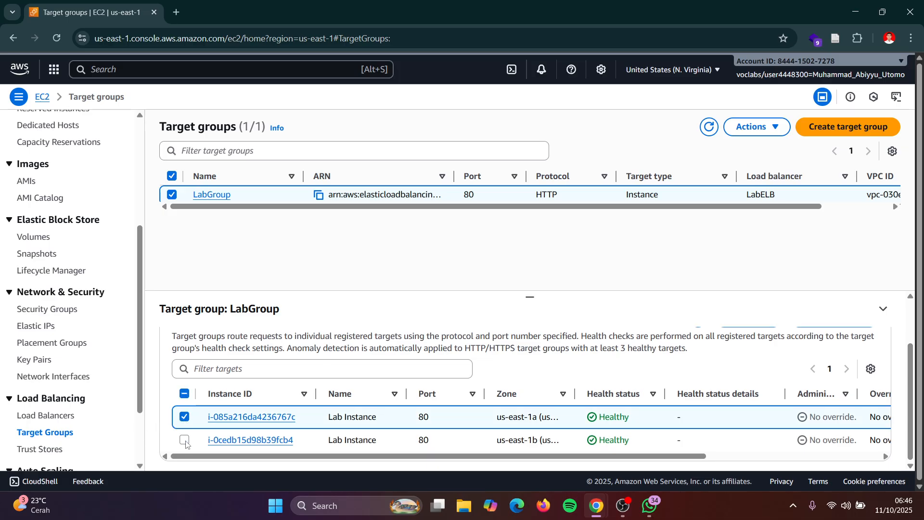
left_click(185, 440)
Read step 37 of the lab instructions and check the health status of both Lab Instance targets in LabGroup.
key("alt+Tab")
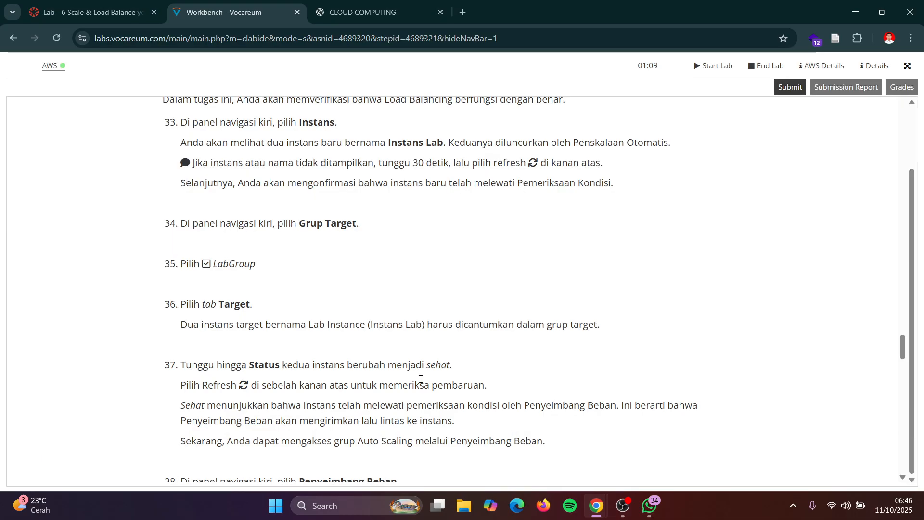
scroll(421, 379, "down", 1)
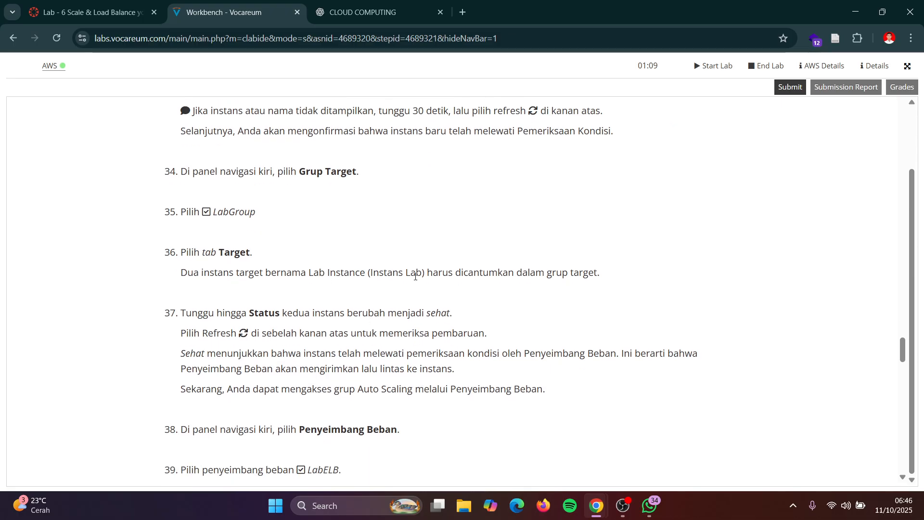
scroll(319, 355, "down", 1)
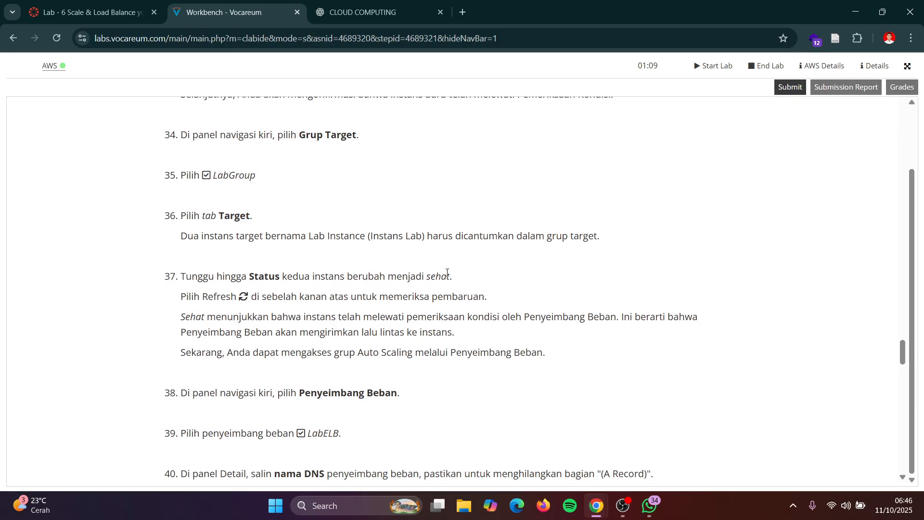
key("alt+Tab")
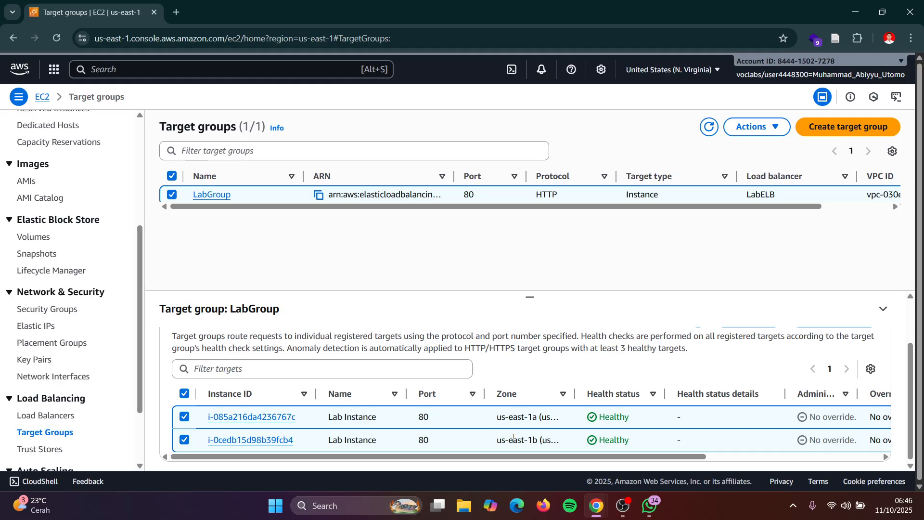
Read steps 38 to 41 of the lab instructions and open the EC2 load balancers list.
key("alt+Tab")
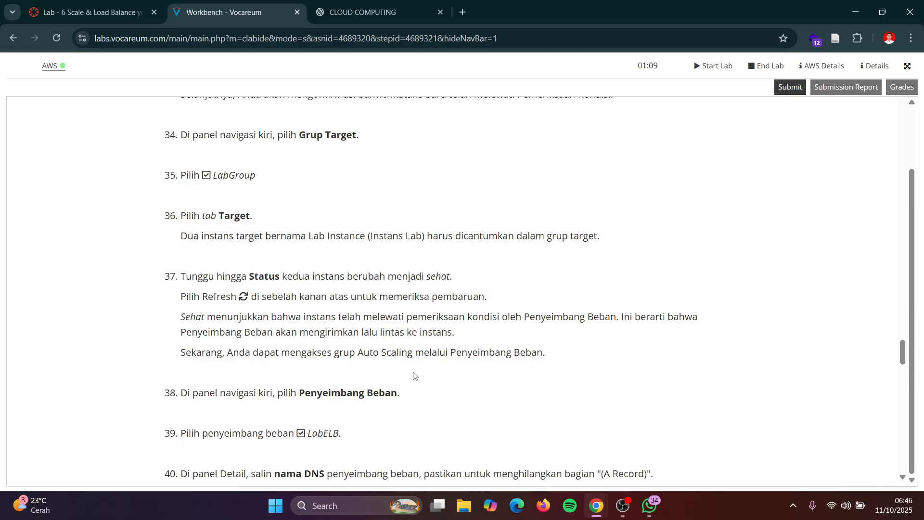
scroll(461, 369, "down", 1)
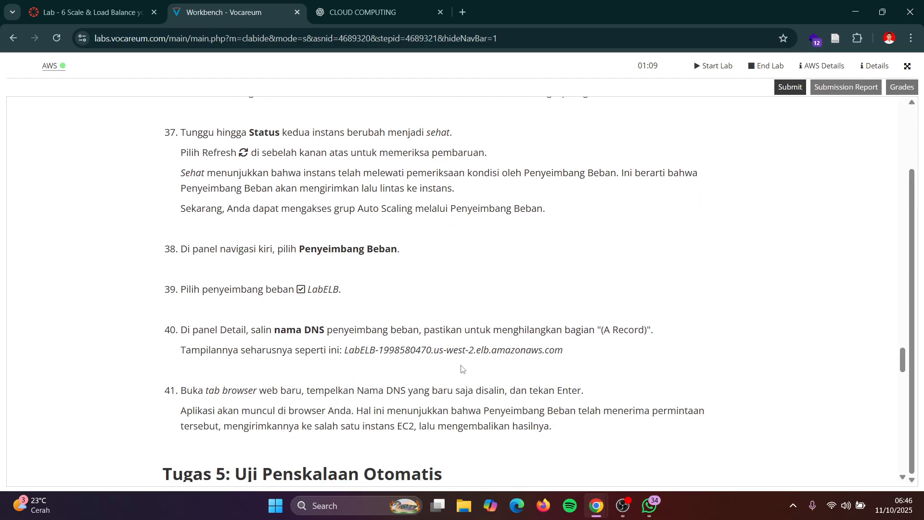
key("alt+Tab")
key("alt+Tab")
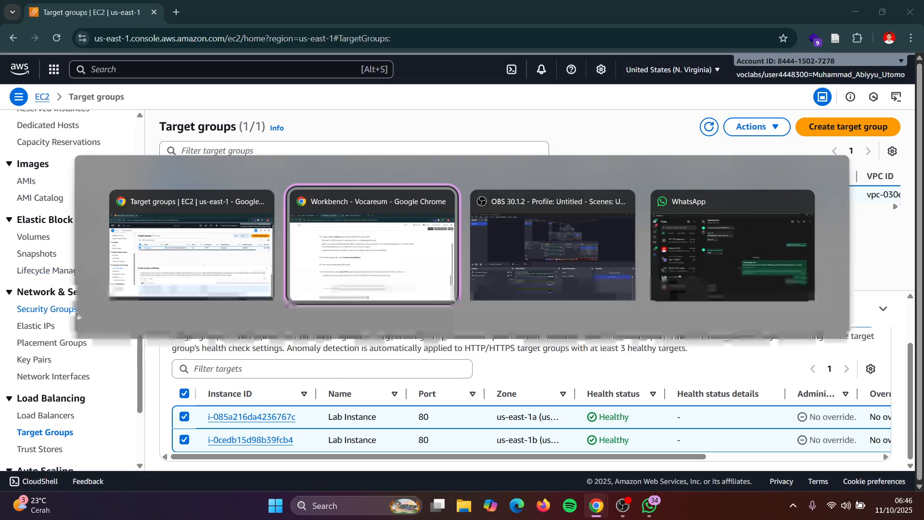
key("alt+Tab")
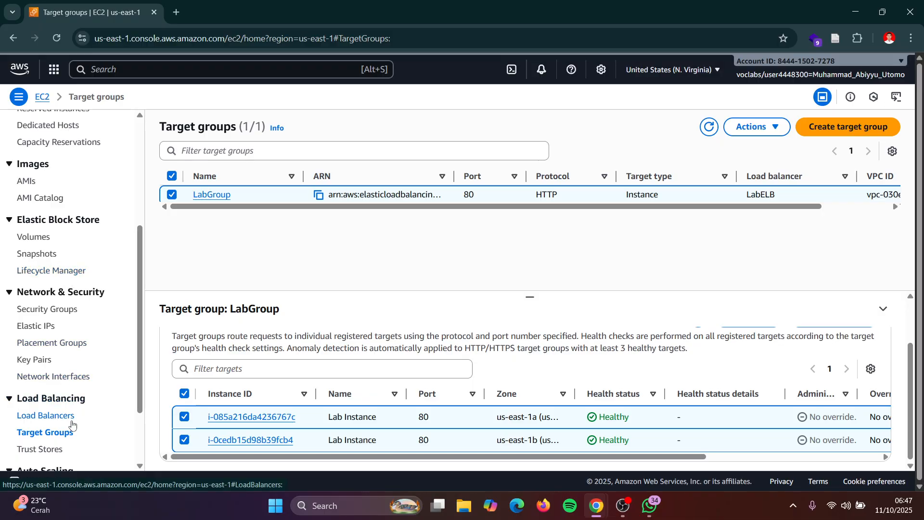
scroll(34, 405, "down", 1)
left_click(30, 389)
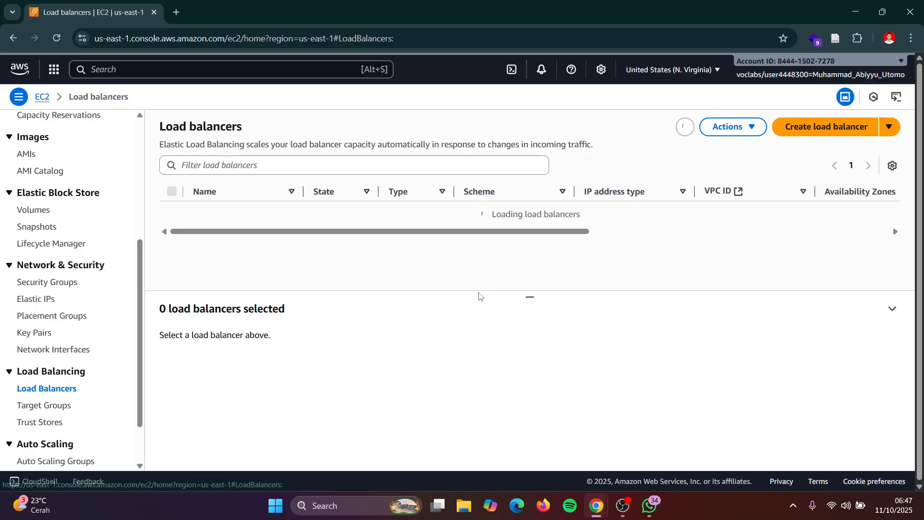
Check step 39 of the lab instructions and select the LabELB load balancer.
key("alt+Tab")
scroll(428, 316, "down", 1)
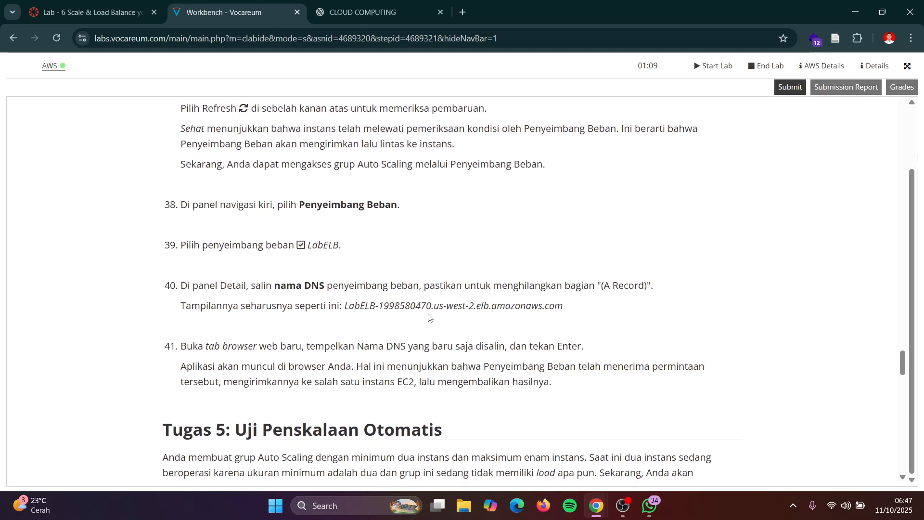
key("alt+Tab")
left_click(172, 211)
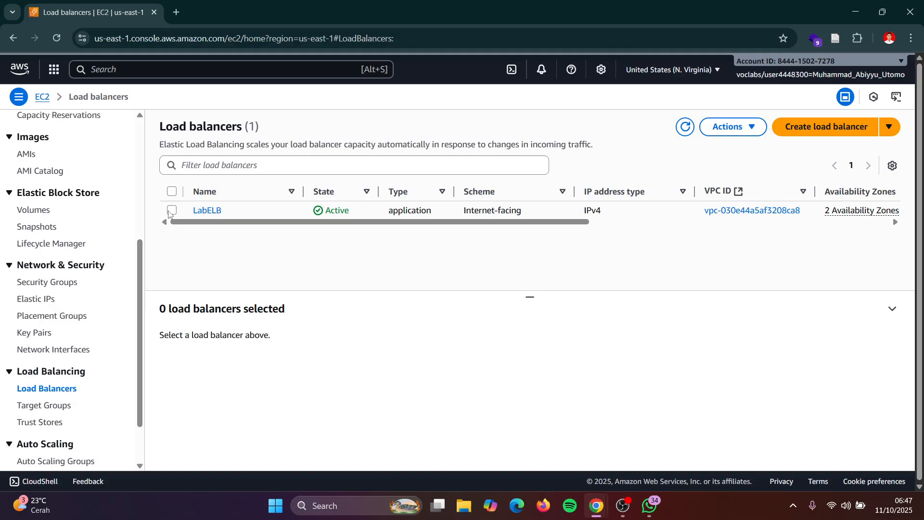
Read step 40 of the lab instructions and copy the DNS name from the LabELB load balancer's details.
key("alt+Tab")
scroll(361, 262, "down", 1)
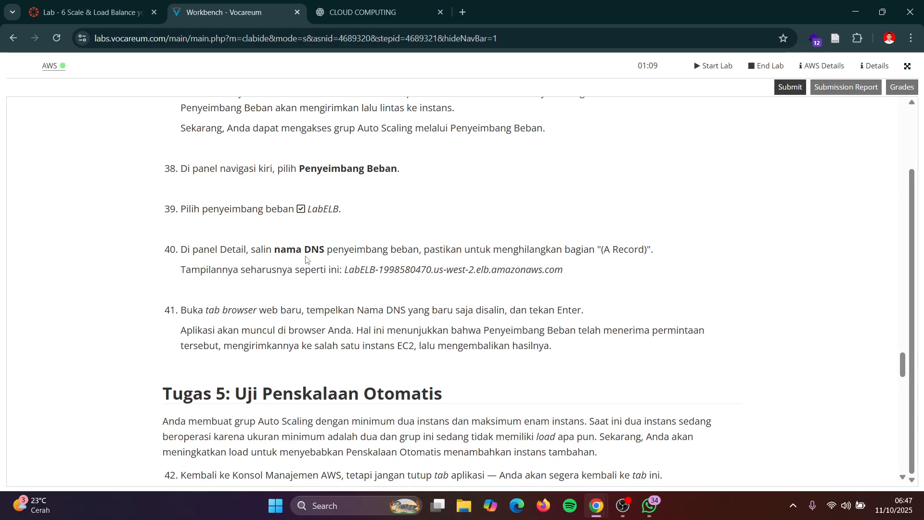
key("alt+Tab")
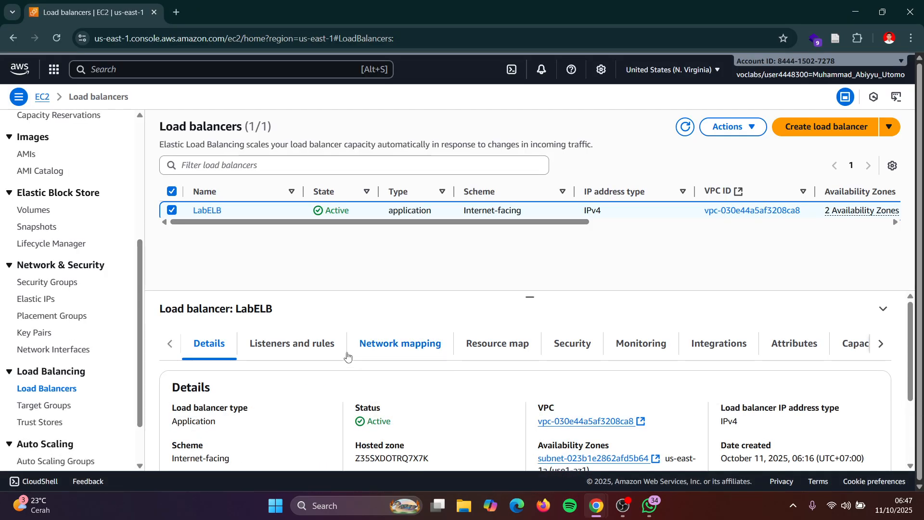
scroll(331, 352, "down", 2)
scroll(331, 351, "down", 1)
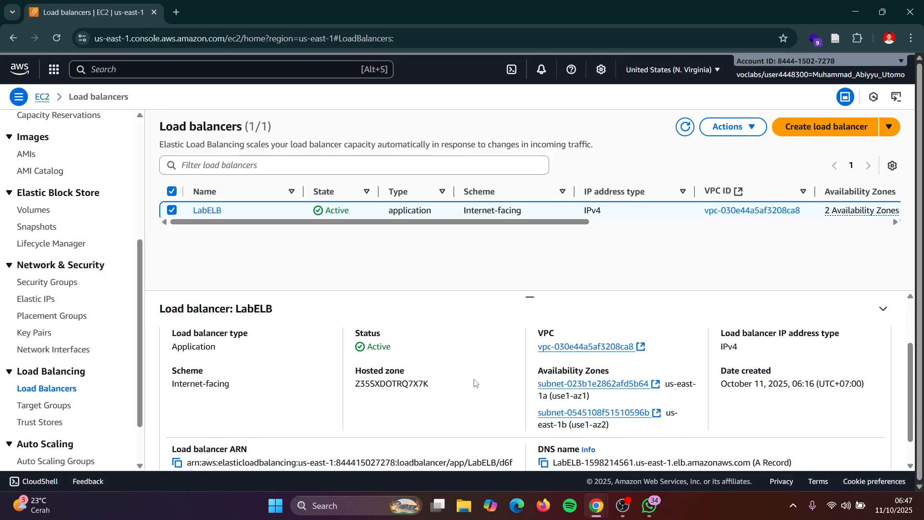
scroll(476, 384, "down", 1)
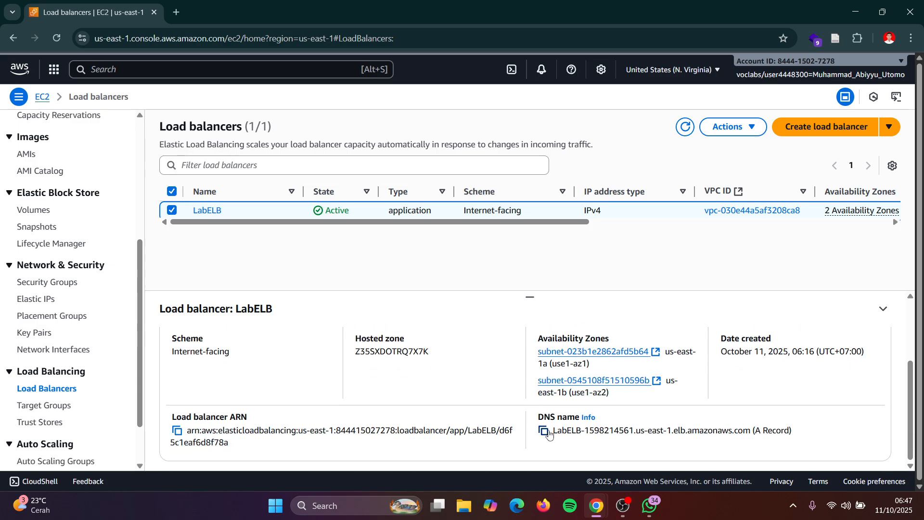
left_click(544, 430)
Check step 41 of the lab instructions and load the copied LabELB DNS name in a new browser tab.
key("alt+Tab")
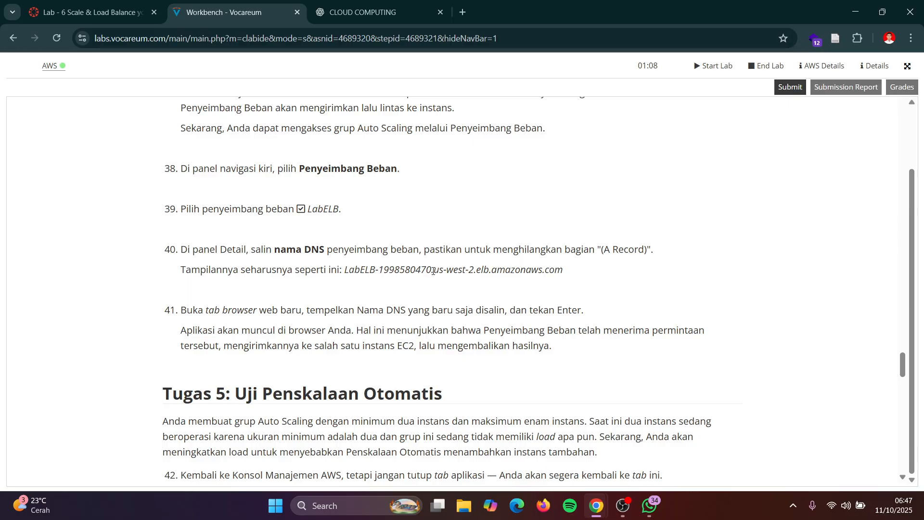
key("alt+Tab")
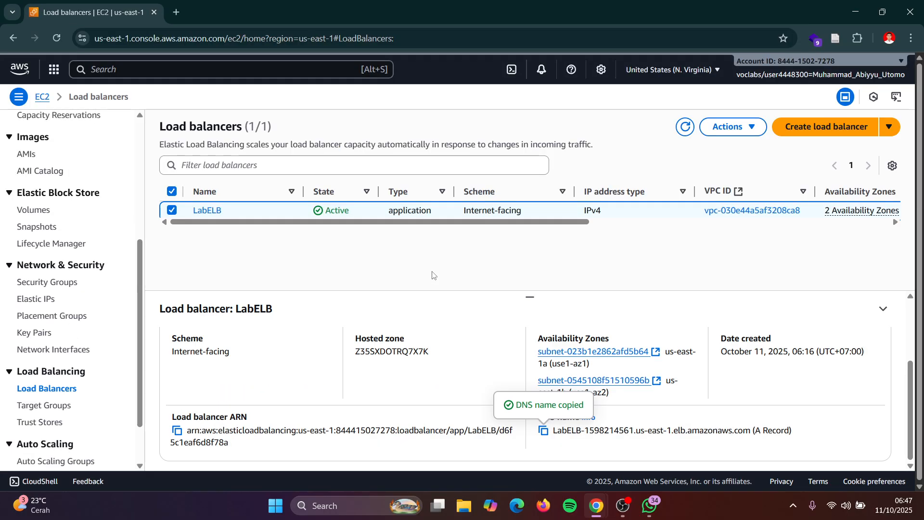
key("alt+Tab")
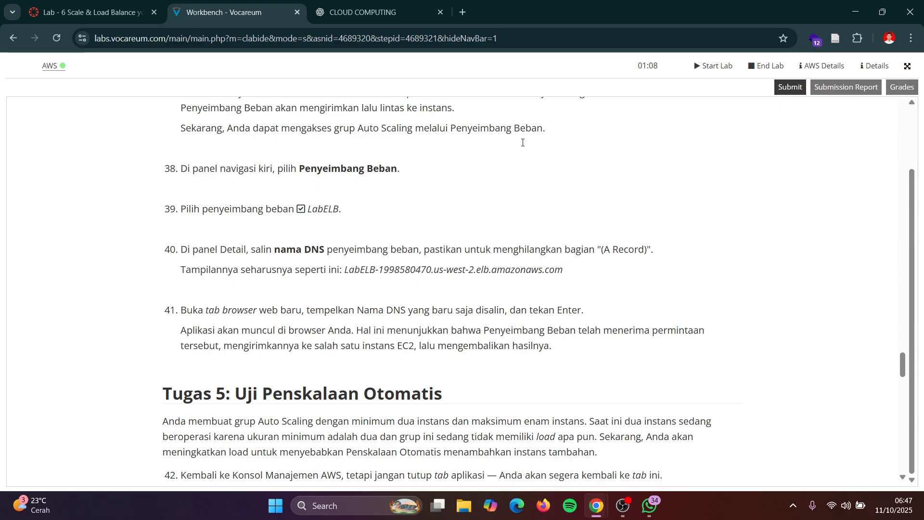
key("alt+Tab")
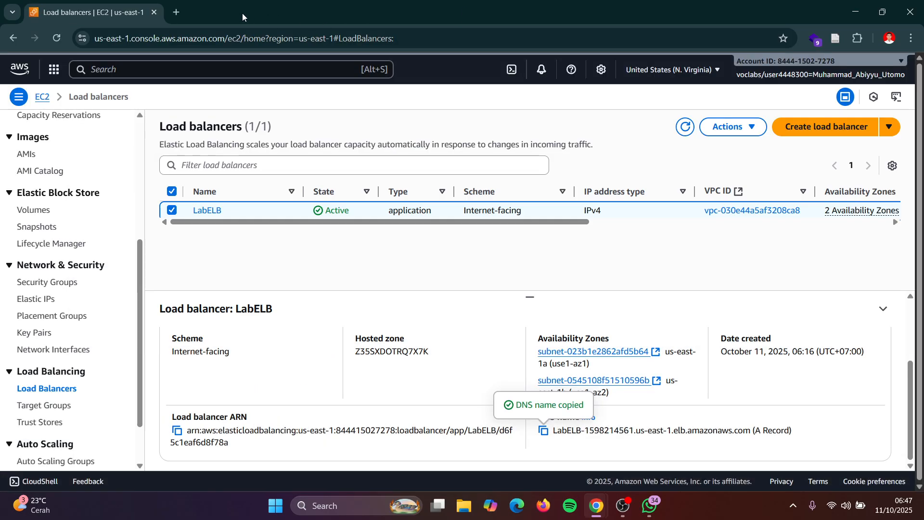
left_click(170, 14)
key("ctrl+v")
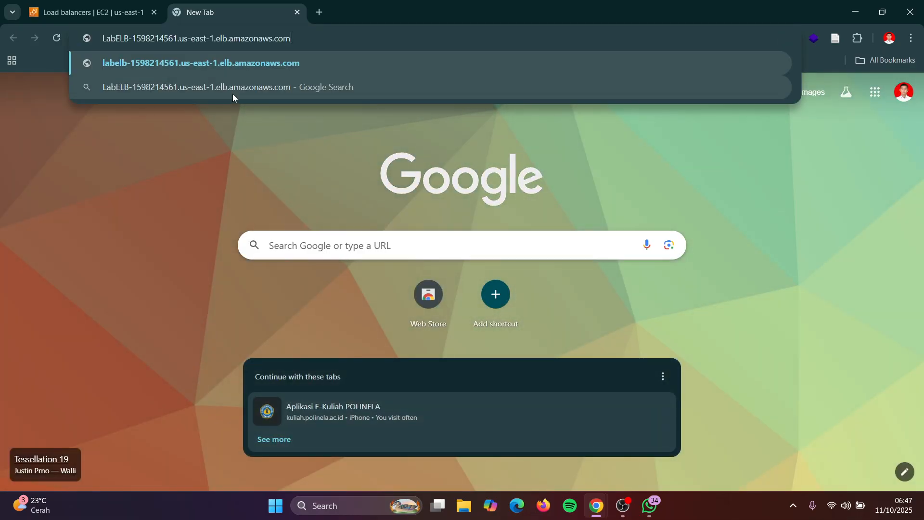
key("Return")
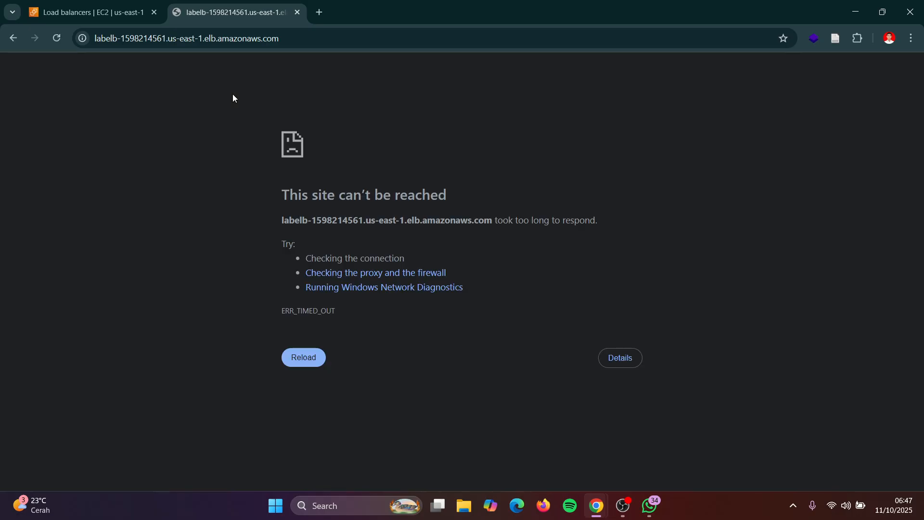
Reload and close the LabELB page, load the copied DNS name in an Incognito window, and continue to the site without HTTPS.
key("F5")
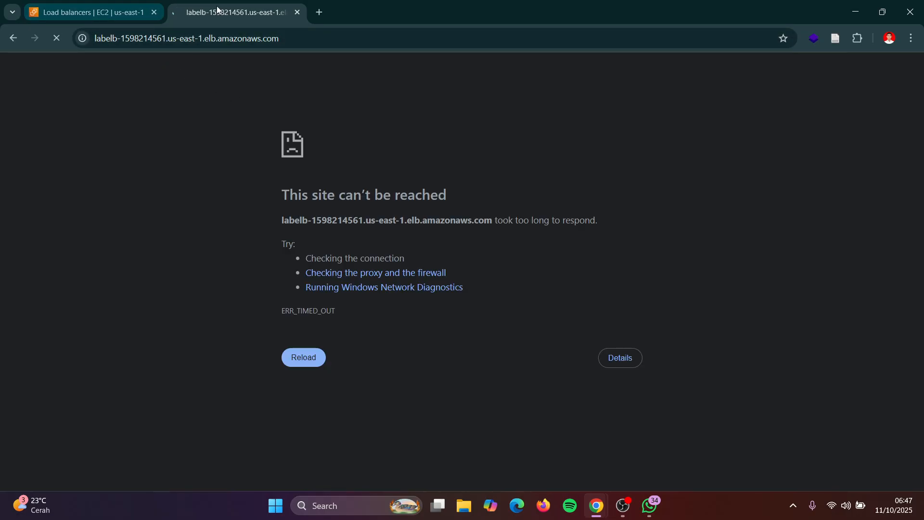
left_click(297, 18)
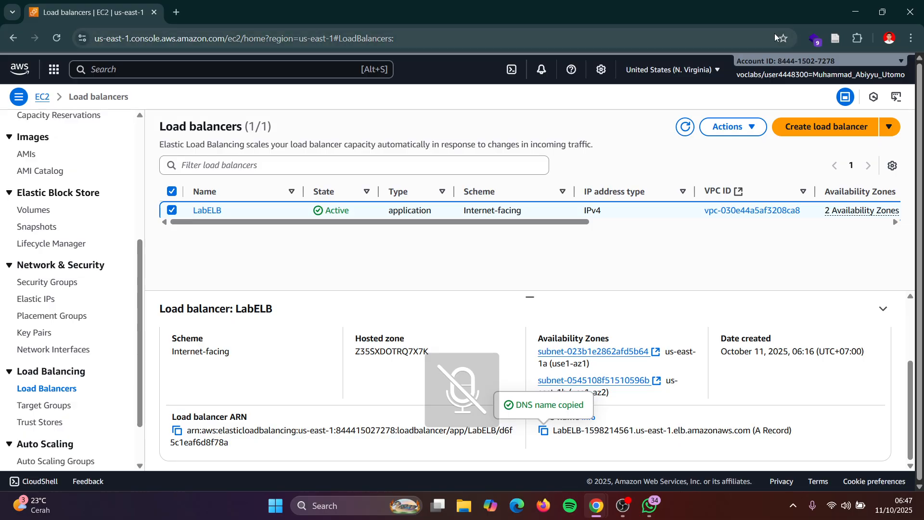
left_click(910, 39)
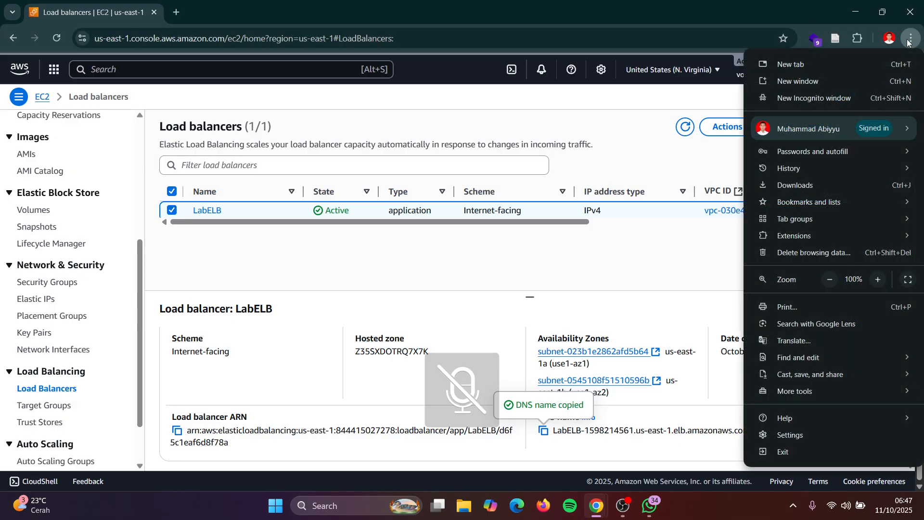
left_click(815, 94)
key("ctrl+v")
key("Return")
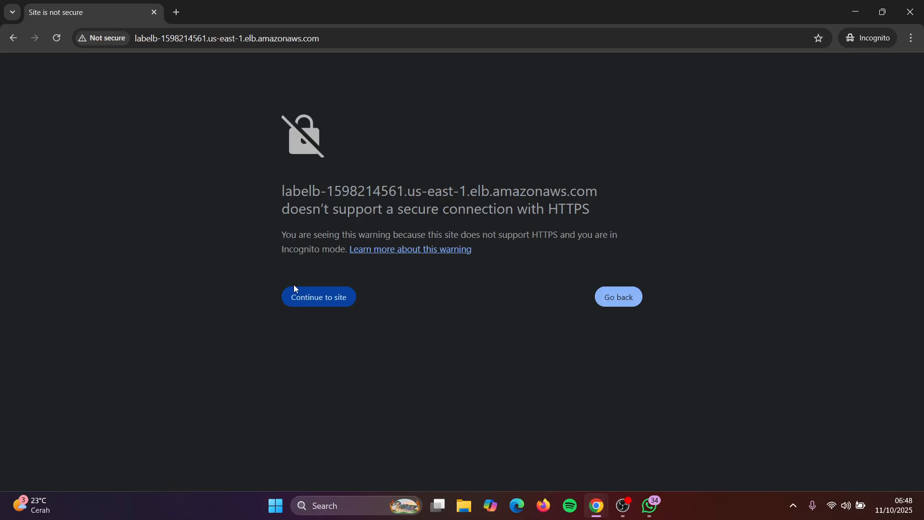
left_click(305, 293)
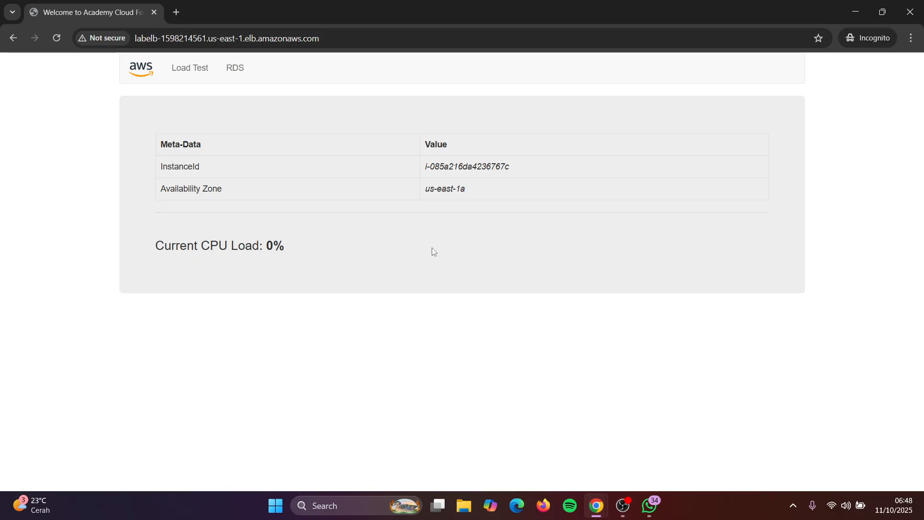
Return to the lab instructions and read from step 41 through the Task 5 introduction to step 44.
key("alt+Tab")
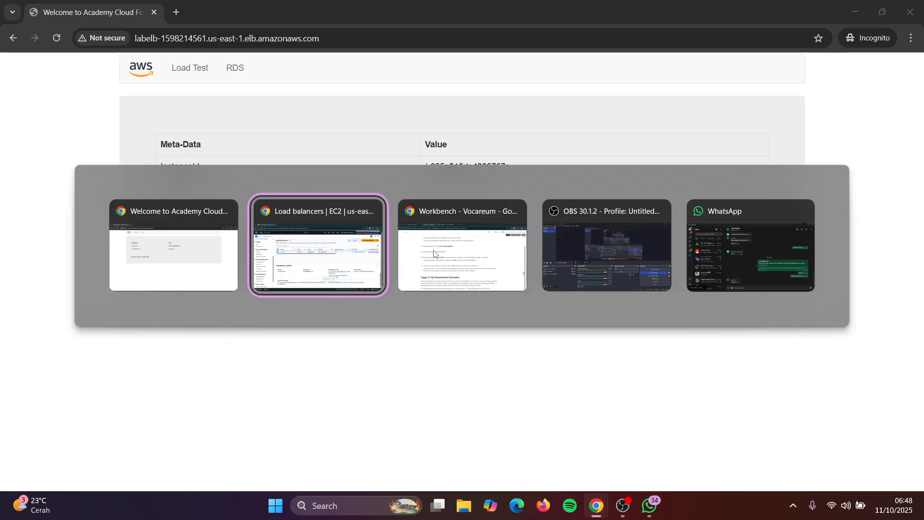
left_click(434, 254)
key("alt+Tab")
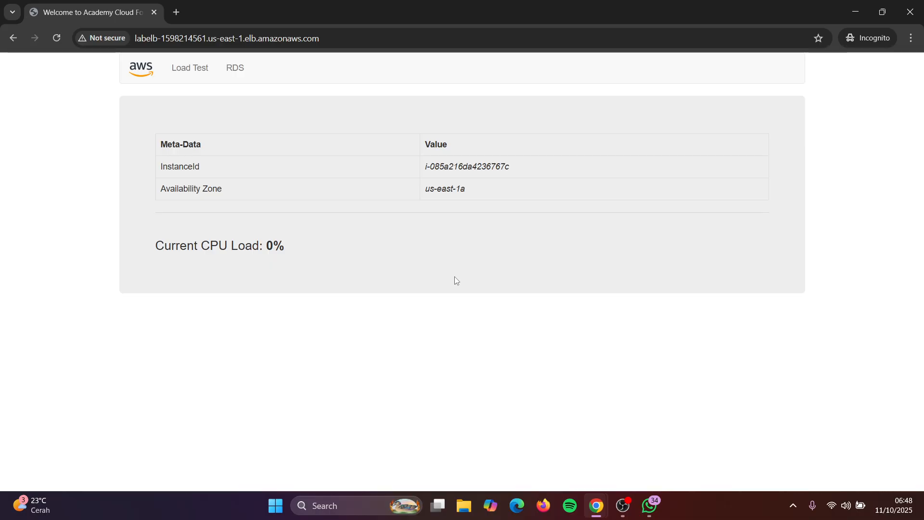
key("alt+Tab")
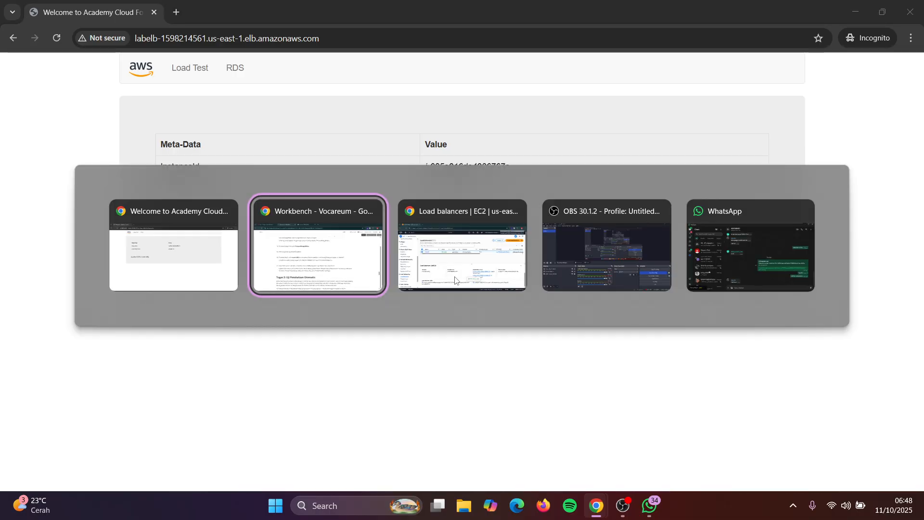
scroll(471, 311, "down", 1)
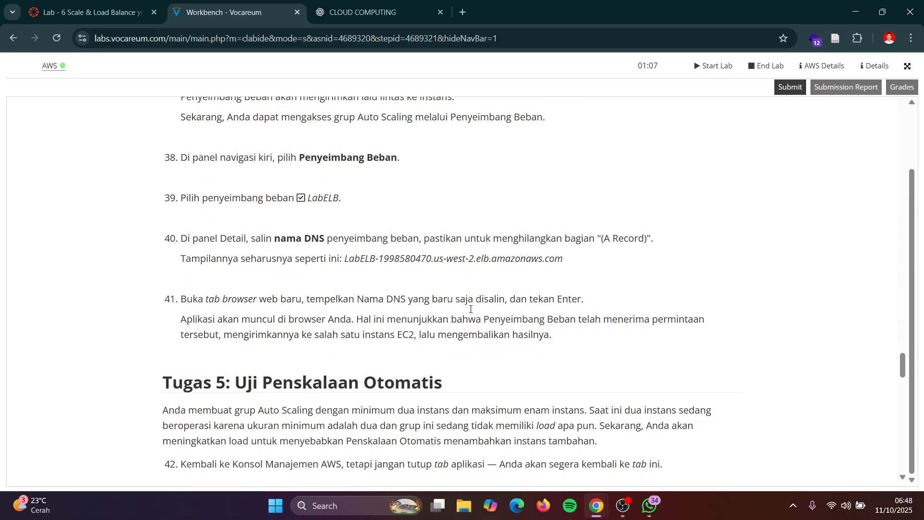
scroll(470, 312, "down", 2)
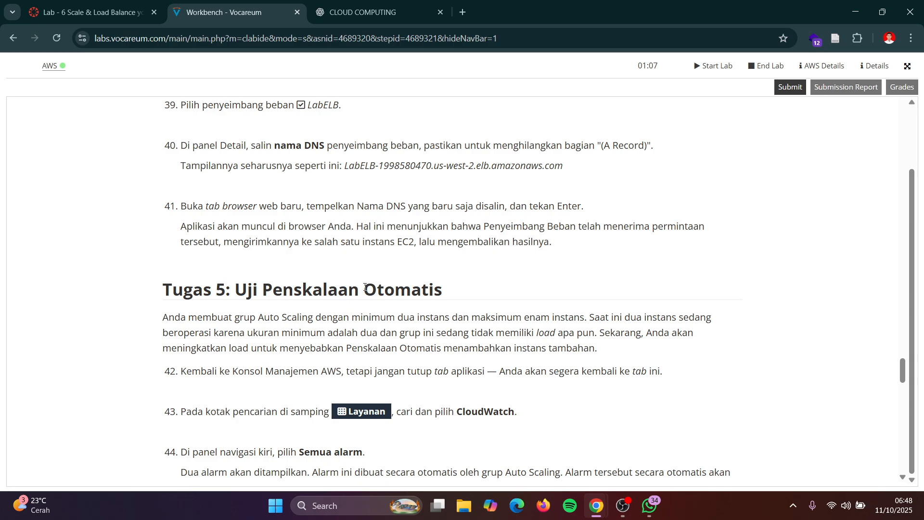
scroll(365, 287, "down", 2)
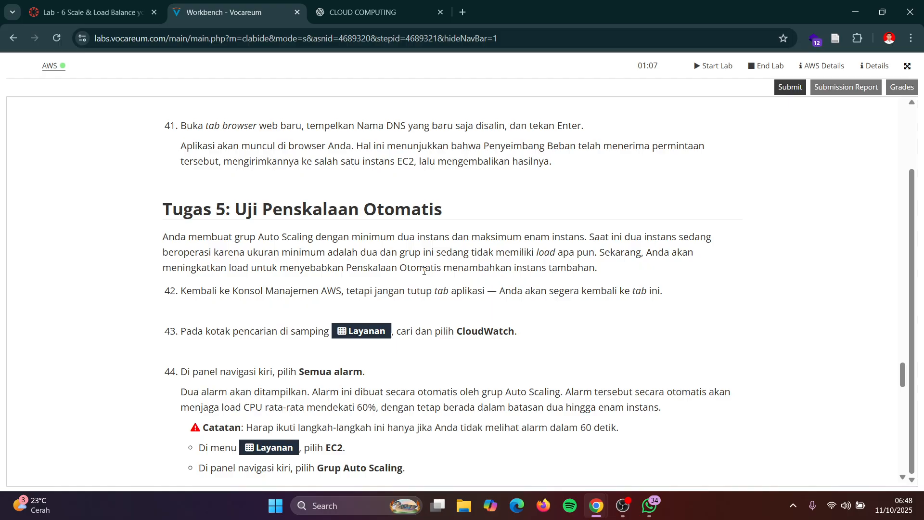
scroll(536, 287, "down", 2)
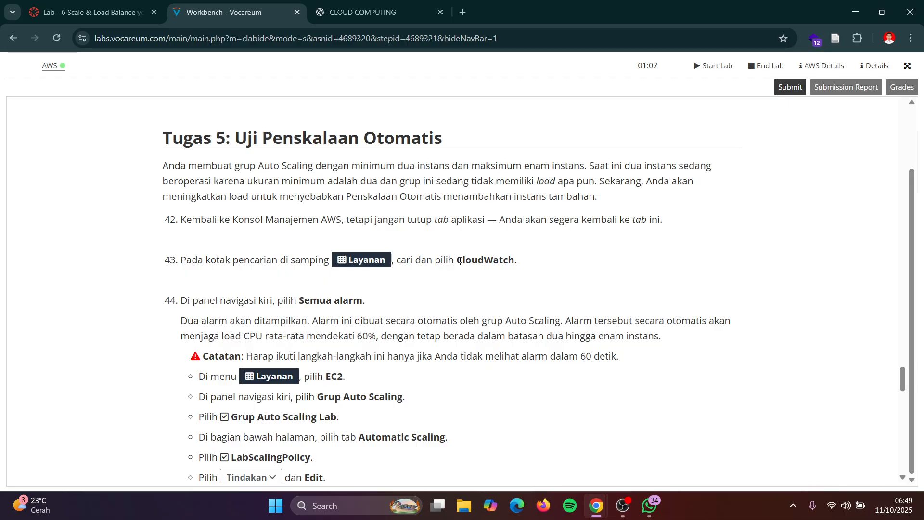
Copy the service name CloudWatch from step 43 of the lab instructions and return to the AWS console.
left_click_drag(461, 261, 525, 265)
key("ctrl+c")
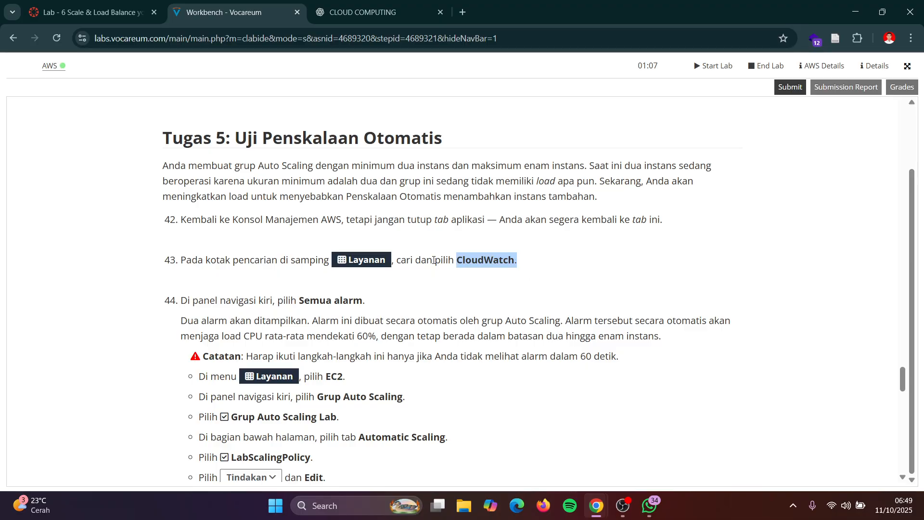
key("alt+Tab")
key("alt+Tab")
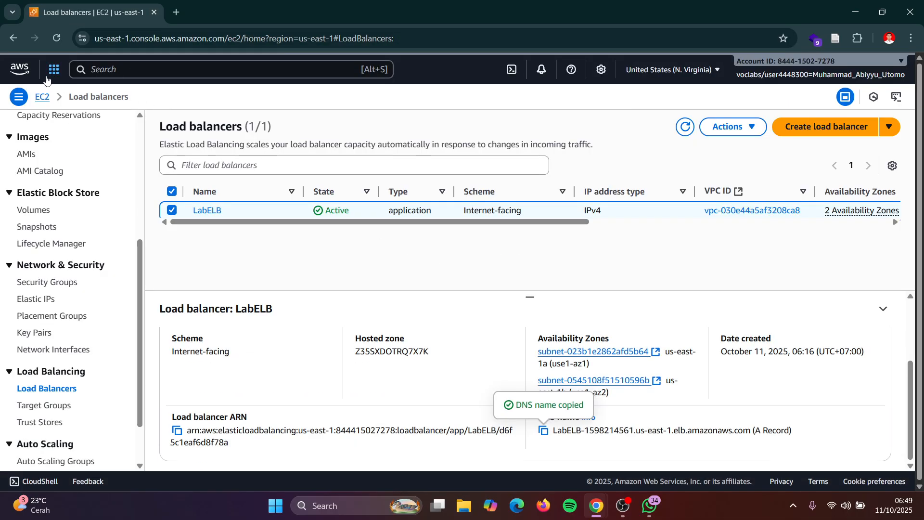
left_click(54, 70)
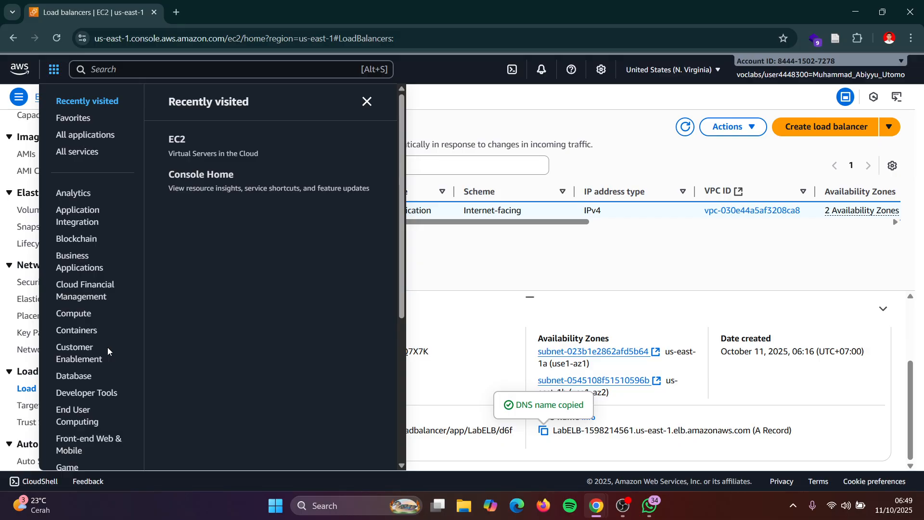
scroll(108, 348, "down", 4)
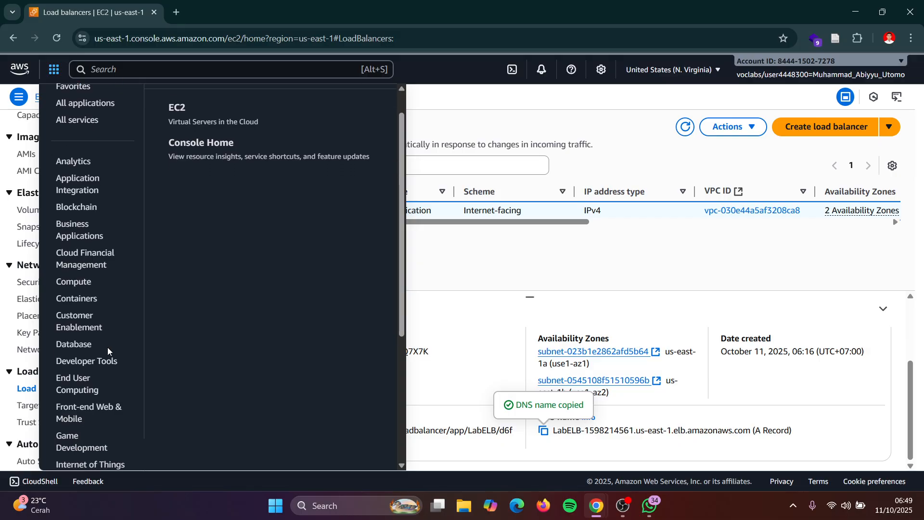
scroll(107, 348, "down", 2)
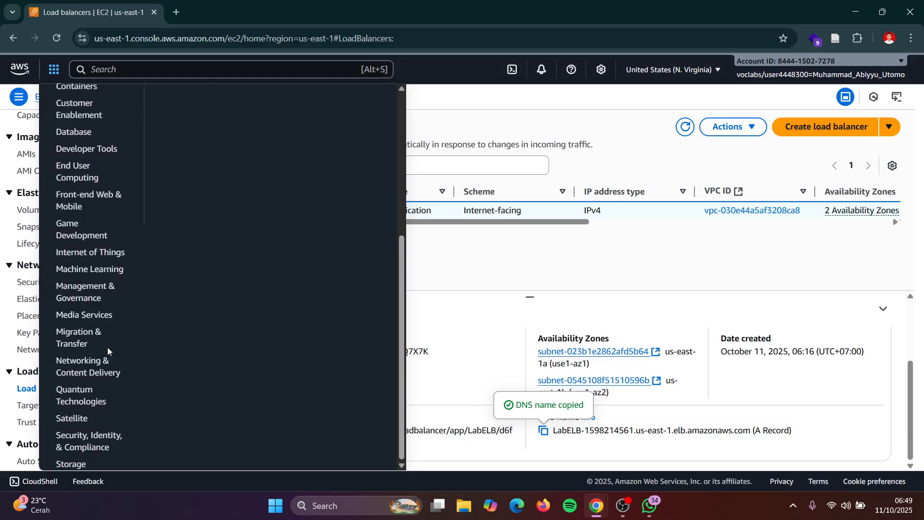
left_click(494, 102)
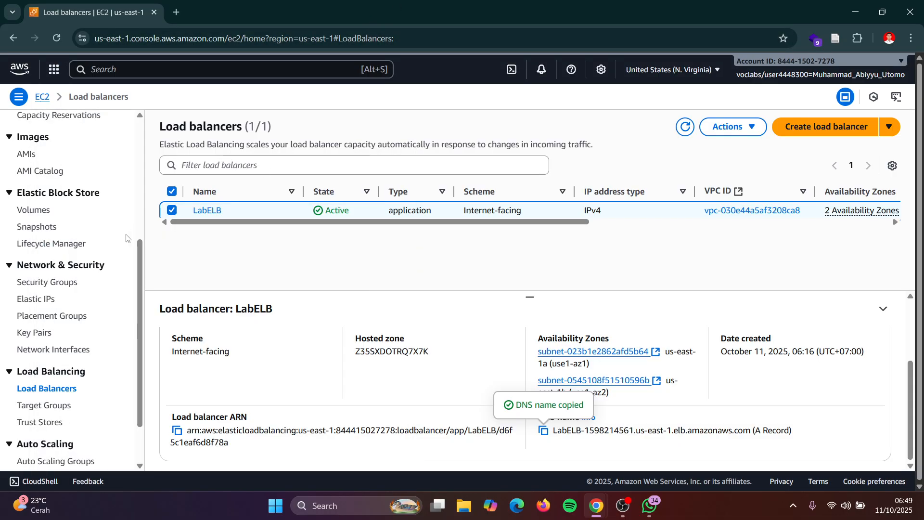
scroll(42, 391, "down", 2)
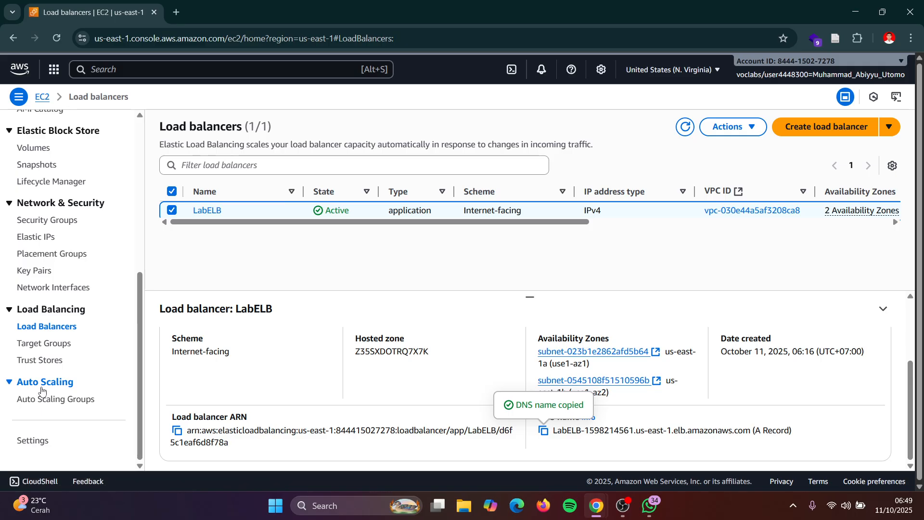
scroll(42, 391, "up", 5)
scroll(42, 391, "up", 1)
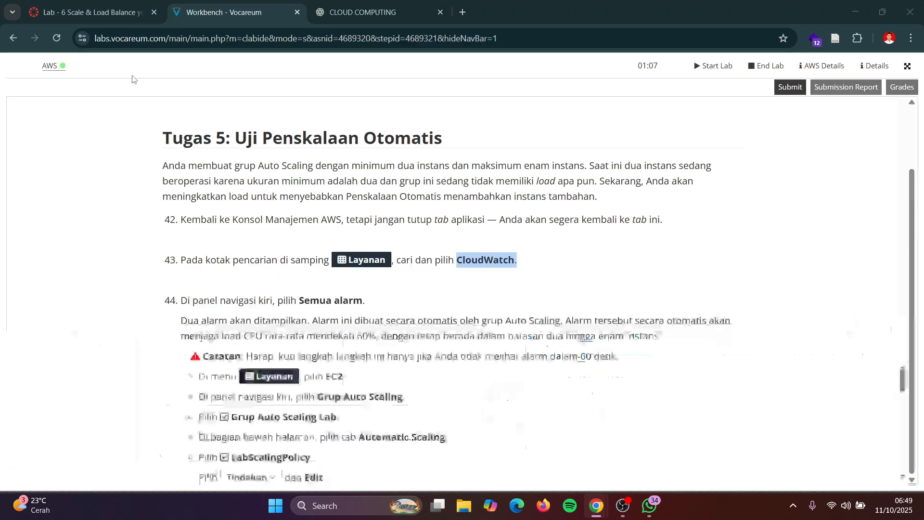
Recheck step 43 of the lab instructions, search the AWS console for CloudWatch, and open the service.
key("alt+Tab")
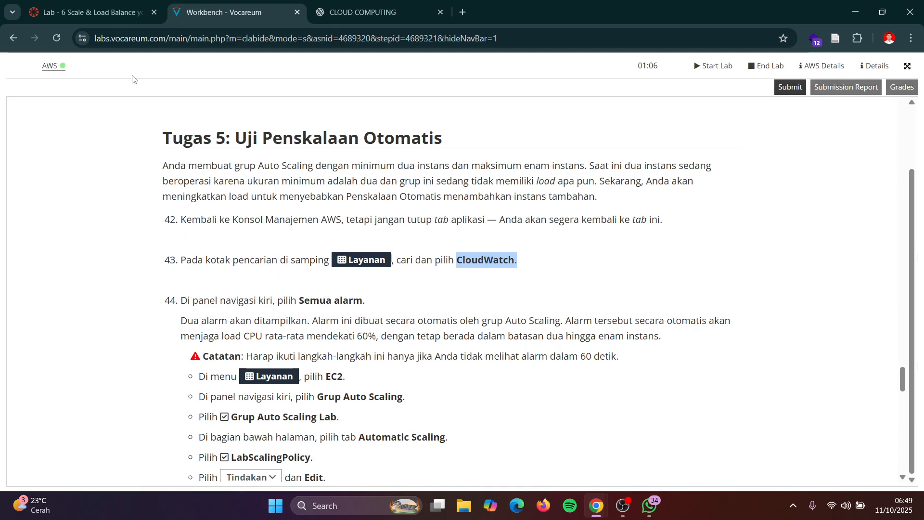
key("alt+Tab")
left_click(139, 76)
key("ctrl+v")
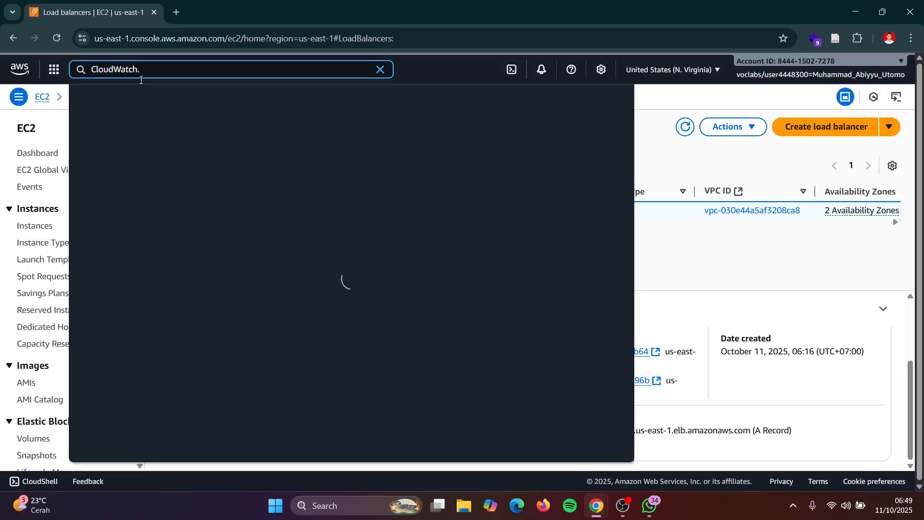
key("BackSpace")
left_click(260, 139)
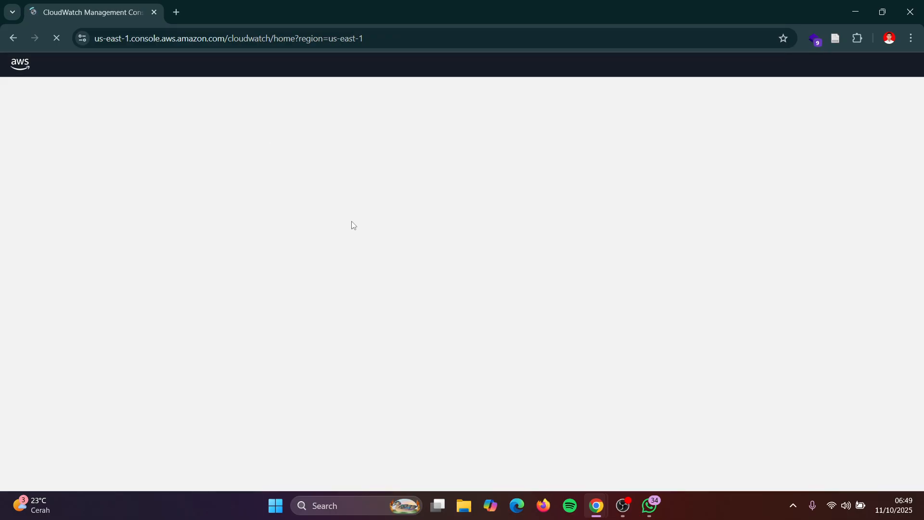
Check step 44 of the lab instructions and open the list of all alarms in CloudWatch.
key("alt+Tab")
scroll(349, 225, "down", 1)
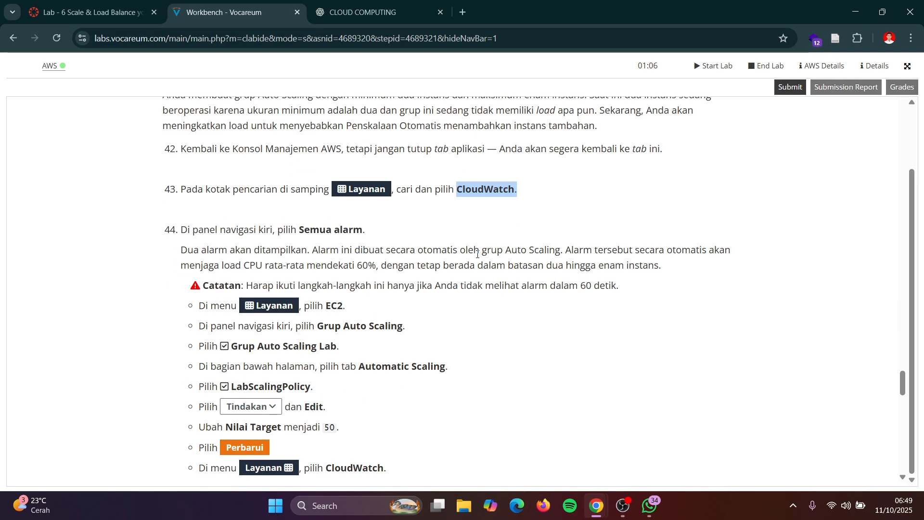
key("alt+Tab")
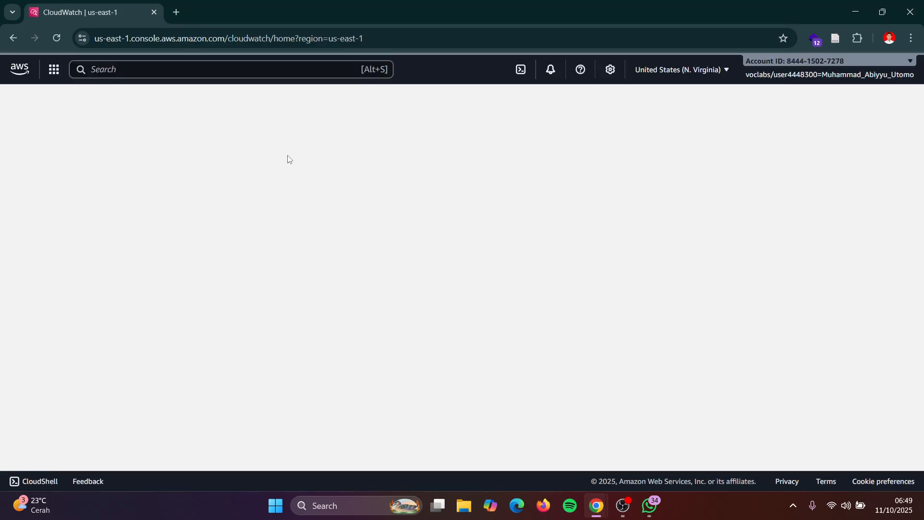
key("alt+Tab")
key("alt+Tab")
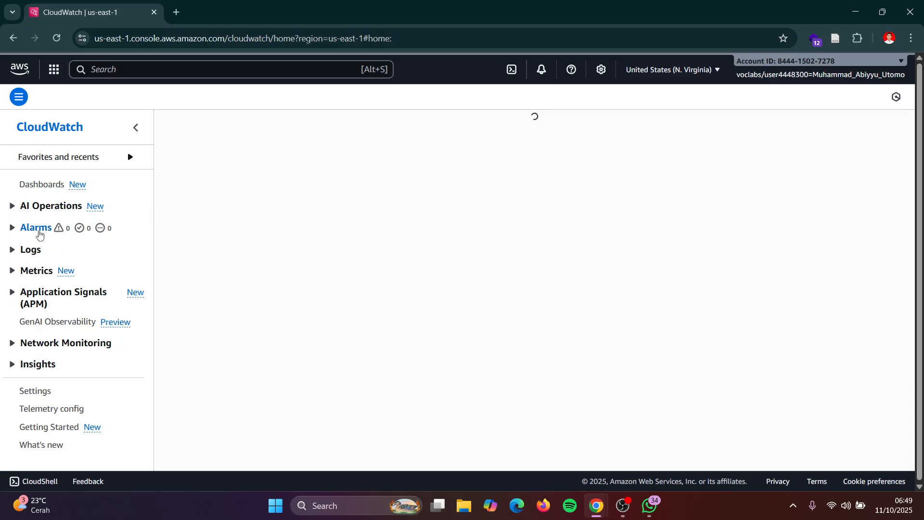
left_click(38, 233)
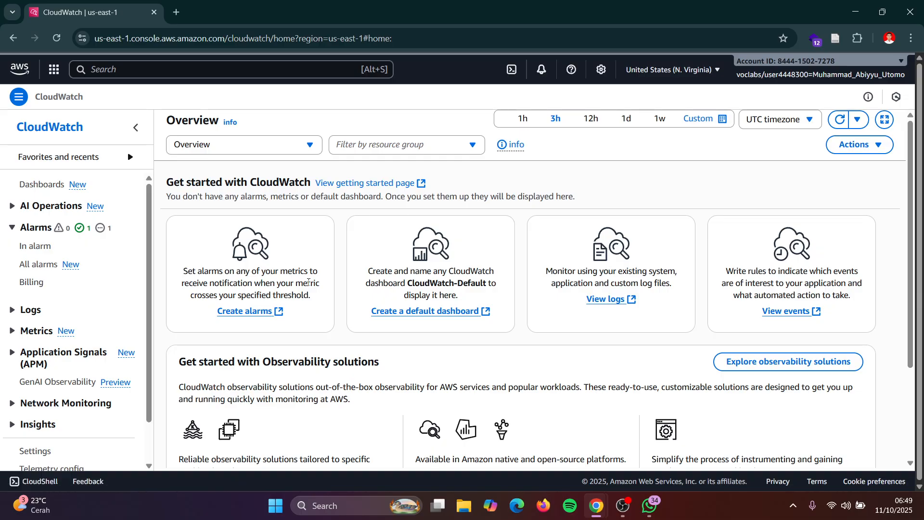
key("alt+Tab")
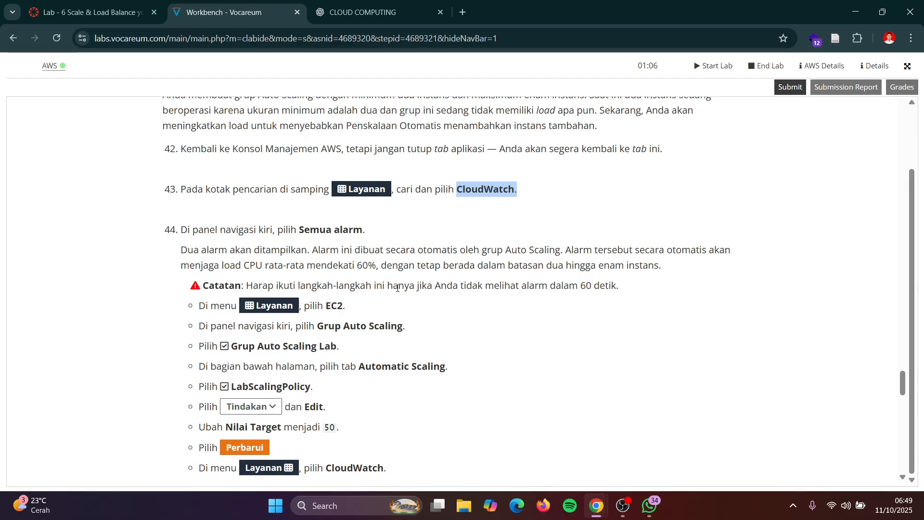
key("alt+Tab")
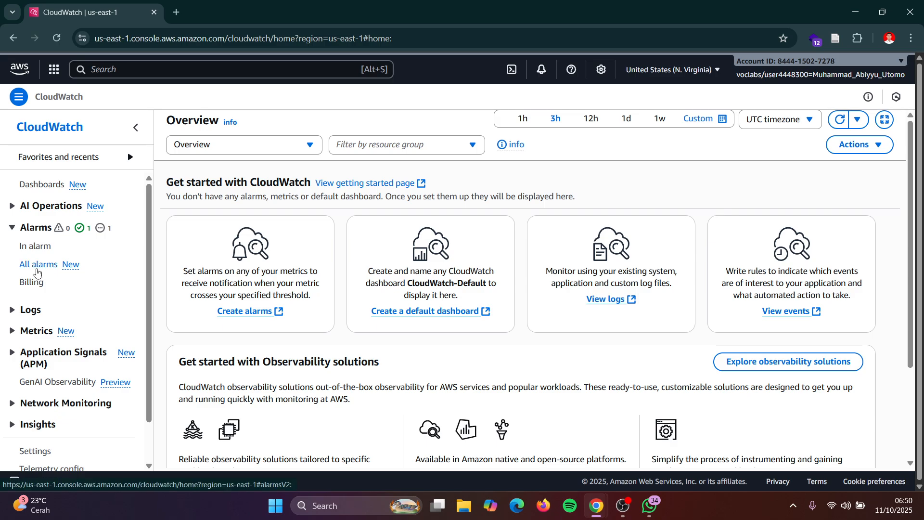
left_click(37, 265)
Check the note under step 44 of the lab instructions and refresh the CloudWatch alarms list.
key("alt+Tab")
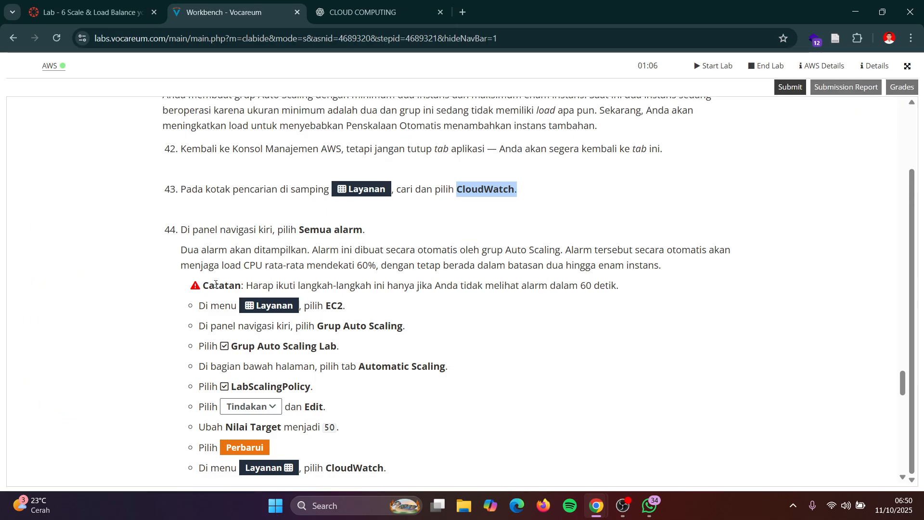
key("alt+Tab")
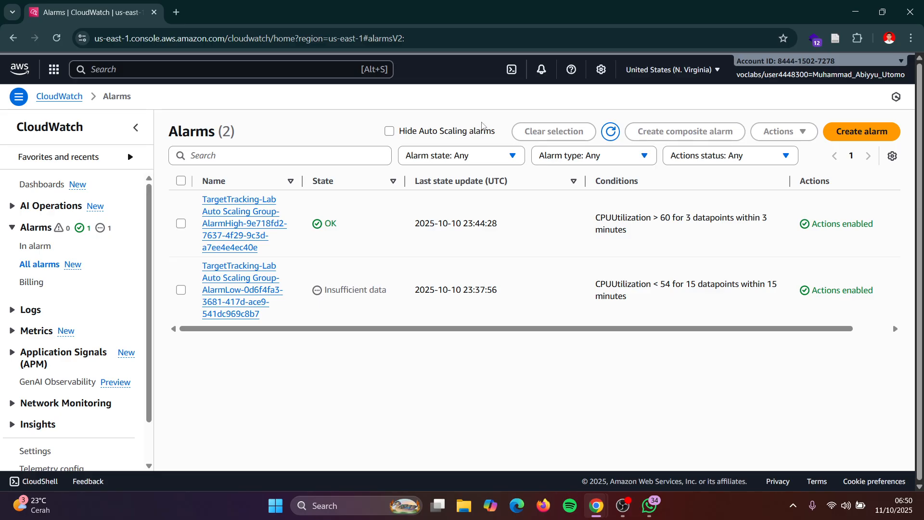
left_click(611, 132)
Read the rest of step 44 and step 45 of the lab instructions, and return to the CloudWatch alarms list.
key("alt+Tab")
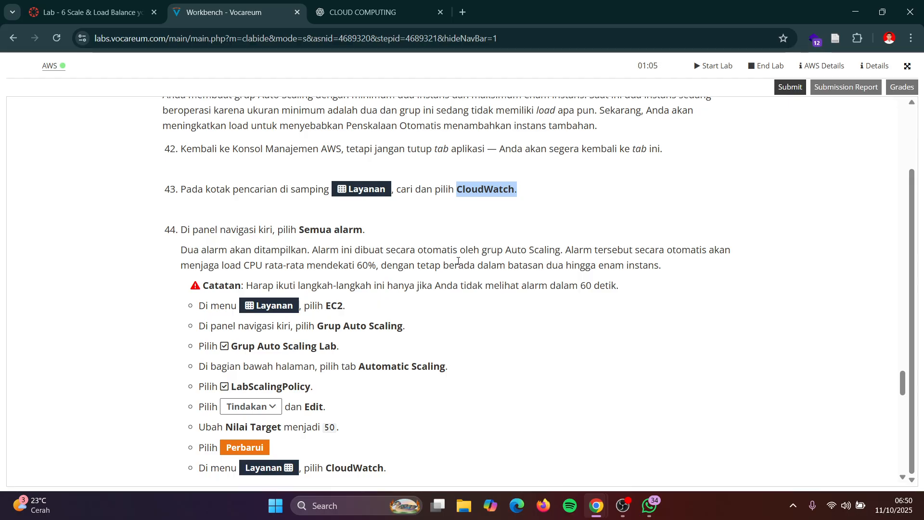
key("XF86AudioMicMute")
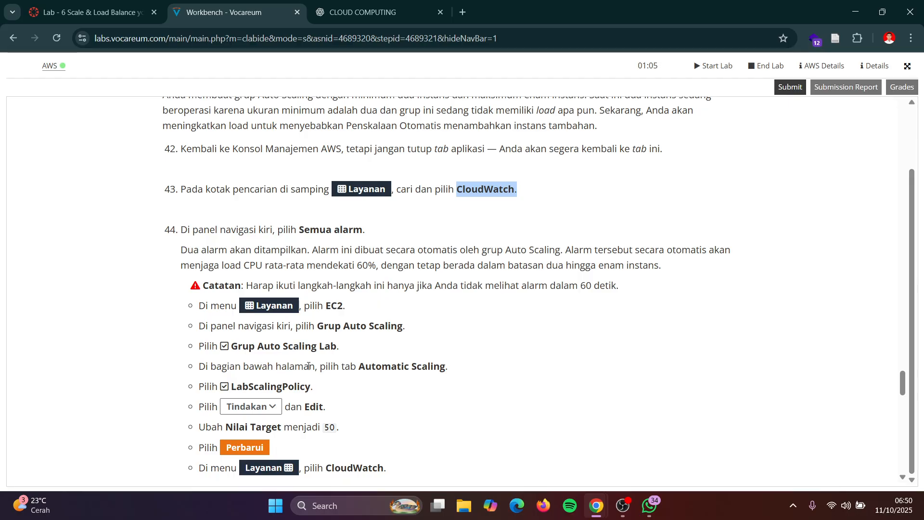
scroll(308, 366, "down", 2)
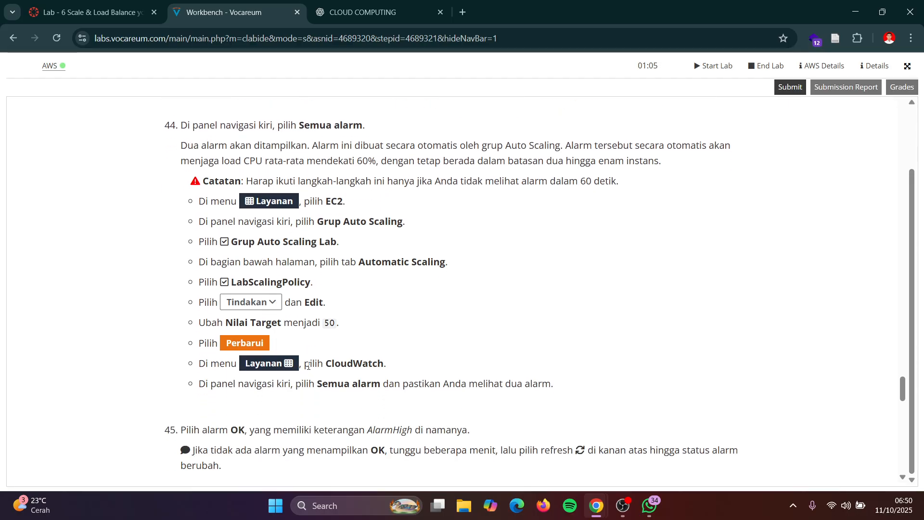
key("alt+Tab")
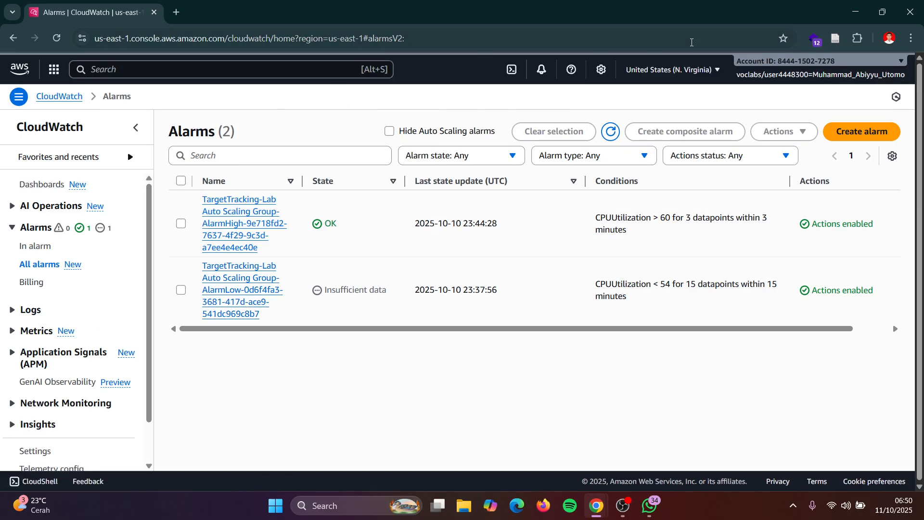
Refresh the CloudWatch alarms list, recheck steps 43 and 44 of the lab instructions, and return to the alarms.
left_click(612, 131)
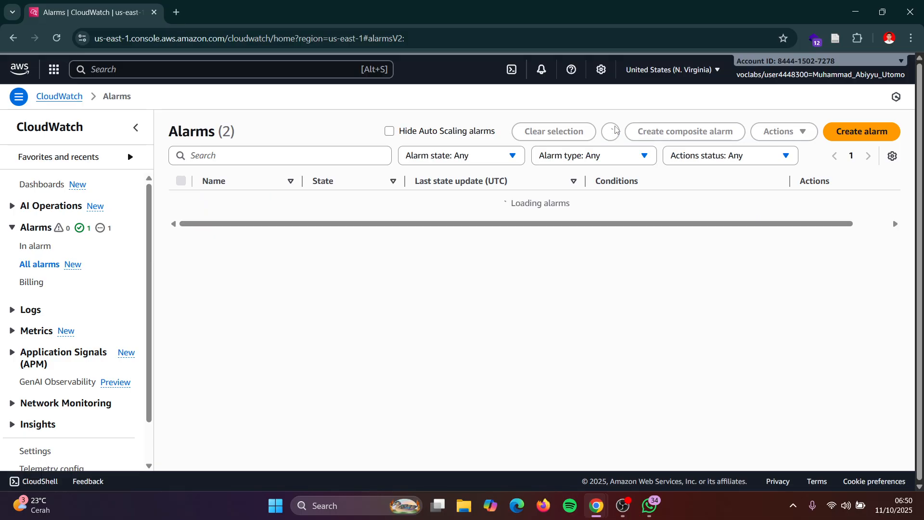
key("alt+Tab")
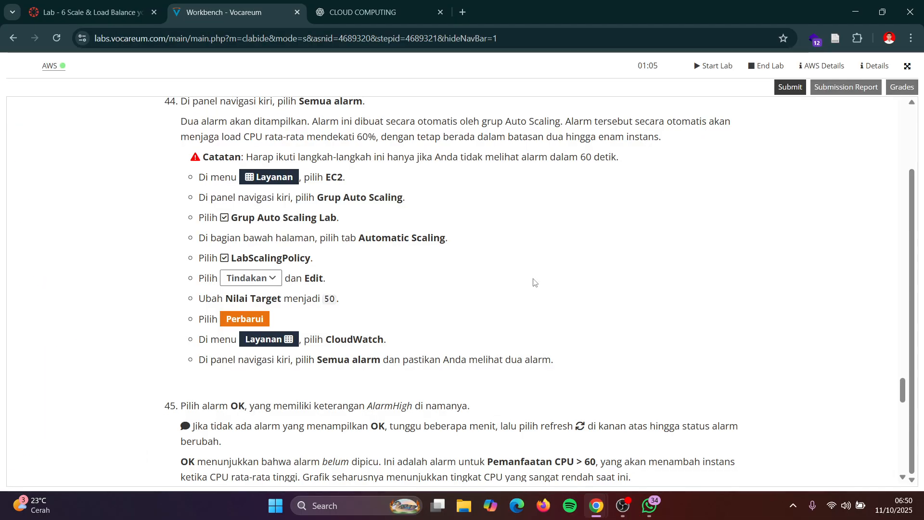
scroll(409, 282, "up", 1)
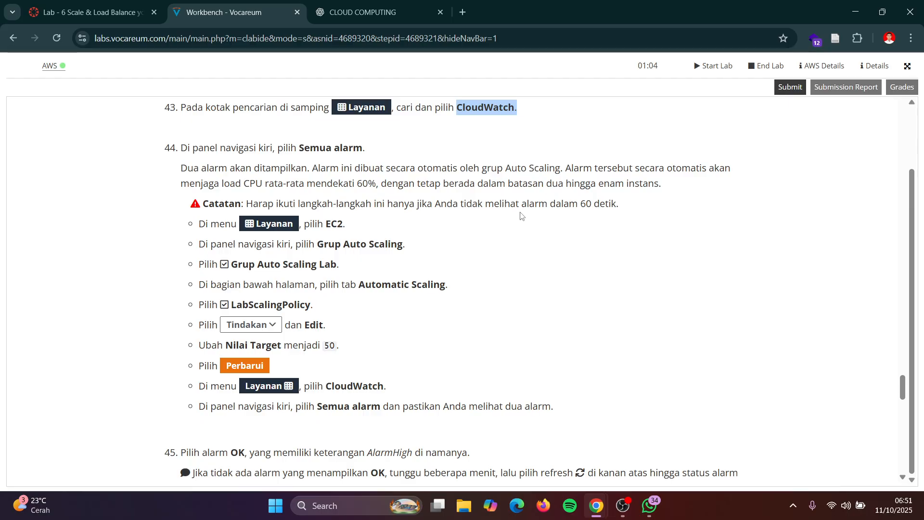
key("alt+Tab")
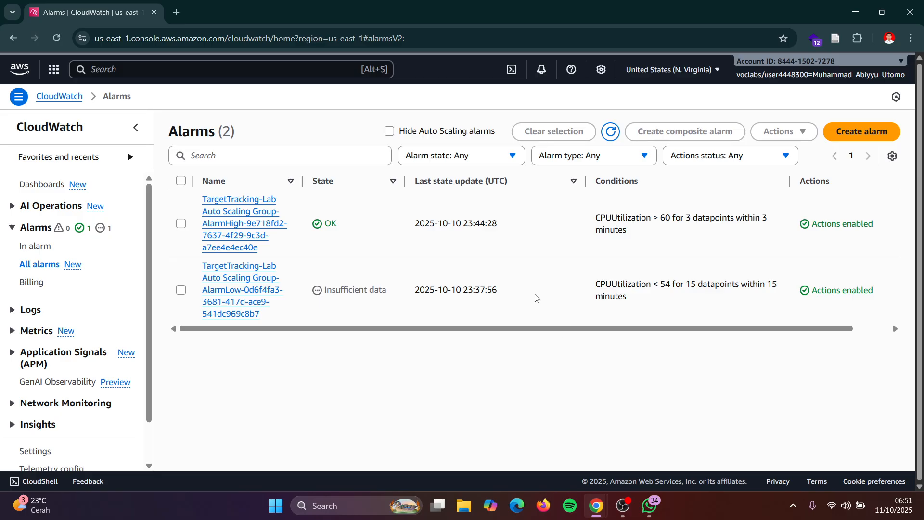
Read step 45 of the lab instructions on the AlarmHigh alarm and refresh the CloudWatch alarms list.
key("alt+Tab")
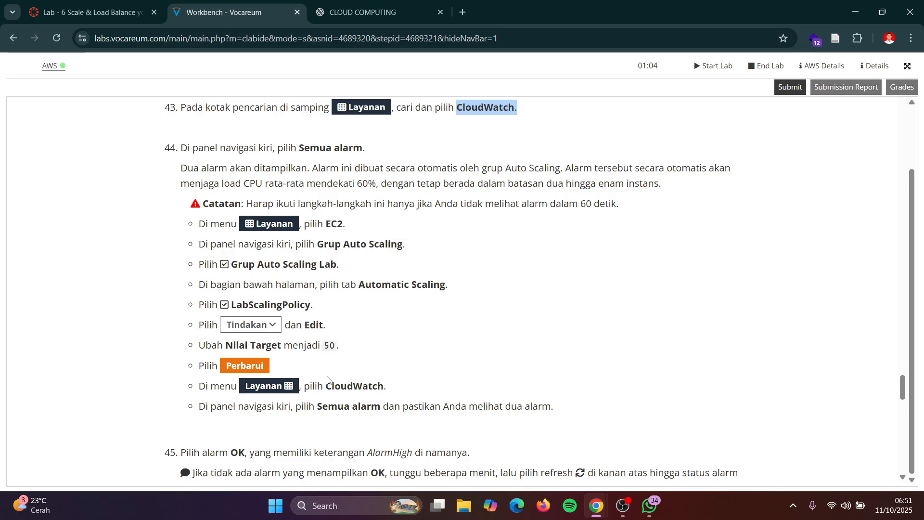
scroll(356, 394, "down", 2)
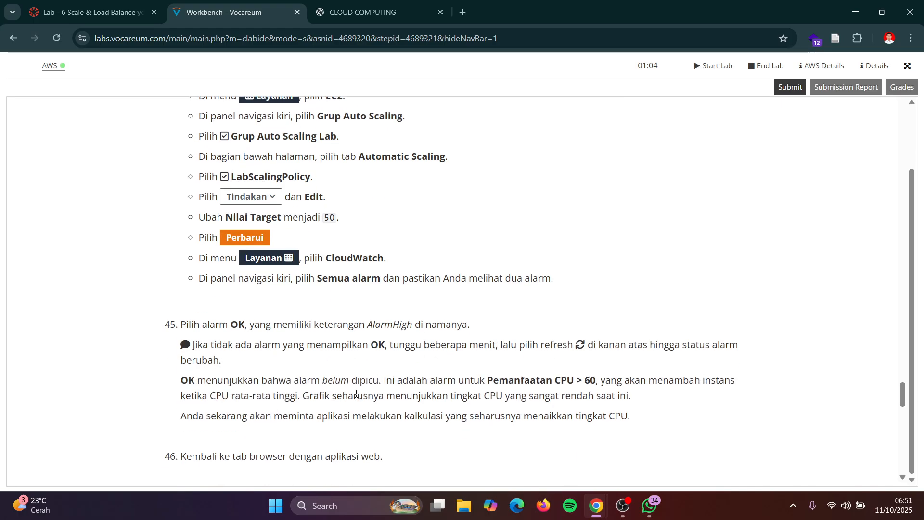
scroll(356, 394, "up", 1)
key("alt+Tab")
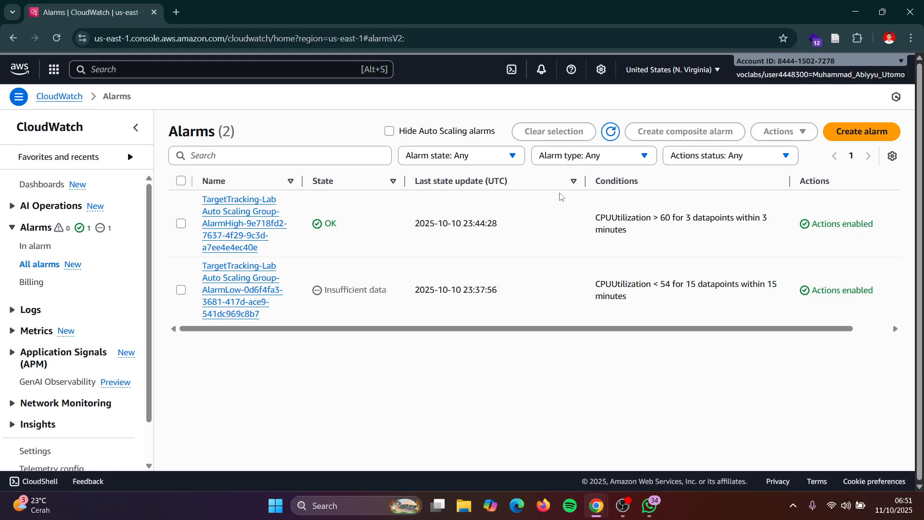
left_click(610, 139)
Reread the step 44 note and step 45 of the lab instructions, and compare them with the CloudWatch alarm states.
key("alt+Tab")
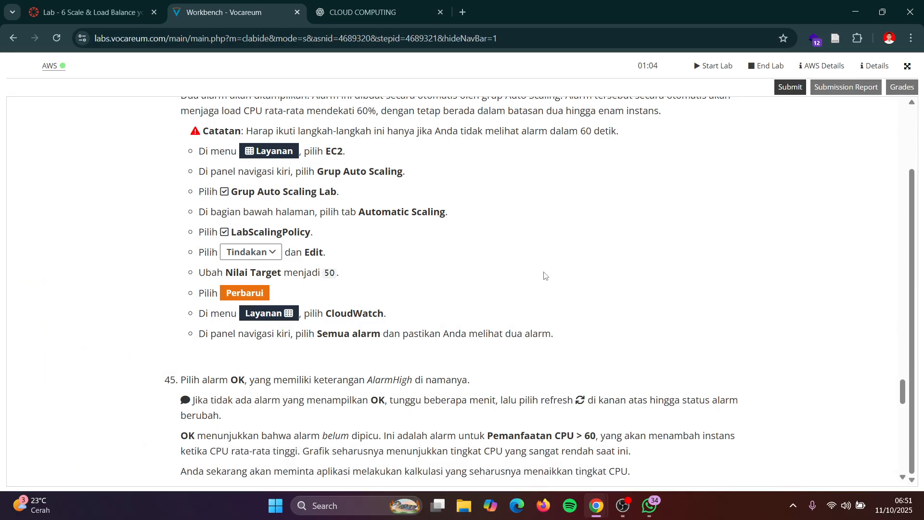
scroll(544, 275, "up", 1)
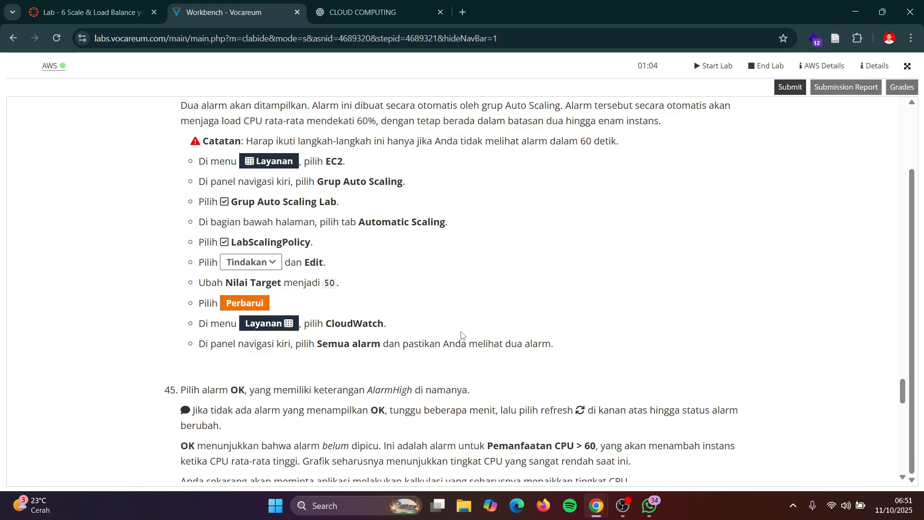
scroll(462, 335, "down", 1)
scroll(461, 332, "down", 1)
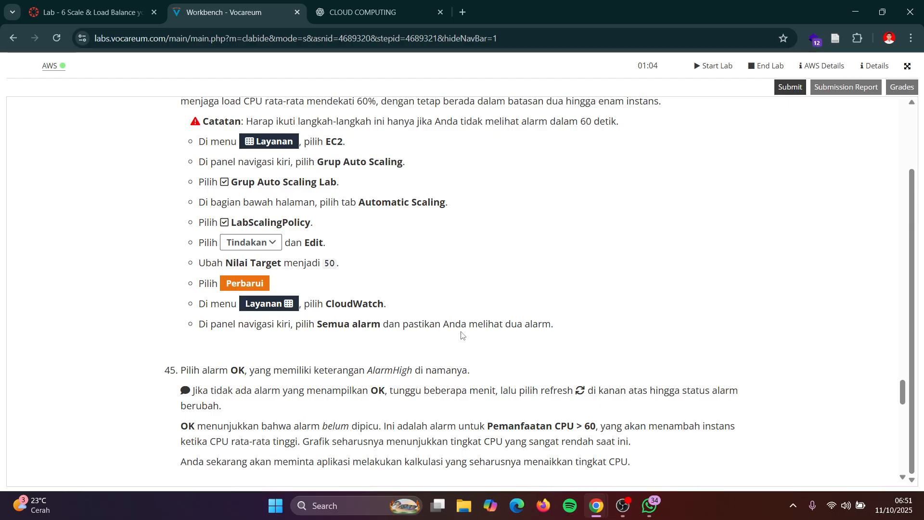
scroll(461, 335, "down", 1)
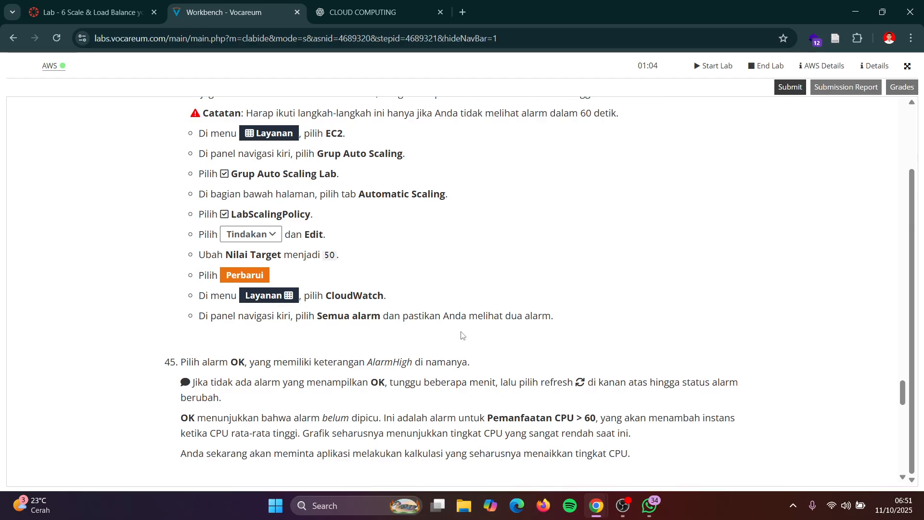
key("alt+Tab")
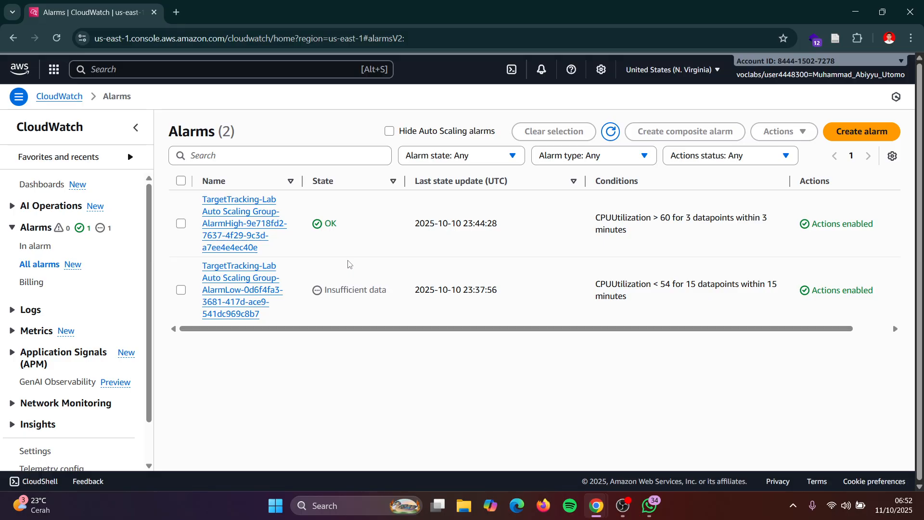
Read steps 45 to 50 of the lab instructions, covering the load test and the expected alarm changes.
key("alt+Tab")
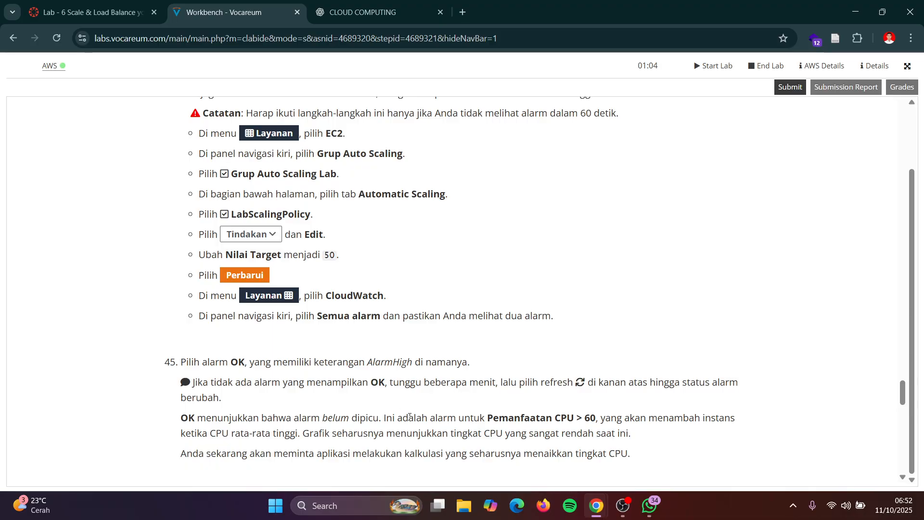
scroll(466, 423, "down", 1)
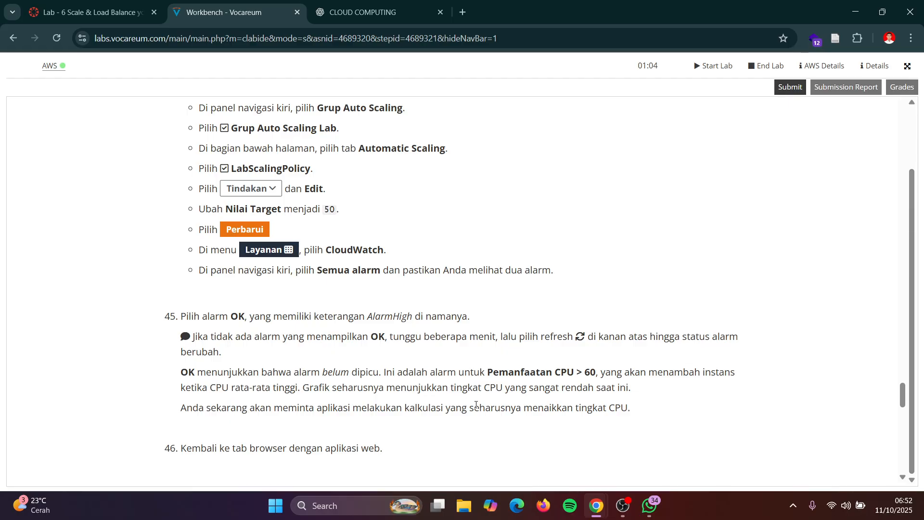
scroll(475, 404, "down", 4)
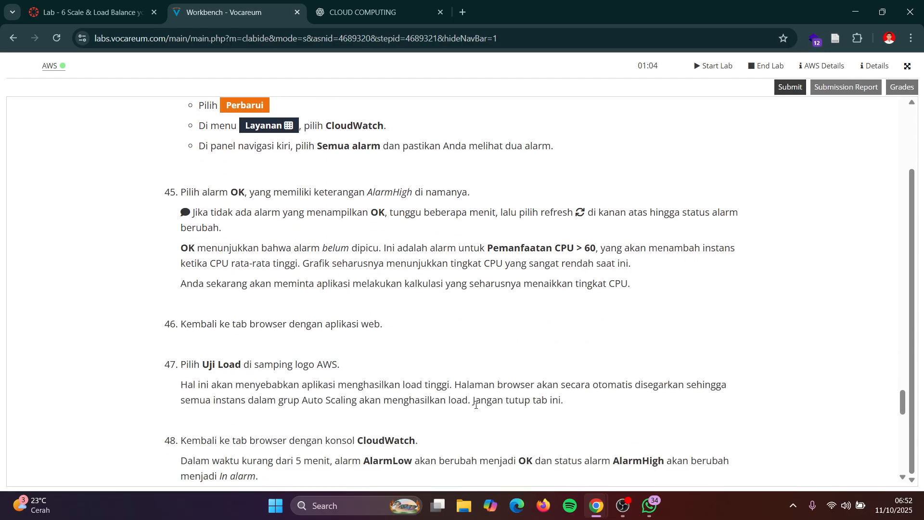
scroll(476, 408, "down", 3)
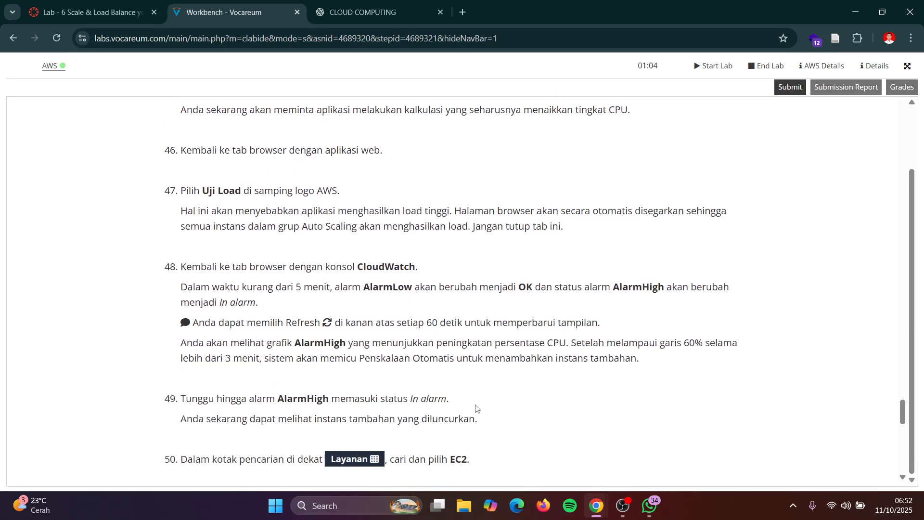
Switch to the load-balanced web application and start its Load Test.
key("alt+Tab")
key("alt+Tab")
key("alt+Tab")
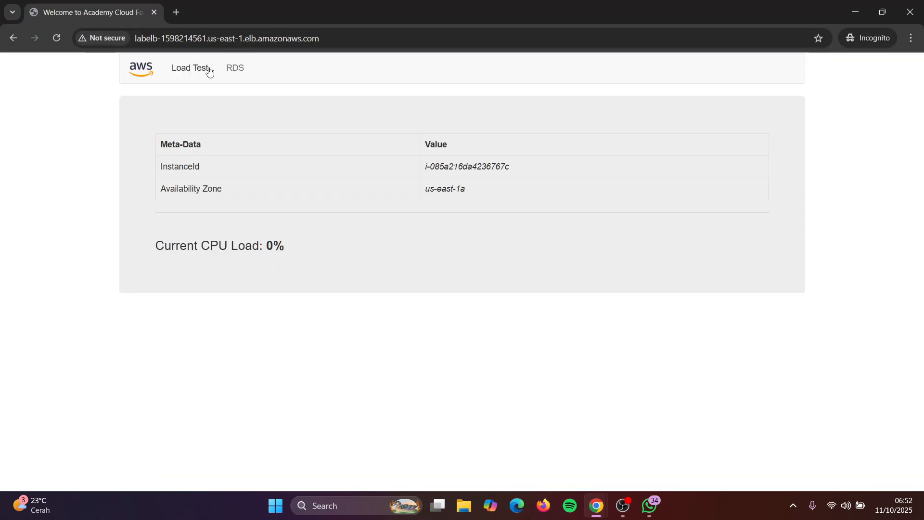
left_click(204, 72)
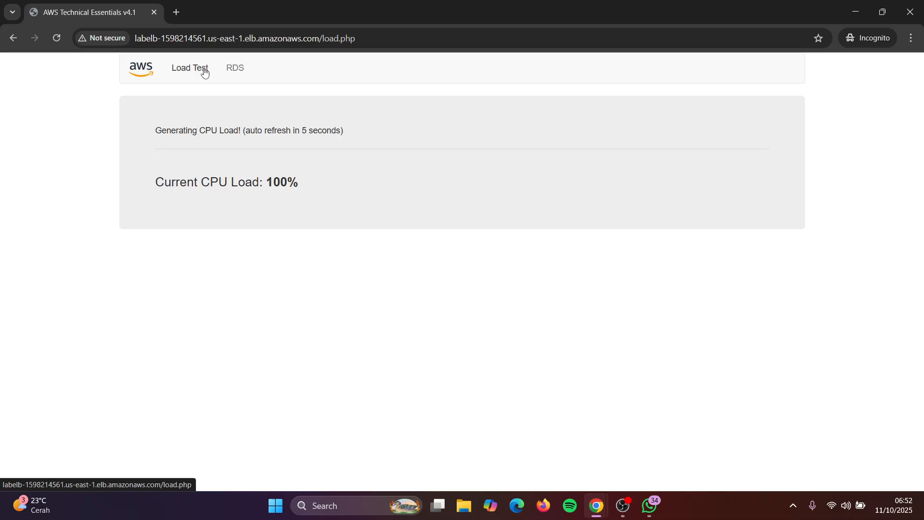
Check the alarm states in CloudWatch and read steps 47 and 48 of the lab instructions.
key("alt+Tab")
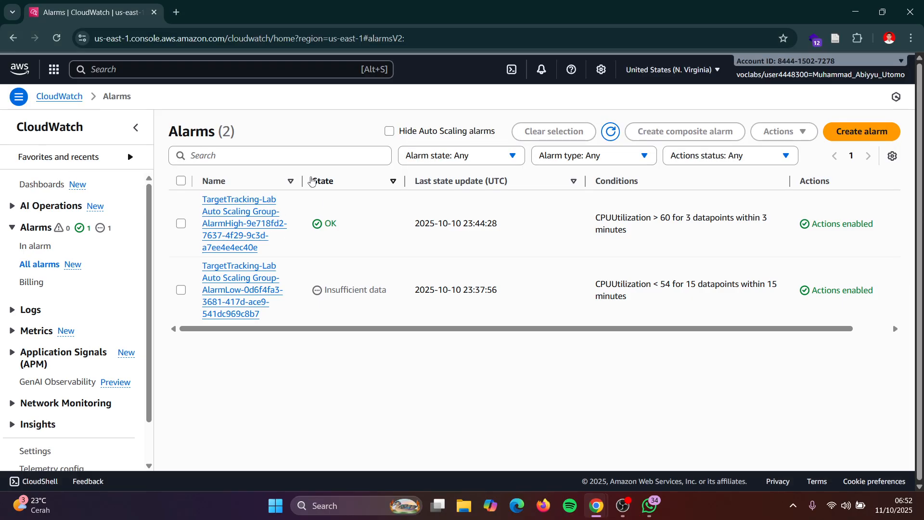
key("alt+Tab")
key("alt+Tab")
scroll(379, 349, "down", 1)
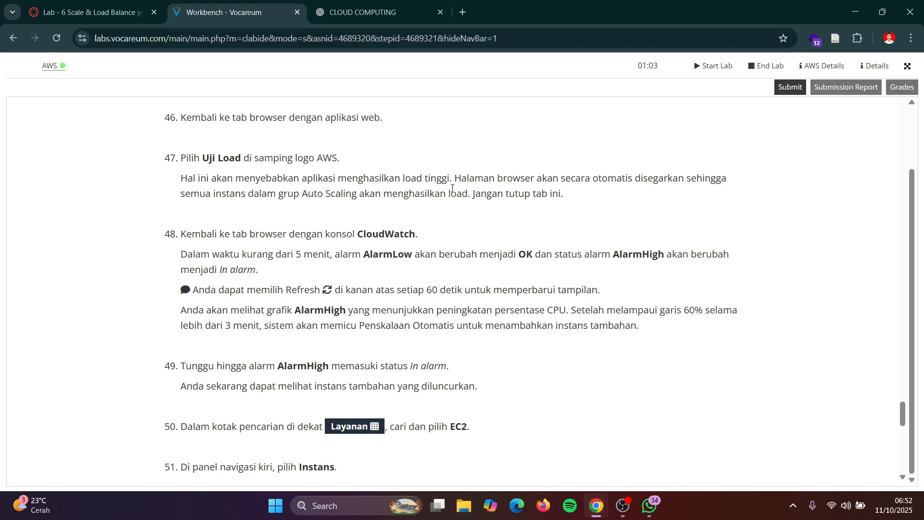
Check the current CPU load on the web application's load test page.
key("alt+Tab")
key("alt+Tab")
key("alt+Tab")
key("alt+Tab")
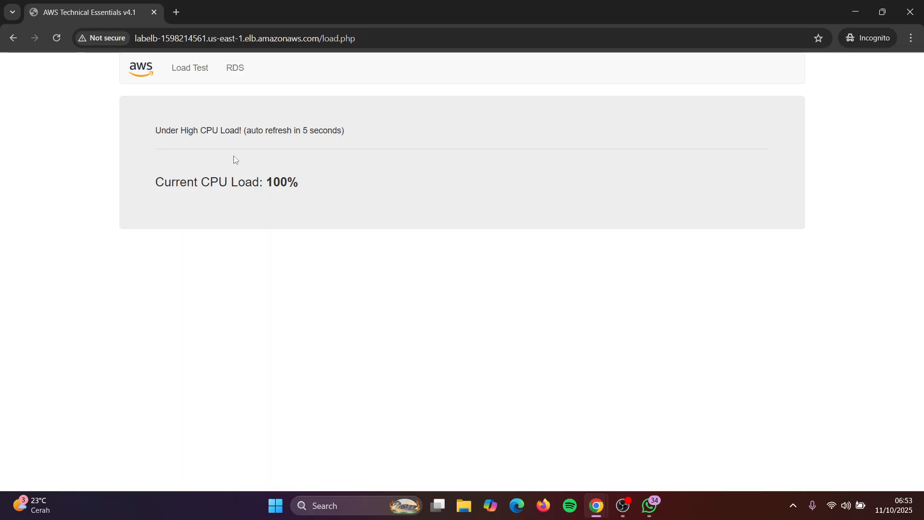
Read steps 47 to 53 of the lab instructions, from the load test to terminating Web Server 1.
key("alt+Tab")
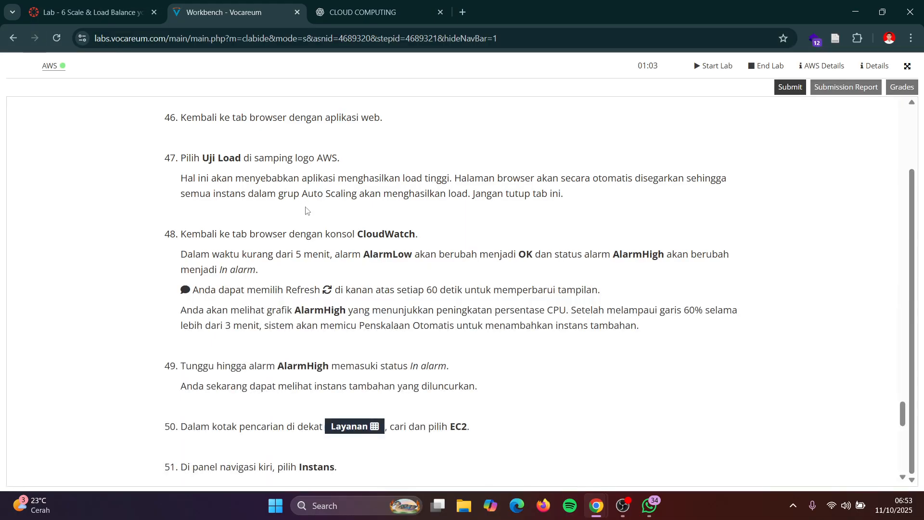
scroll(333, 244, "up", 1)
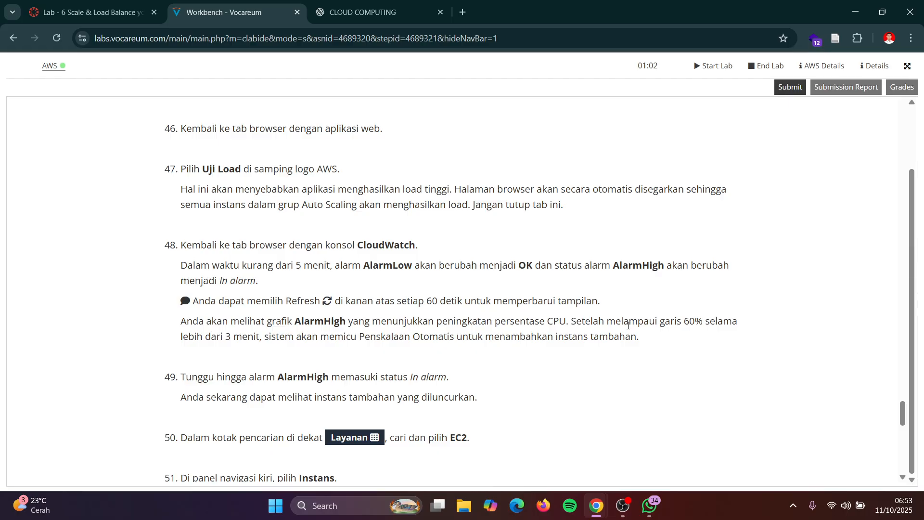
scroll(508, 369, "down", 3)
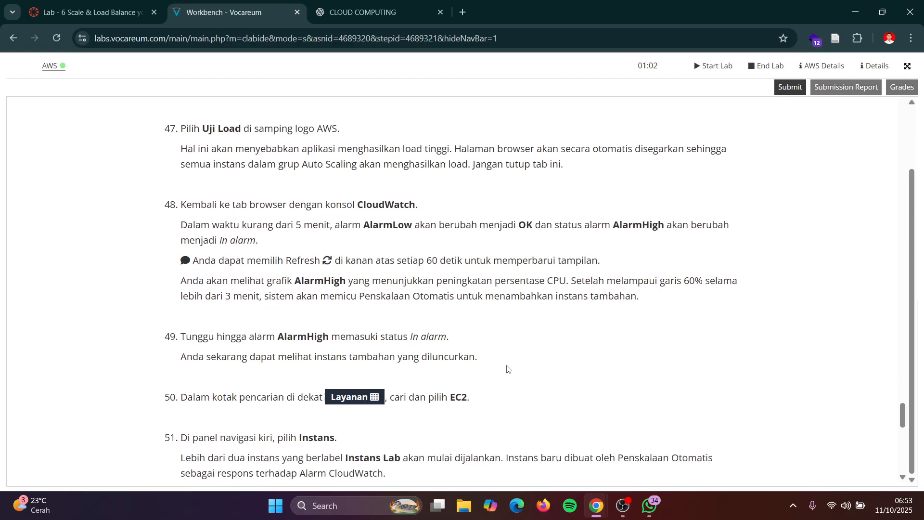
scroll(508, 368, "down", 1)
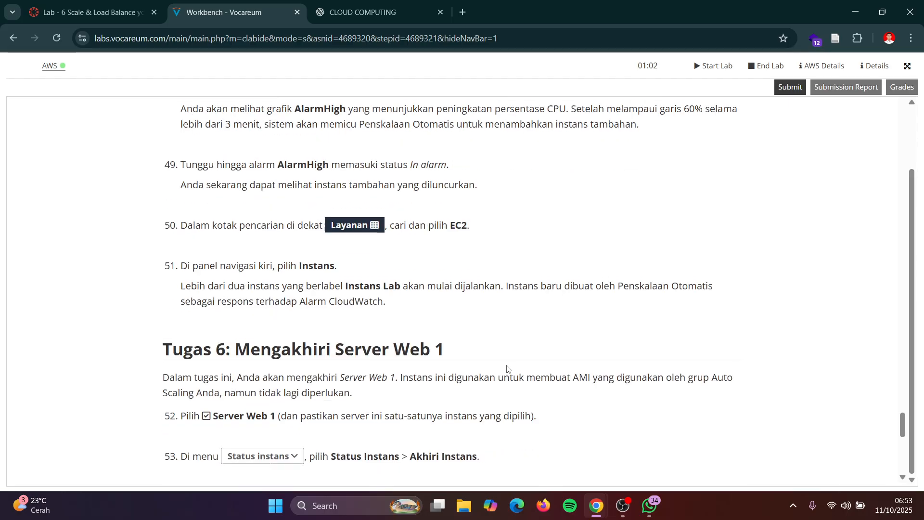
scroll(508, 369, "up", 2)
scroll(520, 385, "up", 1)
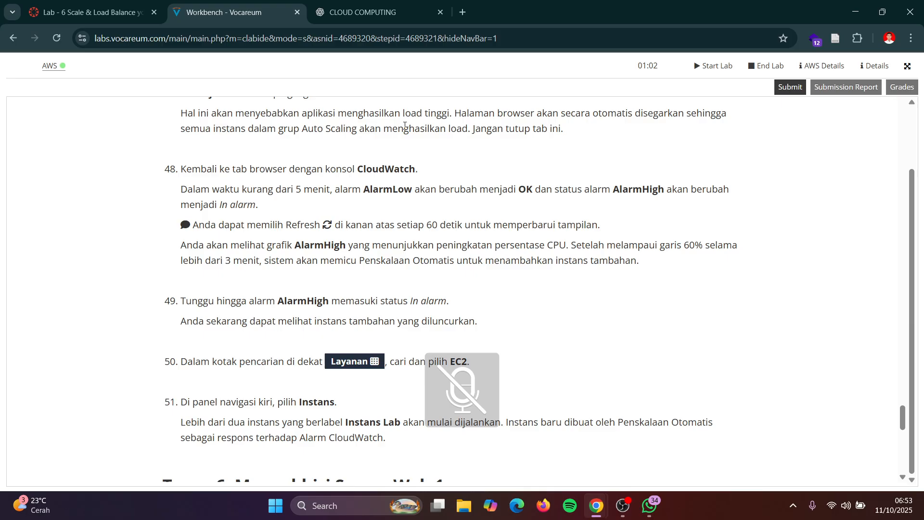
Return to the CloudWatch alarms and refresh the list to check the AlarmHigh and AlarmLow states.
key("alt+Tab")
key("alt+Tab")
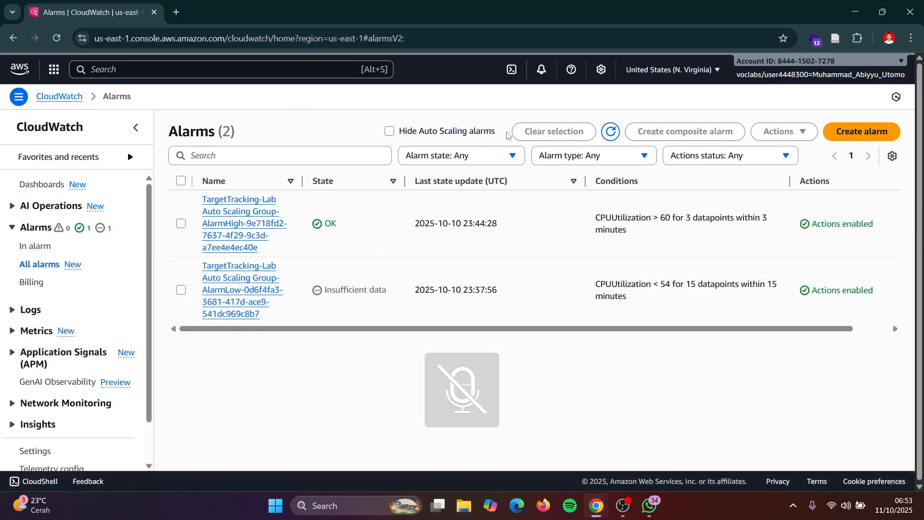
left_click(610, 133)
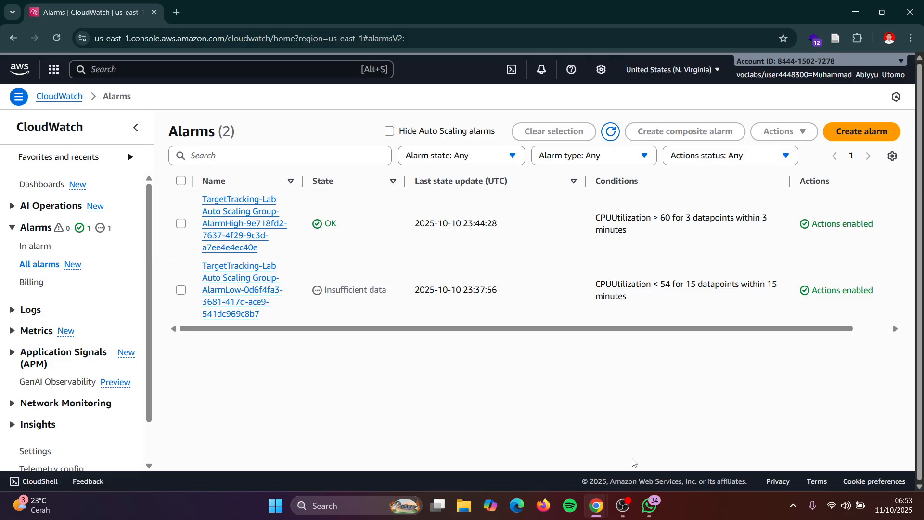
left_click(623, 506)
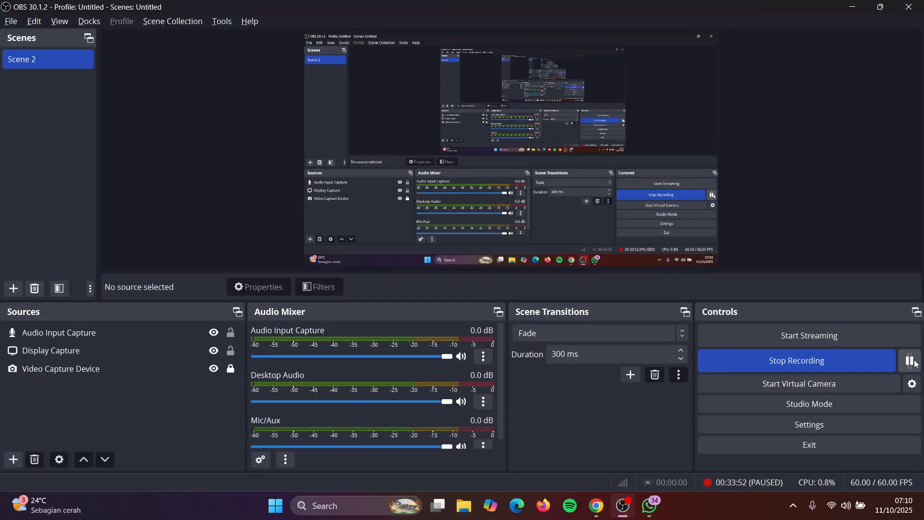
left_click(851, 7)
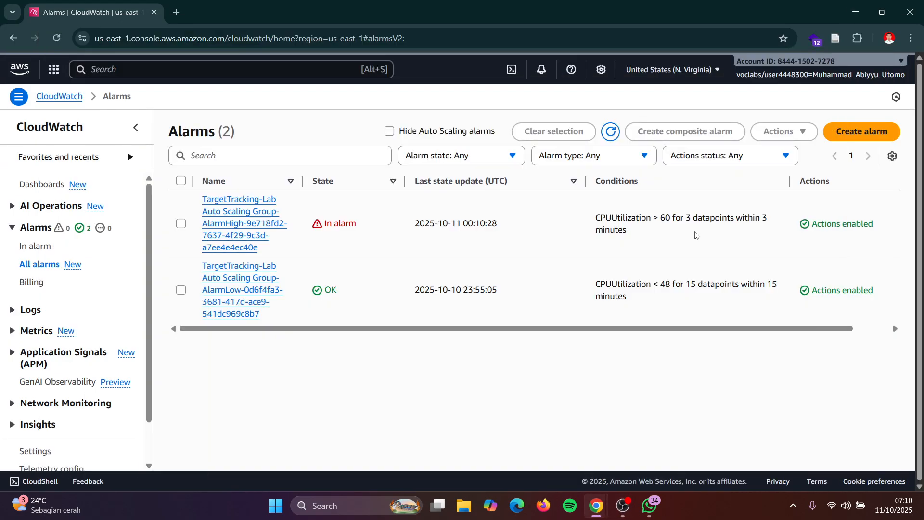
Compare the CloudWatch alarm states with steps 48 and 49 of the lab instructions, and read steps 50 and 51.
key("alt+Tab")
key("Tab")
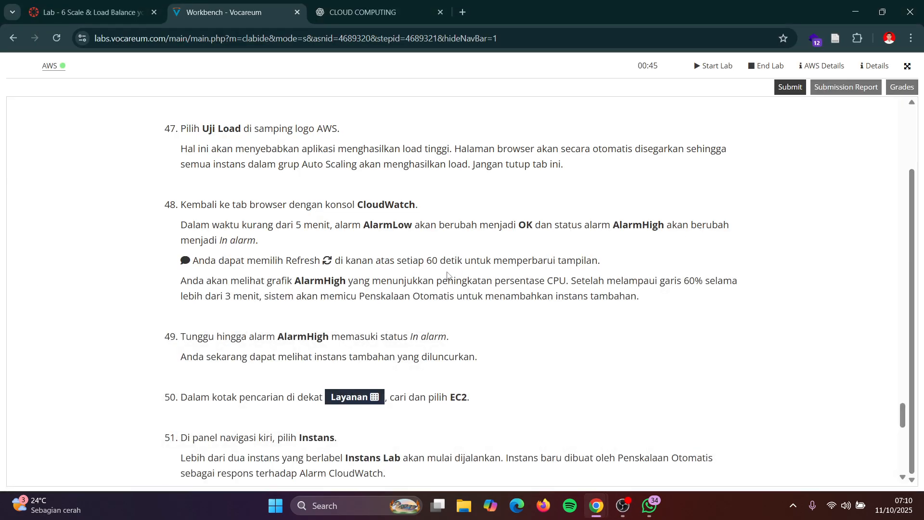
key("XF86AudioMicMute")
key("XF86AudioMicMute")
scroll(400, 280, "down", 1)
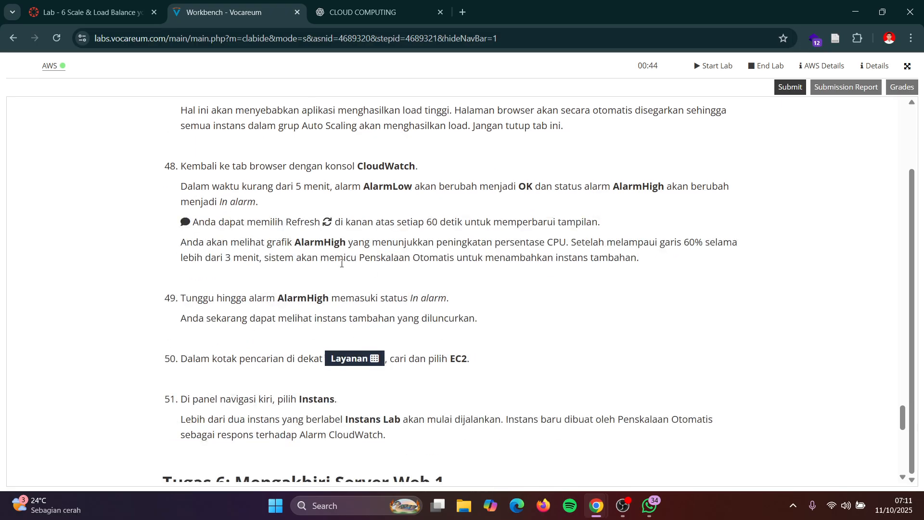
key("alt+Tab")
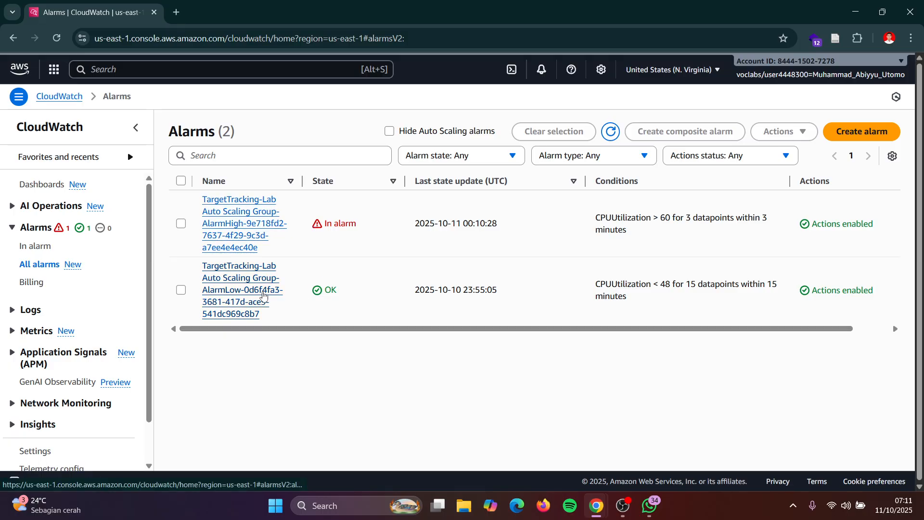
key("alt+Tab")
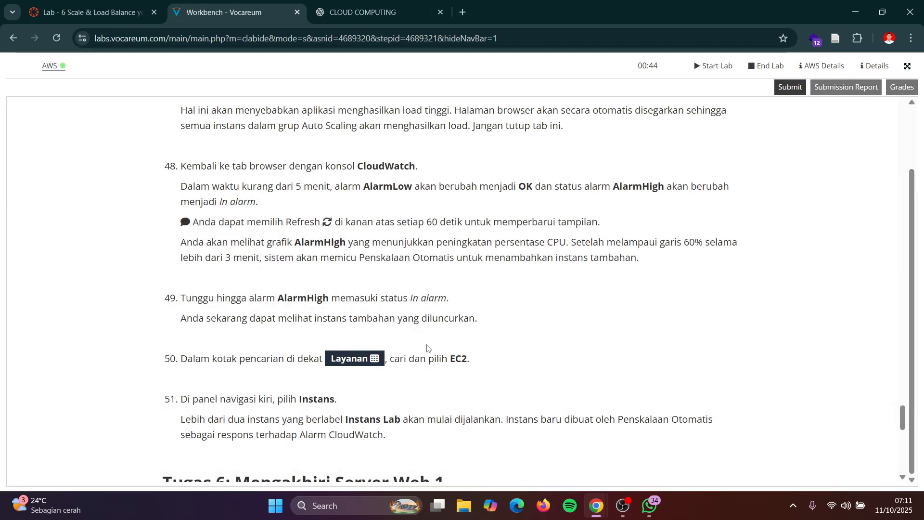
scroll(427, 347, "down", 3)
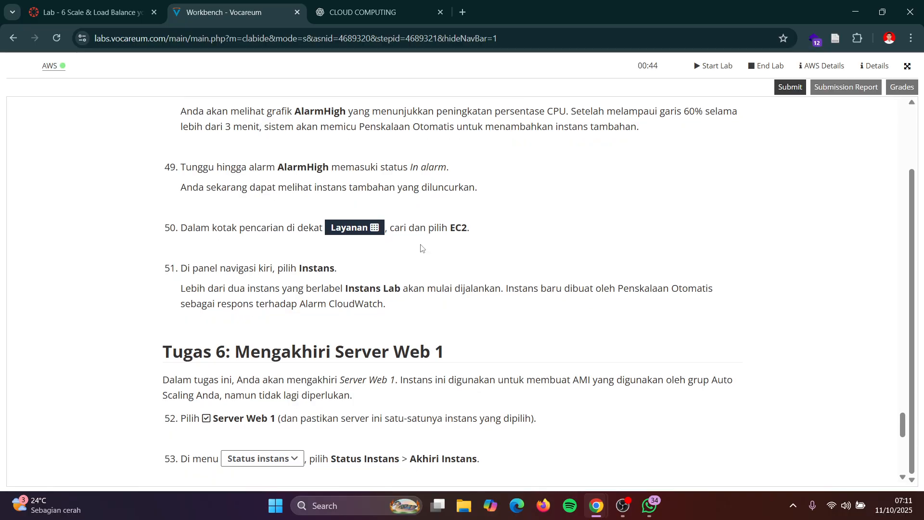
Switch to the AWS console, search for the EC2 service and open its Instances list.
scroll(418, 237, "up", 1)
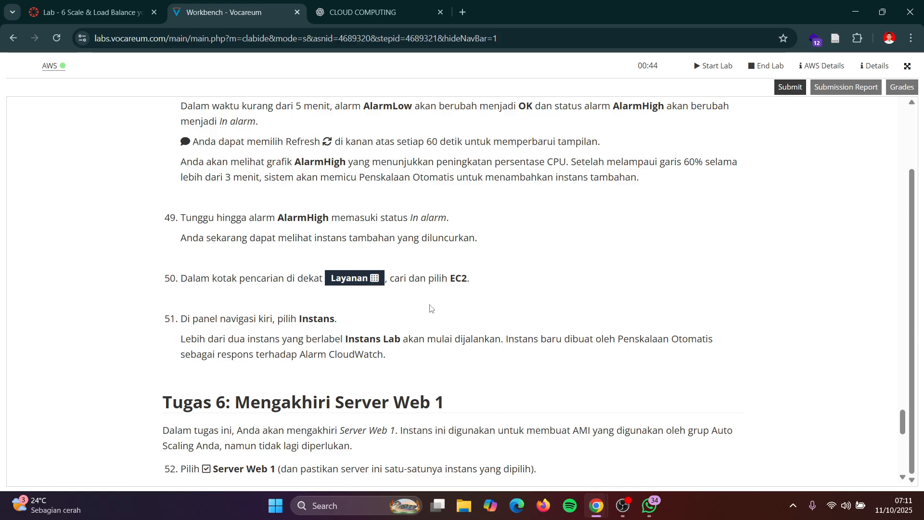
scroll(473, 281, "down", 1)
key("alt+Tab")
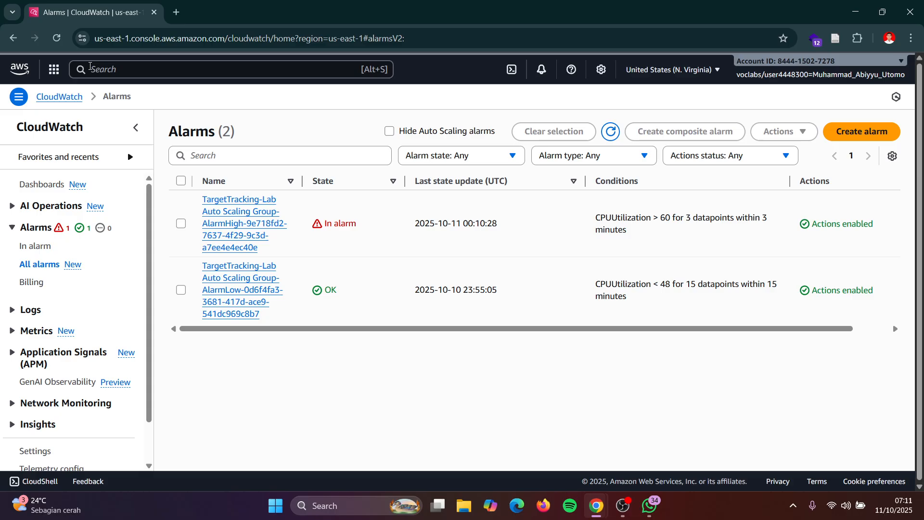
left_click(89, 68)
type("EC")
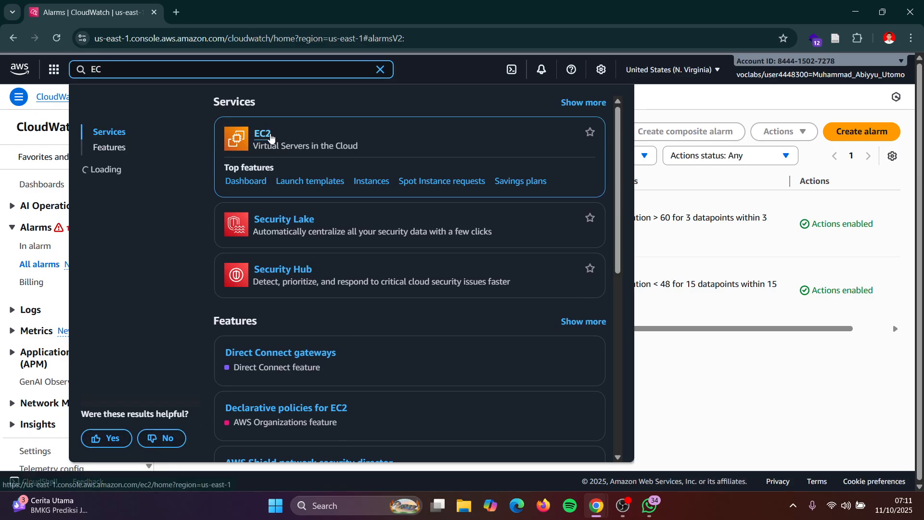
left_click(263, 134)
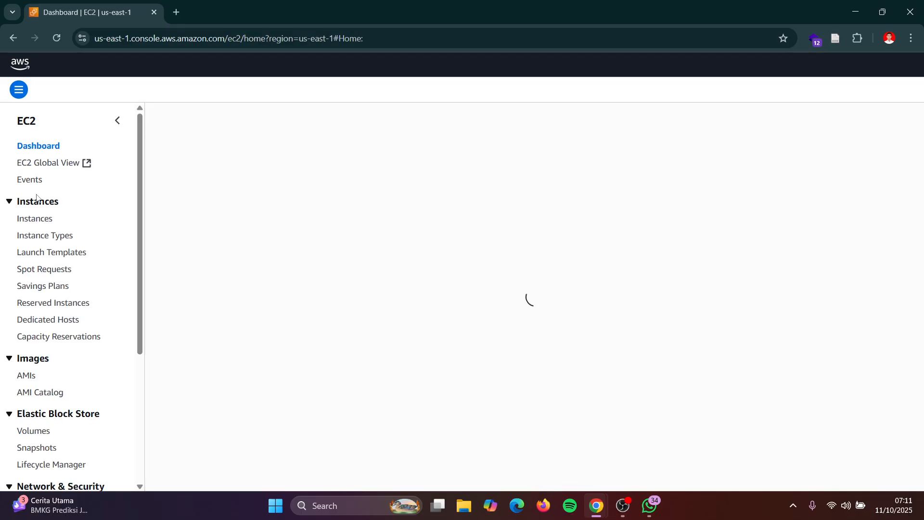
left_click(39, 230)
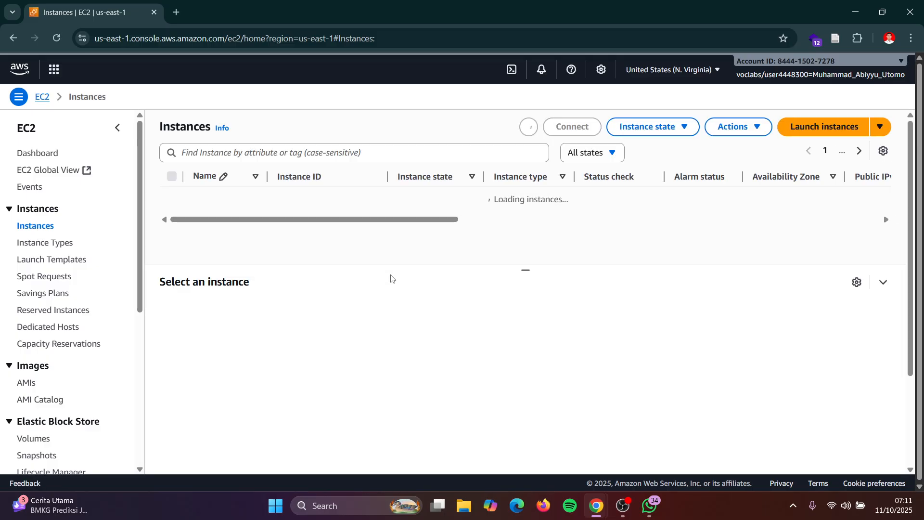
Check the EC2 instance list for additional Lab Instance entries as described in step 51 of the lab instructions.
key("alt+Tab")
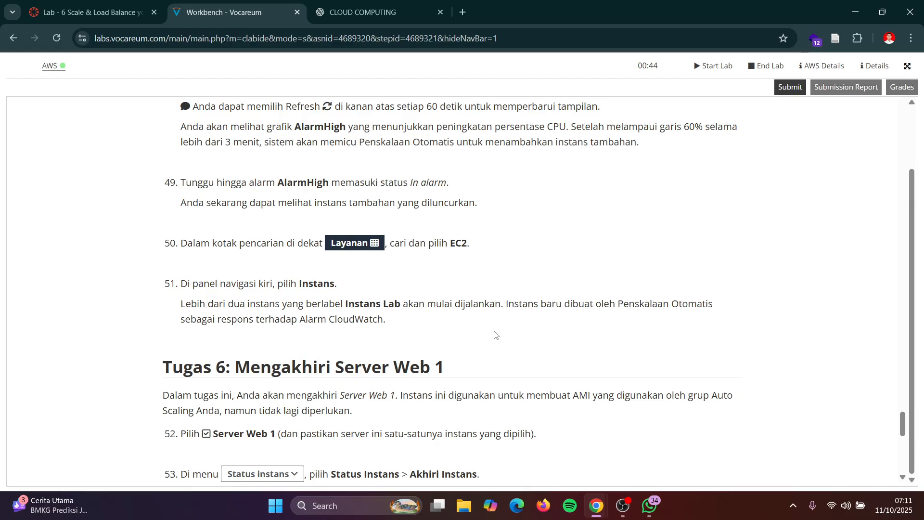
key("alt+Tab")
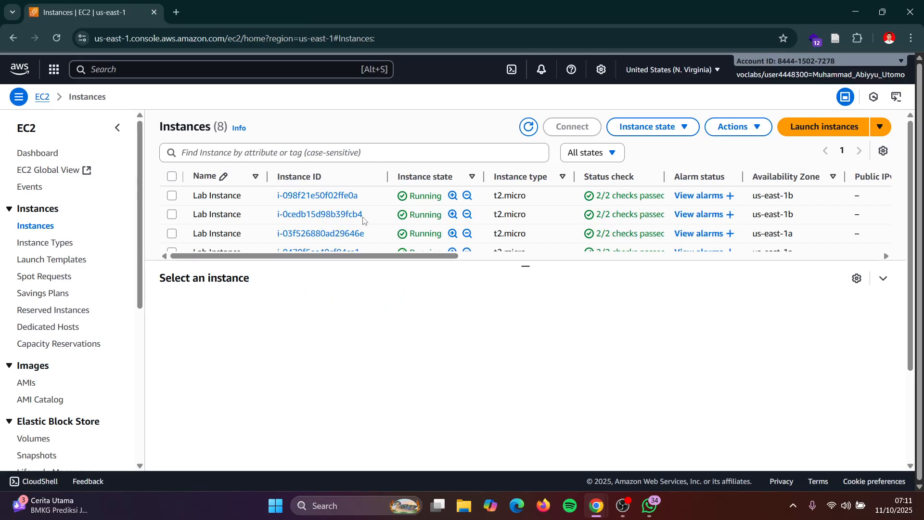
scroll(363, 220, "down", 3)
scroll(363, 220, "up", 3)
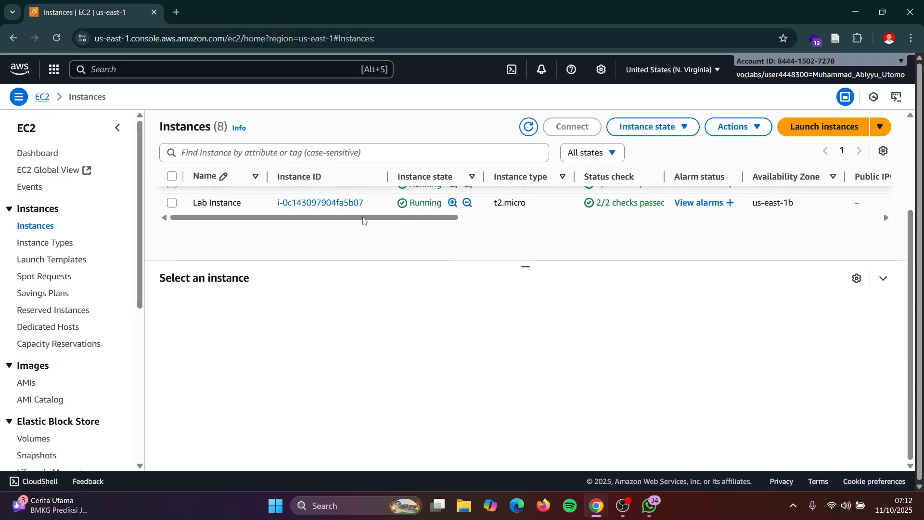
Read the Task 6 instructions and select only the Web Server 1 instance in the EC2 instance list.
key("alt+Tab")
scroll(357, 332, "down", 2)
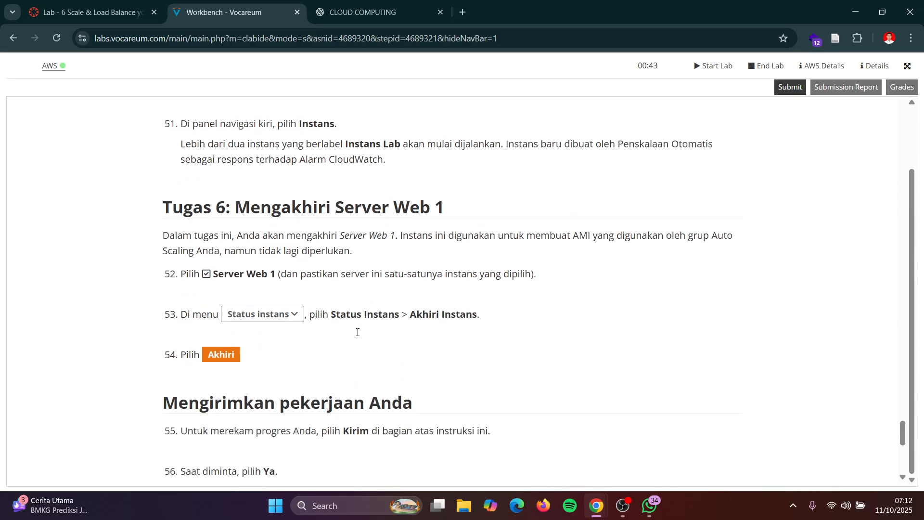
scroll(349, 278, "down", 1)
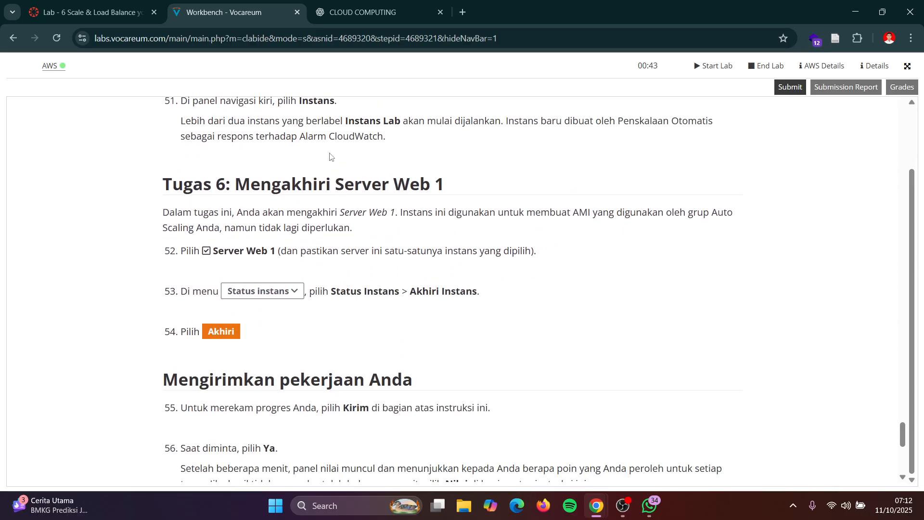
scroll(380, 231, "down", 1)
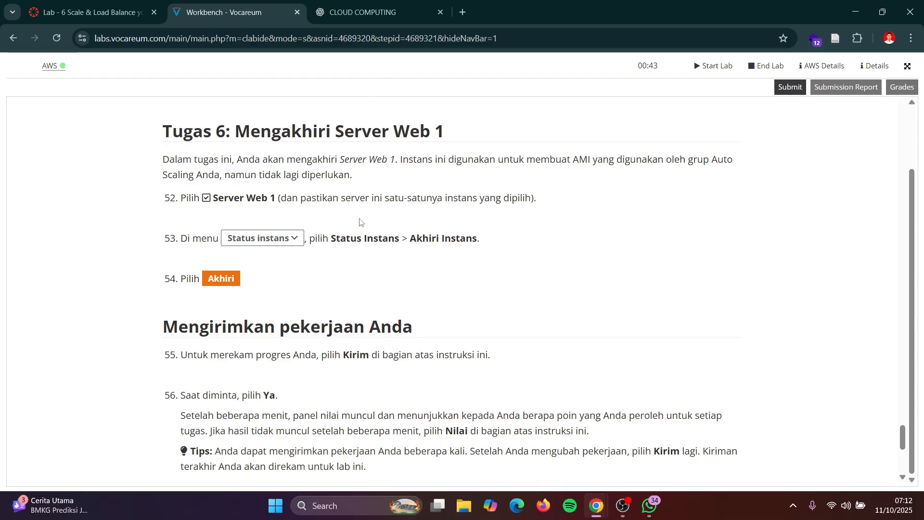
key("alt+Tab")
scroll(247, 221, "down", 3)
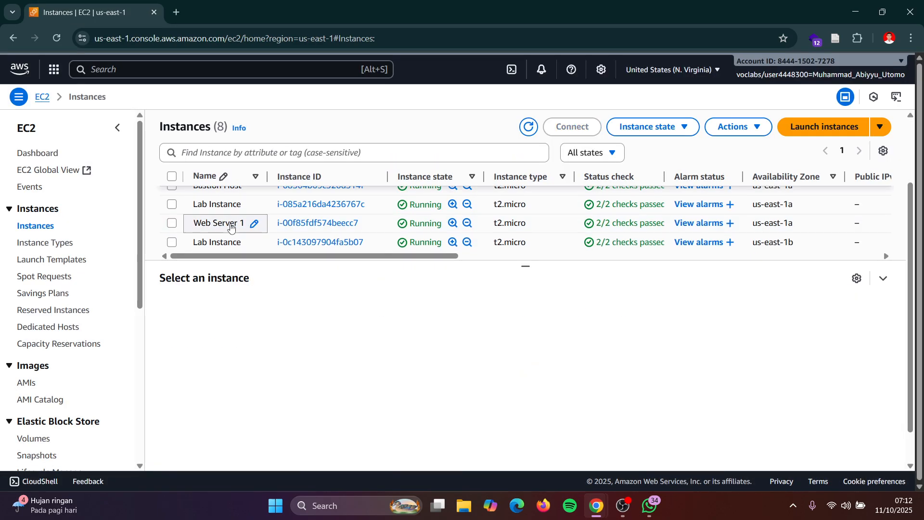
key("alt+Tab")
key("alt+Tab")
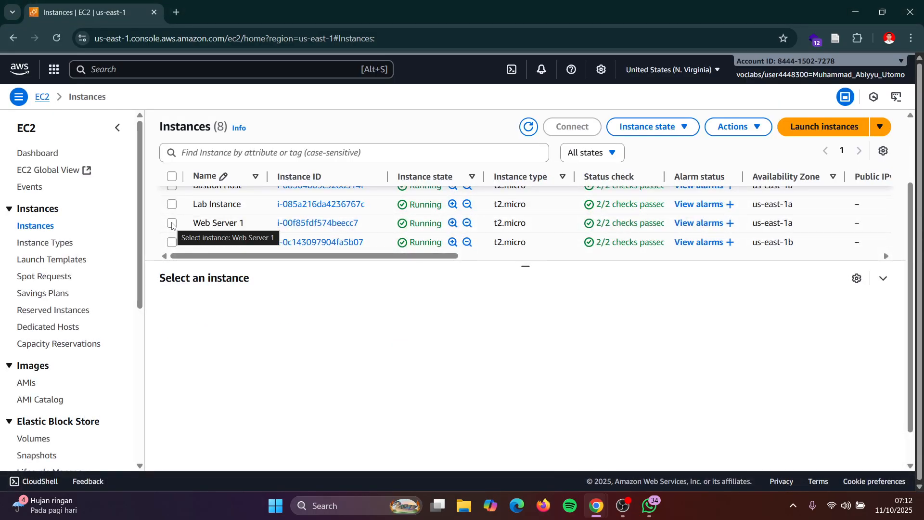
left_click(171, 223)
Read steps 53 and 54 of the lab, and examine Web Server 1's details, status checks and alarms.
key("alt+Tab")
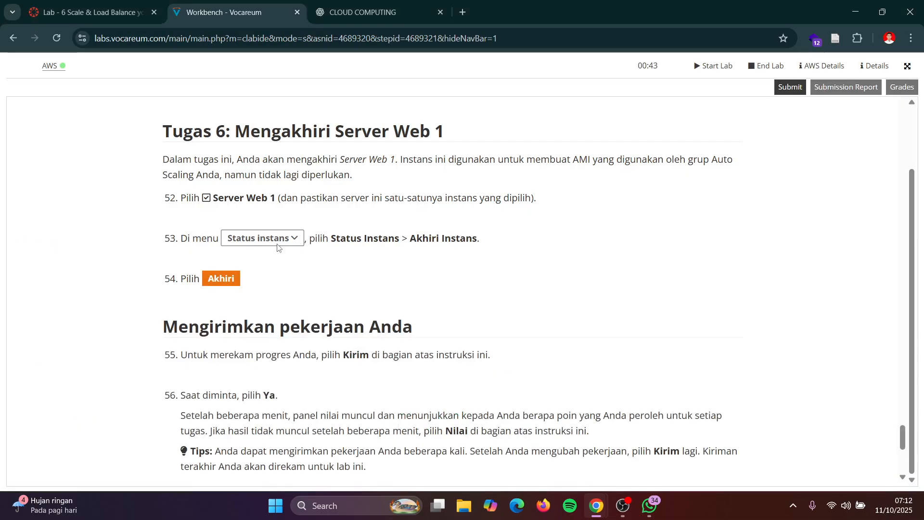
scroll(335, 250, "down", 1)
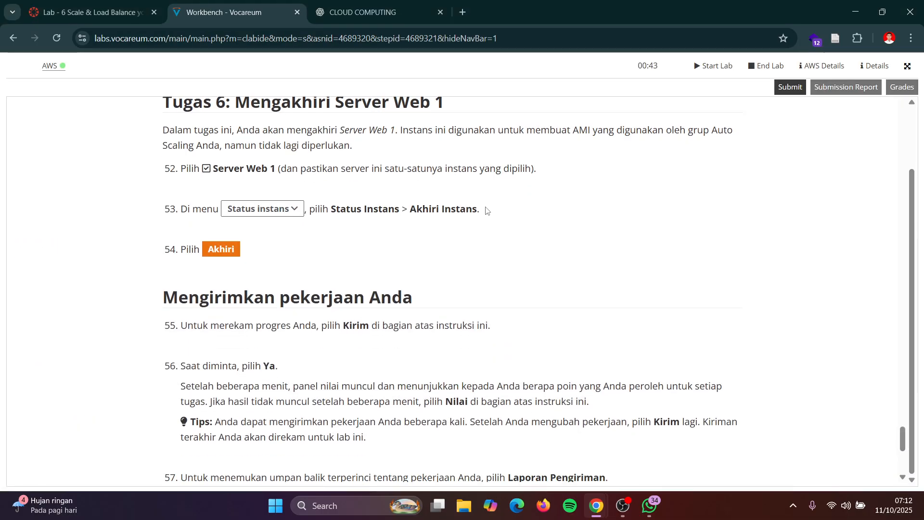
key("alt+Tab")
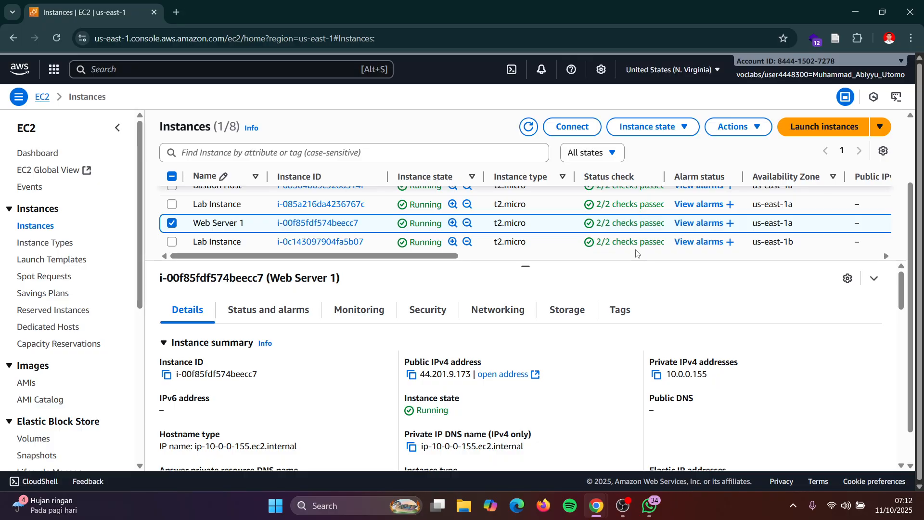
scroll(631, 247, "down", 2)
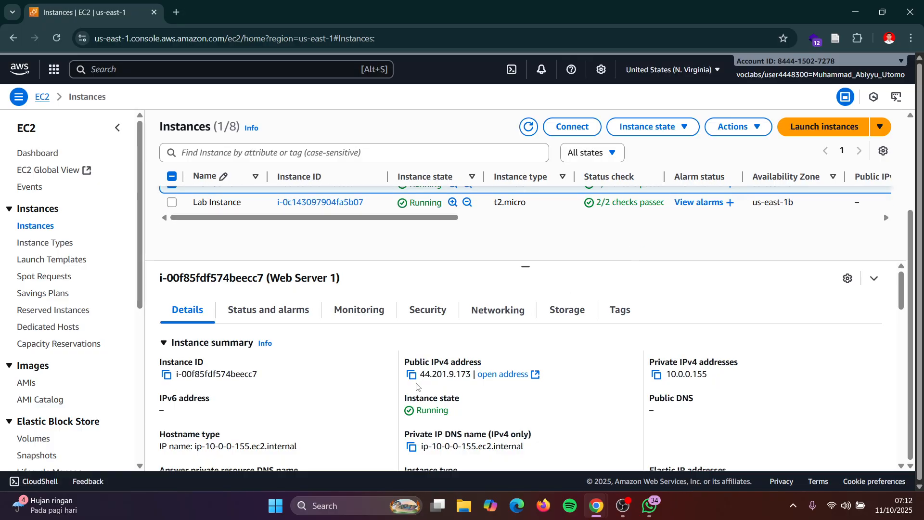
left_click(293, 312)
scroll(440, 378, "down", 2)
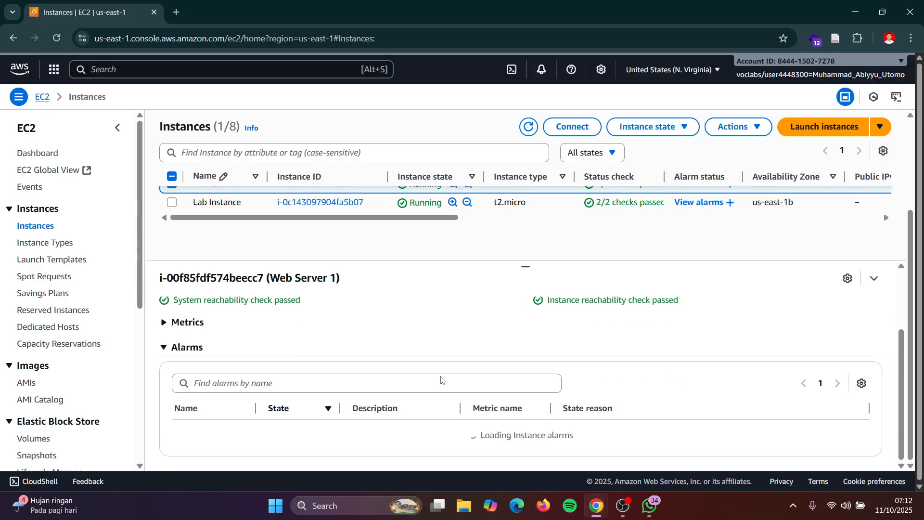
scroll(441, 377, "up", 2)
scroll(441, 376, "down", 2)
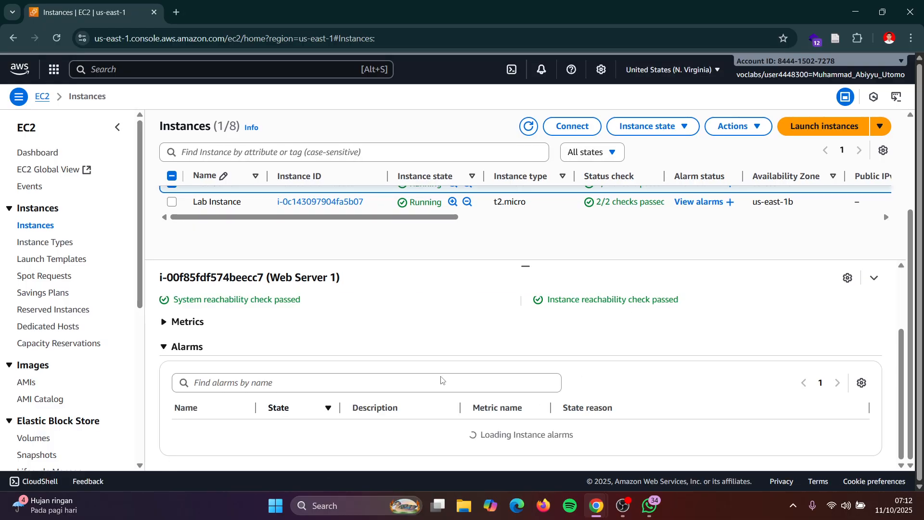
Recheck step 53 of the lab and stop the Web Server 1 instance, leaving Skip OS shutdown off.
key("alt+Tab")
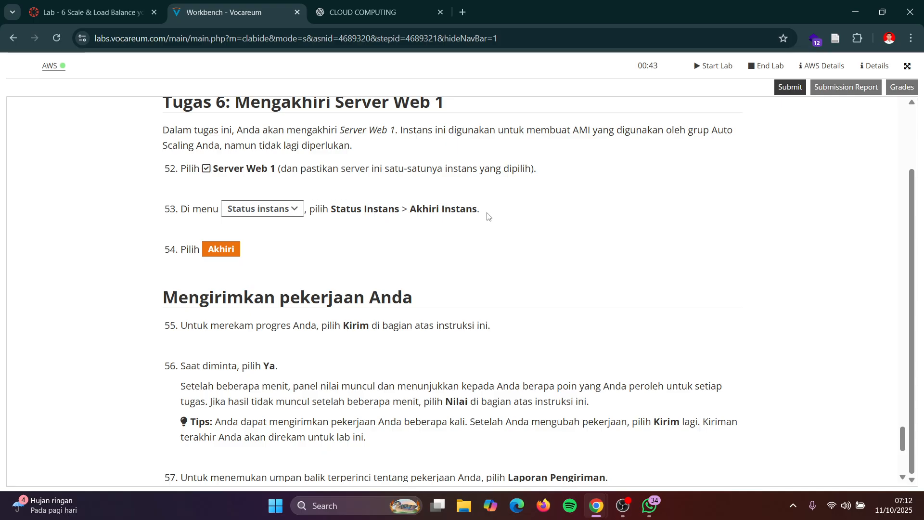
key("alt+Tab")
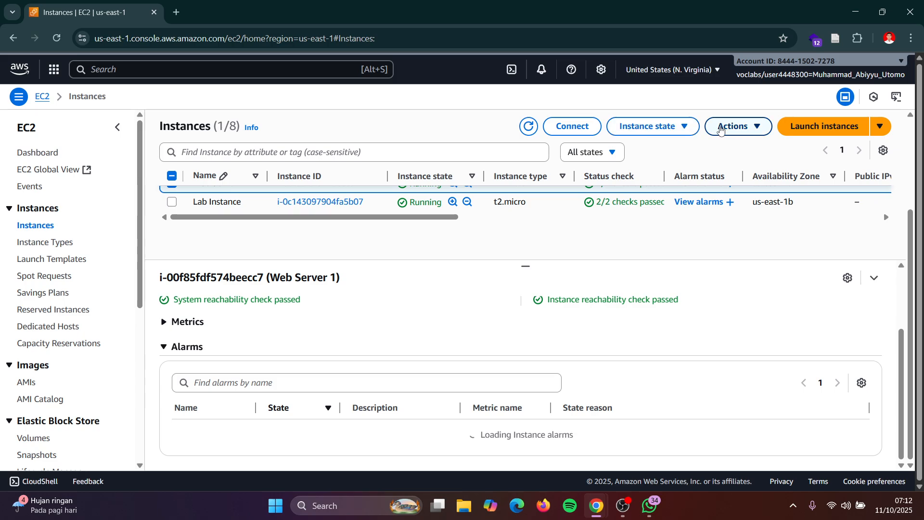
left_click(678, 128)
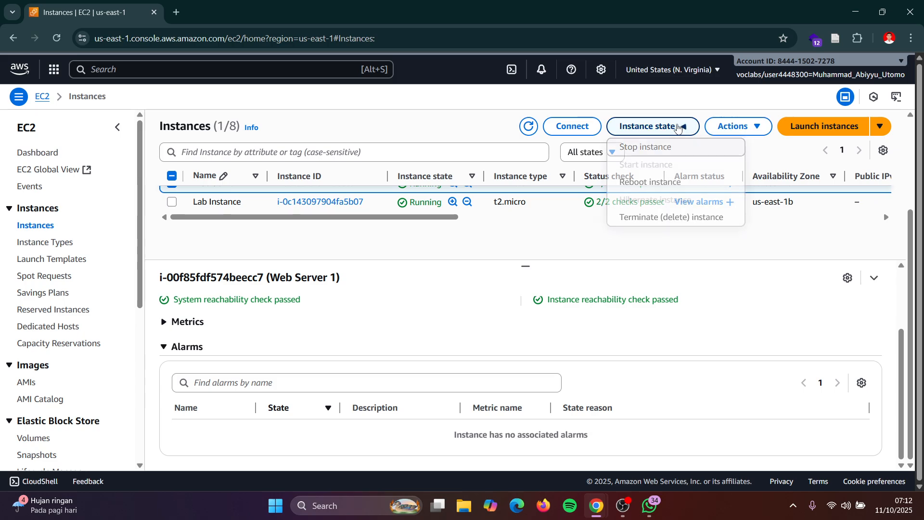
left_click(671, 150)
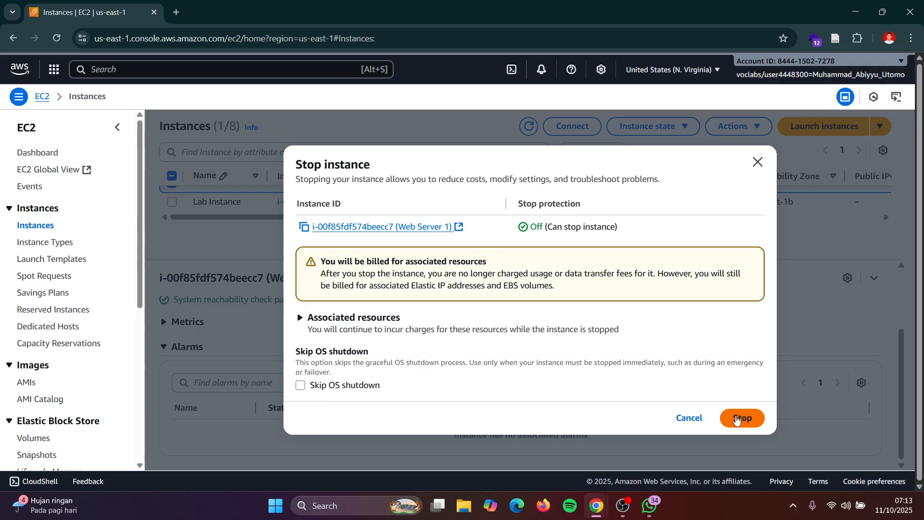
left_click(740, 417)
scroll(660, 370, "up", 2)
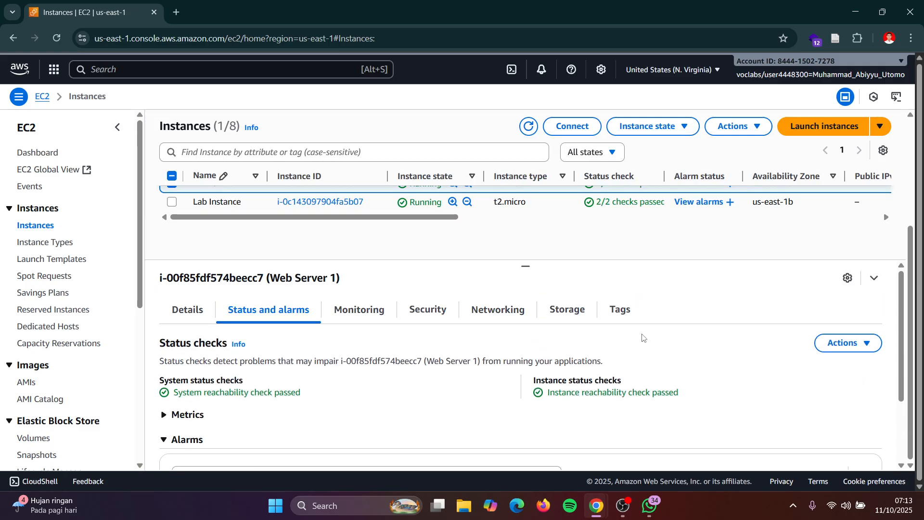
scroll(591, 231, "up", 2)
scroll(591, 231, "down", 2)
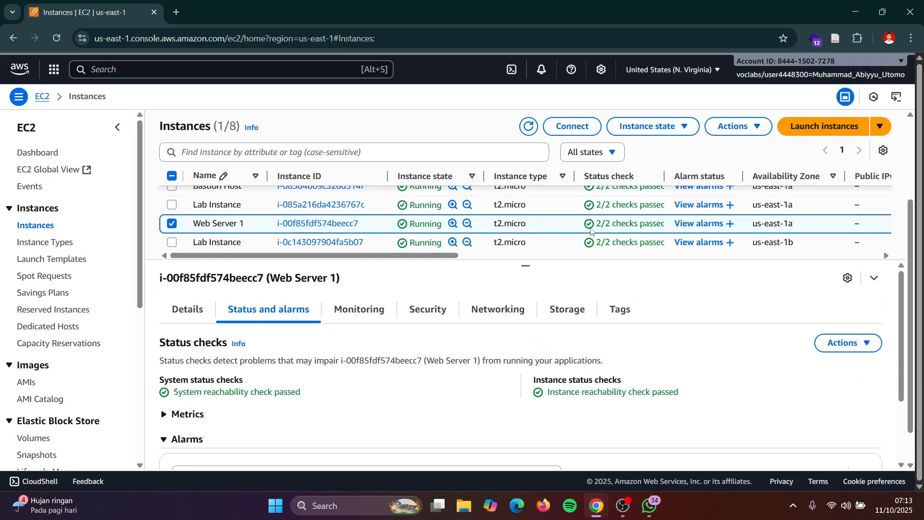
Read the lab's submission steps 55 to 57 and check Web Server 1's instance state in EC2.
key("alt+Tab")
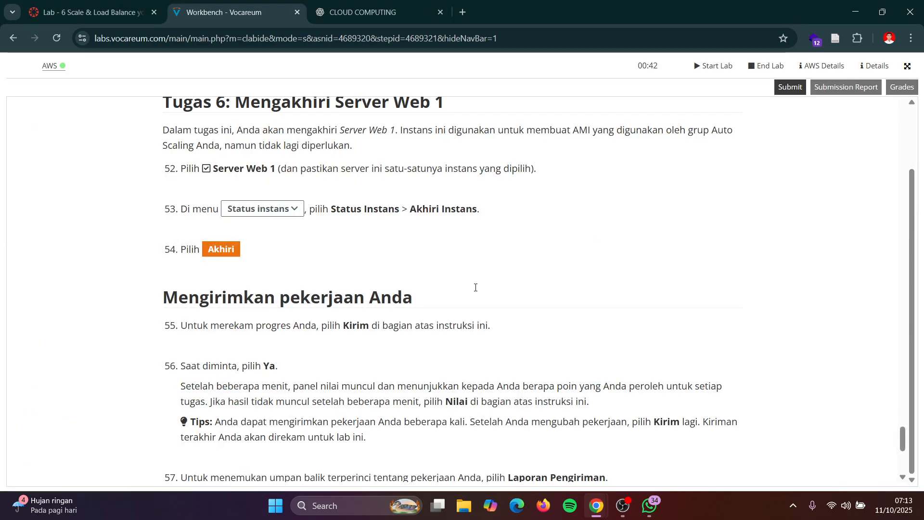
scroll(475, 287, "down", 2)
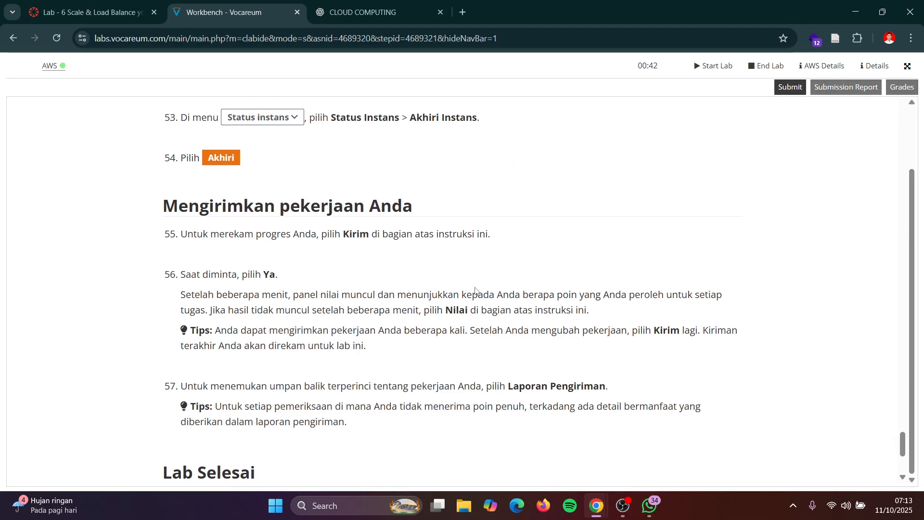
key("alt+Tab")
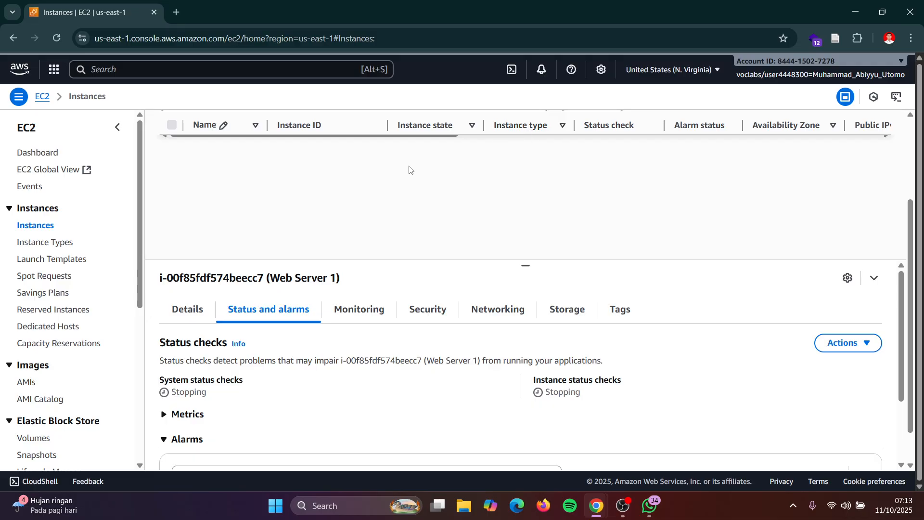
scroll(423, 180, "up", 3)
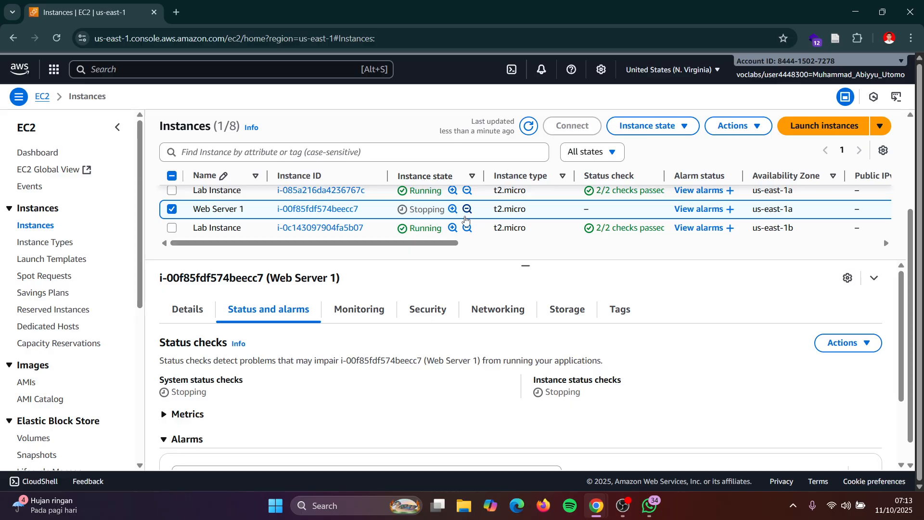
scroll(467, 219, "up", 1)
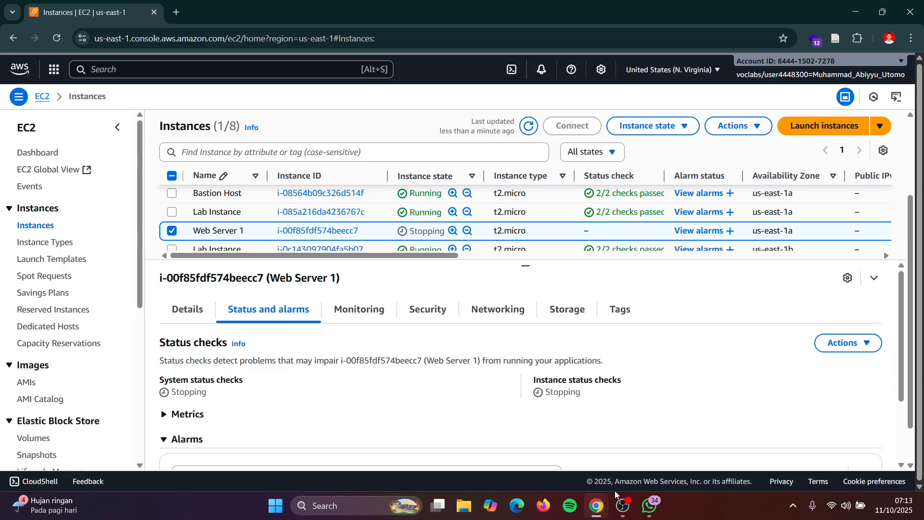
left_click(623, 505)
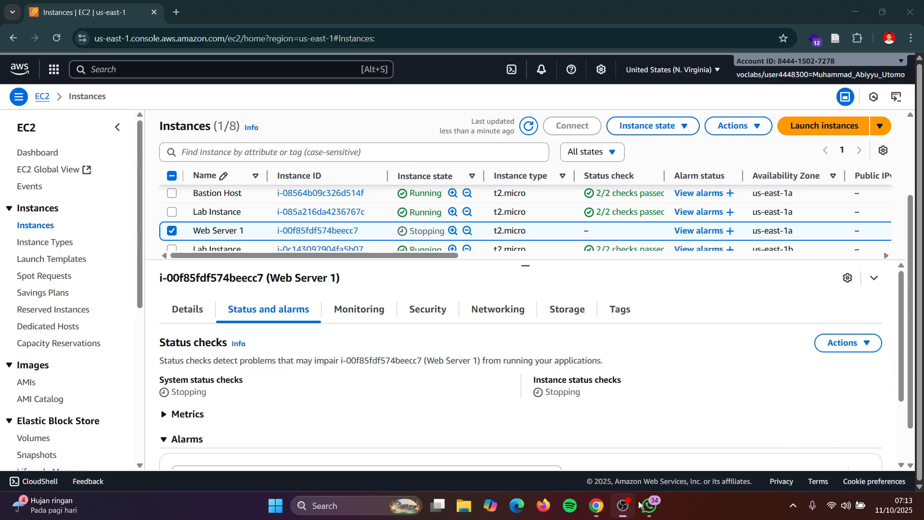
left_click(850, 6)
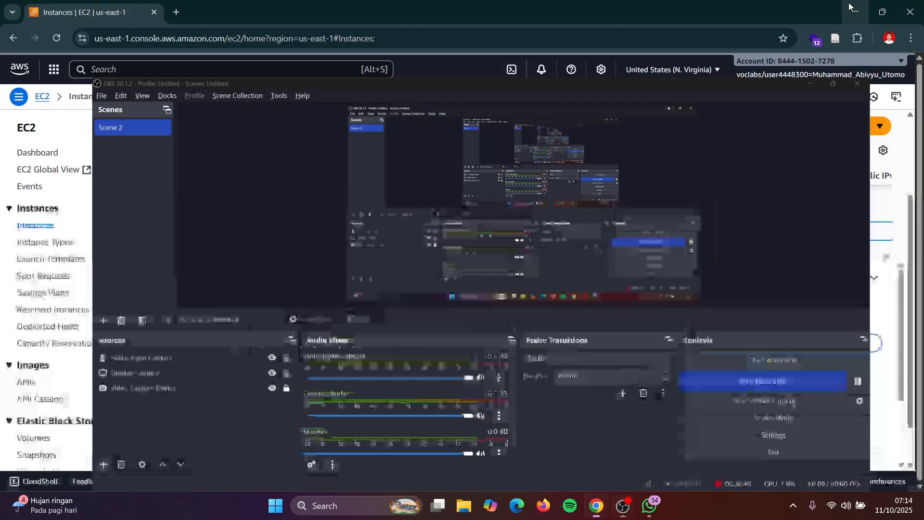
key("alt+Tab")
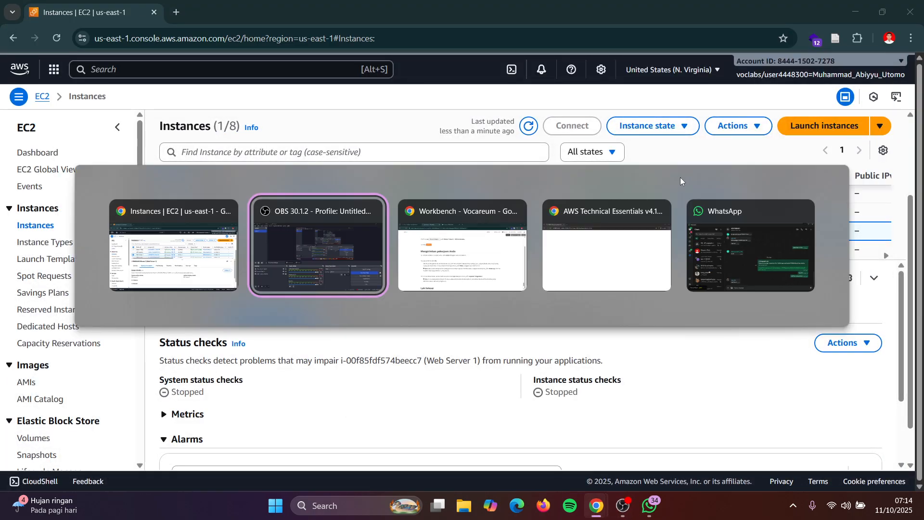
key("alt+Tab")
key("alt+Tab")
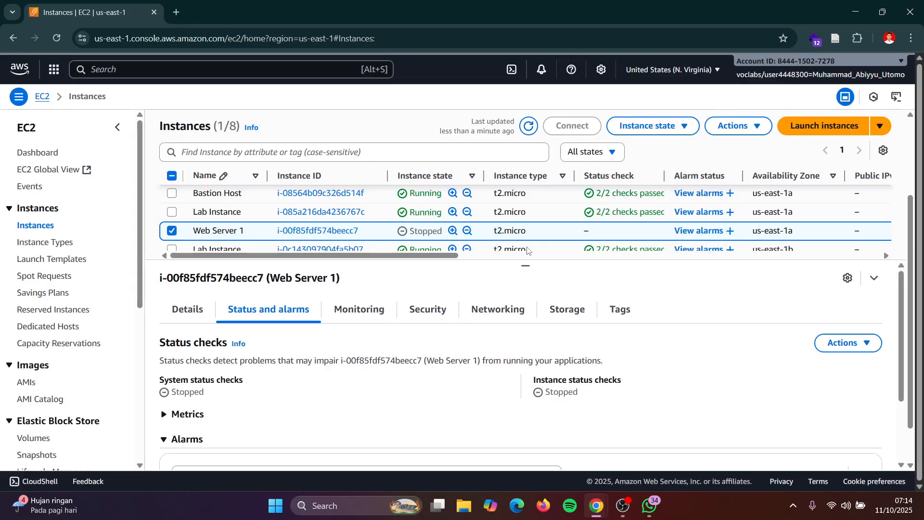
key("alt+Tab")
key("alt+Tab")
key("alt+Tab")
key("alt+Tab")
key("alt+Tab")
key("alt+Tab")
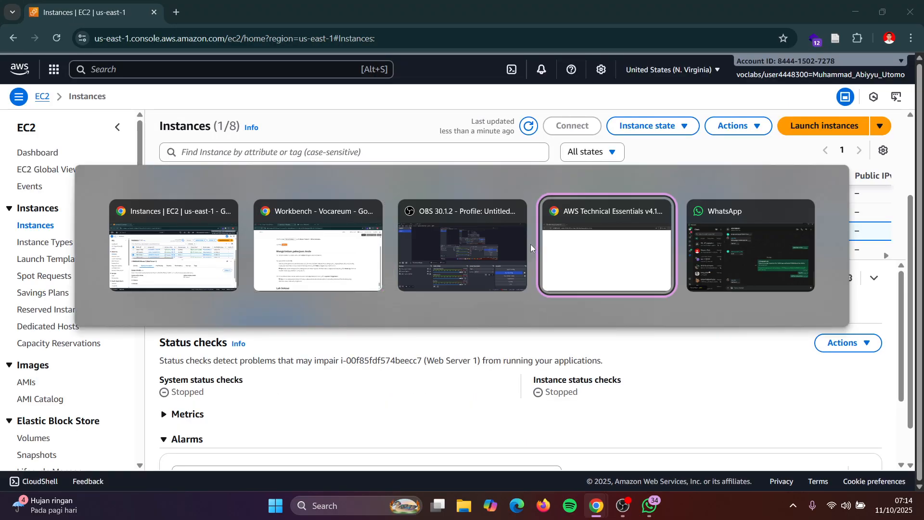
Switch to the Vocareum workbench and submit the lab work for grading, confirming the submission.
scroll(486, 272, "down", 2)
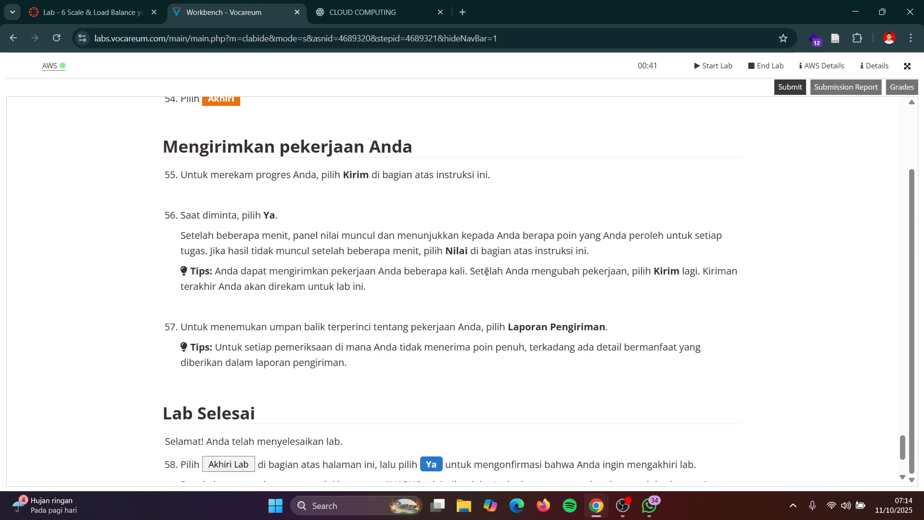
scroll(487, 272, "up", 1)
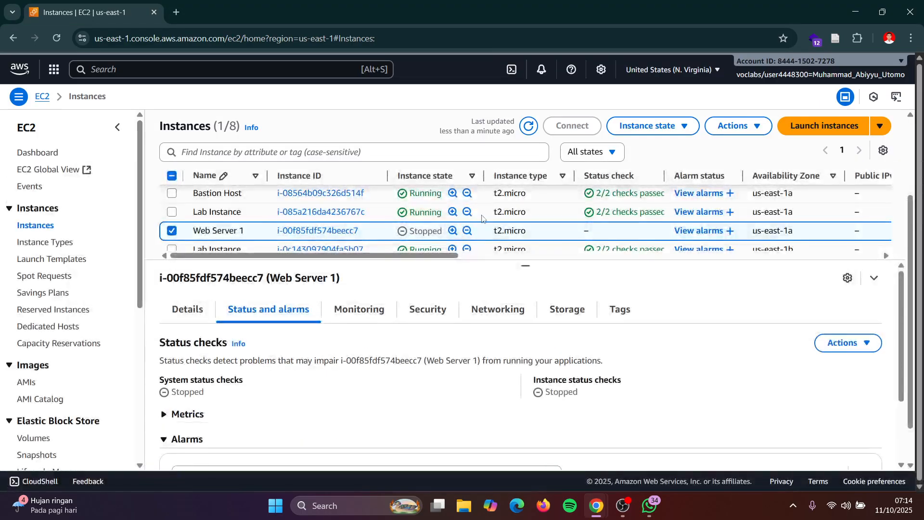
key("alt+Tab")
left_click(787, 90)
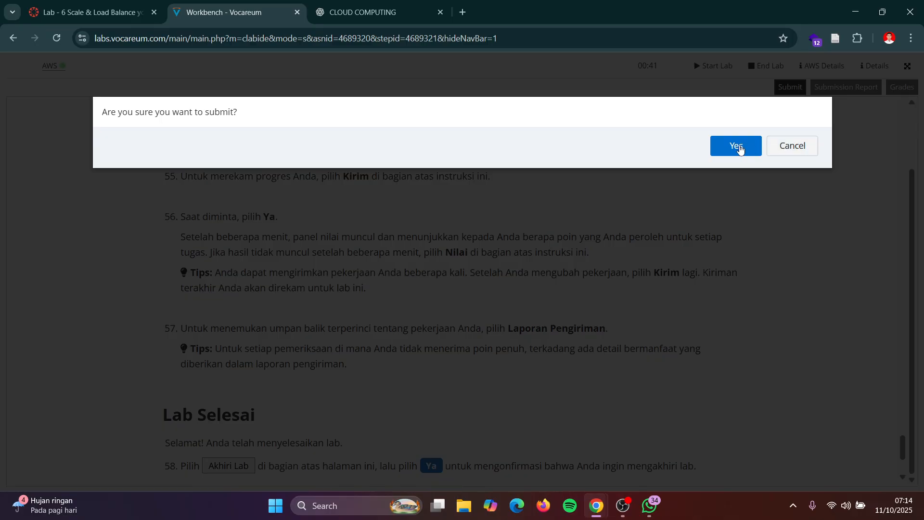
left_click(736, 149)
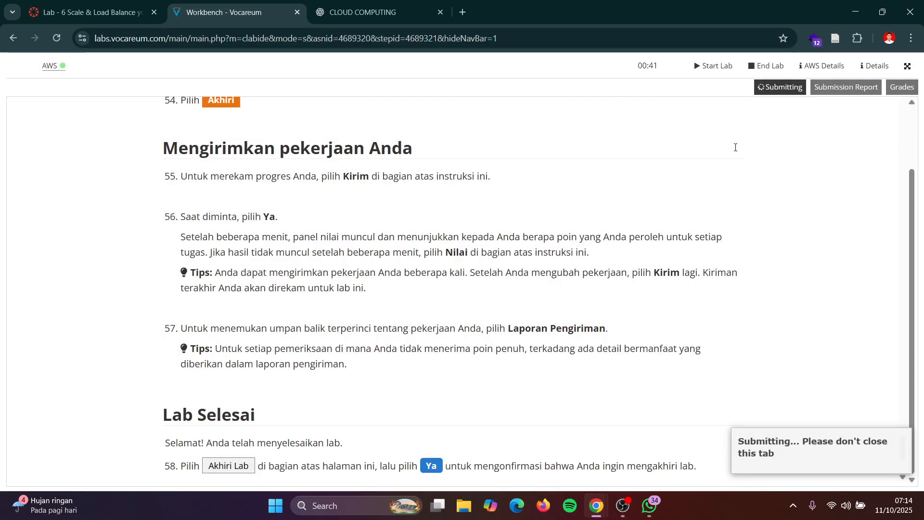